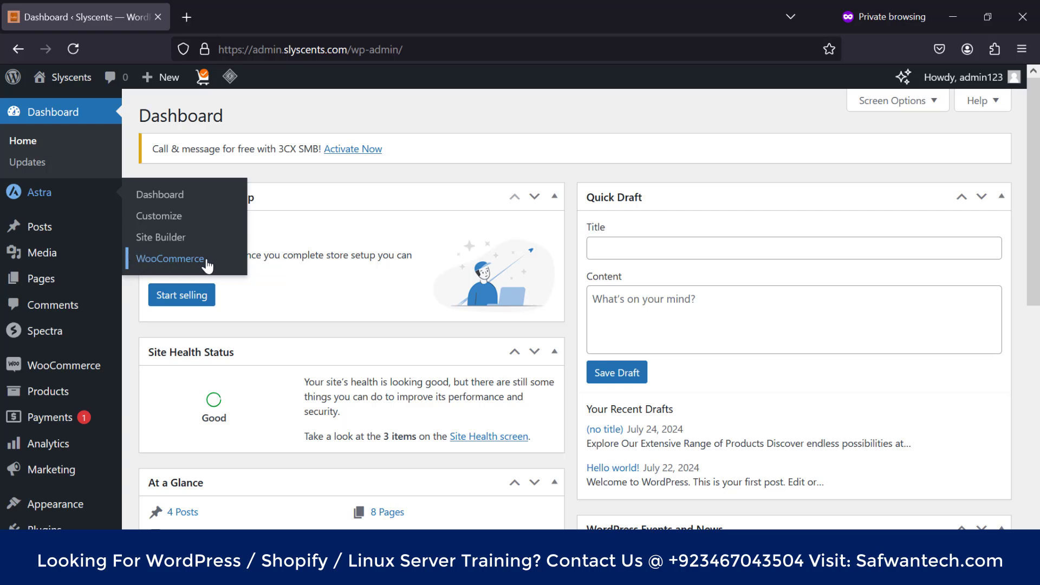
pyautogui.moveTo(13, 367)
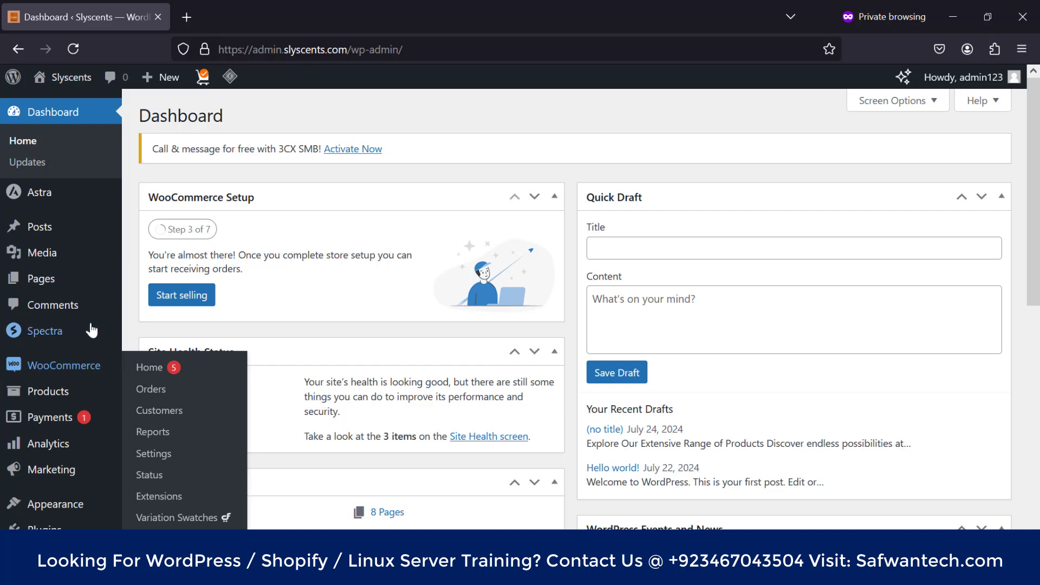
pyautogui.moveTo(70, 195)
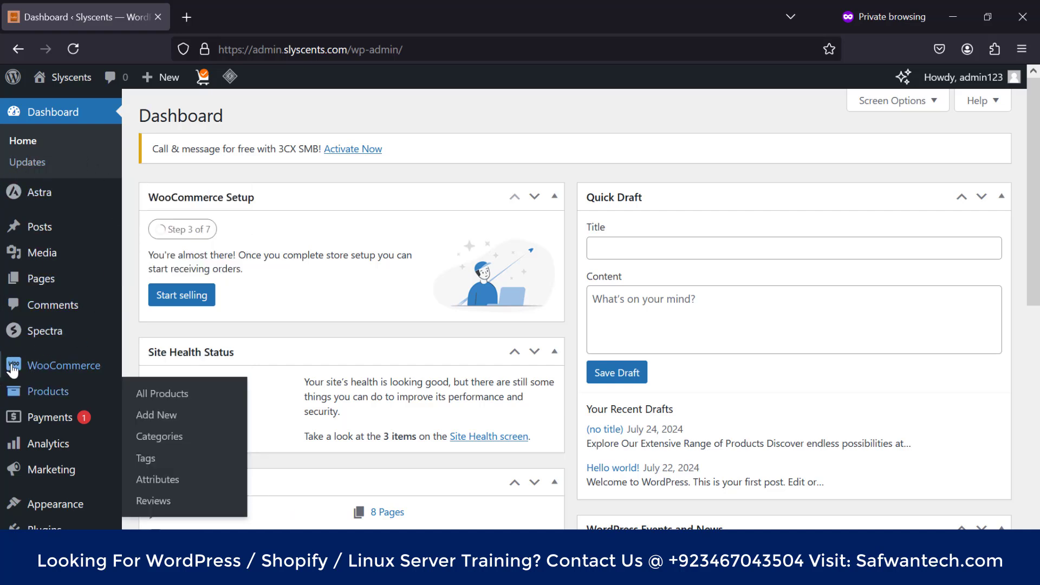
pyautogui.moveTo(96, 369)
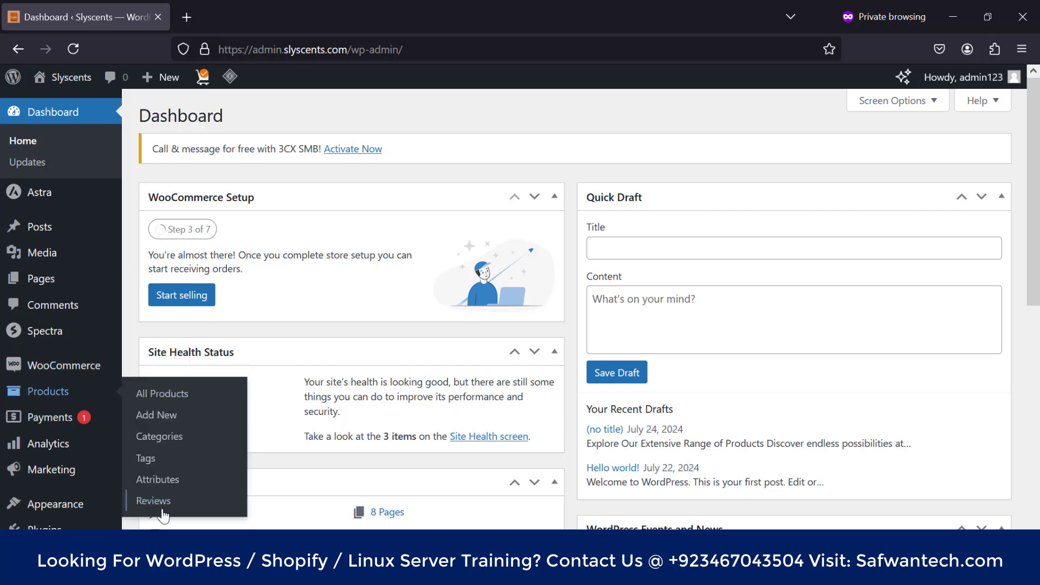
pyautogui.scroll(-3, 187, 370)
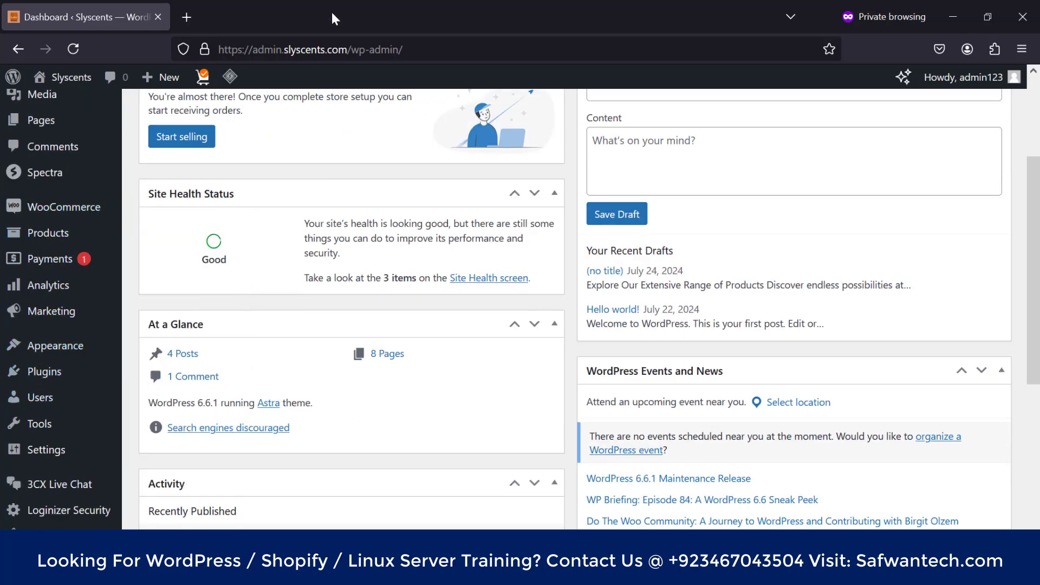
# Step: Search the web for "wordpress" in a new tab and open the WordPress.org download page
pyautogui.click(186, 18)
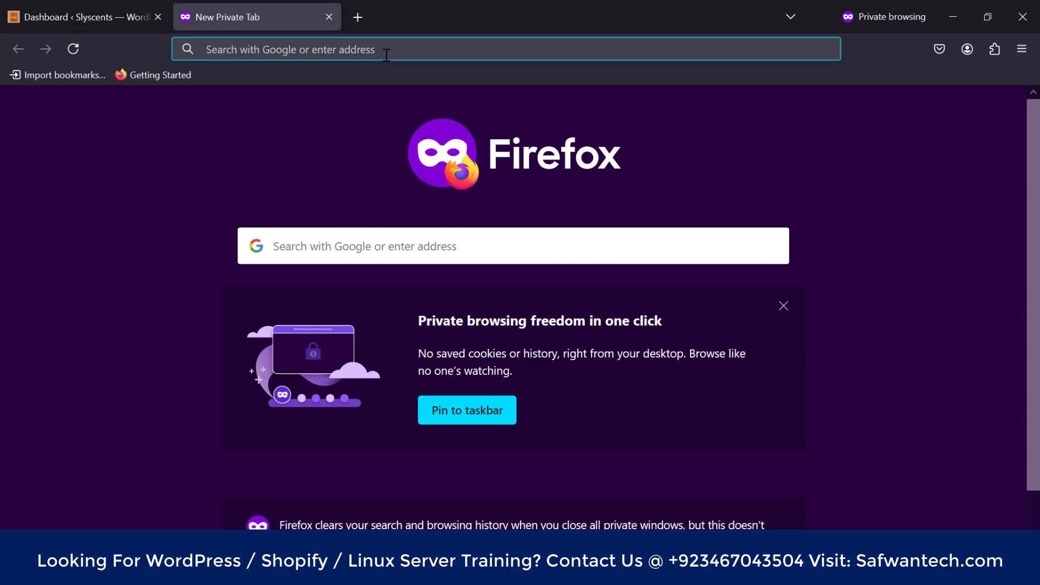
pyautogui.write('wordpress')
pyautogui.press('Return')
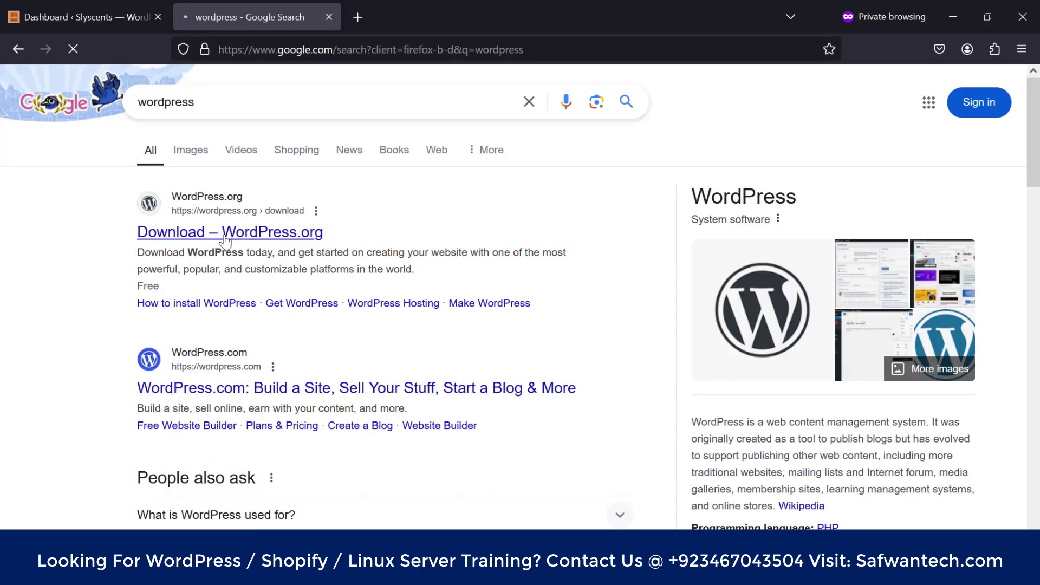
pyautogui.click(225, 238)
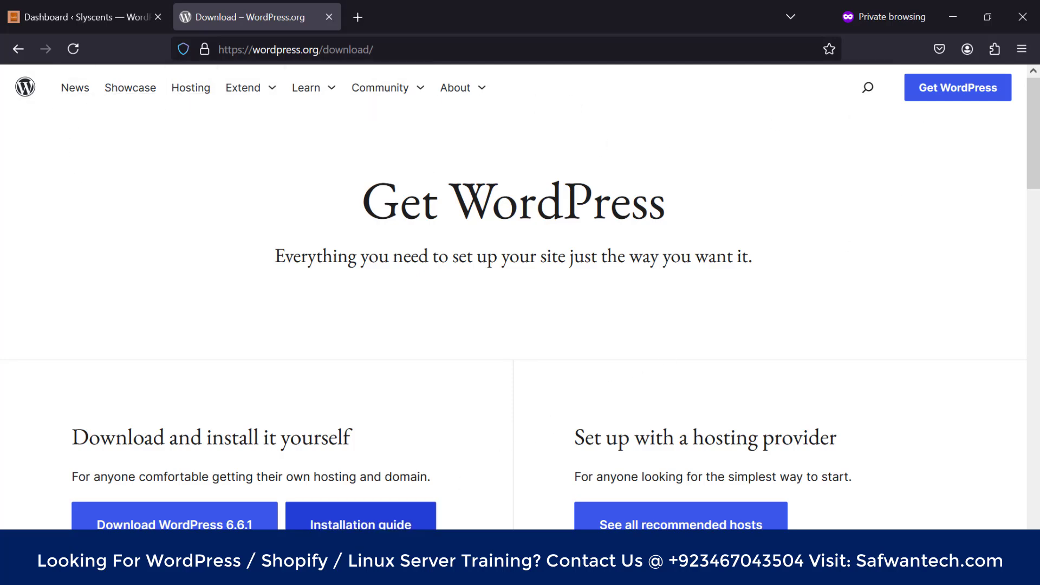
# Step: Switch to the Google Meet call, admit the waiting participant and return to the WordPress.org page
pyautogui.moveTo(414, 573)
pyautogui.click(373, 524)
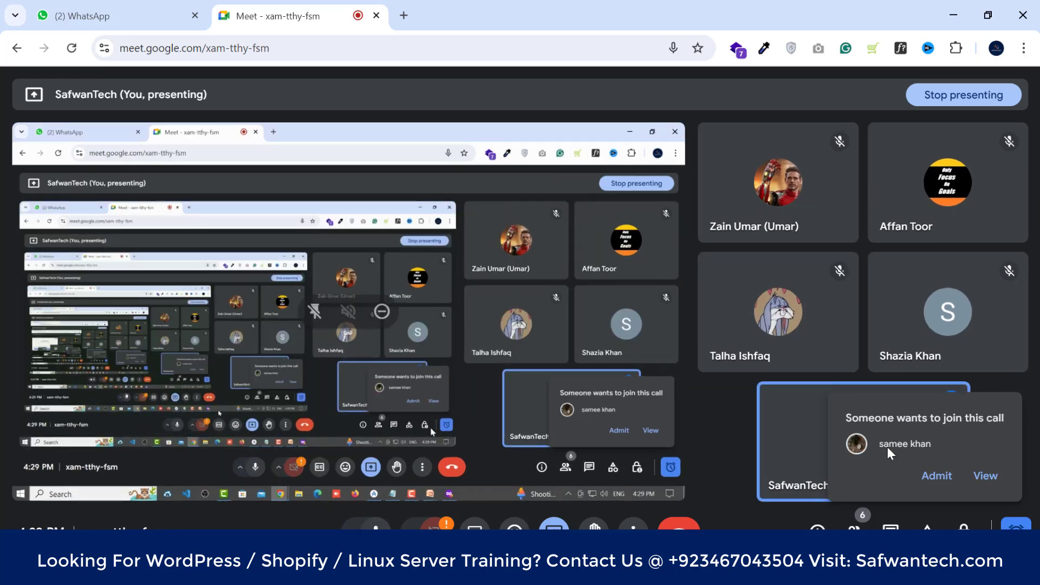
pyautogui.click(936, 475)
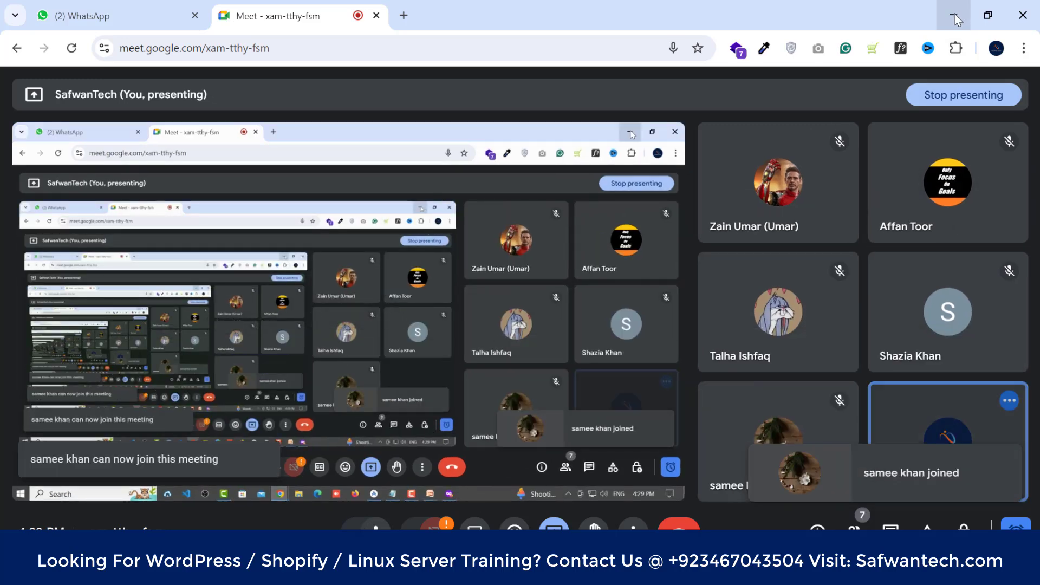
pyautogui.click(955, 18)
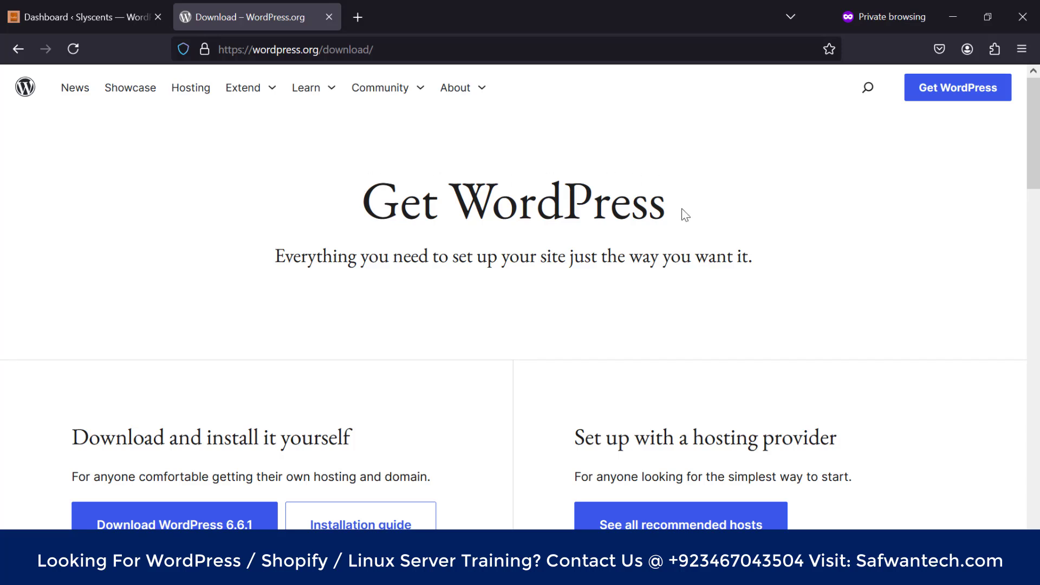
# Step: Examine the WordPress.org header navigation, including the entries nested under About and Extend
pyautogui.moveTo(482, 90)
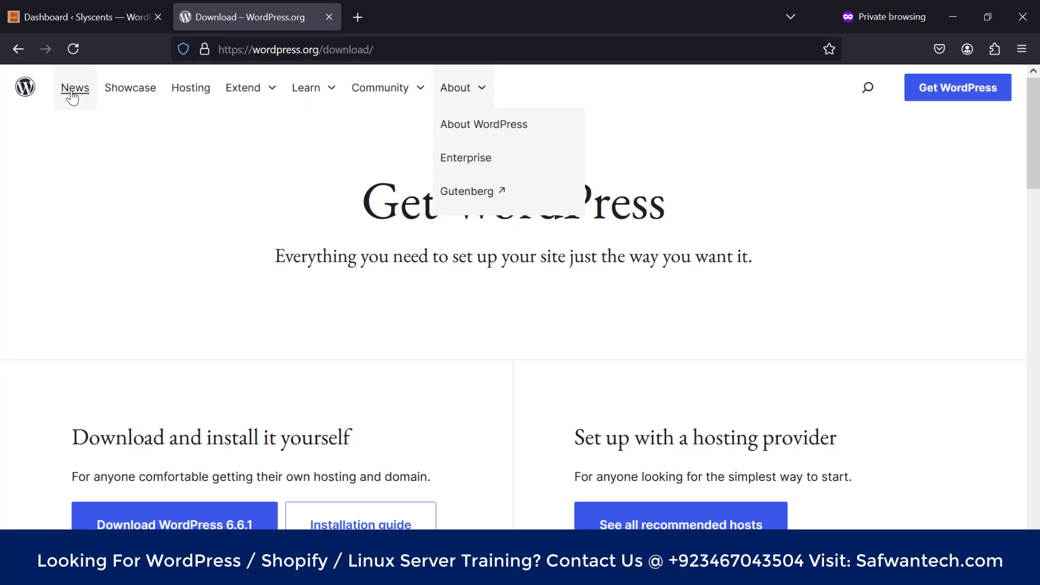
pyautogui.click(293, 149)
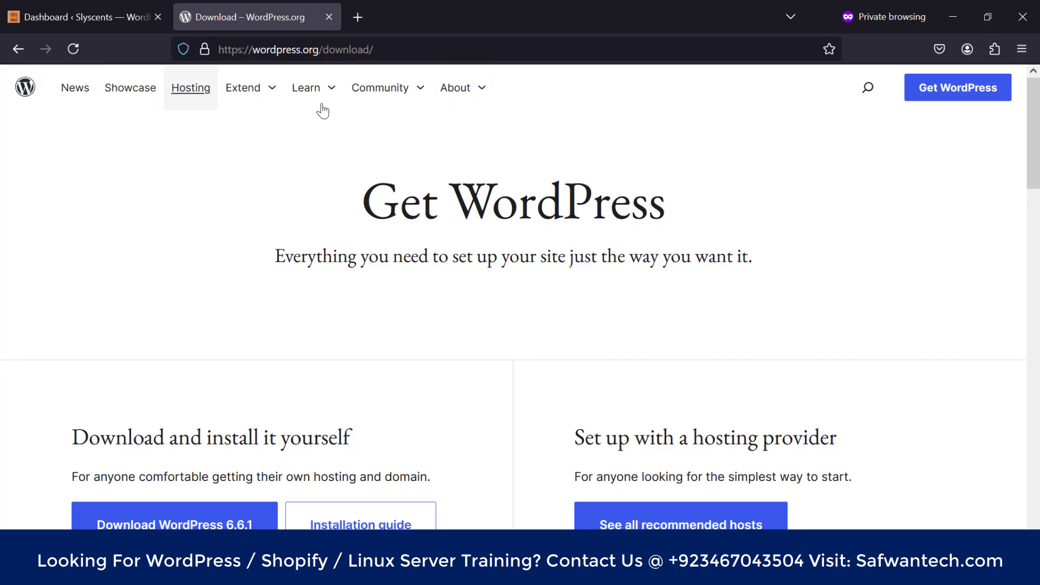
pyautogui.click(482, 92)
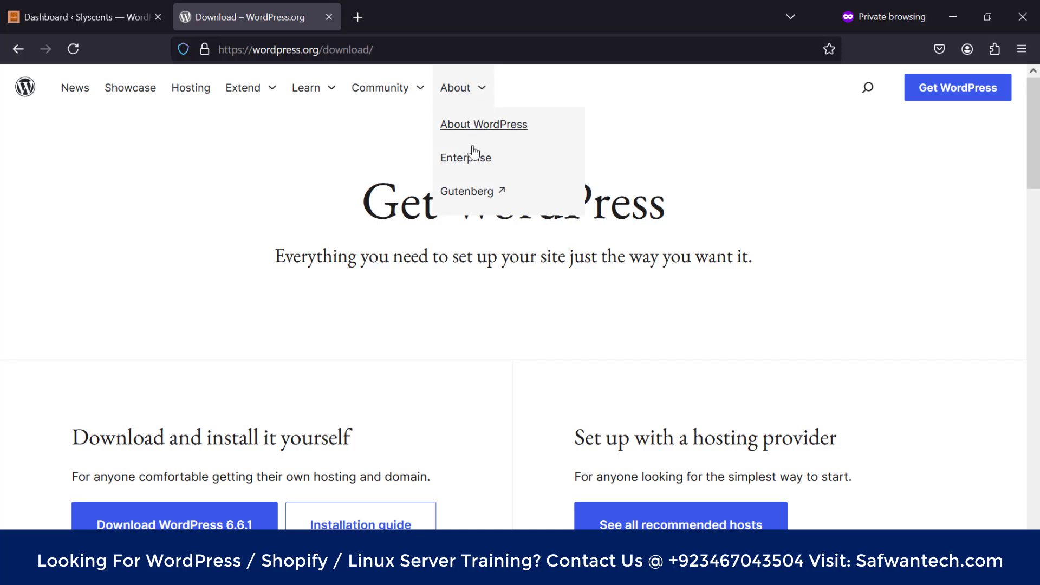
pyautogui.click(573, 96)
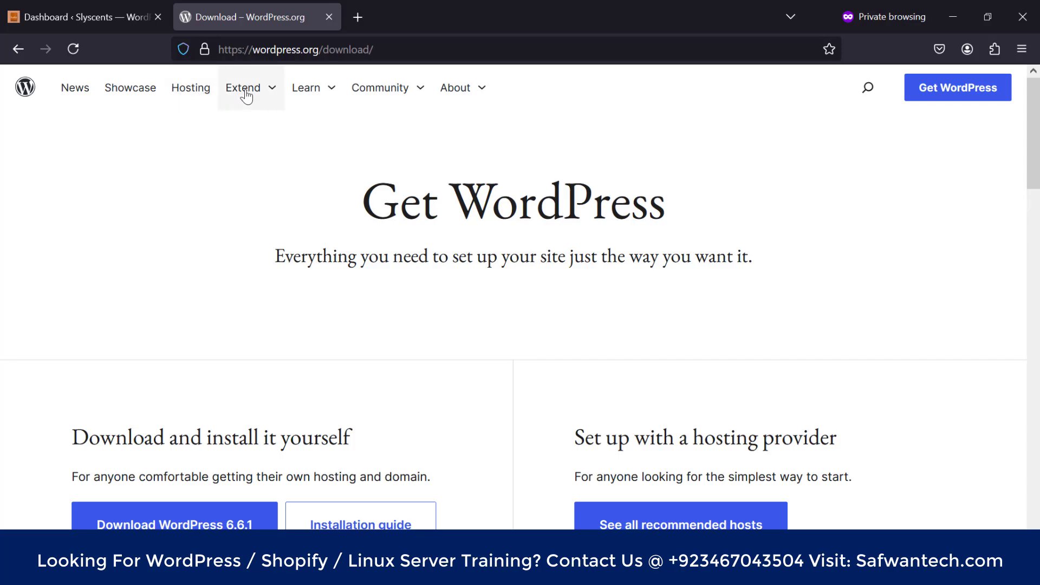
pyautogui.click(273, 89)
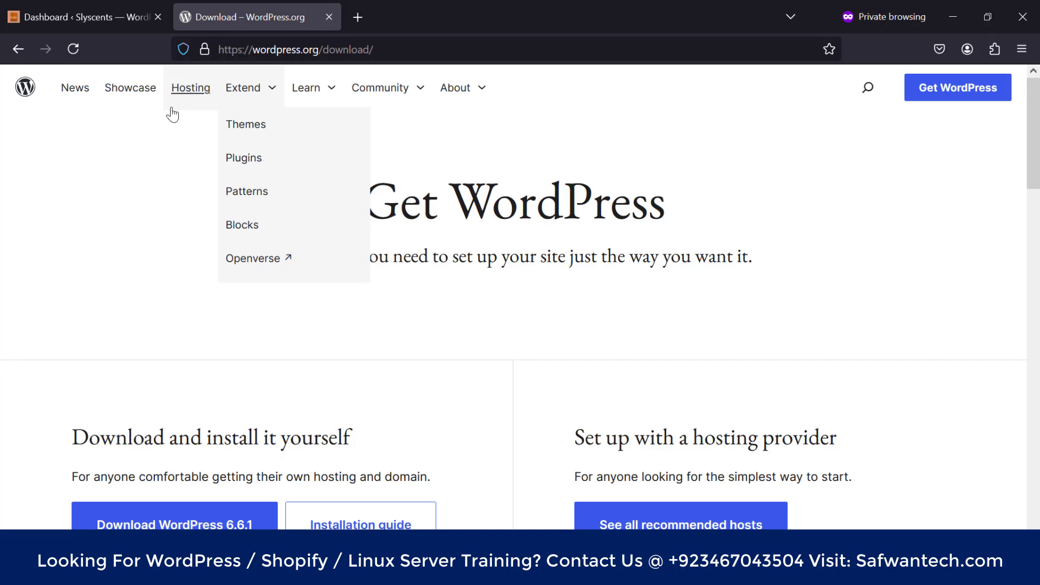
pyautogui.click(501, 118)
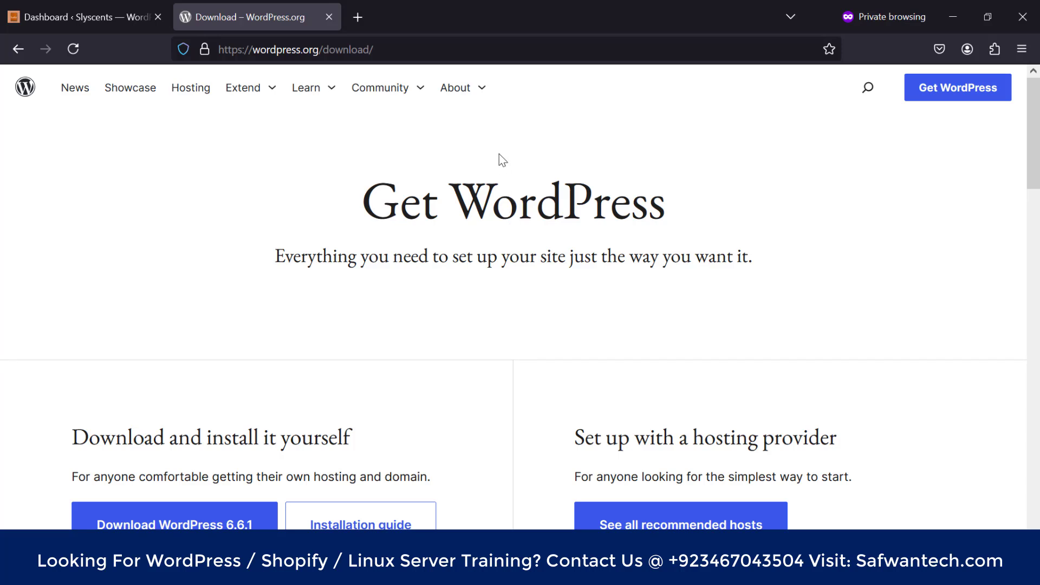
pyautogui.click(482, 93)
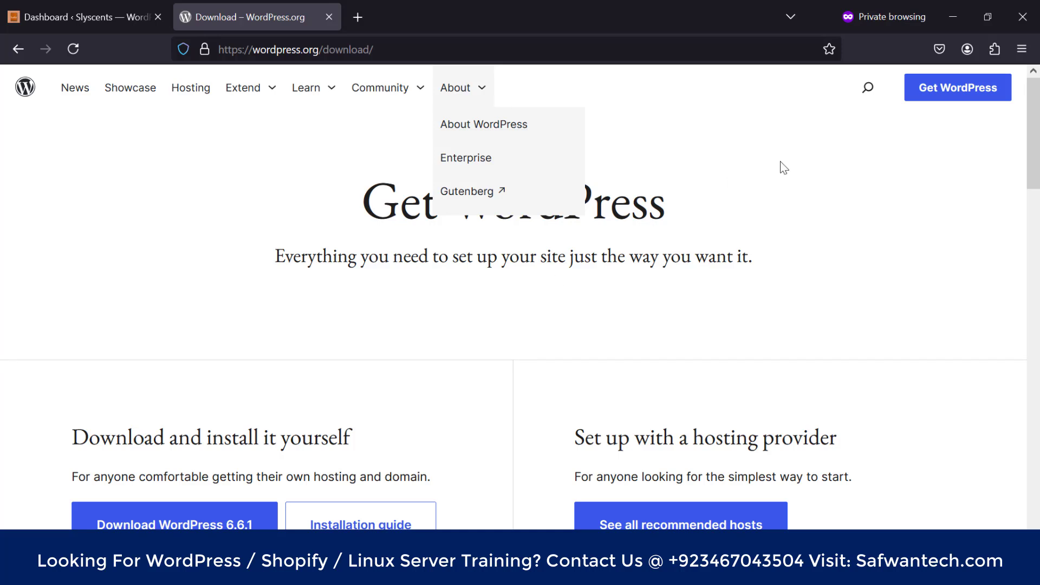
pyautogui.click(872, 133)
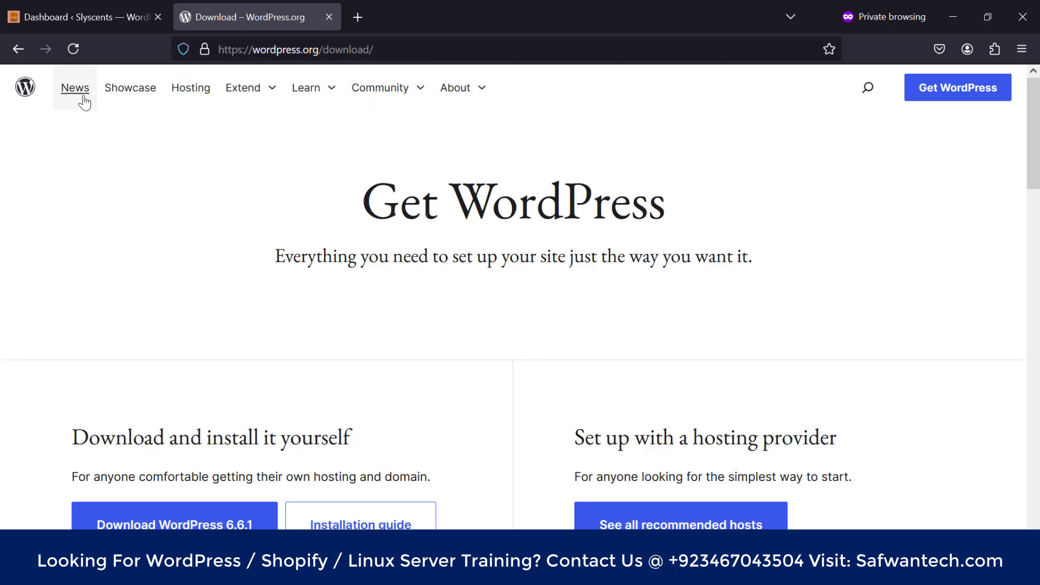
# Step: Return to the Slyscents admin dashboard and open its navigation menu management page
pyautogui.click(87, 10)
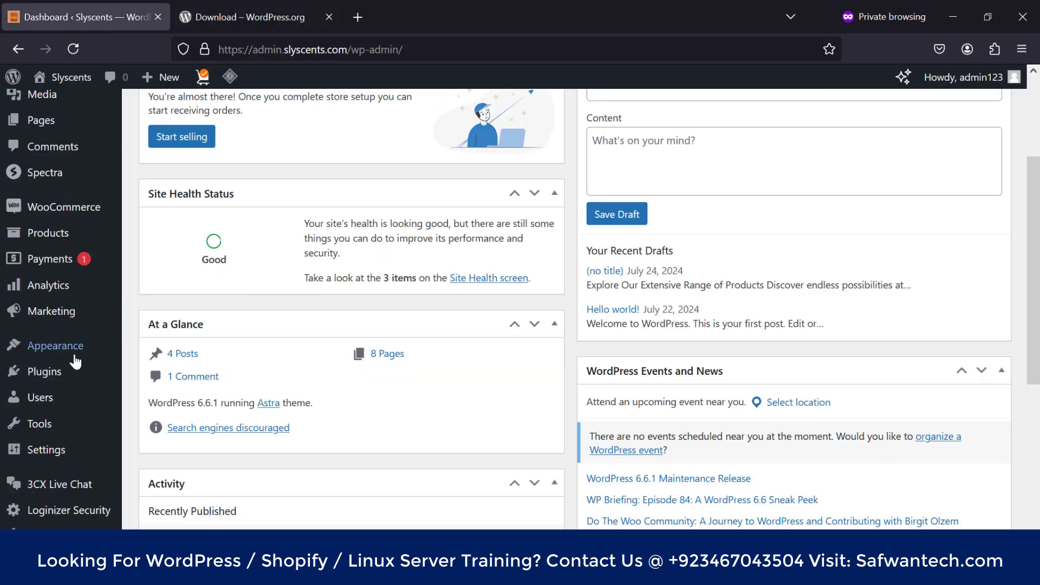
pyautogui.scroll(-1, 75, 362)
pyautogui.moveTo(54, 327)
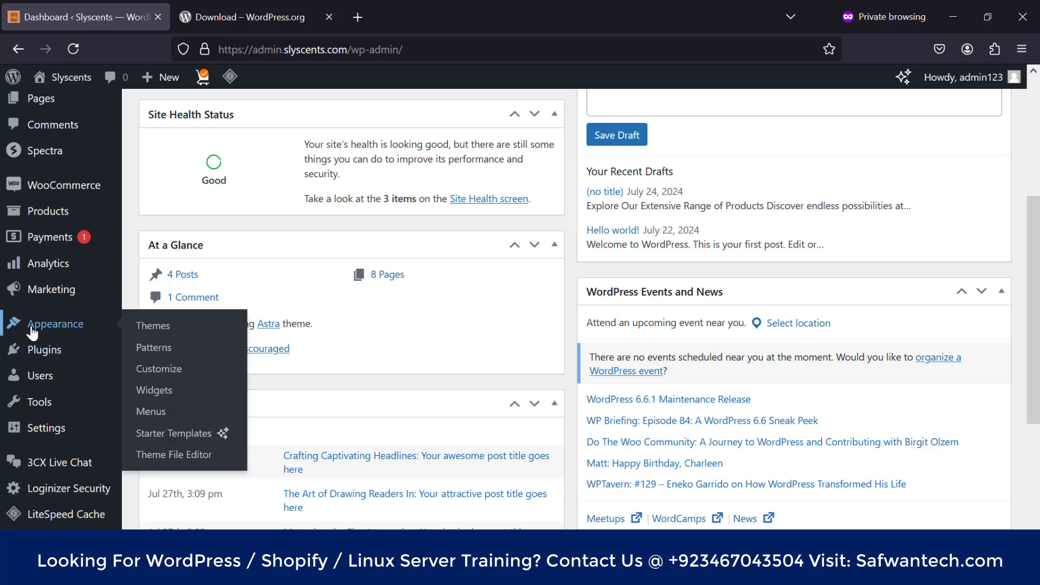
pyautogui.click(151, 419)
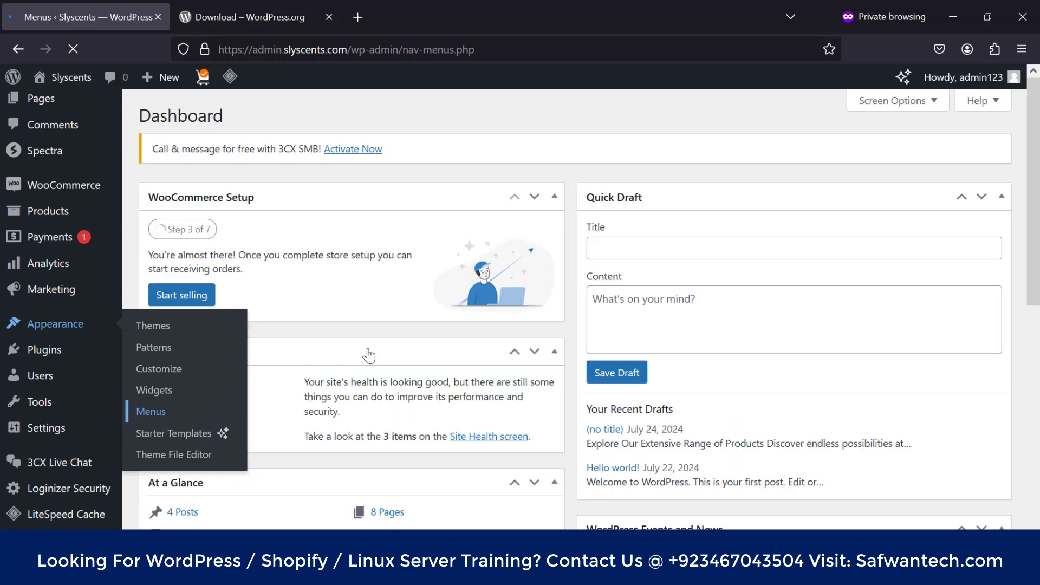
# Step: Compare the nested entries under About, Community and Extend on the WordPress.org download page
pyautogui.click(238, 16)
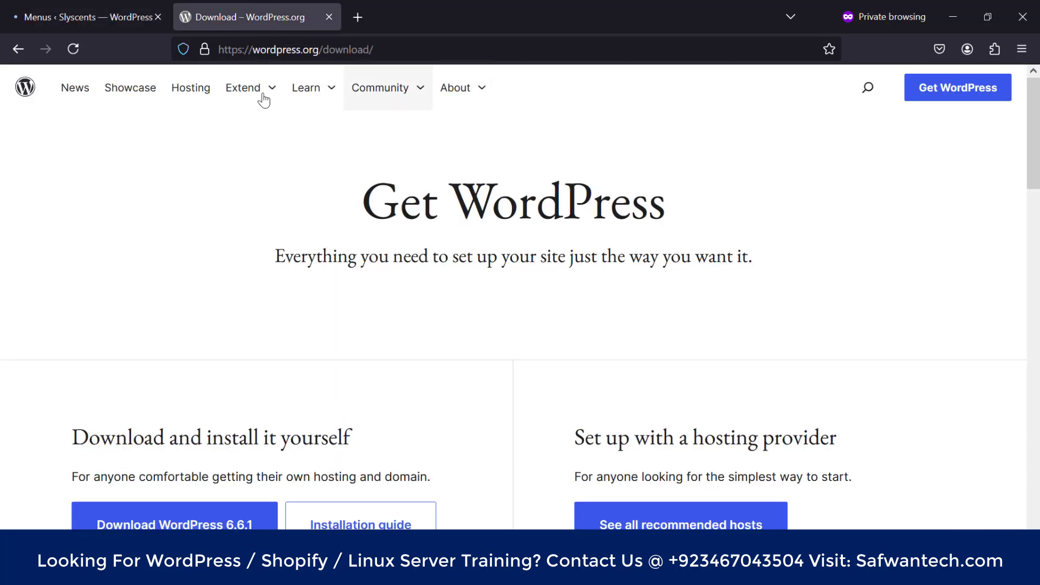
pyautogui.click(482, 93)
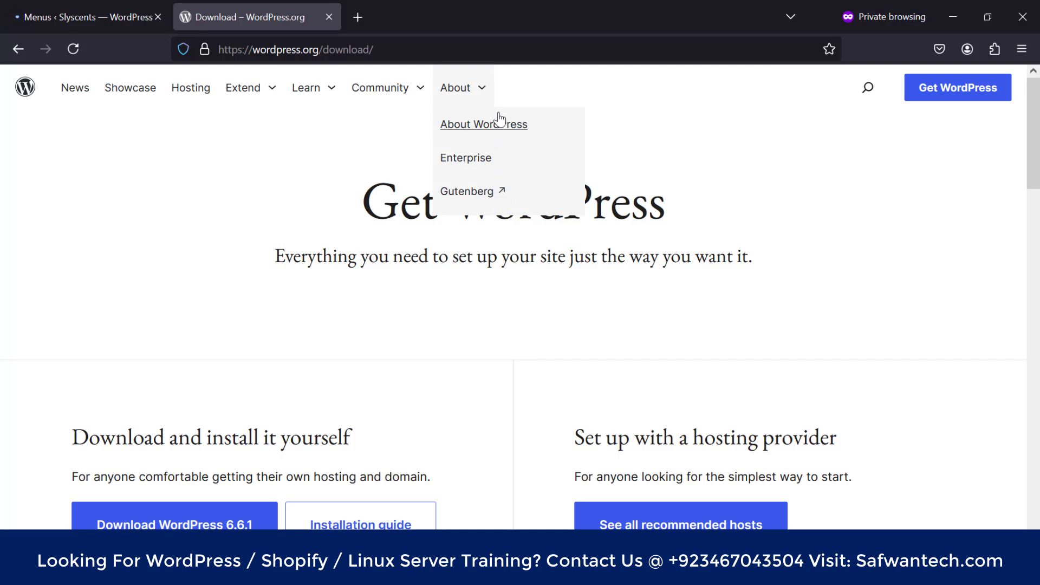
pyautogui.click(418, 92)
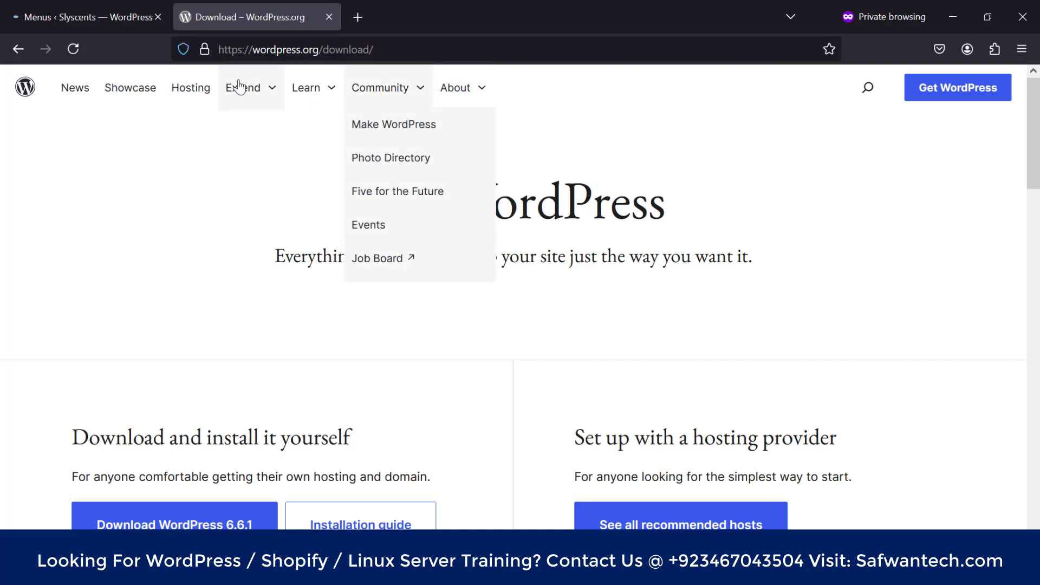
pyautogui.click(270, 90)
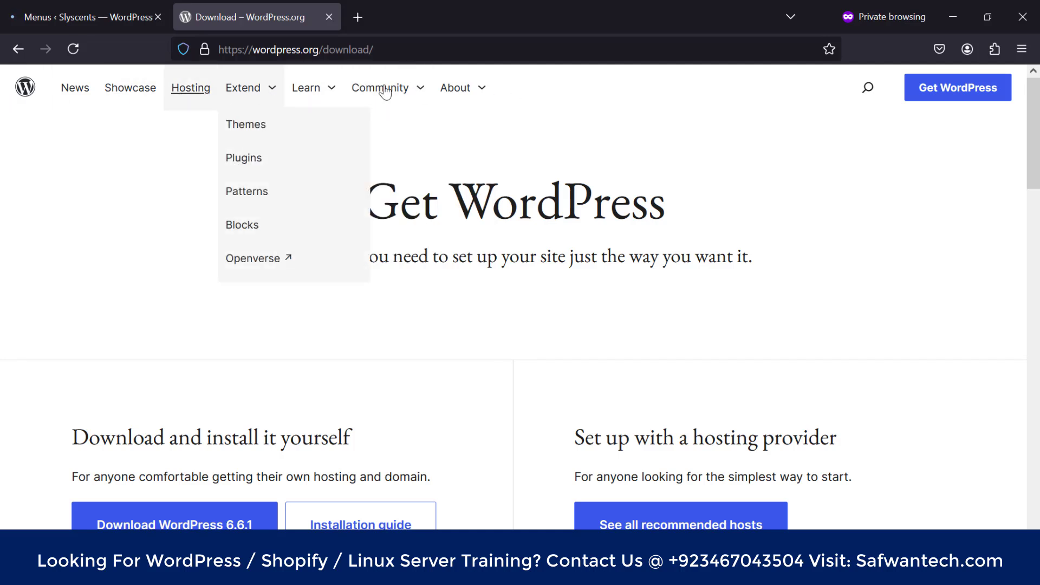
pyautogui.click(473, 90)
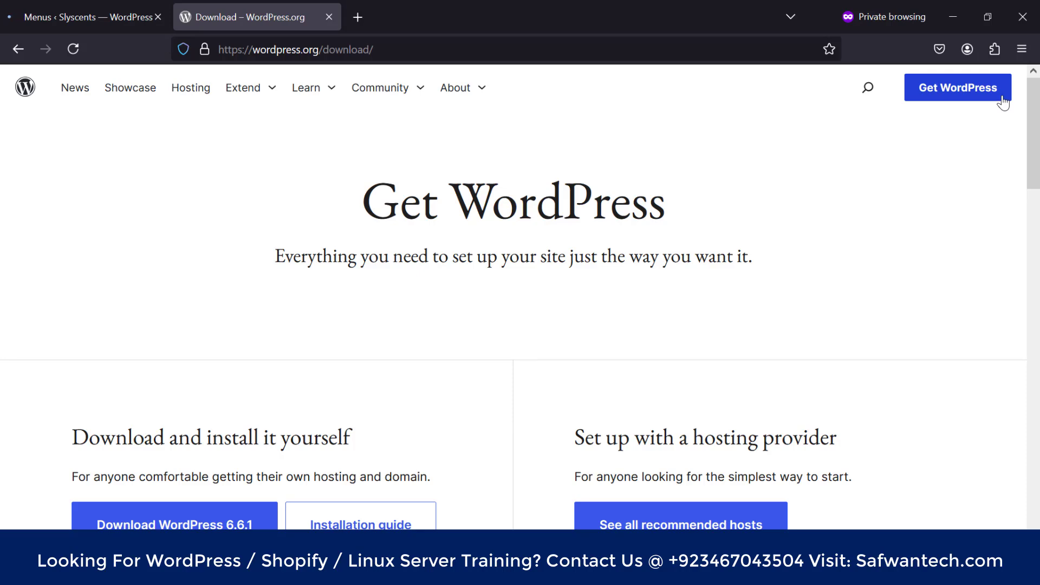
# Step: Review the Main menu's name, items, order and display settings in the Slyscents menu editor
pyautogui.click(61, 24)
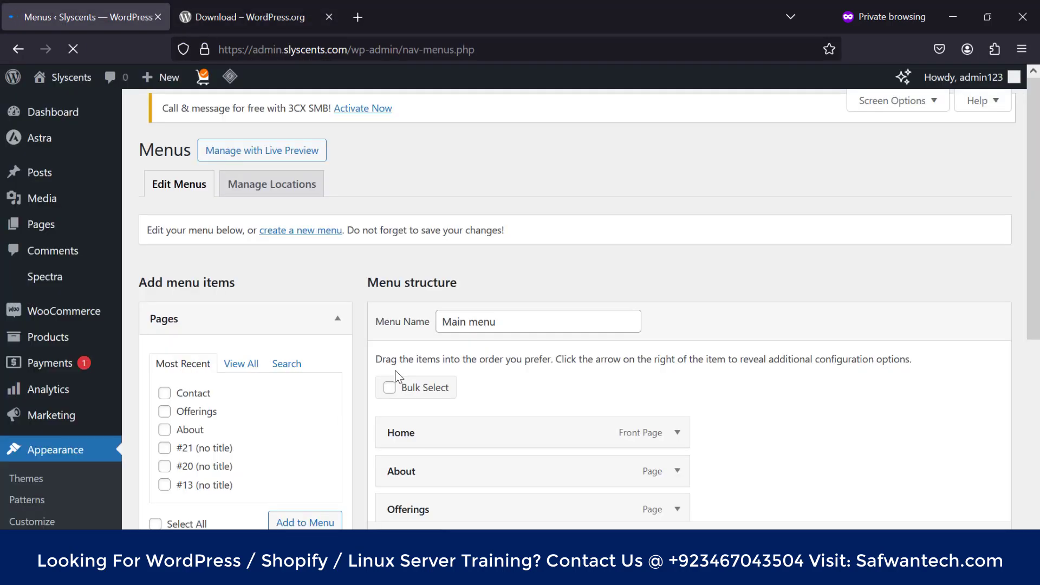
pyautogui.scroll(-4, 397, 376)
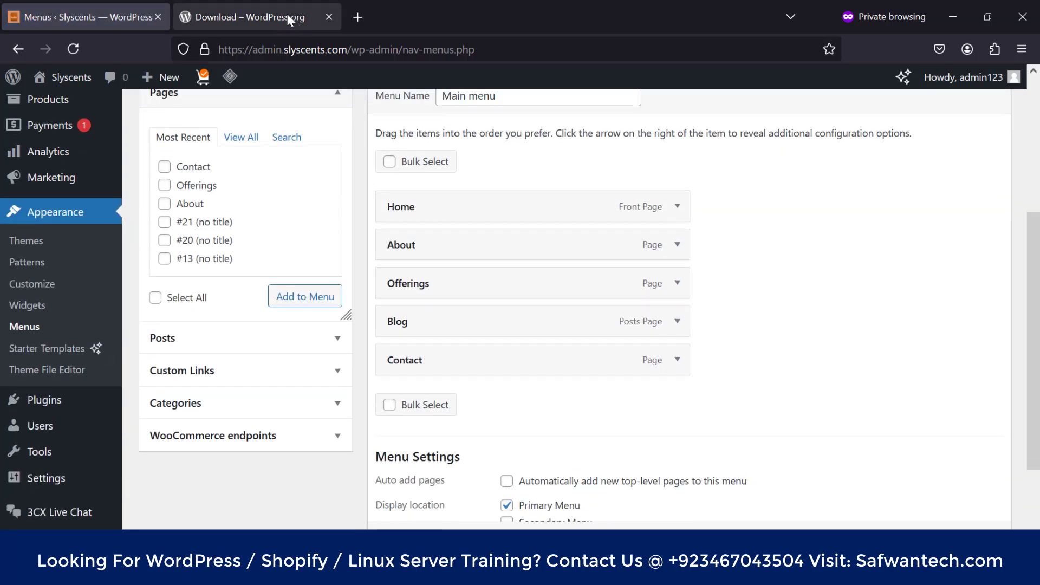
pyautogui.click(247, 17)
pyautogui.click(38, 15)
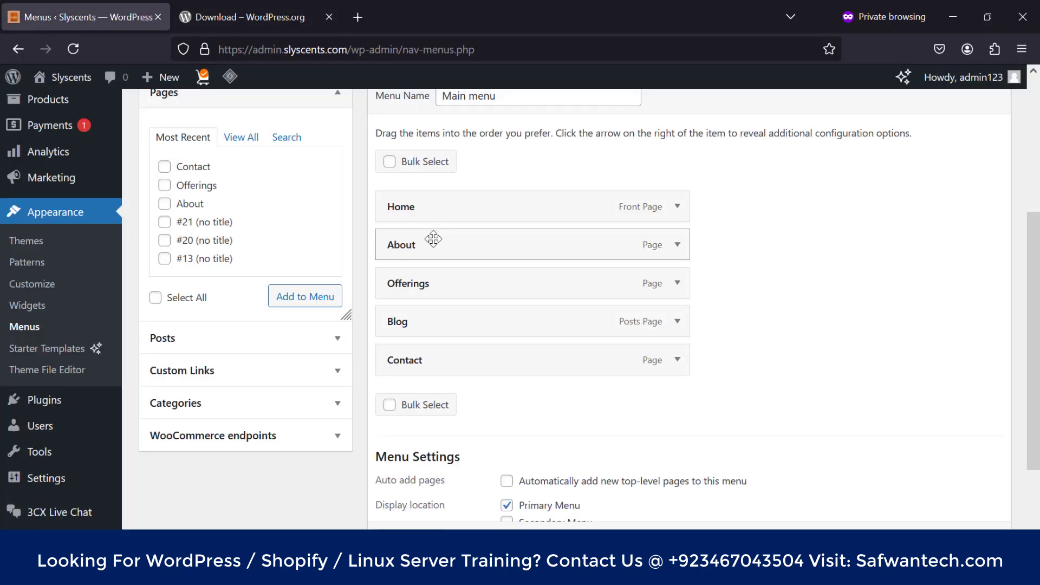
pyautogui.scroll(2, 423, 371)
pyautogui.scroll(2, 423, 372)
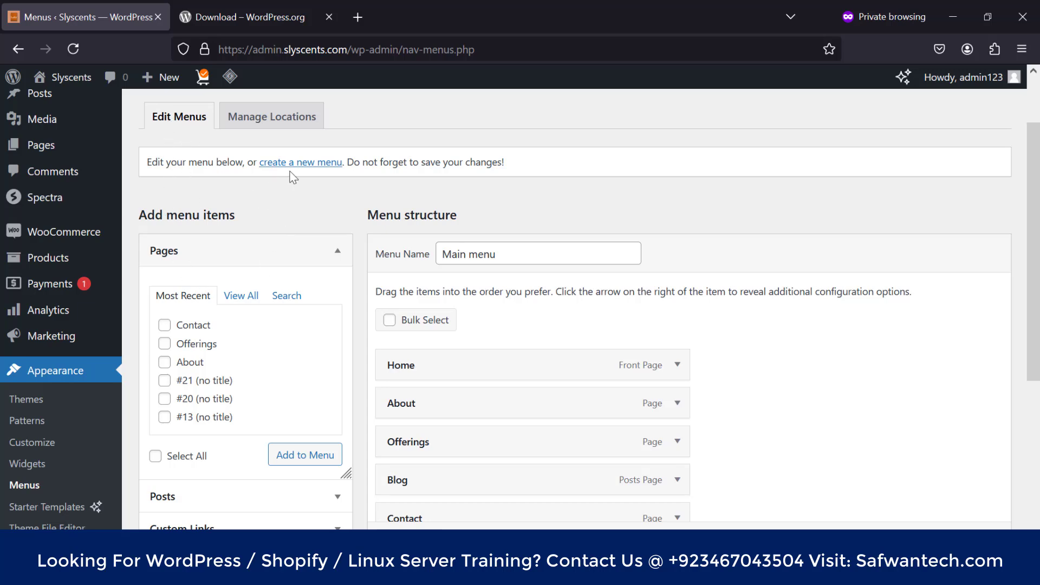
pyautogui.scroll(-3, 439, 489)
pyautogui.scroll(5, 436, 350)
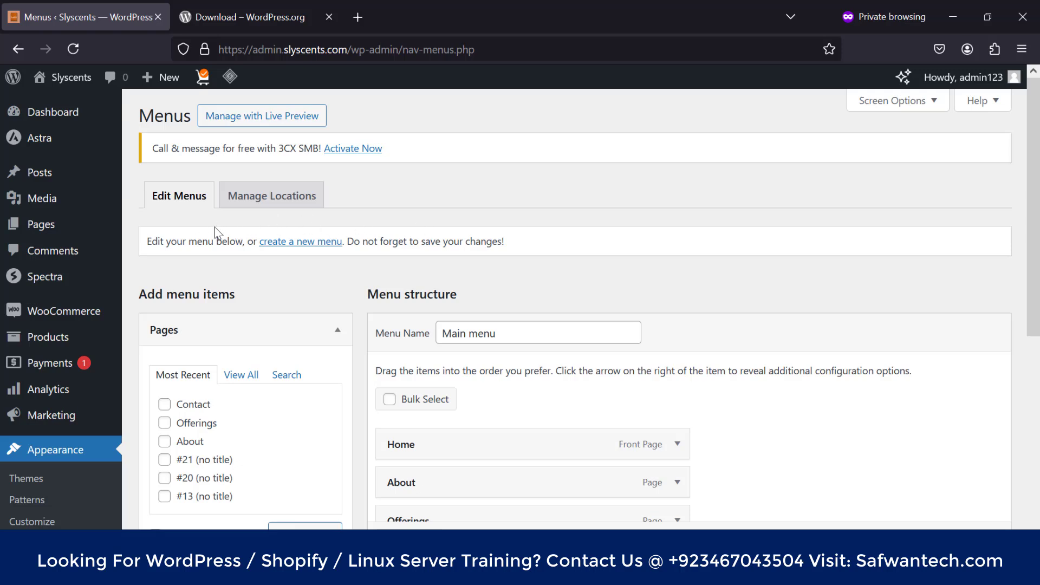
pyautogui.scroll(-3, 214, 227)
pyautogui.moveTo(536, 255); pyautogui.dragTo(439, 254)
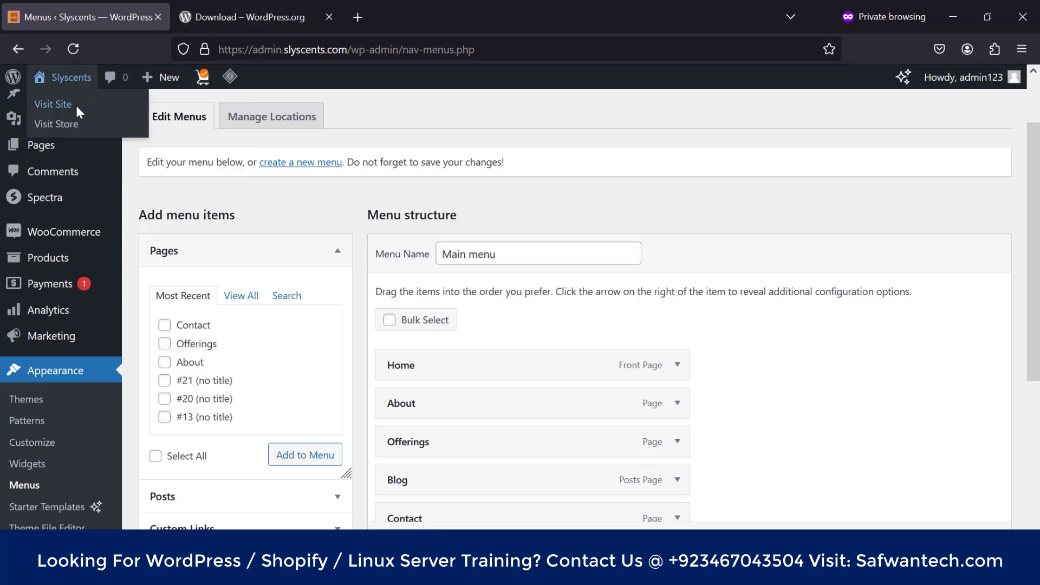
# Step: Open the live Slyscents site in a new tab and return to the Main menu's item list
pyautogui.rightClick(76, 104)
pyautogui.click(117, 117)
pyautogui.click(286, 13)
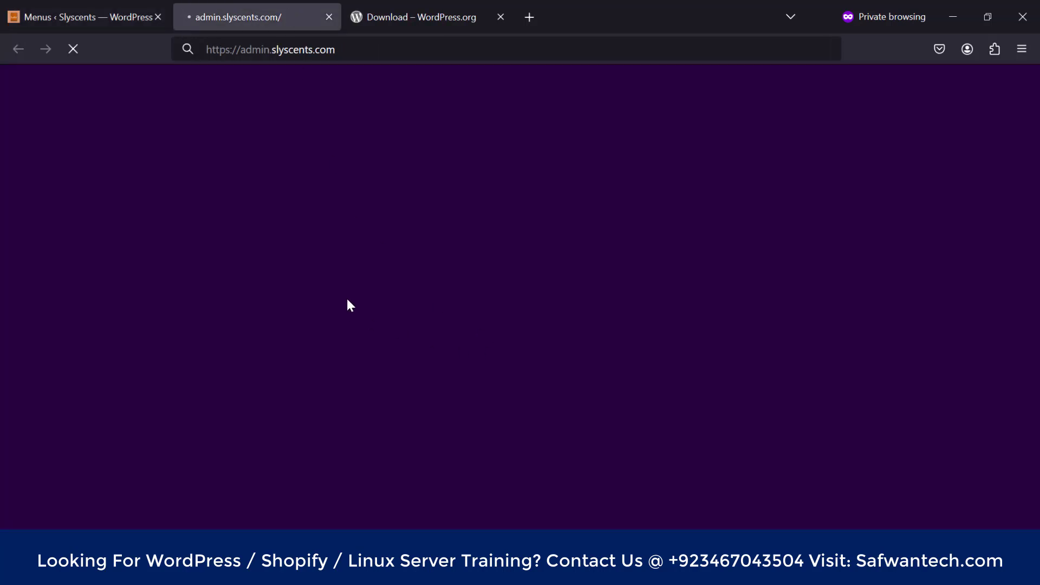
pyautogui.click(71, 16)
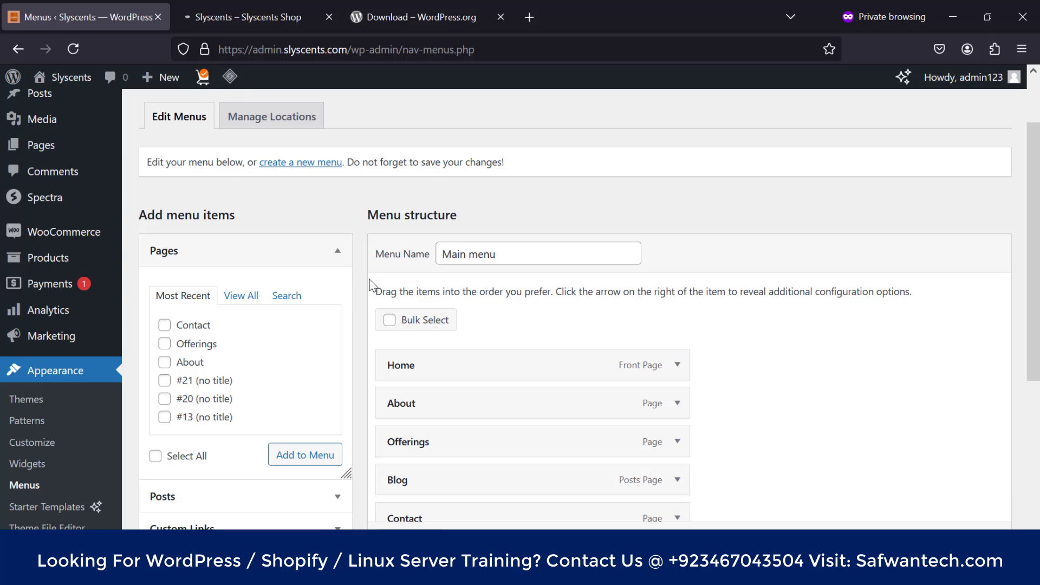
pyautogui.scroll(-3, 464, 292)
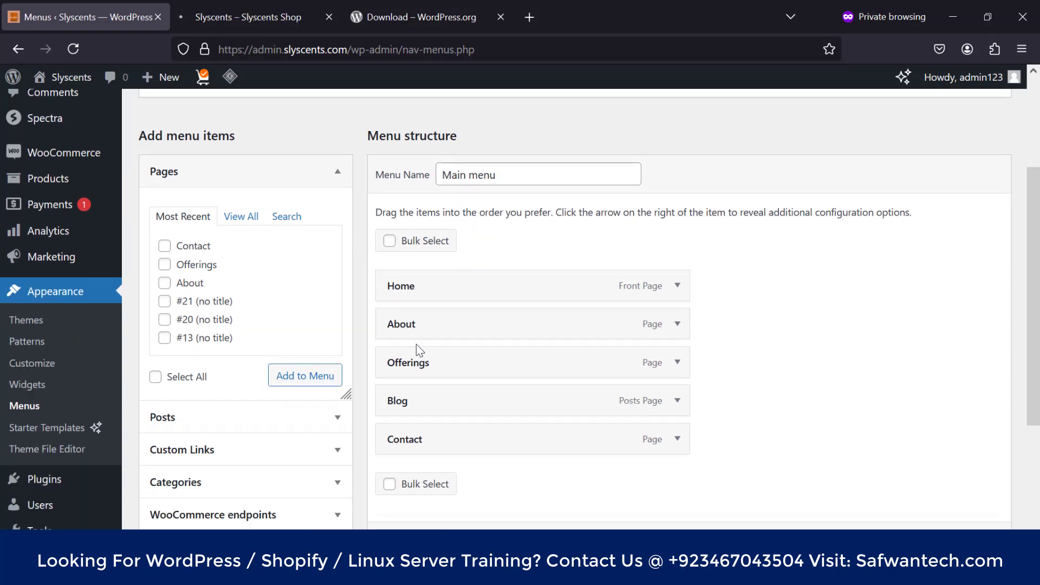
# Step: Check the live Slyscents site tab and briefly inspect the Blog item's options in the Main menu
pyautogui.click(277, 15)
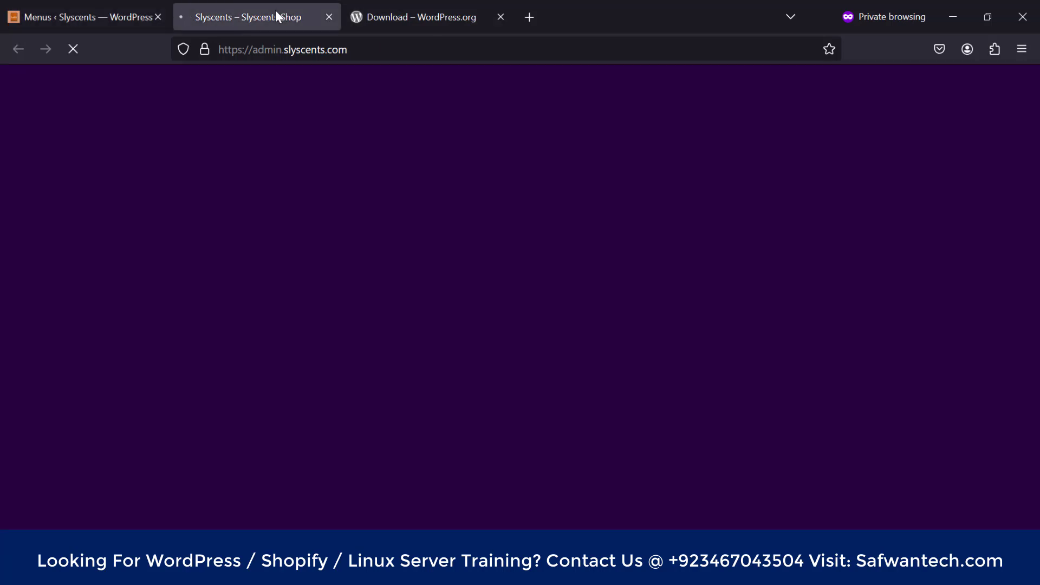
pyautogui.click(112, 6)
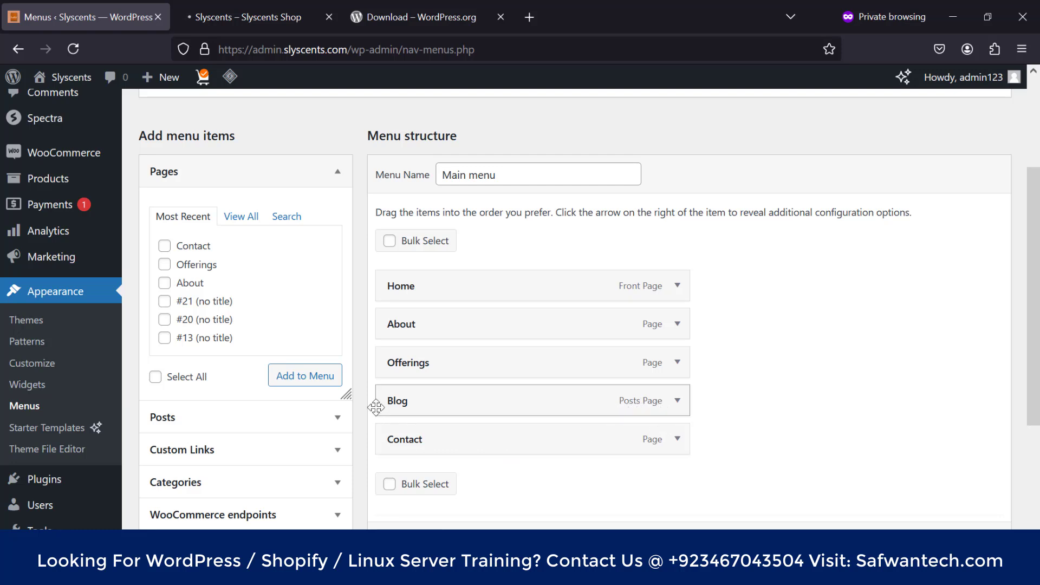
pyautogui.click(679, 404)
pyautogui.click(678, 404)
# Step: Review the Main menu's display location settings alongside its menu name
pyautogui.scroll(-4, 681, 410)
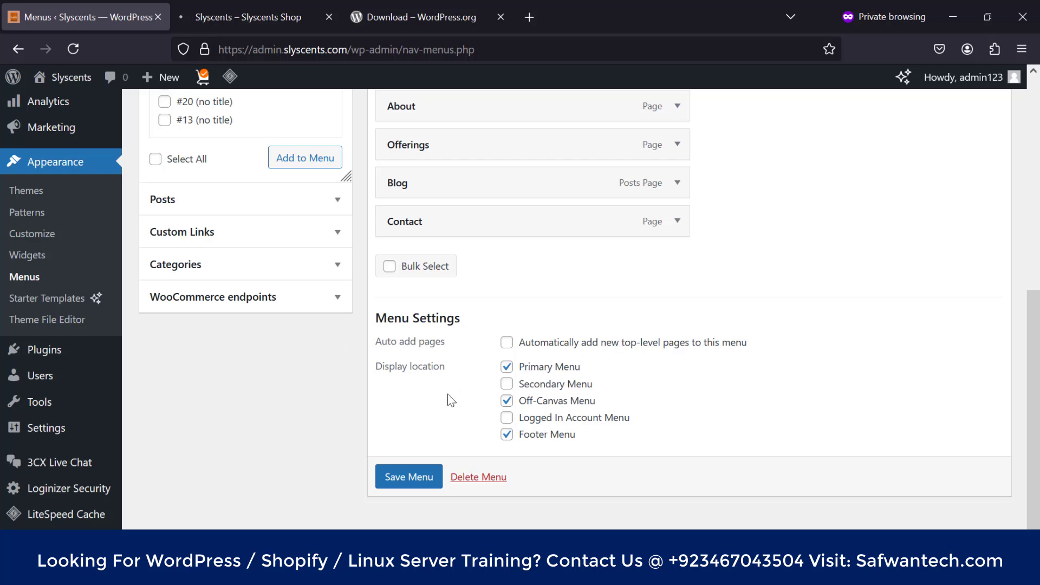
pyautogui.moveTo(446, 366); pyautogui.dragTo(375, 369)
pyautogui.scroll(10, 391, 352)
pyautogui.moveTo(497, 274); pyautogui.dragTo(441, 274)
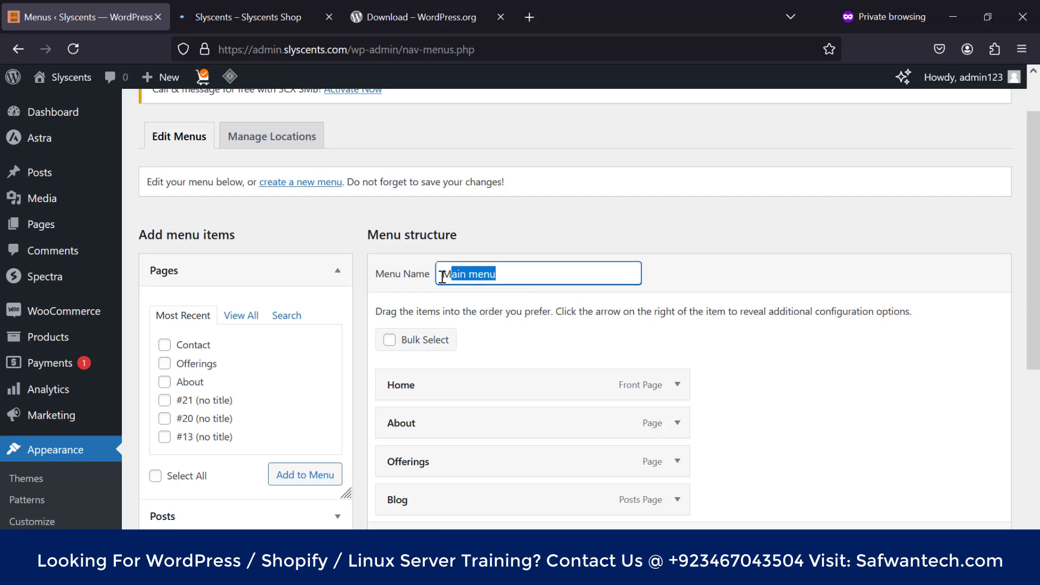
pyautogui.scroll(-5, 537, 277)
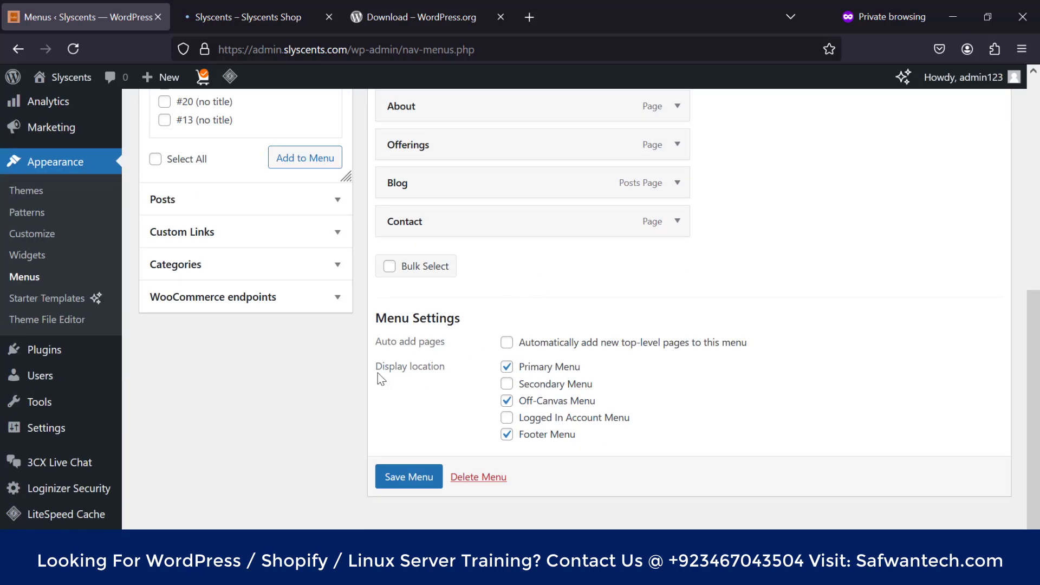
# Step: Toggle the Primary, Secondary and Logged In Account Menu display locations and restore each to its original setting
pyautogui.moveTo(379, 368); pyautogui.dragTo(455, 370)
pyautogui.click(455, 371)
pyautogui.click(576, 370)
pyautogui.click(575, 370)
pyautogui.click(508, 386)
pyautogui.click(508, 385)
pyautogui.click(507, 418)
pyautogui.click(628, 421)
pyautogui.moveTo(596, 420); pyautogui.dragTo(518, 421)
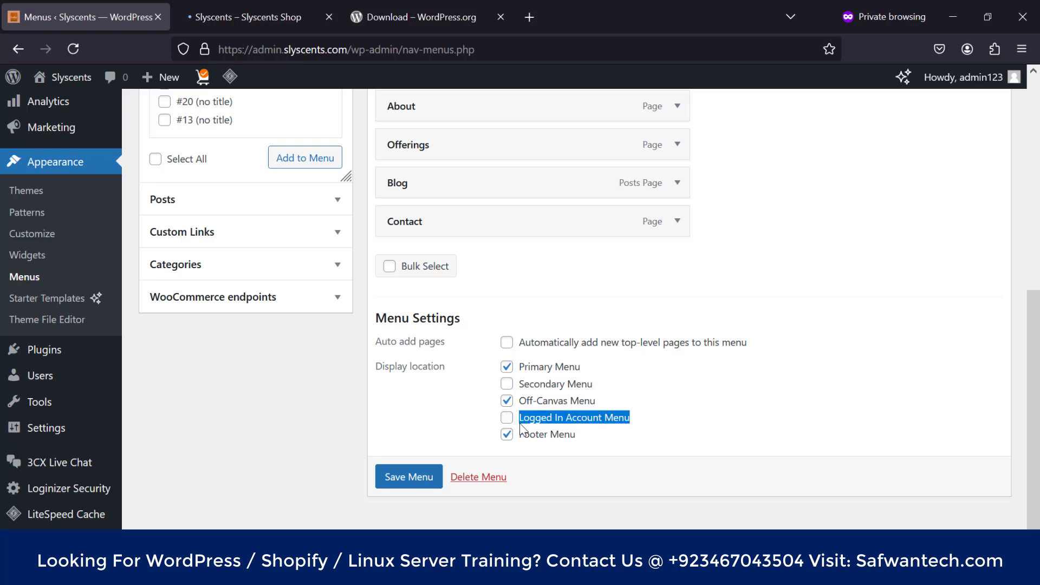
# Step: Compare the live Slyscents homepage's header with the Main menu's display locations in the menu editor
pyautogui.click(291, 10)
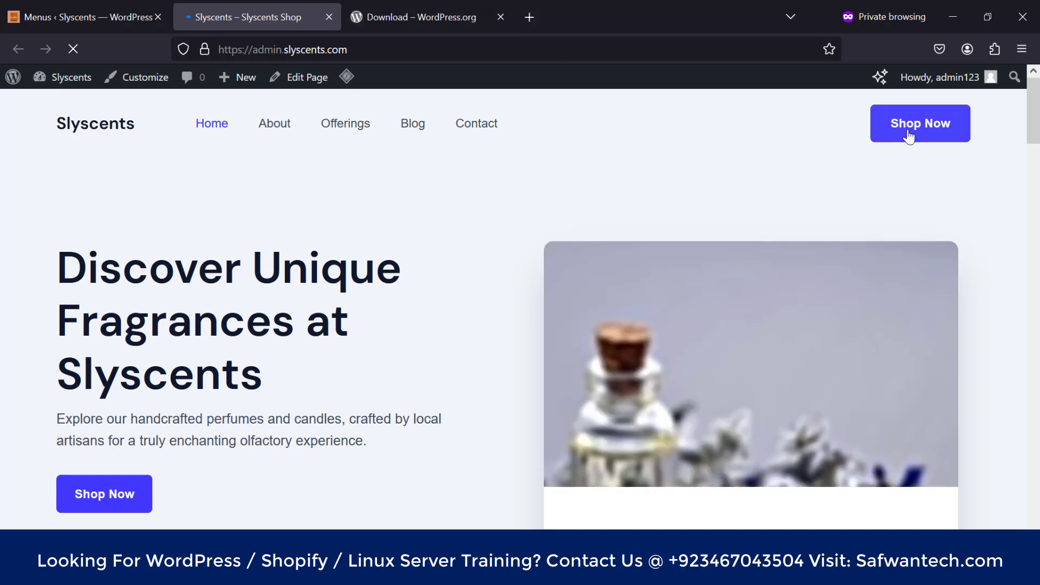
pyautogui.scroll(-1, 499, 162)
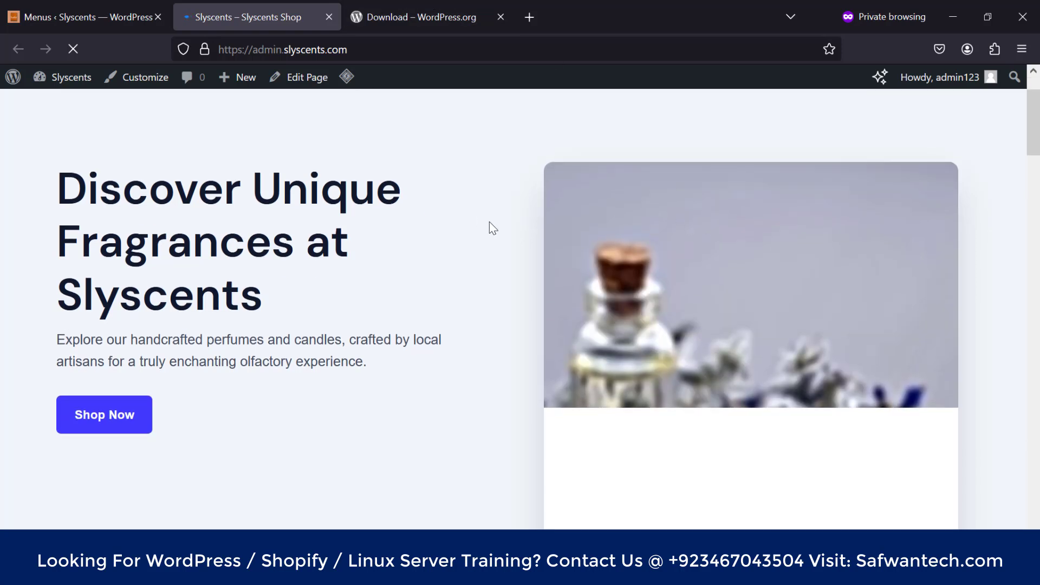
pyautogui.scroll(2, 489, 222)
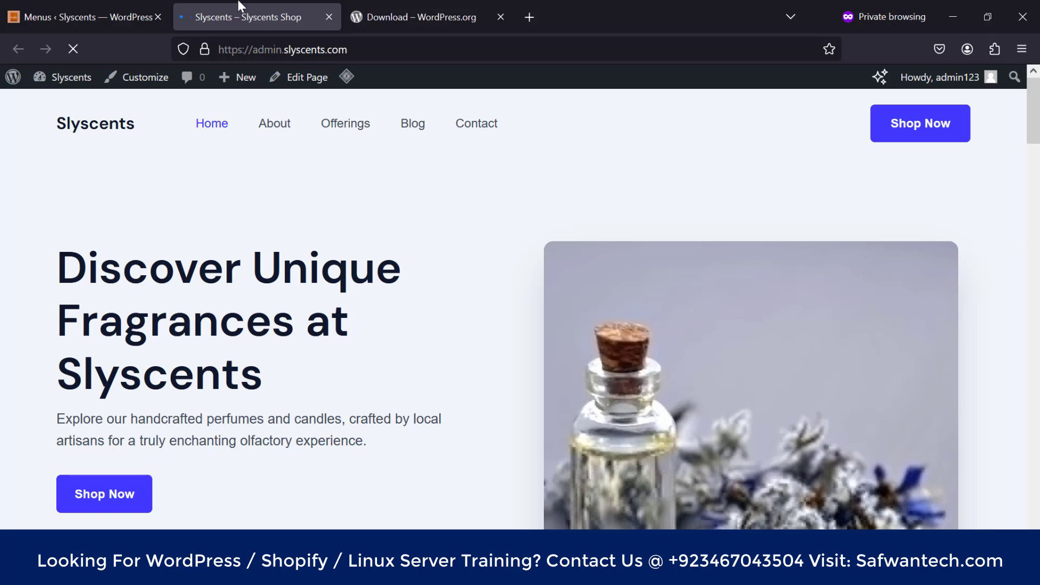
pyautogui.click(83, 17)
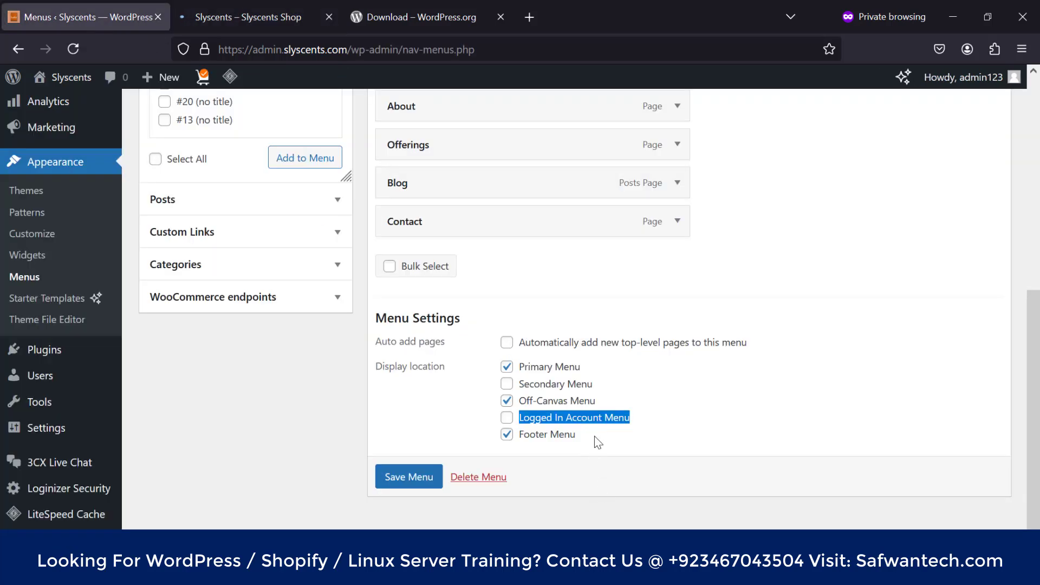
pyautogui.scroll(7, 454, 394)
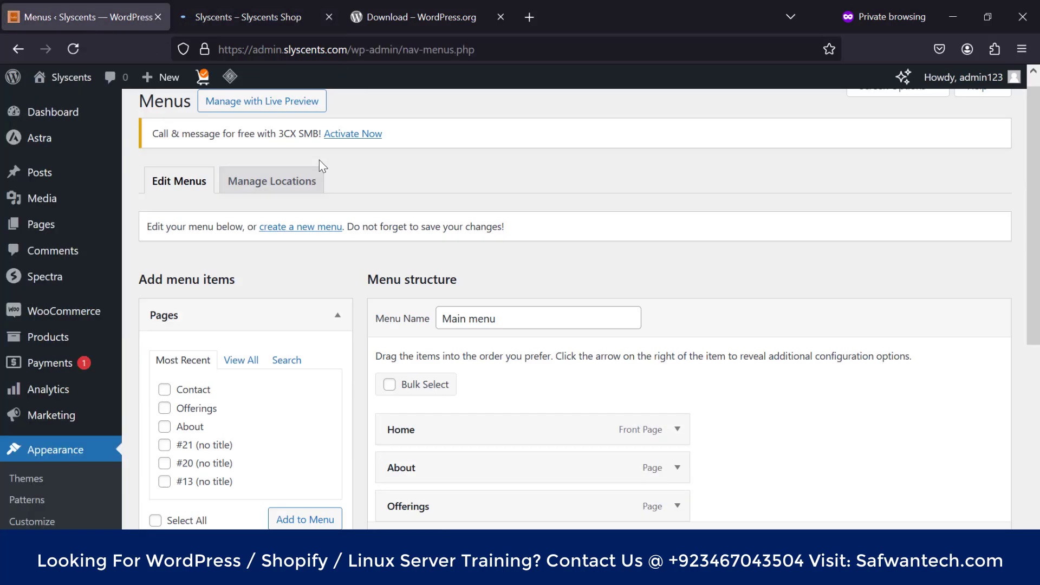
pyautogui.scroll(-6, 576, 270)
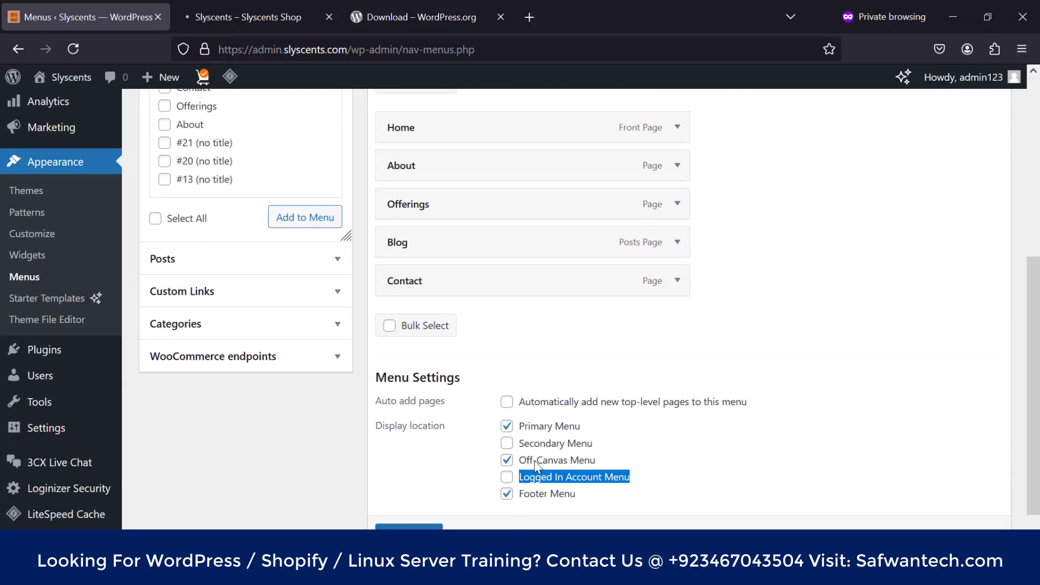
pyautogui.click(463, 480)
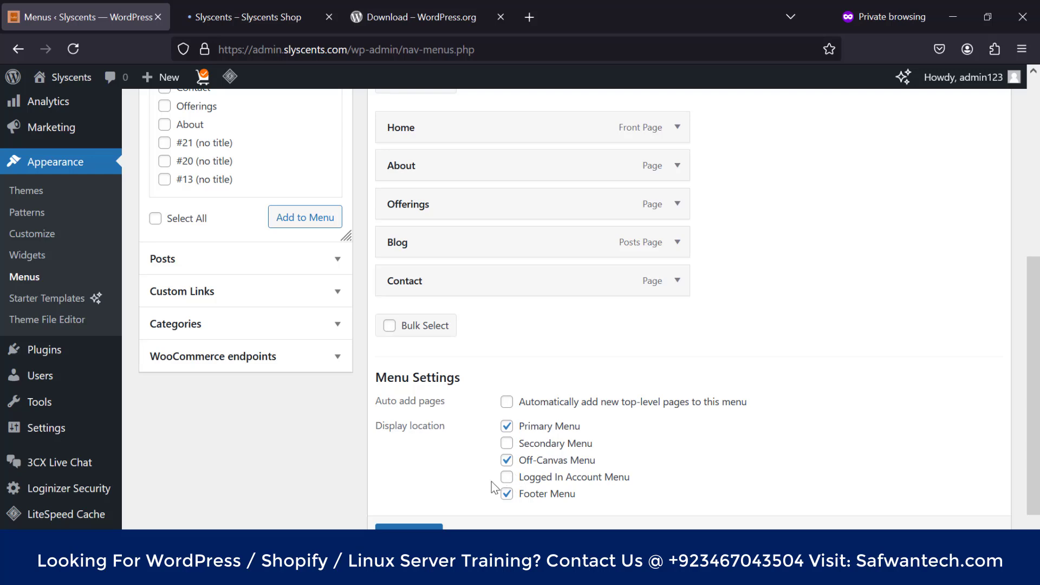
# Step: View the live homepage's header again and examine the menu editor's option for creating a new menu
pyautogui.click(292, 8)
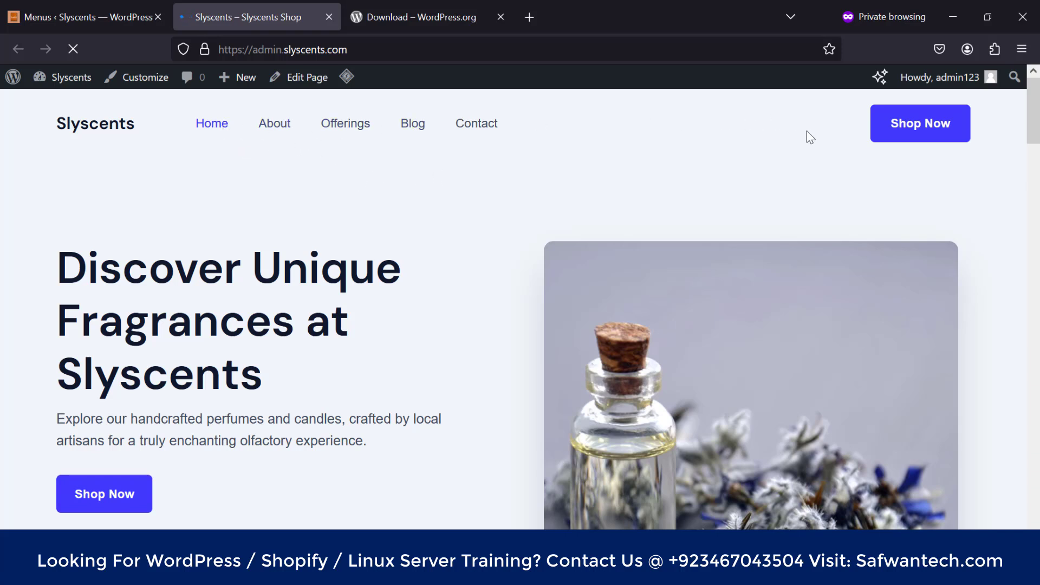
pyautogui.click(98, 6)
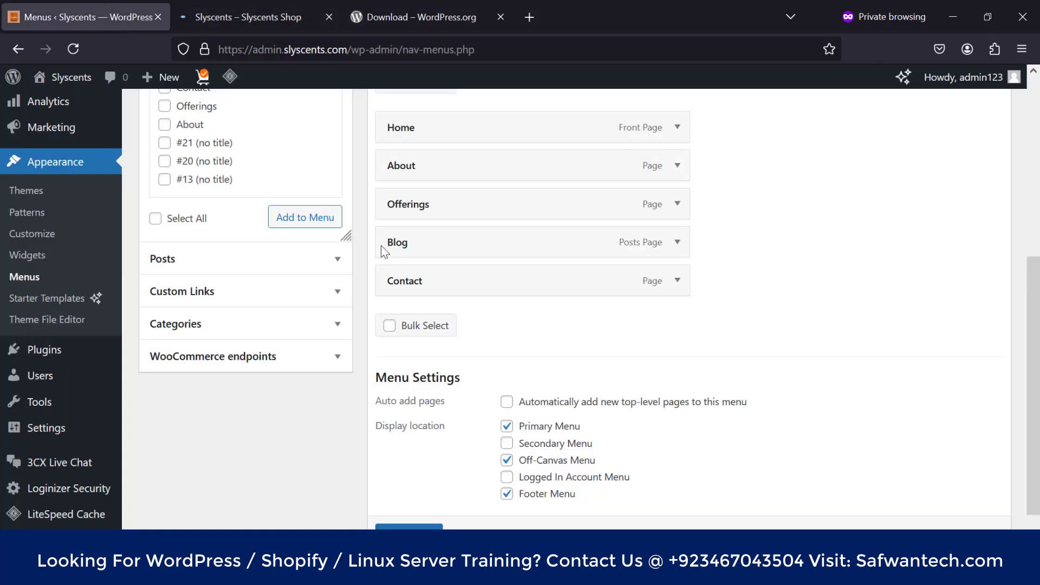
pyautogui.scroll(3, 396, 271)
pyautogui.scroll(1, 428, 281)
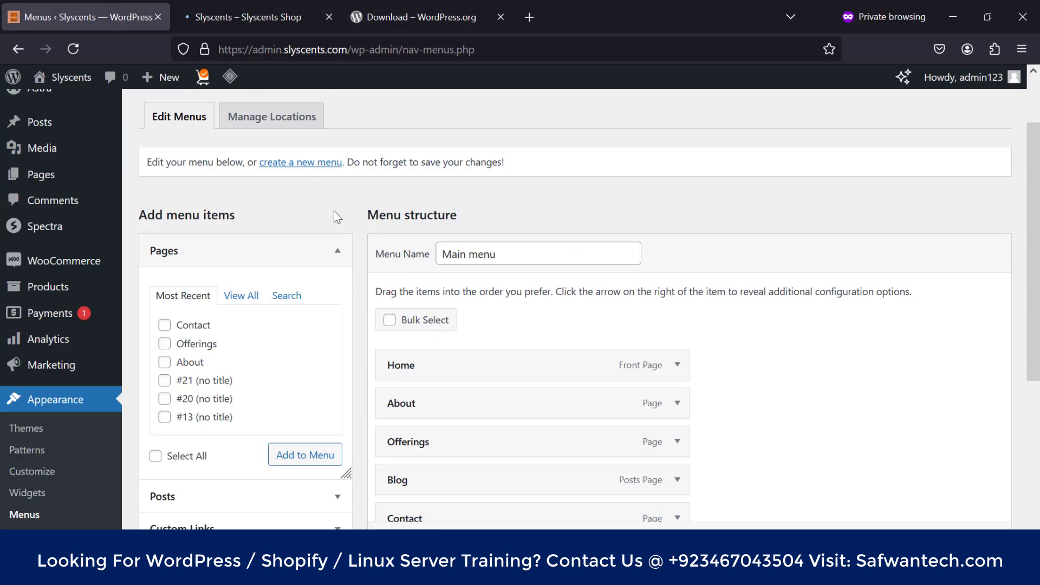
pyautogui.moveTo(270, 179); pyautogui.dragTo(381, 182)
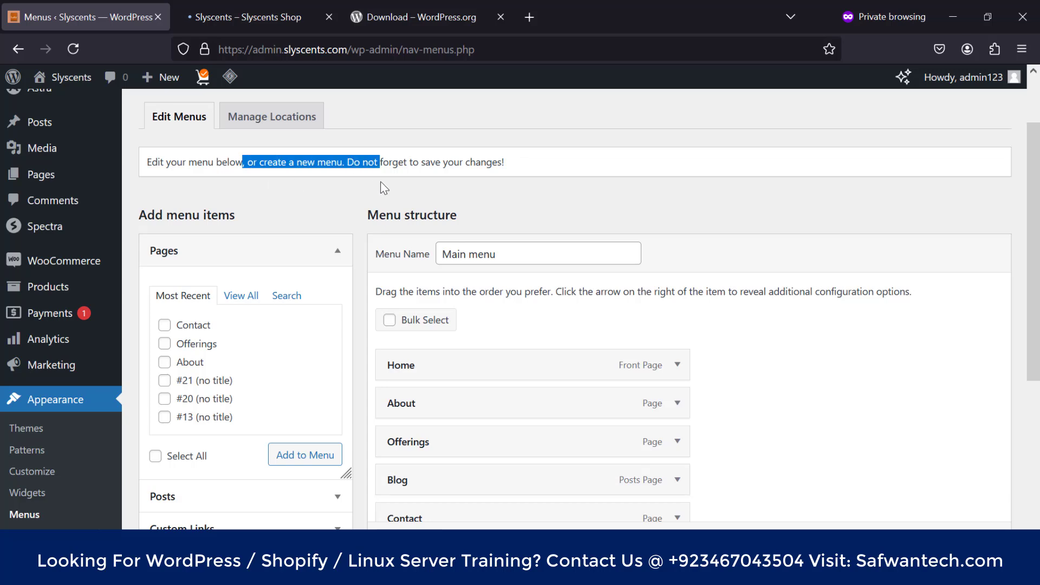
pyautogui.click(294, 190)
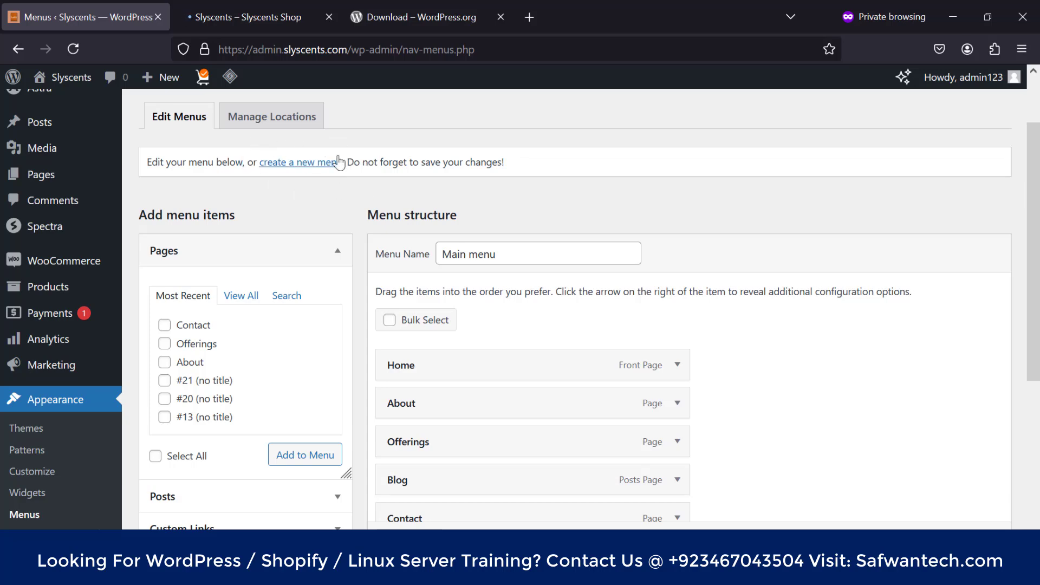
pyautogui.scroll(-6, 424, 223)
pyautogui.scroll(5, 471, 396)
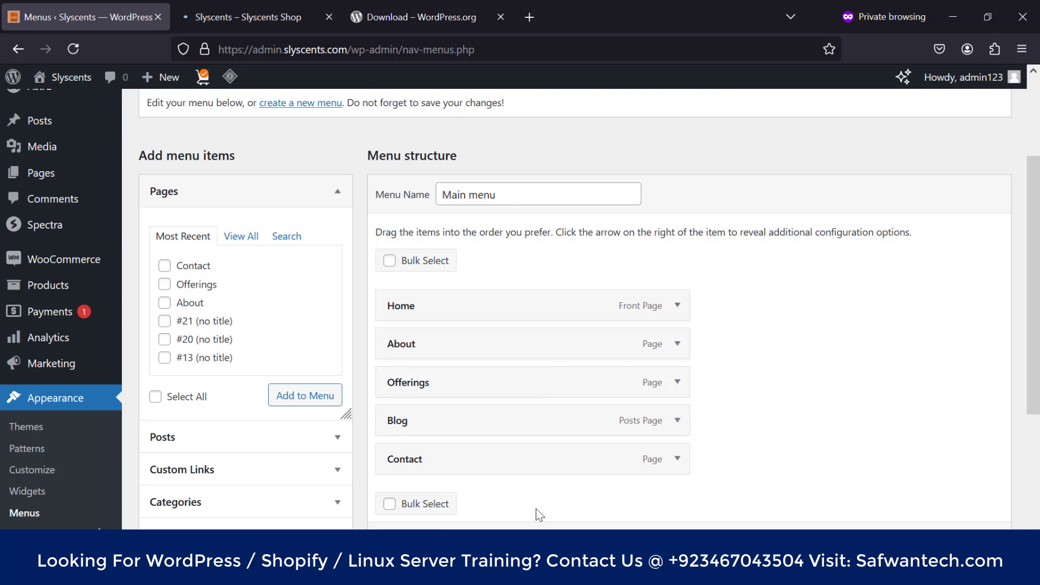
# Step: Compare the order of the live site's header links with the items in the Main menu
pyautogui.click(239, 8)
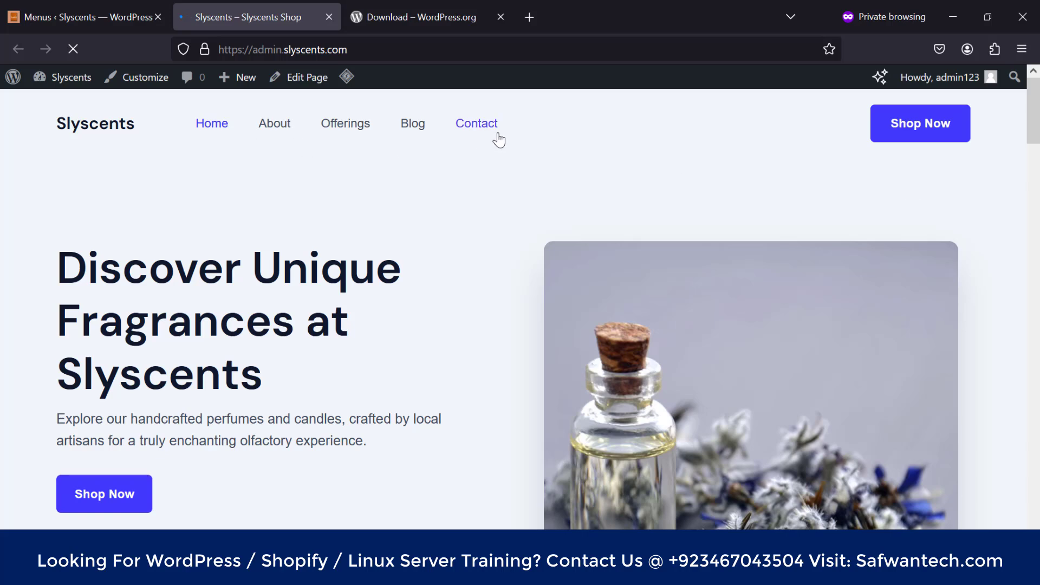
pyautogui.click(82, 8)
pyautogui.scroll(-3, 347, 244)
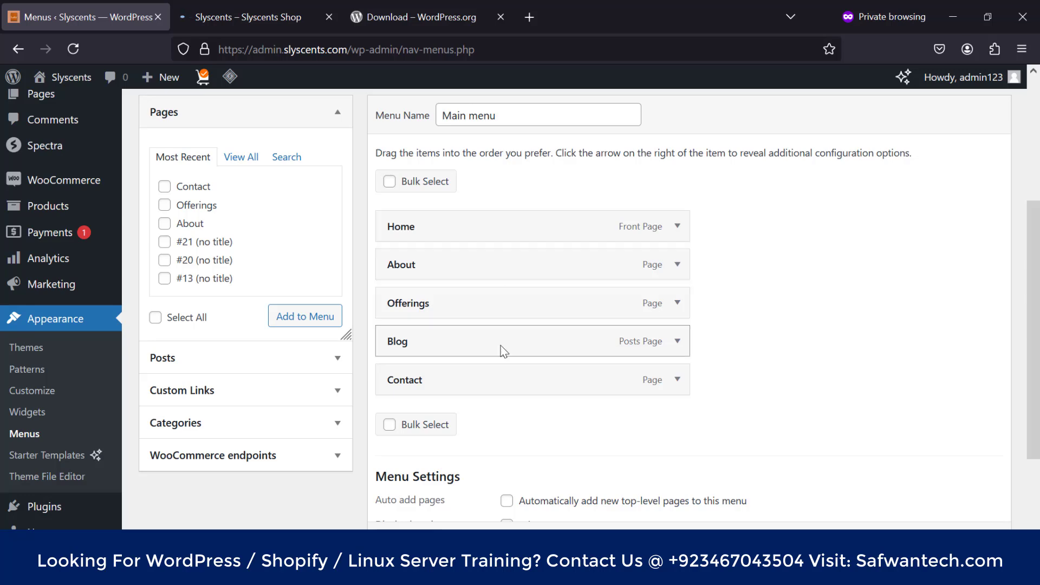
pyautogui.click(268, 8)
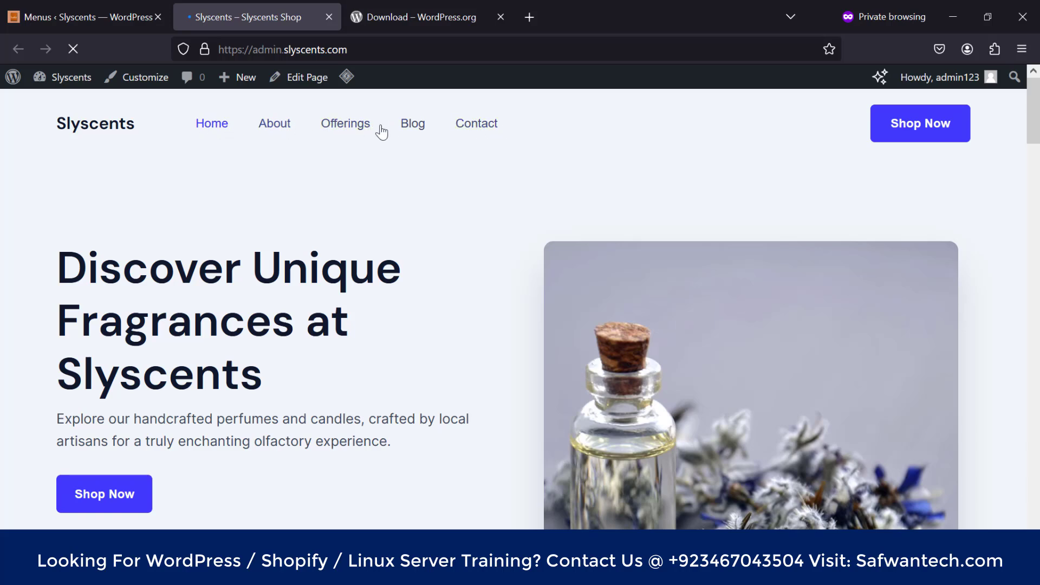
pyautogui.click(77, 6)
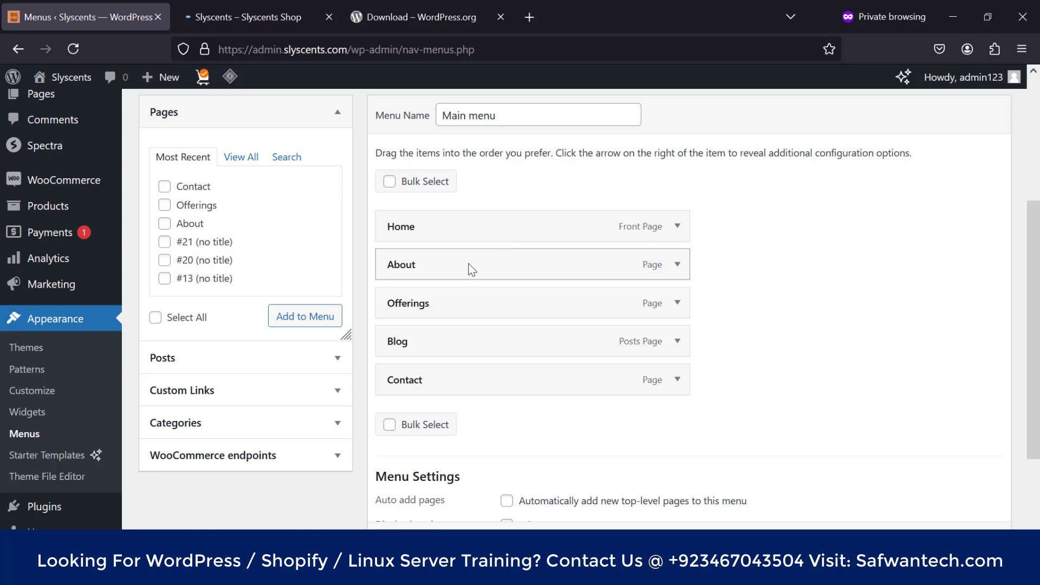
pyautogui.click(236, 391)
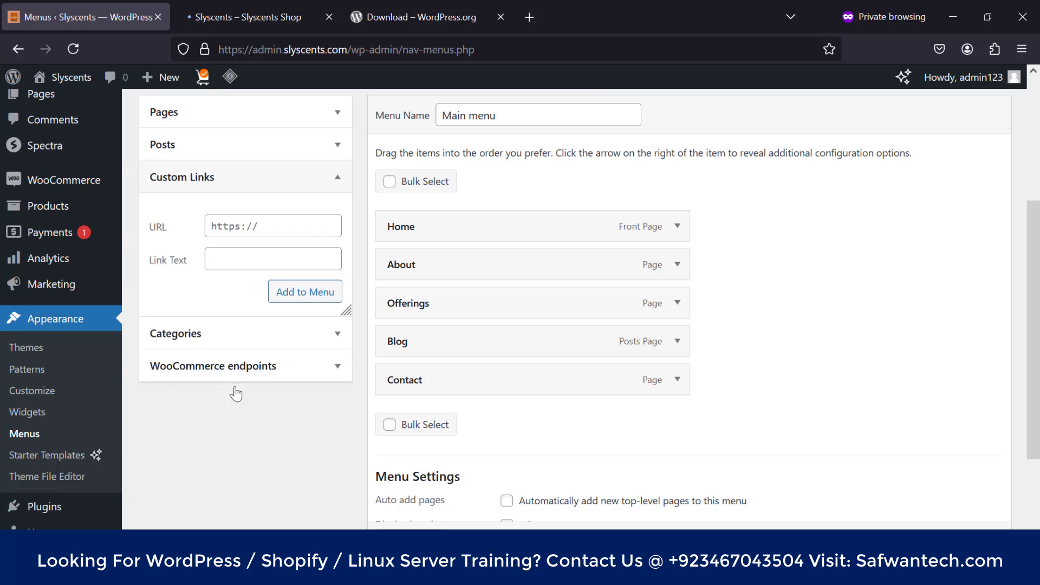
pyautogui.click(267, 254)
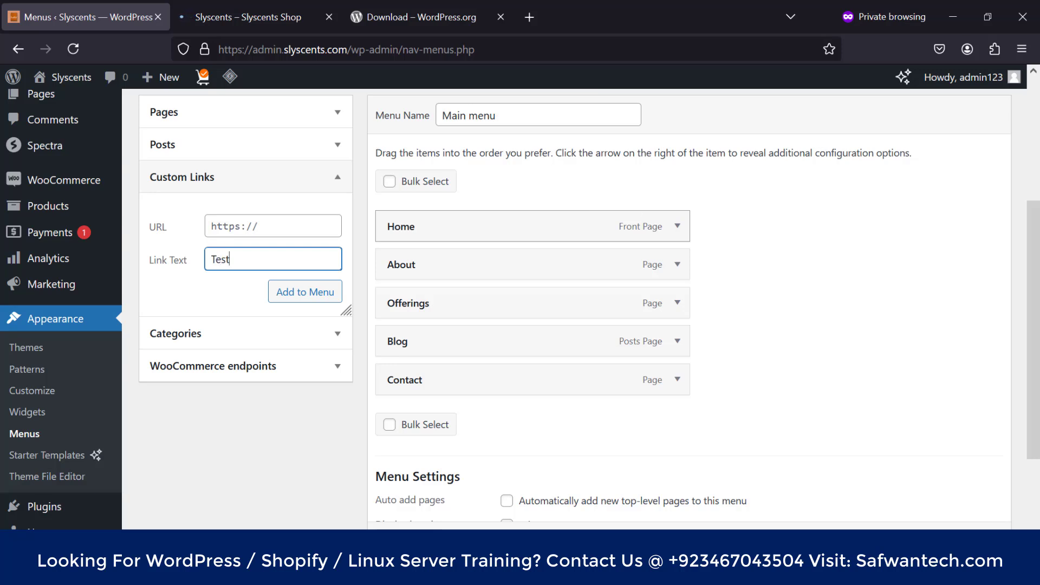
pyautogui.click(249, 230)
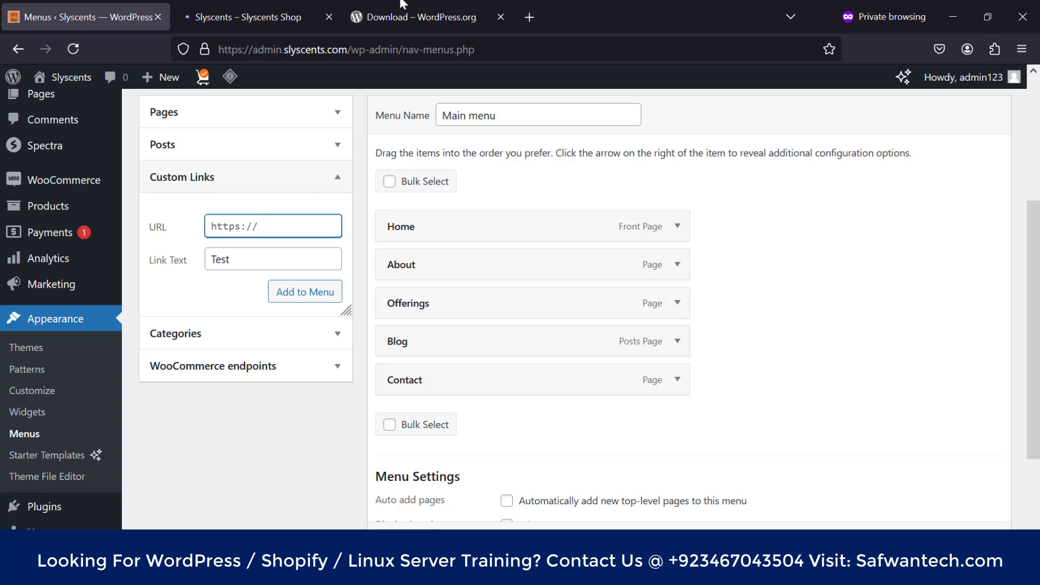
pyautogui.click(371, 17)
pyautogui.click(401, 50)
pyautogui.hotkey('ctrl', 'c')
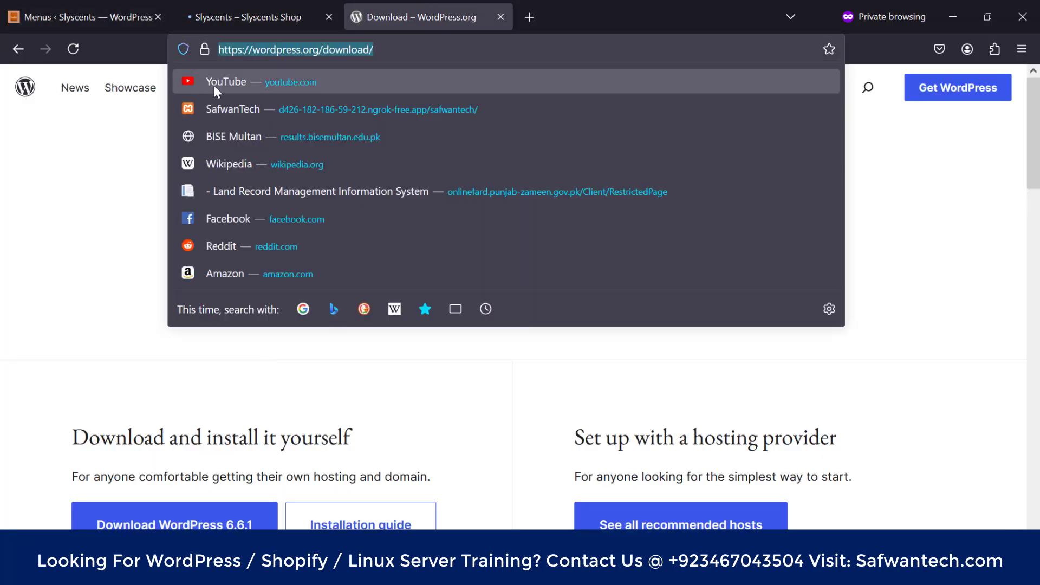
pyautogui.click(87, 11)
pyautogui.hotkey('ctrl', 'v')
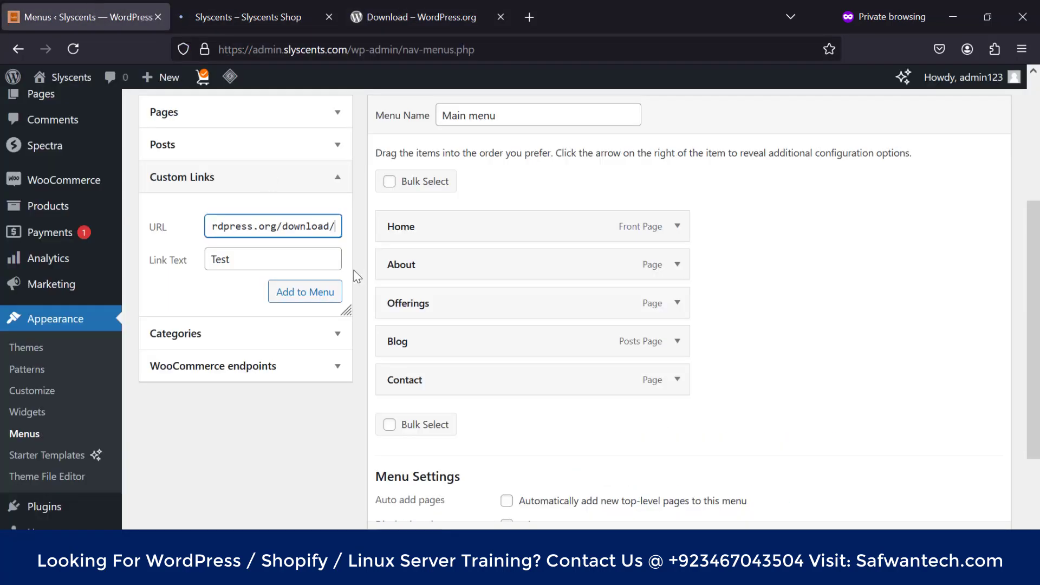
pyautogui.click(290, 292)
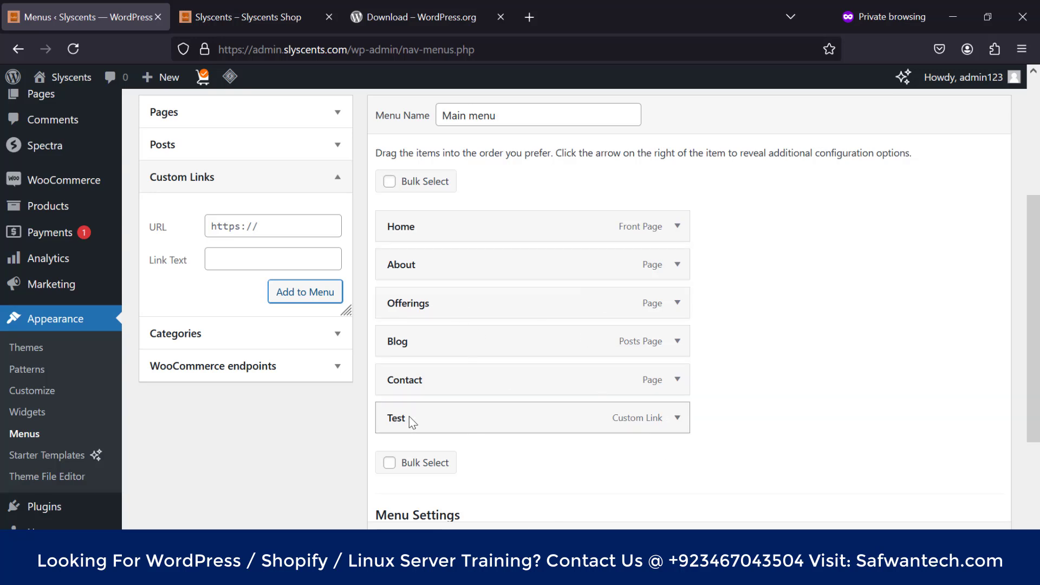
# Step: Check the live homepage's header links against the unsaved Main menu and return to the menu editor
pyautogui.scroll(-2, 479, 442)
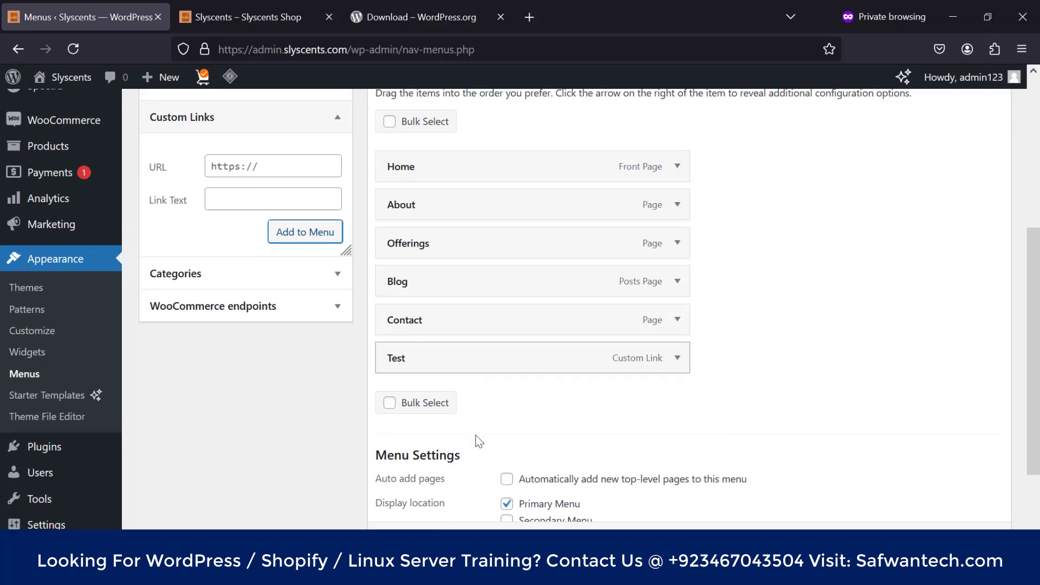
pyautogui.scroll(-1, 479, 441)
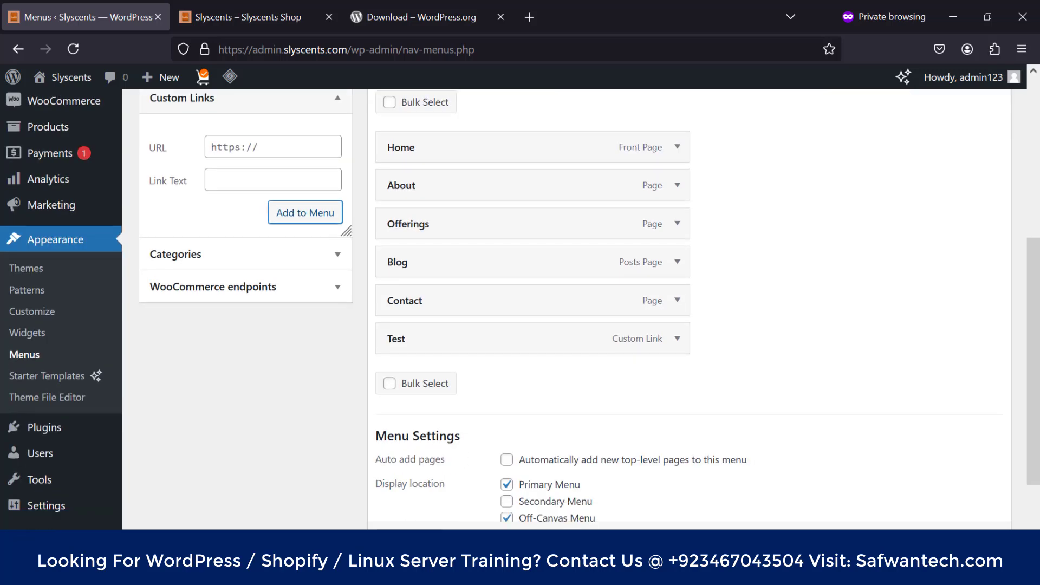
pyautogui.click(244, 17)
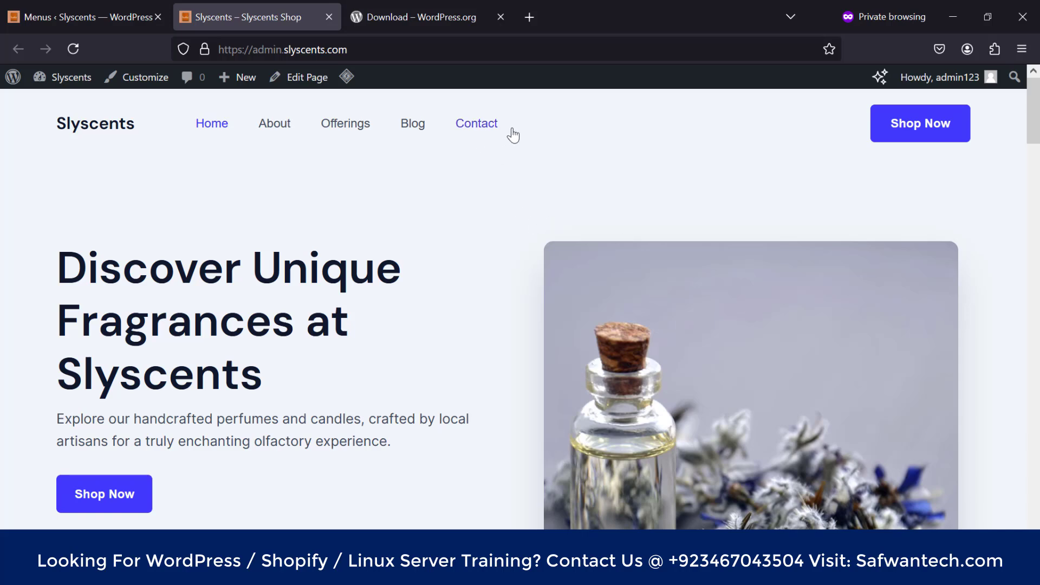
pyautogui.click(73, 14)
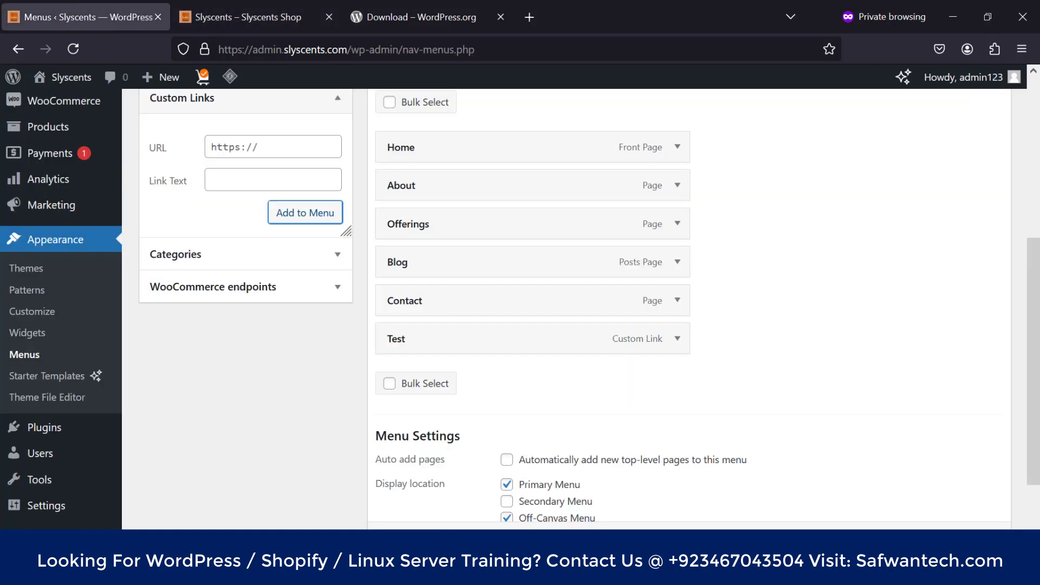
# Step: Save the Main menu and switch to the live Slyscents homepage
pyautogui.scroll(-2, 477, 487)
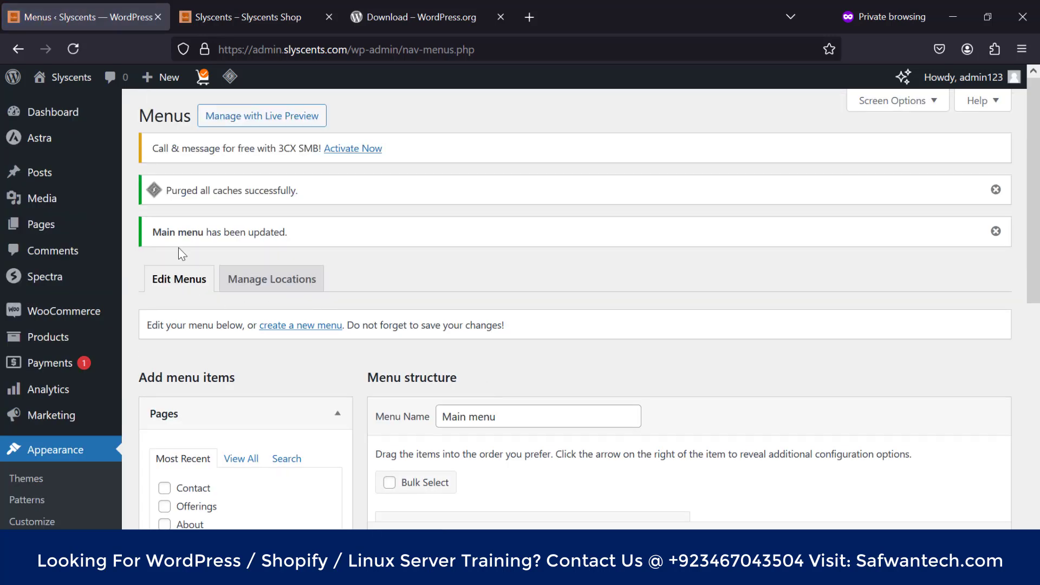
pyautogui.moveTo(153, 232); pyautogui.dragTo(293, 232)
pyautogui.click(283, 16)
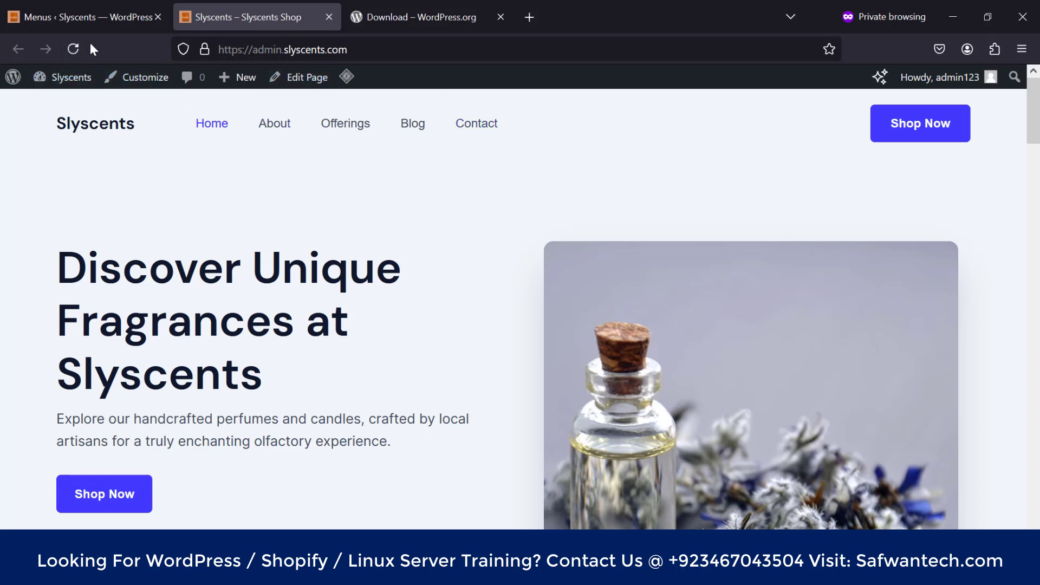
# Step: Reload the live homepage to check its header for the Test link, and return to the menu editor
pyautogui.click(75, 48)
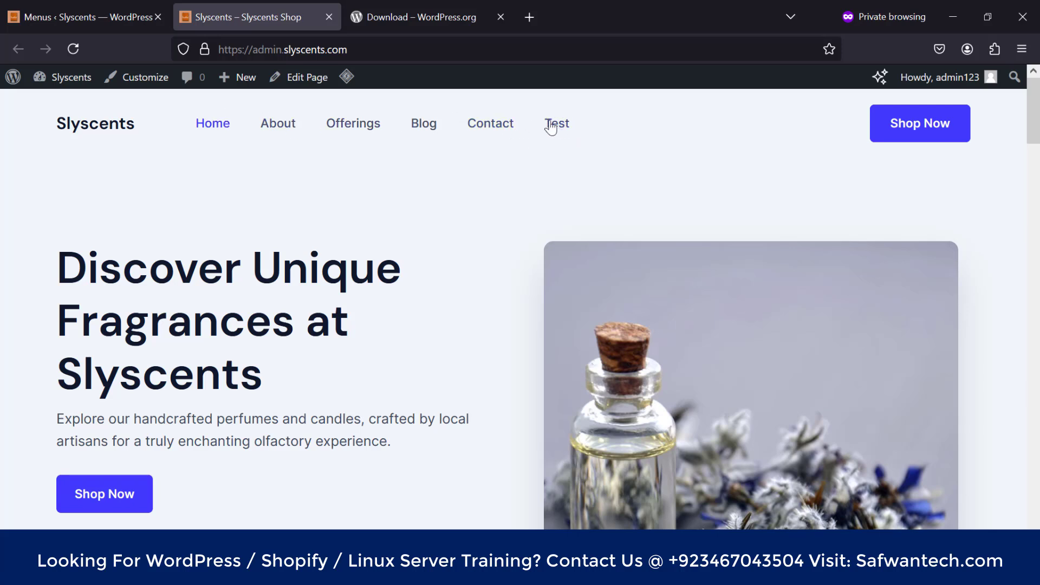
pyautogui.click(116, 10)
# Step: Move the Test item directly below Home in the Main menu and nest it as Home's sub item
pyautogui.scroll(-5, 454, 285)
pyautogui.scroll(-5, 454, 285)
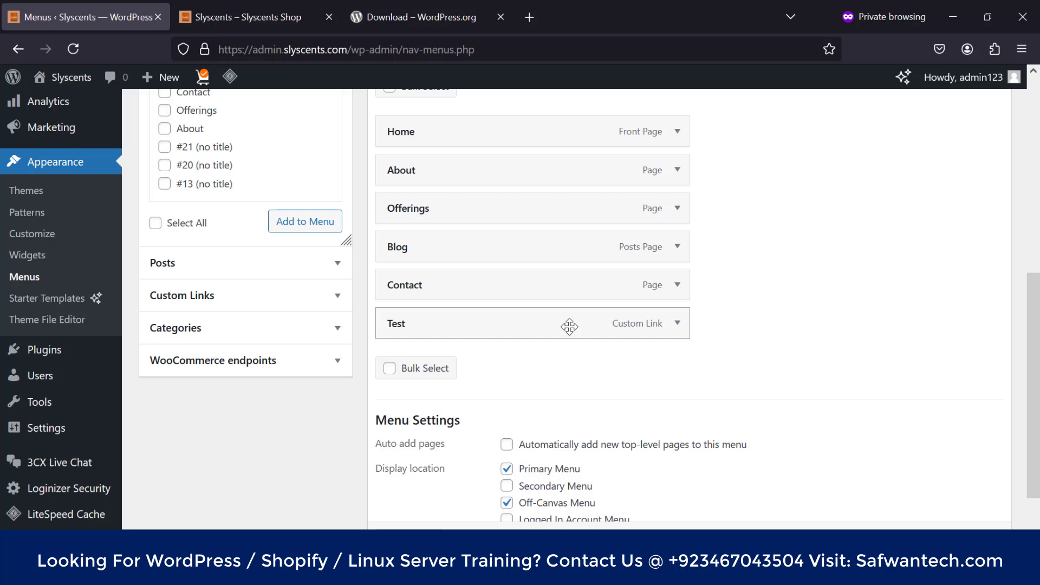
pyautogui.moveTo(571, 325); pyautogui.dragTo(592, 173)
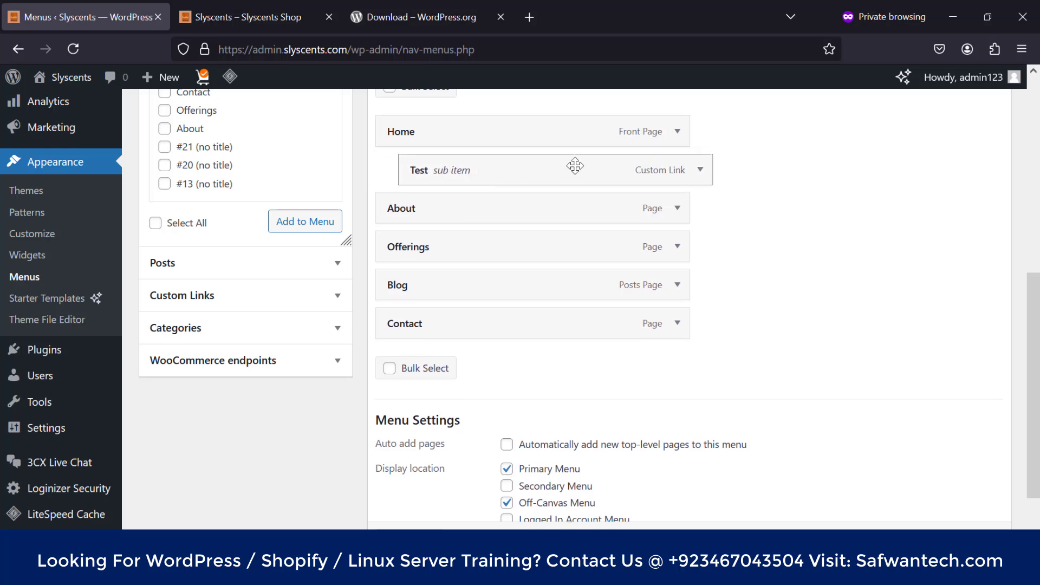
pyautogui.moveTo(569, 167); pyautogui.dragTo(551, 166)
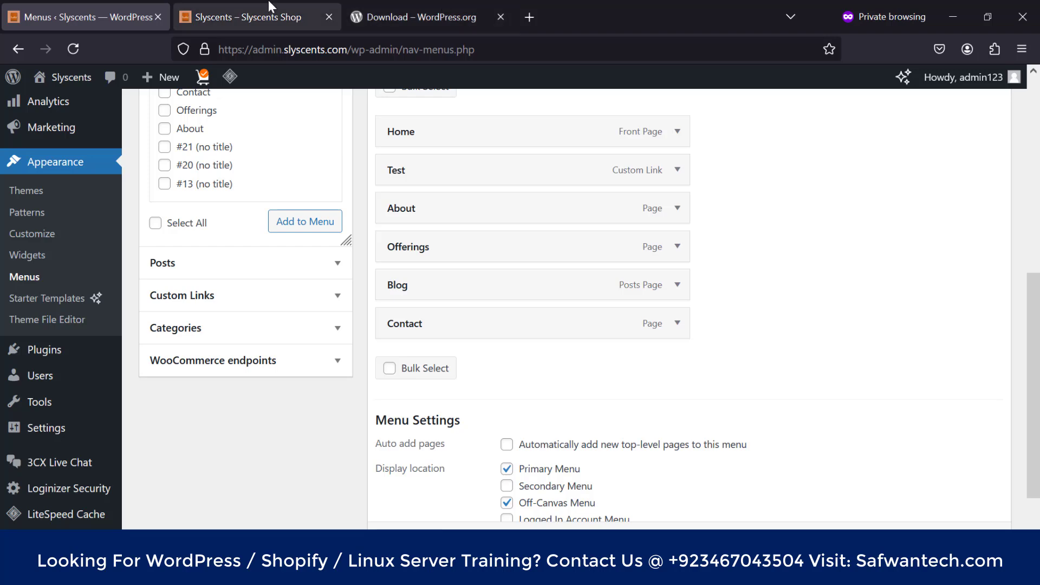
pyautogui.click(247, 17)
pyautogui.click(68, 17)
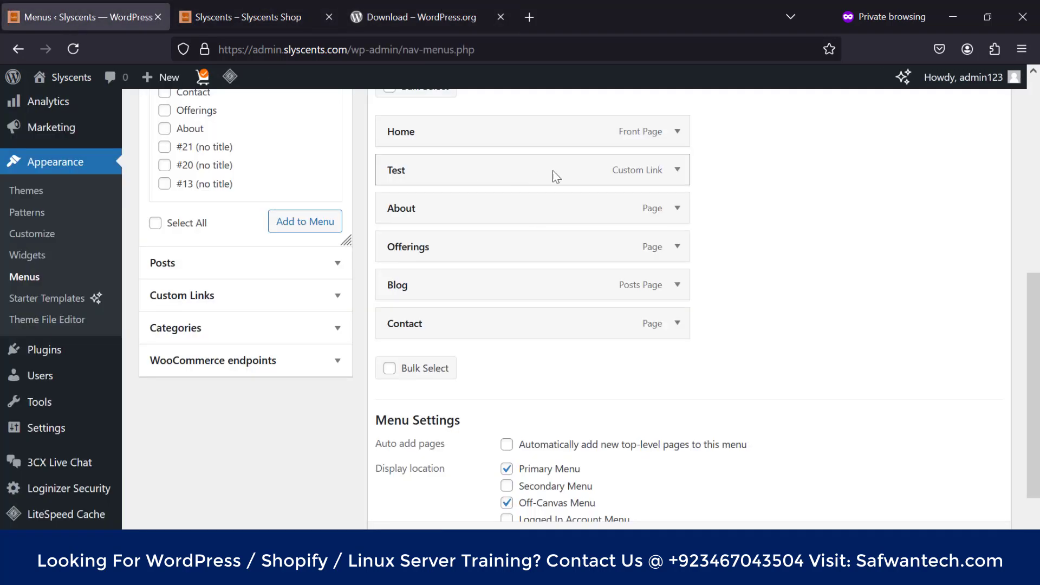
pyautogui.moveTo(557, 176); pyautogui.dragTo(571, 169)
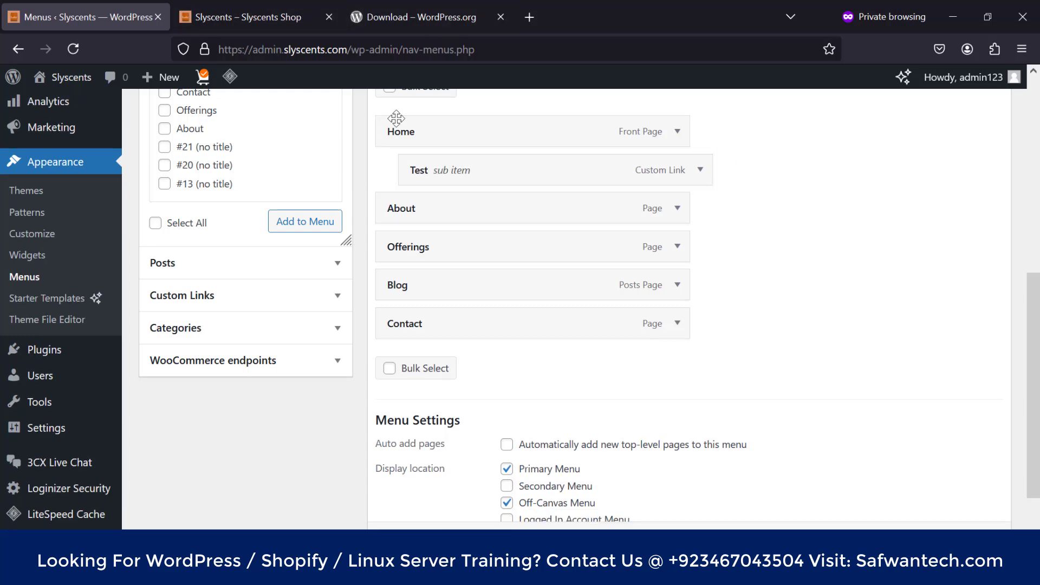
# Step: Save the Main menu and check the Home dropdown on the live homepage for the Test link
pyautogui.click(268, 2)
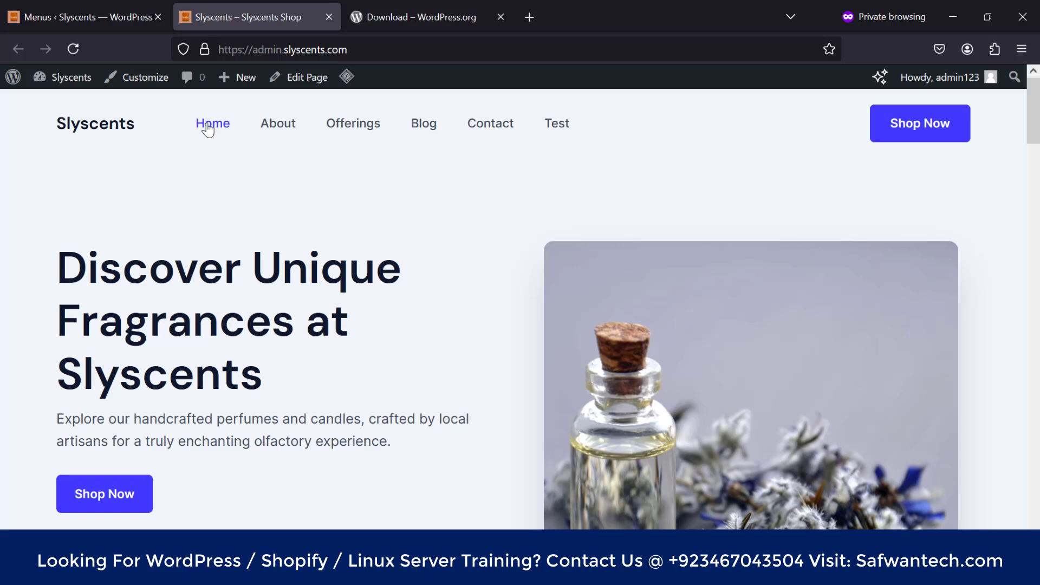
pyautogui.click(70, 25)
pyautogui.scroll(1, 524, 171)
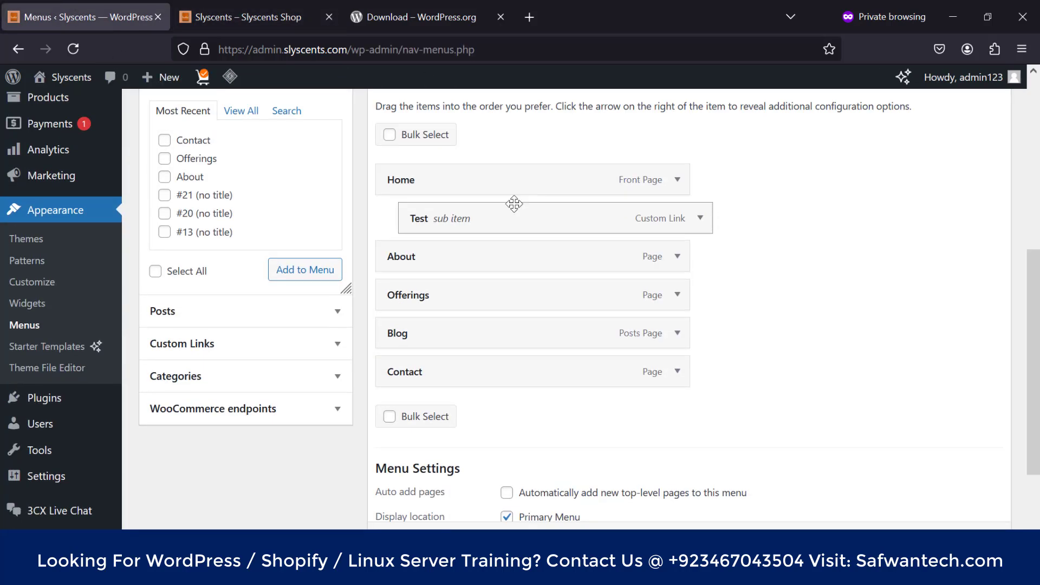
pyautogui.click(410, 538)
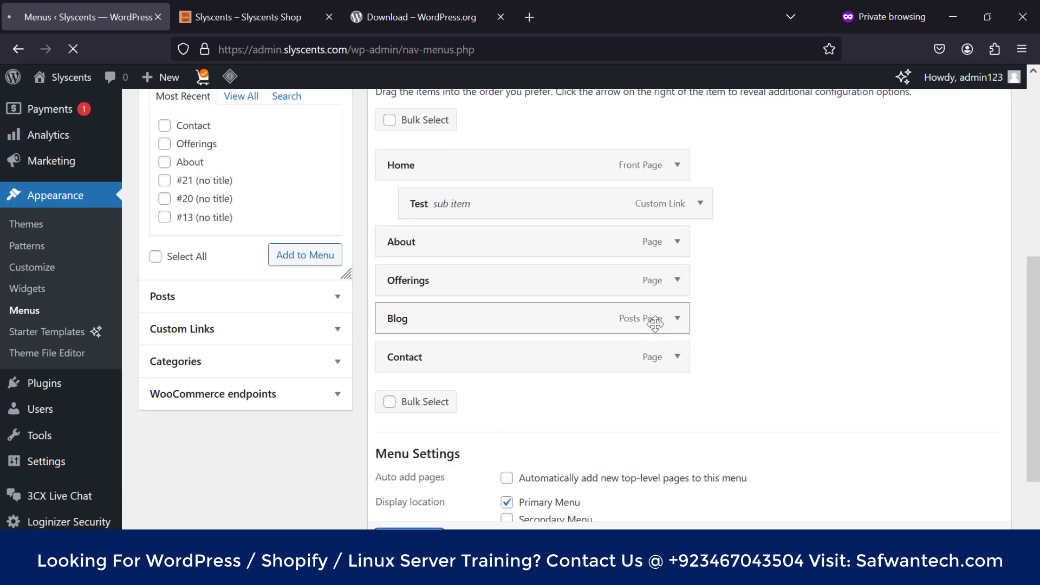
pyautogui.click(248, 17)
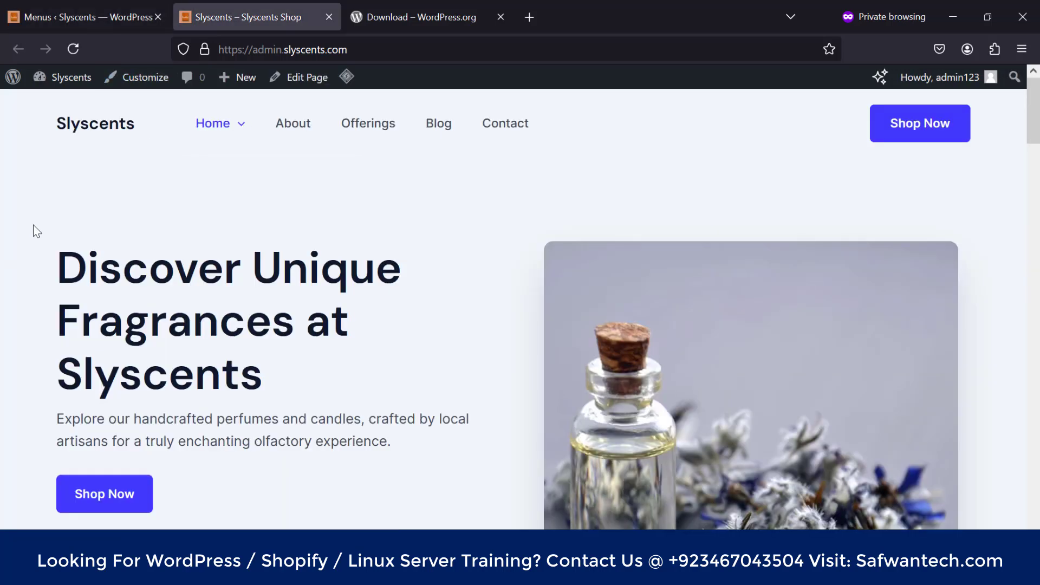
pyautogui.moveTo(239, 123)
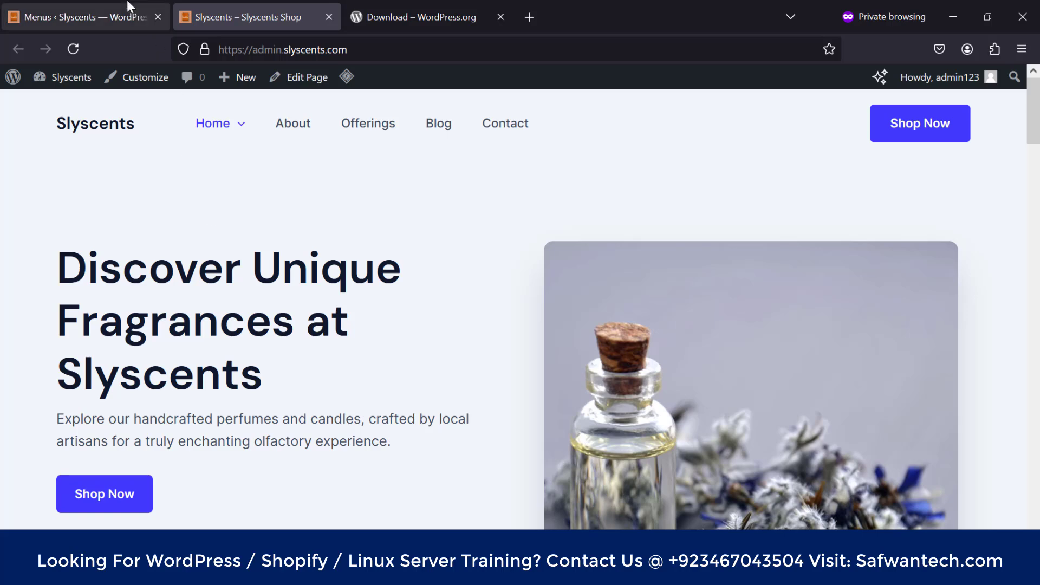
# Step: Compare the Test sub item in the menu structure with the Home dropdown on the live site
pyautogui.click(109, 16)
pyautogui.scroll(-6, 488, 383)
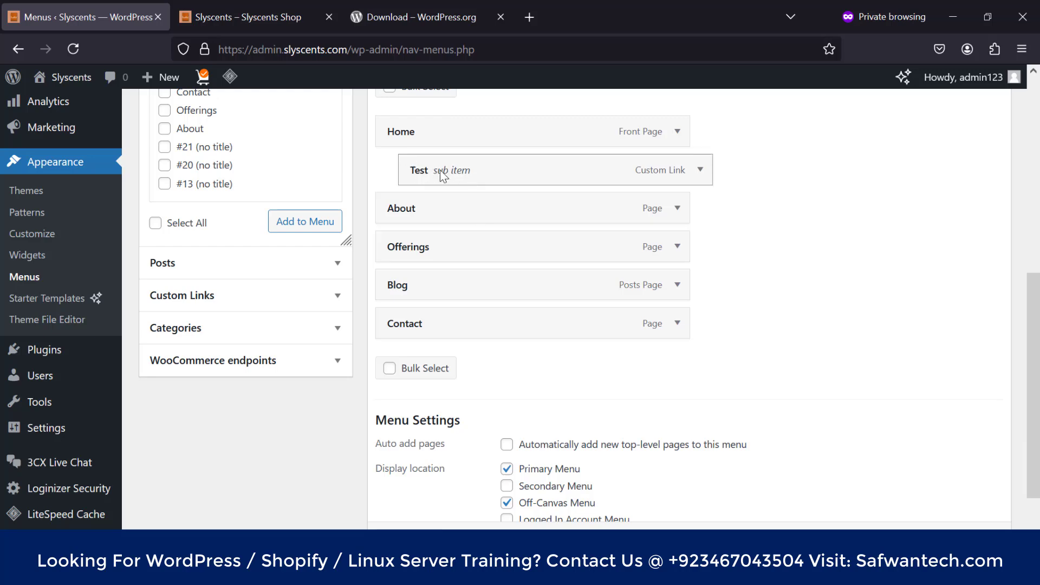
pyautogui.click(226, 14)
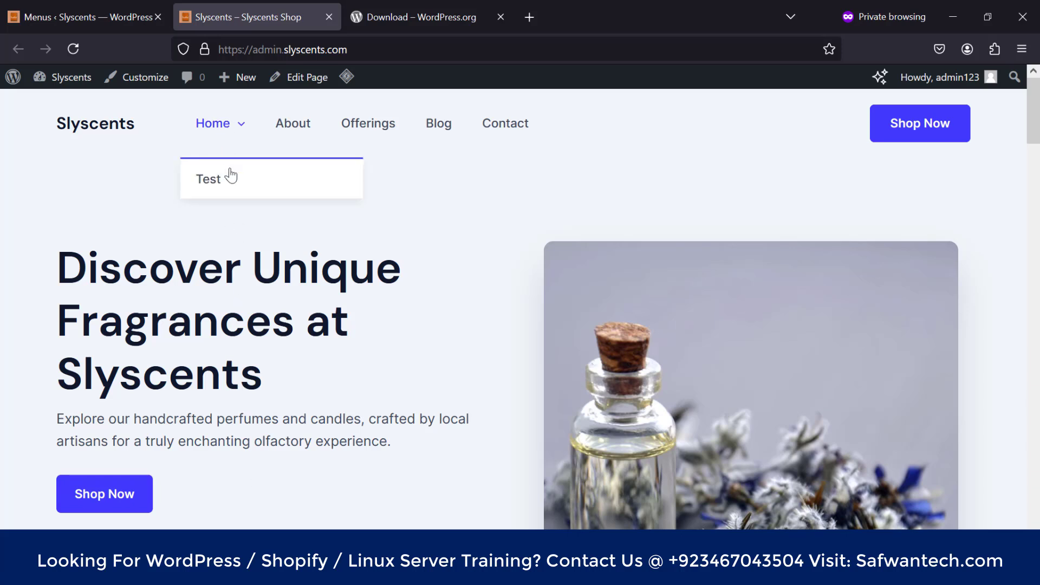
pyautogui.click(111, 15)
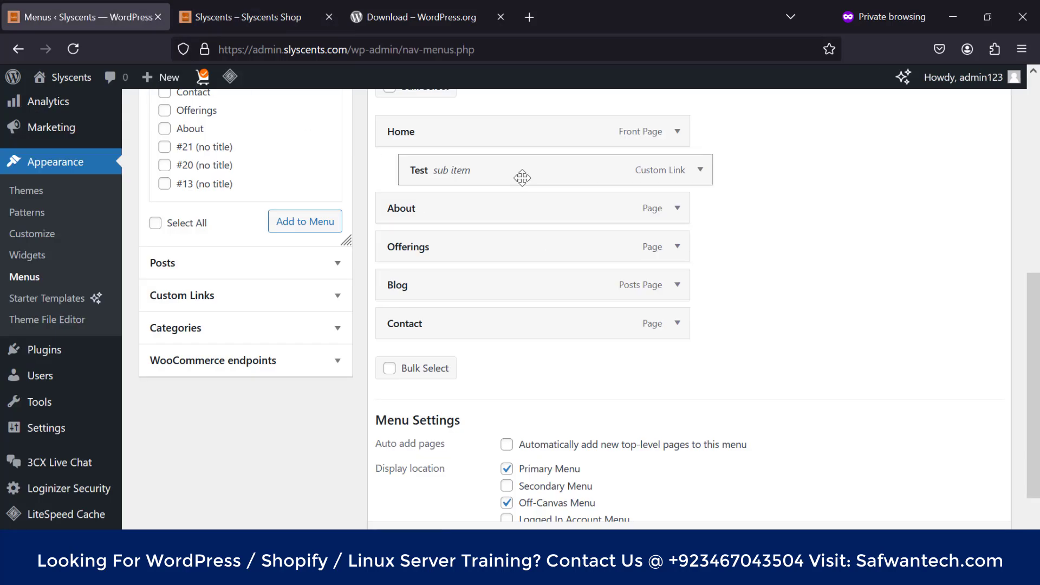
# Step: Nest the About page under Test as a second-level sub item and save the Main menu
pyautogui.moveTo(505, 213); pyautogui.dragTo(572, 213)
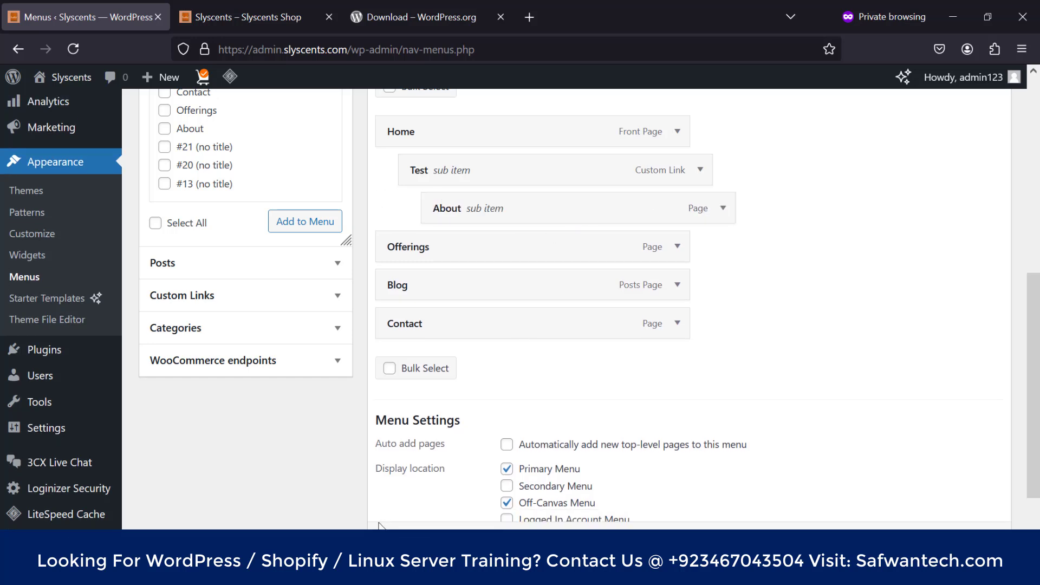
pyautogui.scroll(-1, 381, 527)
# Step: Check the nested Home, Test and About submenus on the live homepage against the Main menu structure
pyautogui.click(240, 17)
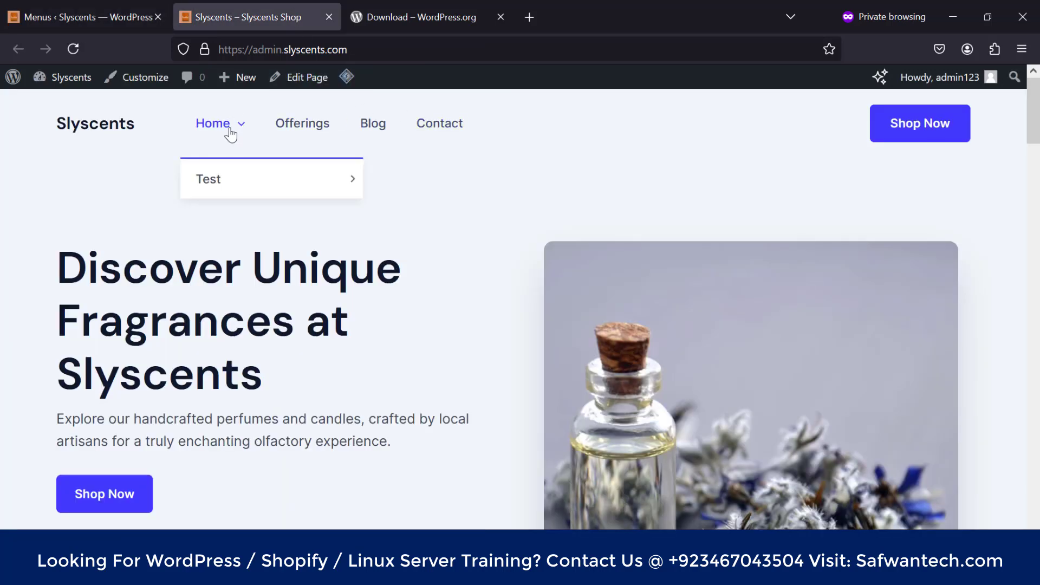
pyautogui.moveTo(204, 181)
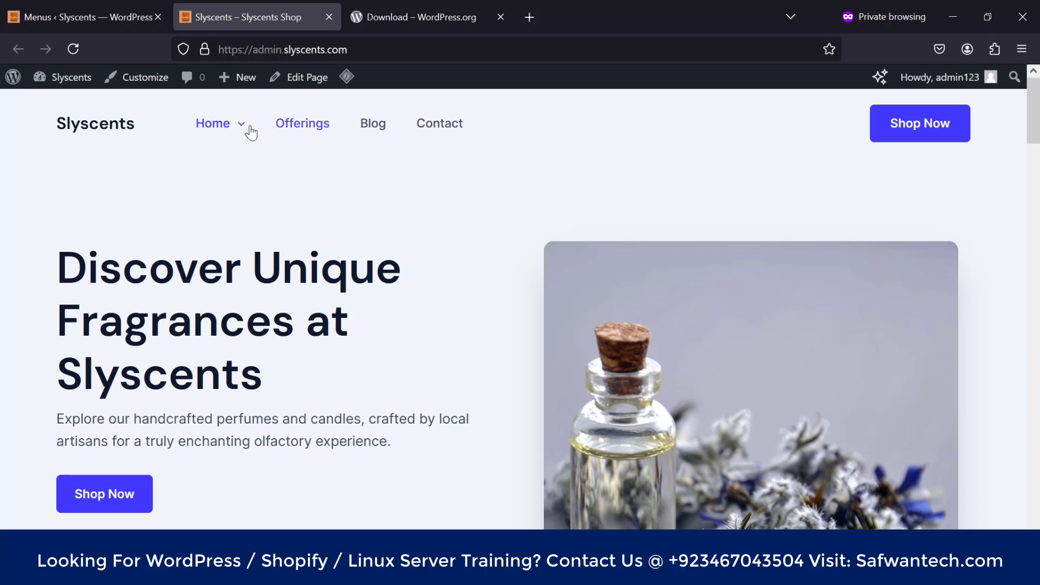
pyautogui.moveTo(245, 186)
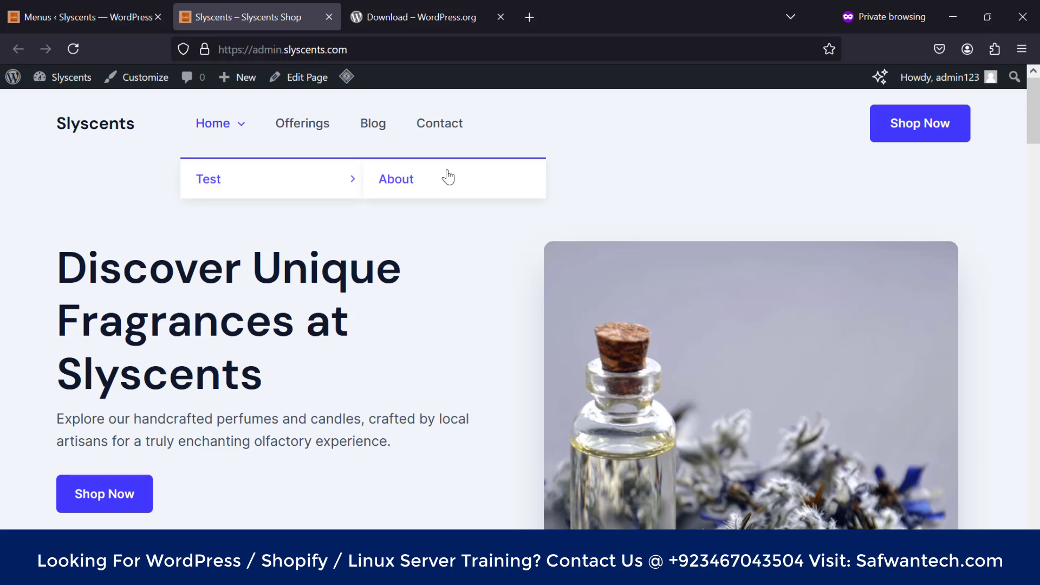
pyautogui.click(82, 17)
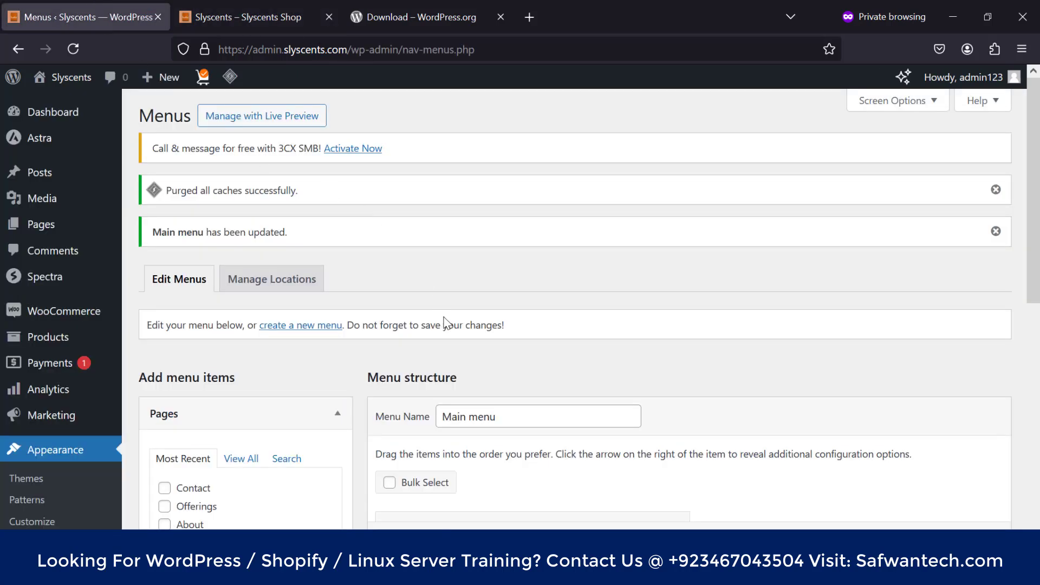
pyautogui.scroll(-4, 461, 360)
pyautogui.click(287, 17)
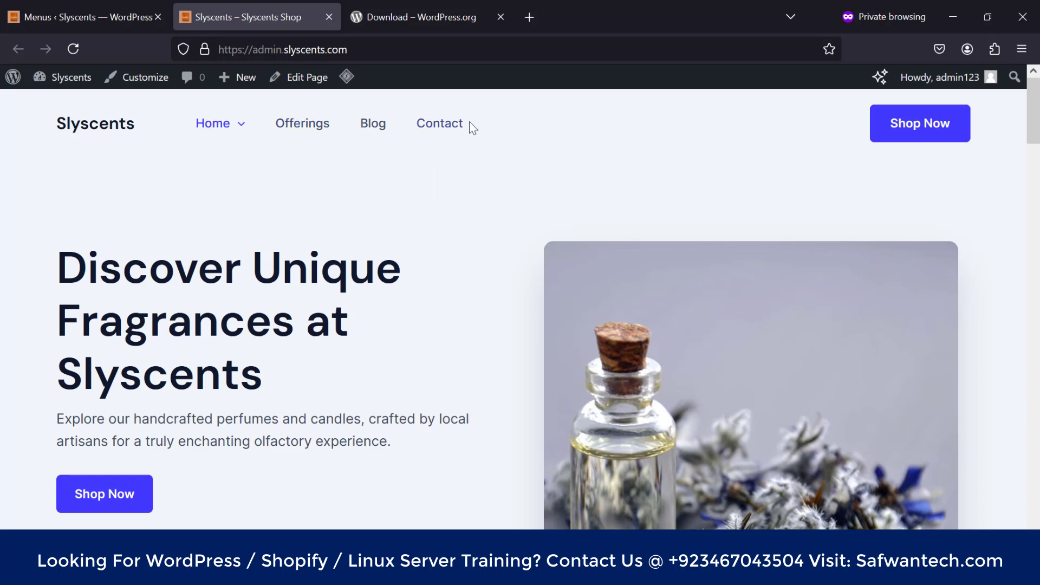
pyautogui.click(97, 25)
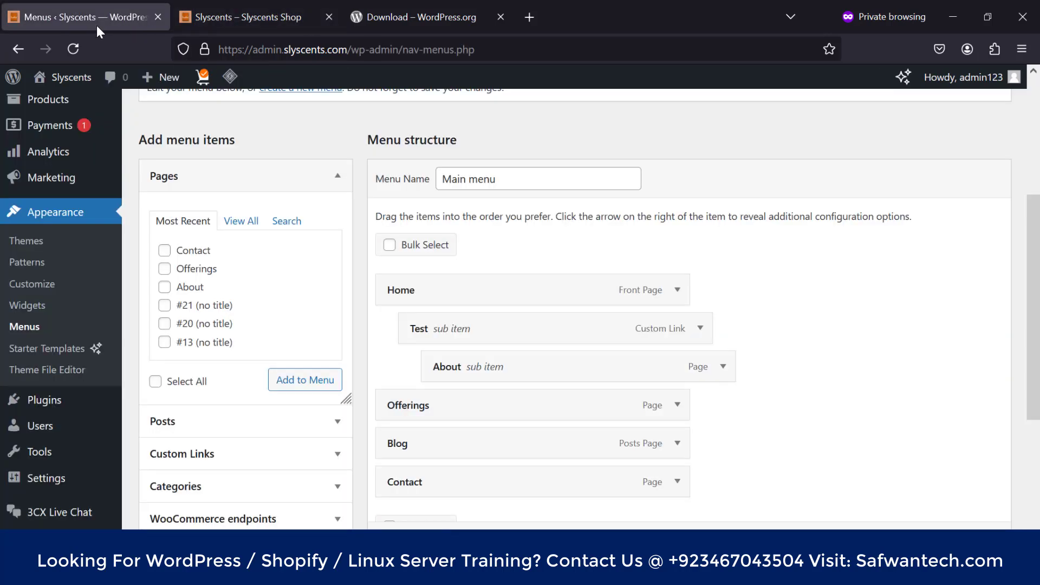
# Step: Review the full list of pages that can be added as menu items
pyautogui.scroll(-3, 477, 297)
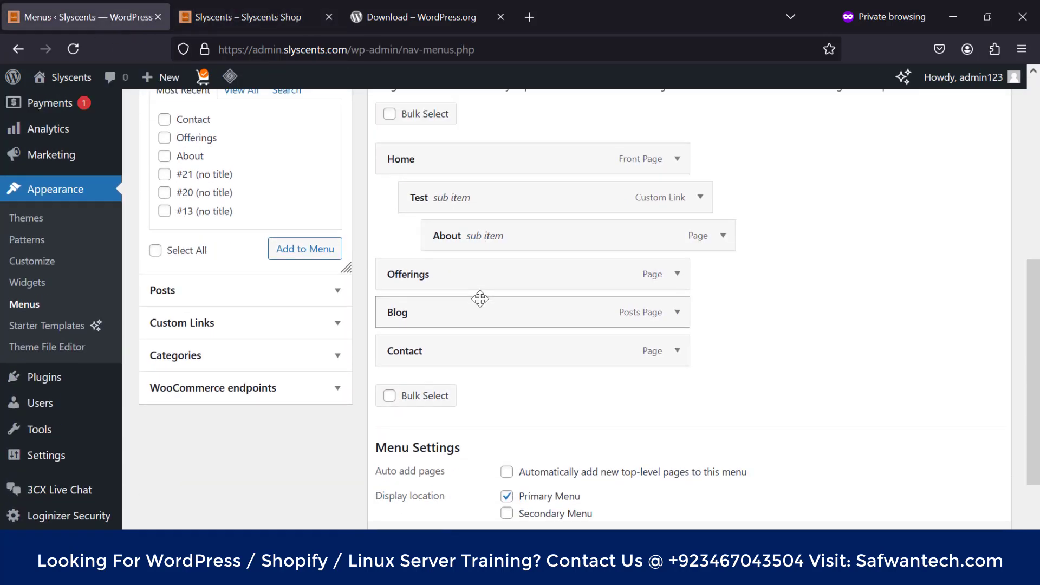
pyautogui.scroll(3, 480, 299)
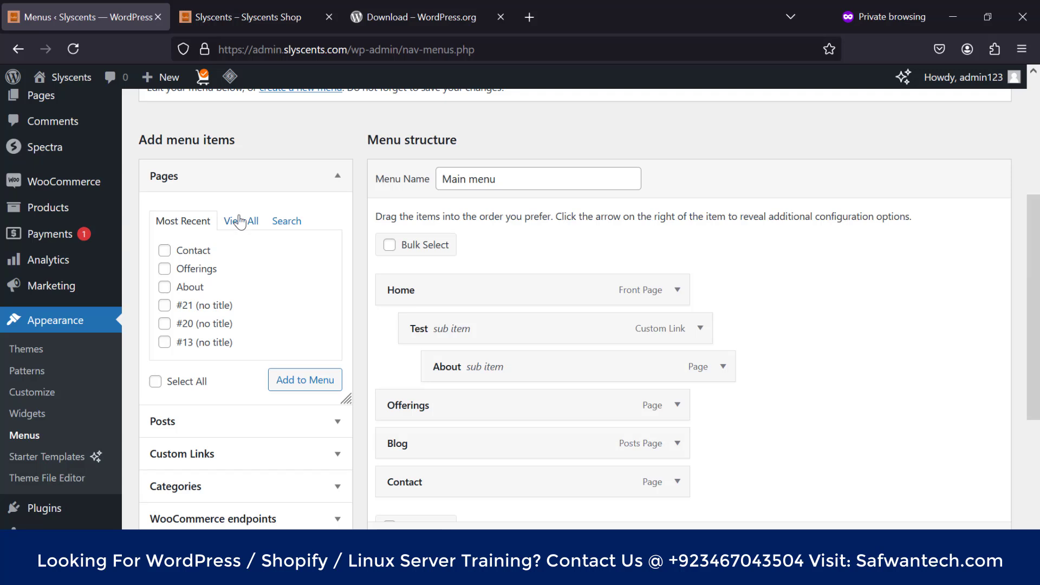
pyautogui.click(234, 230)
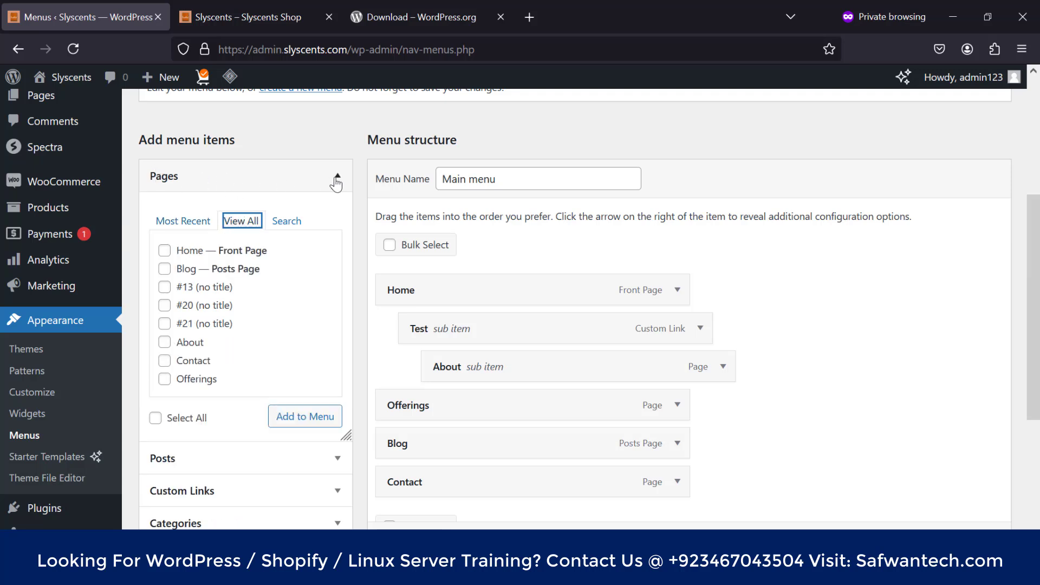
pyautogui.click(337, 178)
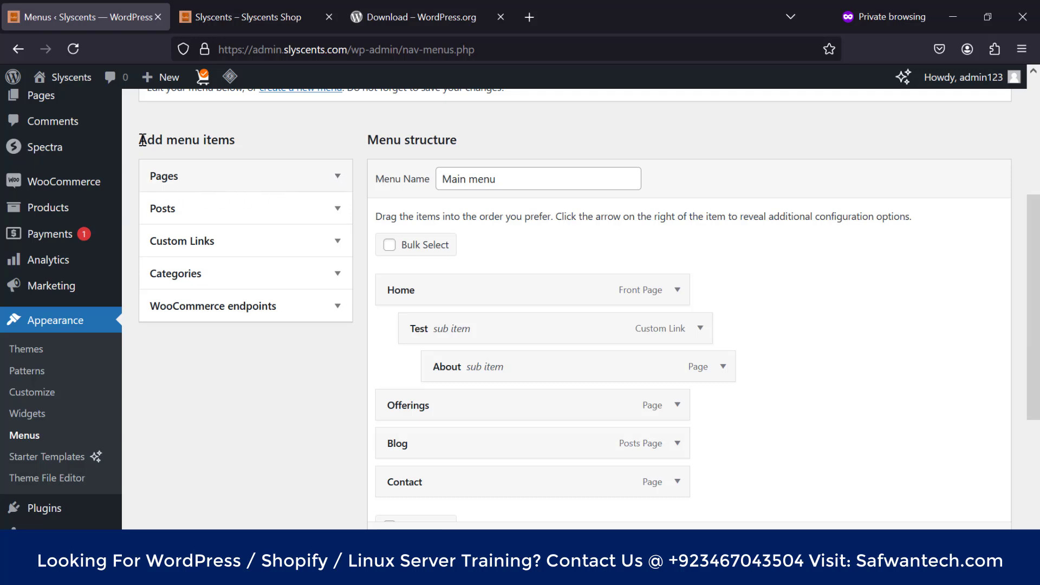
pyautogui.moveTo(142, 140); pyautogui.dragTo(262, 139)
pyautogui.click(179, 186)
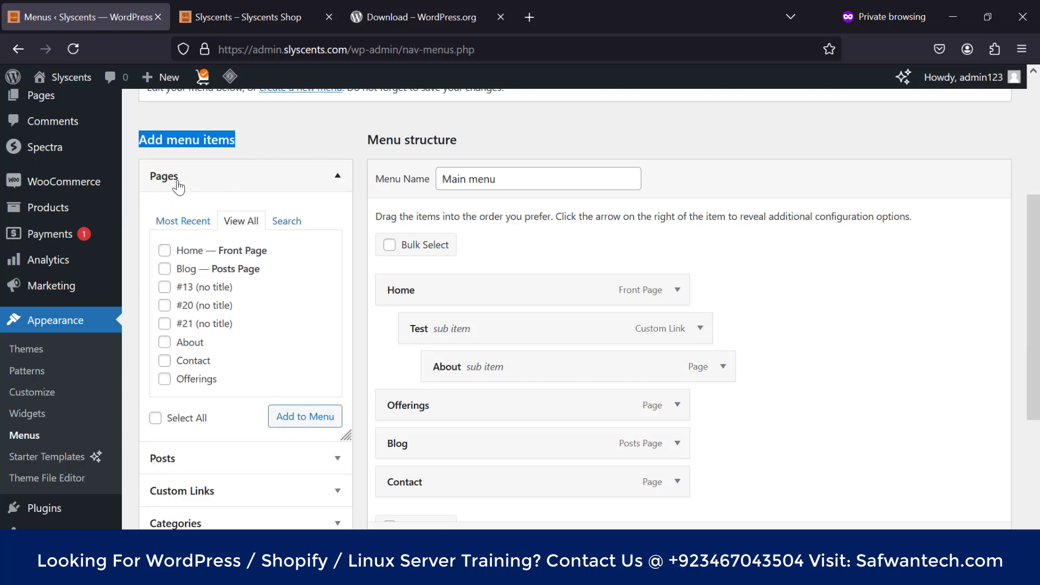
pyautogui.click(179, 186)
pyautogui.click(178, 186)
pyautogui.click(265, 181)
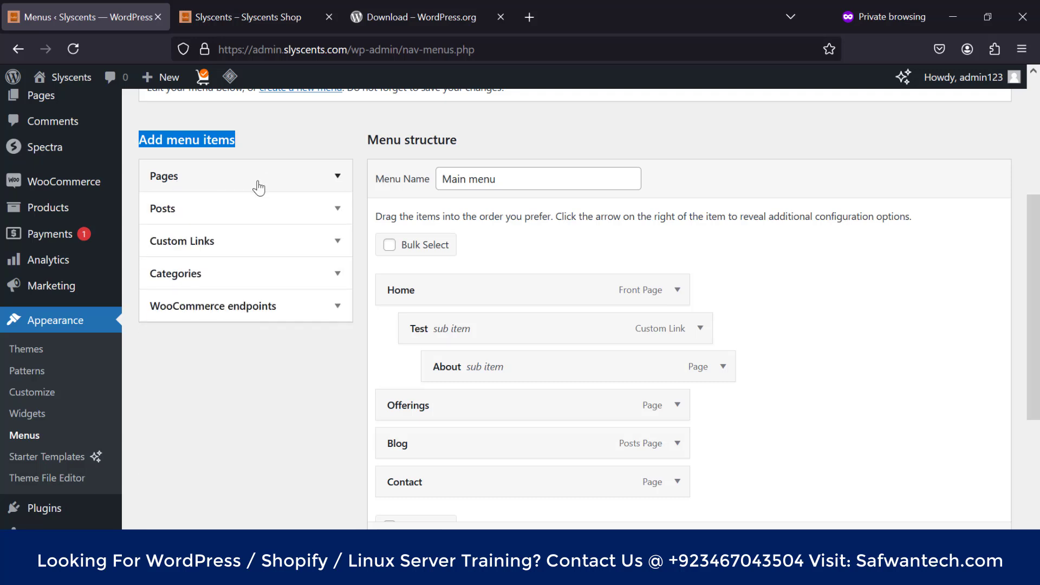
# Step: Review the recent and full lists of posts that can be added as menu items
pyautogui.click(182, 209)
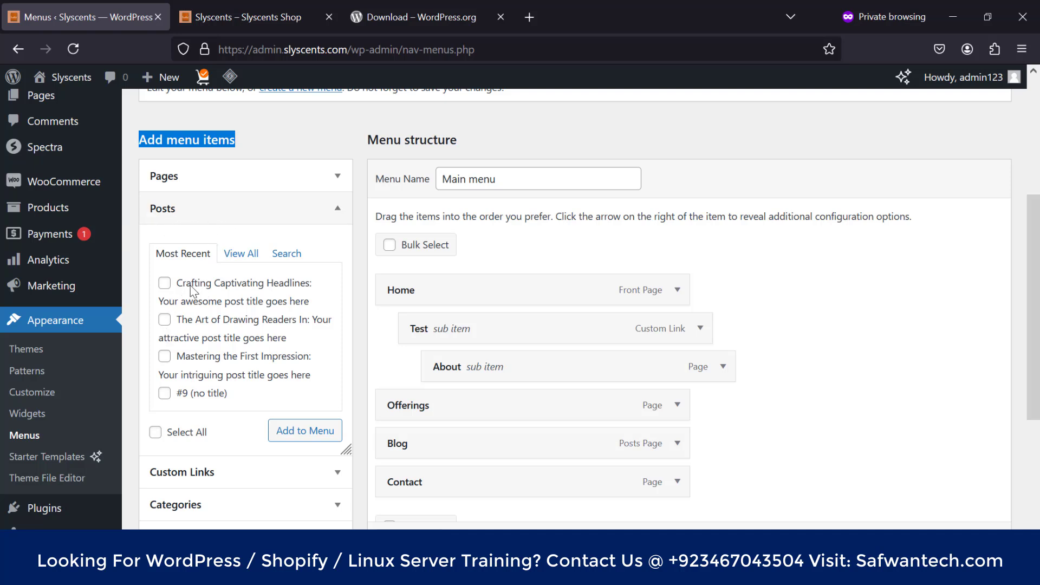
pyautogui.click(234, 258)
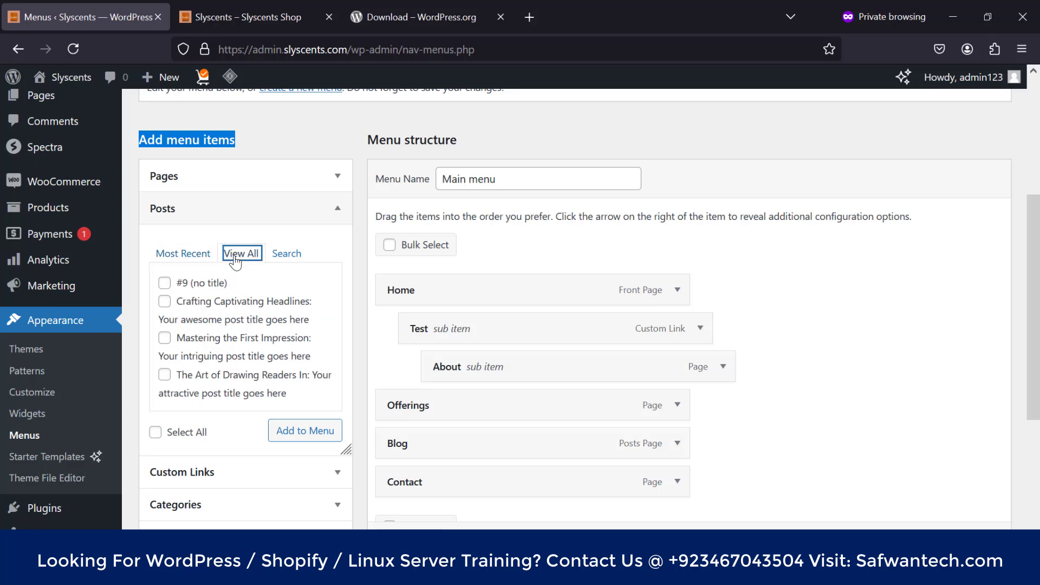
pyautogui.scroll(-4, 213, 325)
pyautogui.scroll(4, 211, 282)
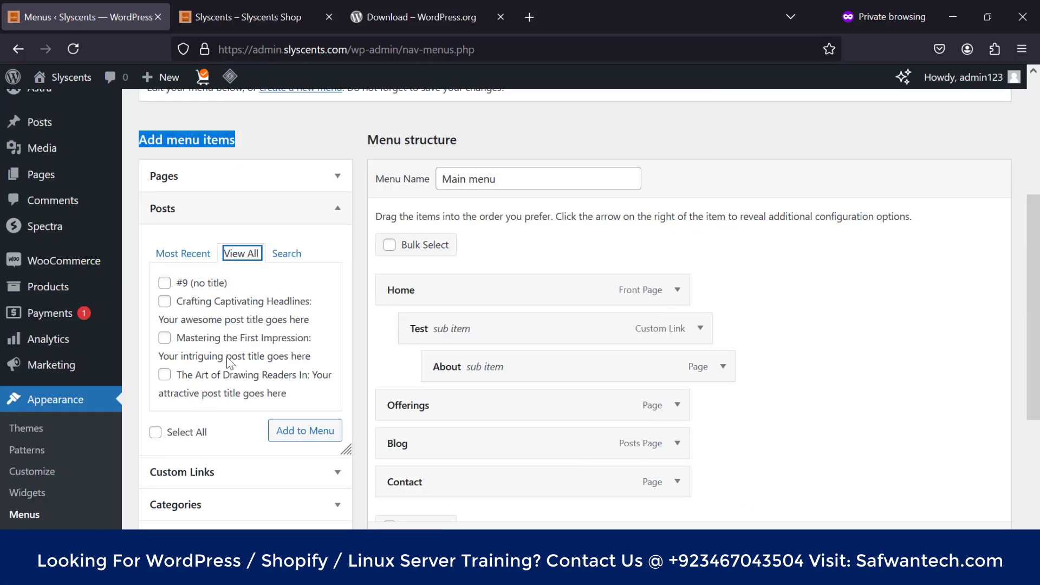
pyautogui.click(222, 213)
# Step: Examine the URL and link text fields for custom links, using the WordPress.org download page's address as an example
pyautogui.click(210, 245)
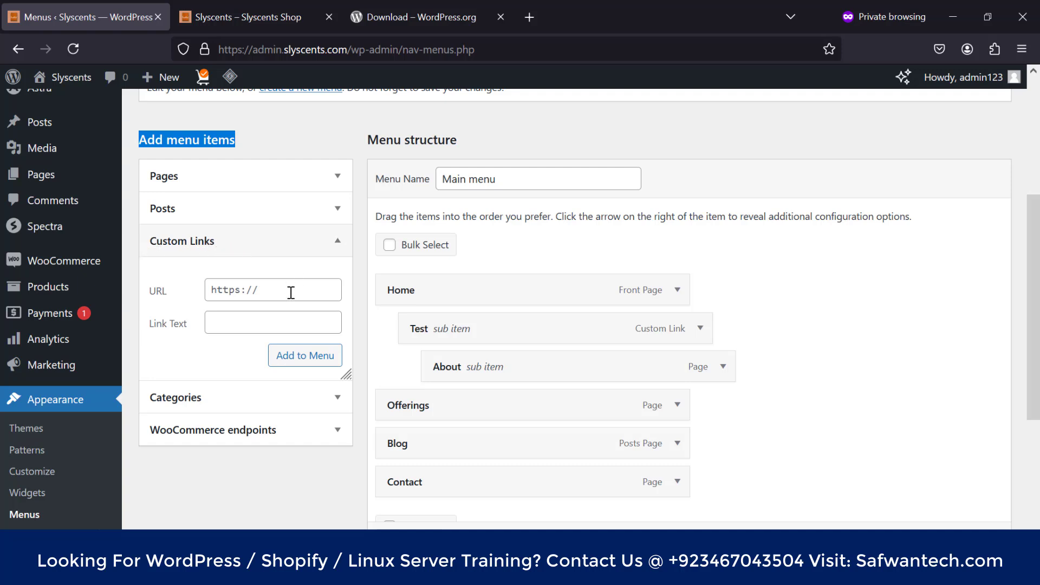
pyautogui.click(269, 290)
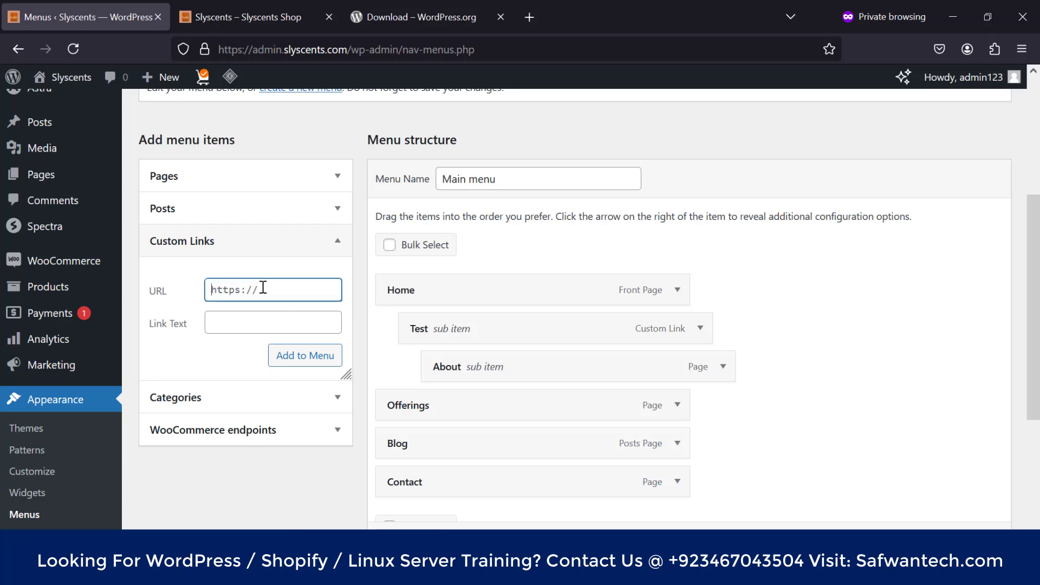
pyautogui.click(433, 11)
pyautogui.click(98, 11)
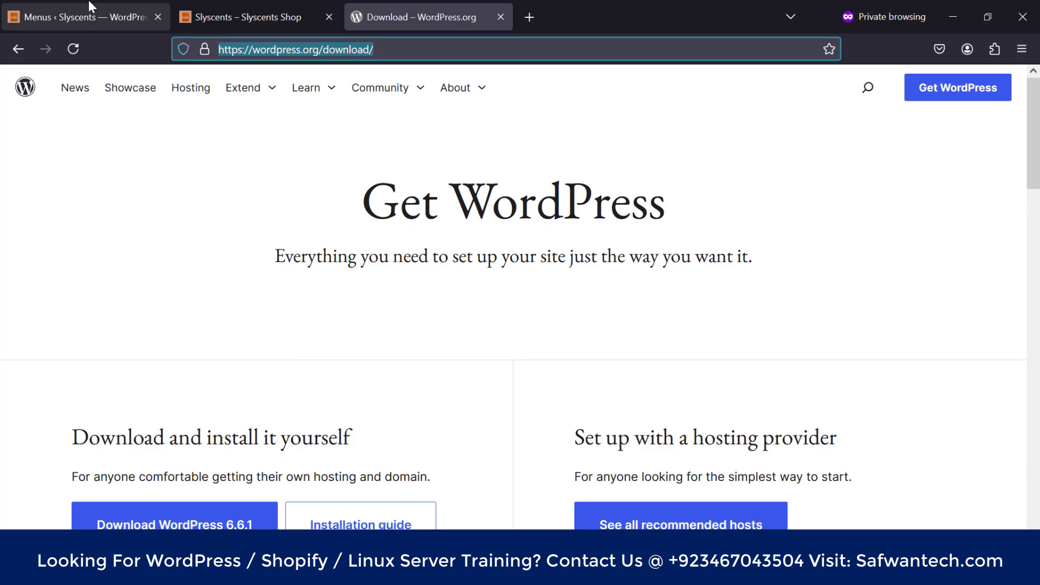
pyautogui.click(146, 16)
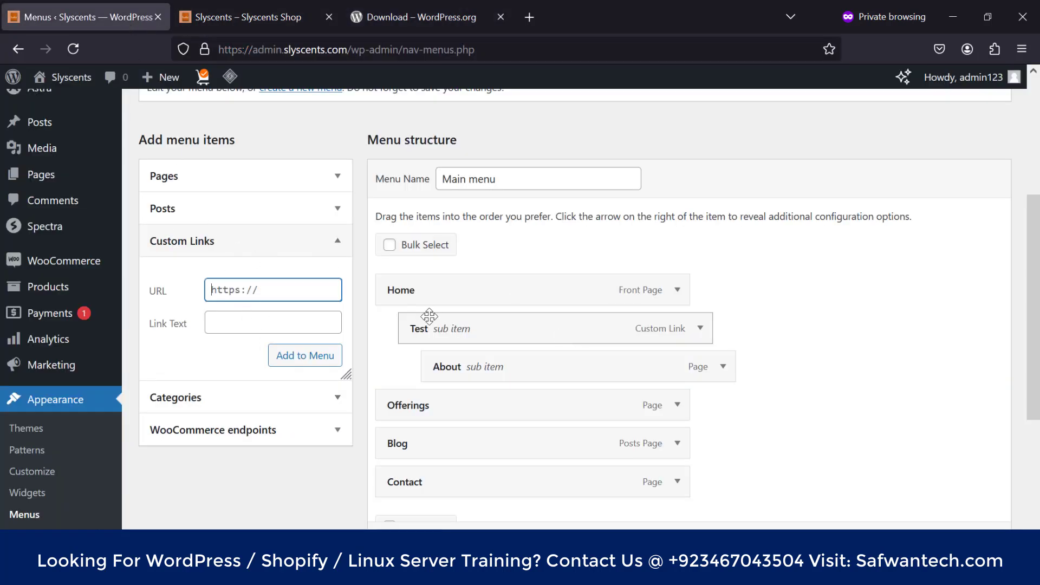
pyautogui.click(239, 328)
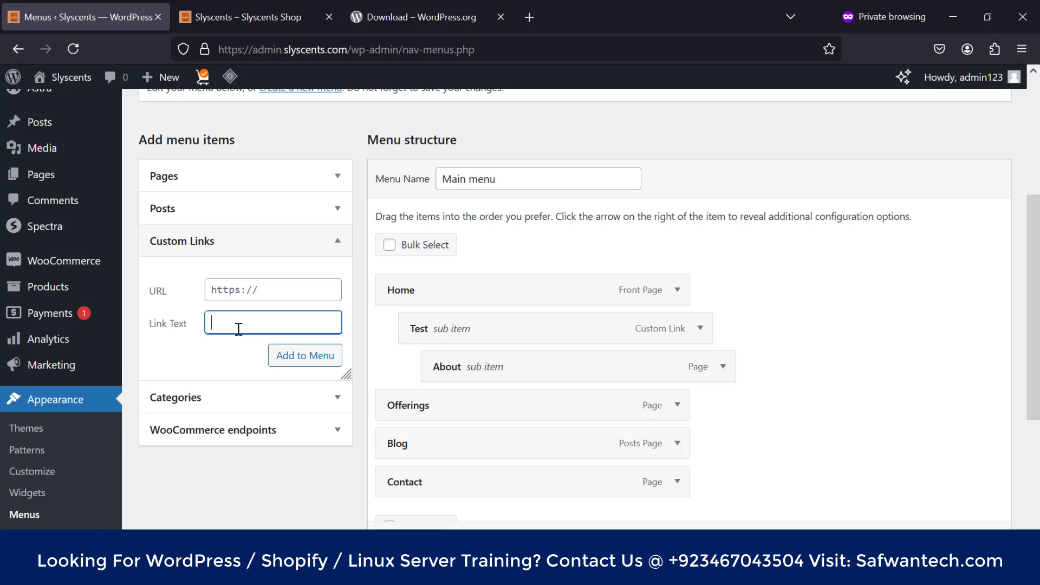
# Step: Add the skincare and Face Wash categories from the full category list to the Main menu
pyautogui.scroll(-3, 547, 355)
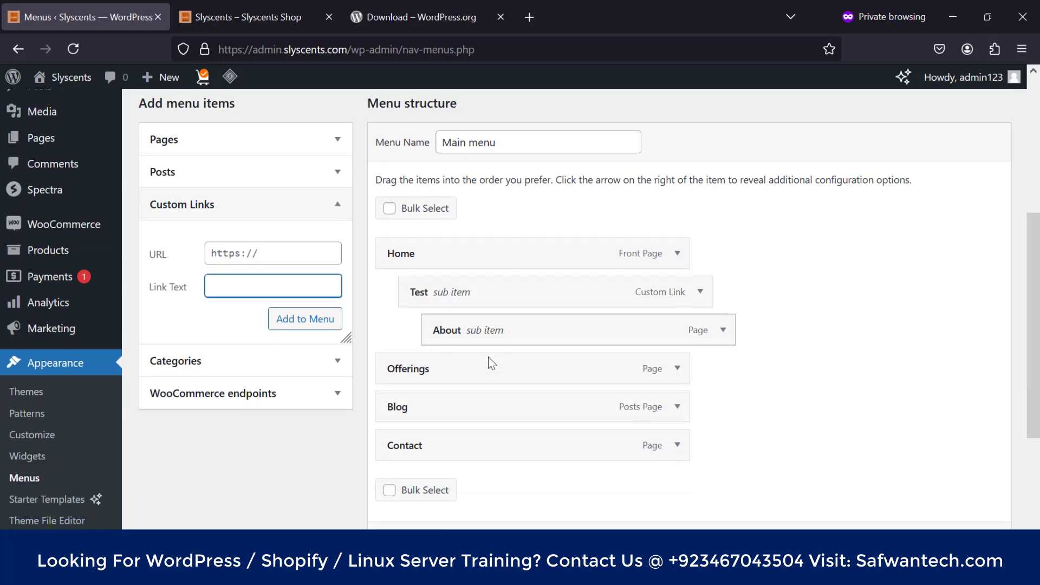
pyautogui.scroll(3, 193, 260)
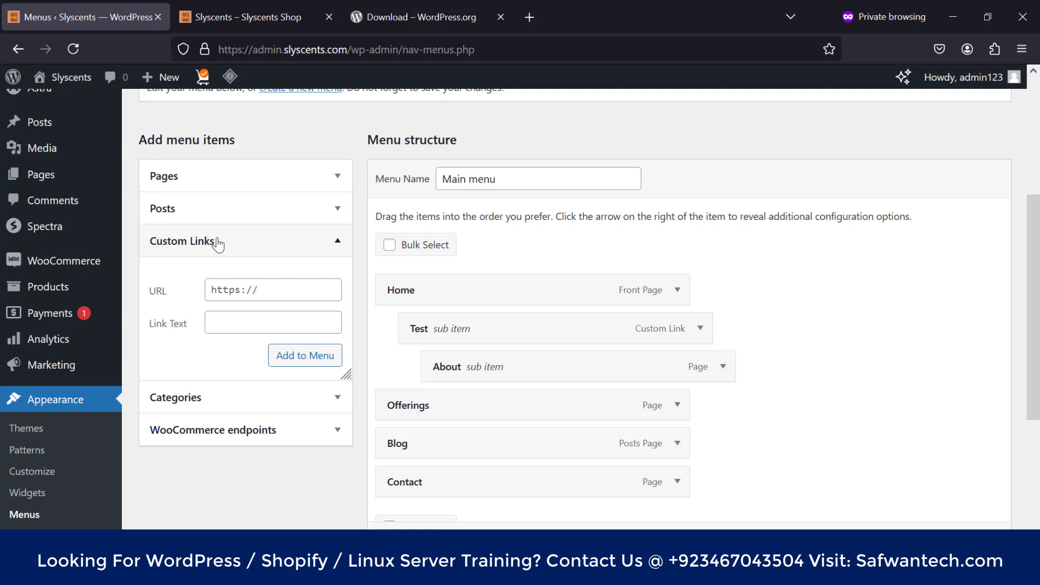
pyautogui.click(210, 239)
pyautogui.click(217, 281)
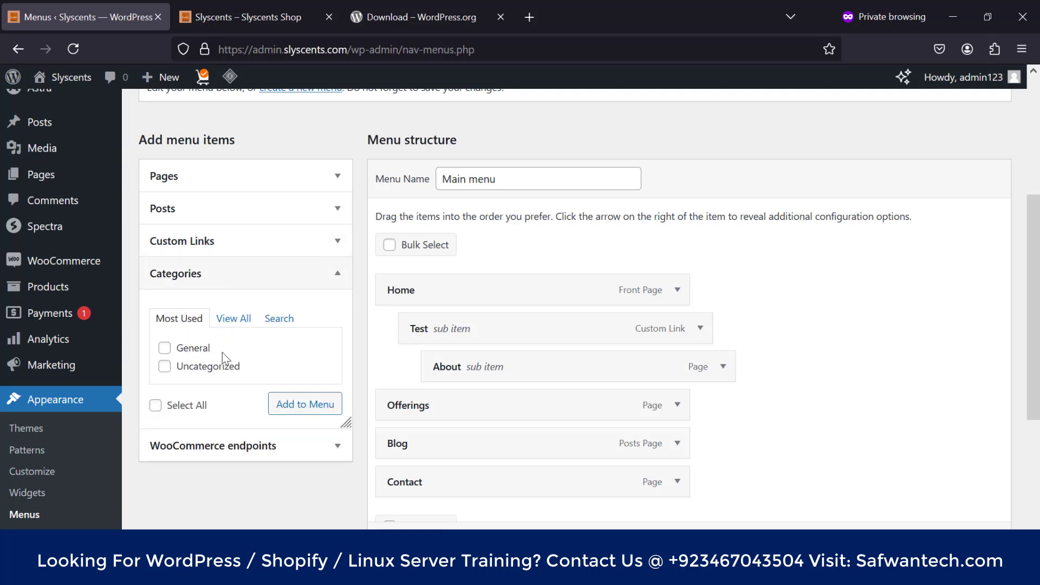
pyautogui.click(233, 320)
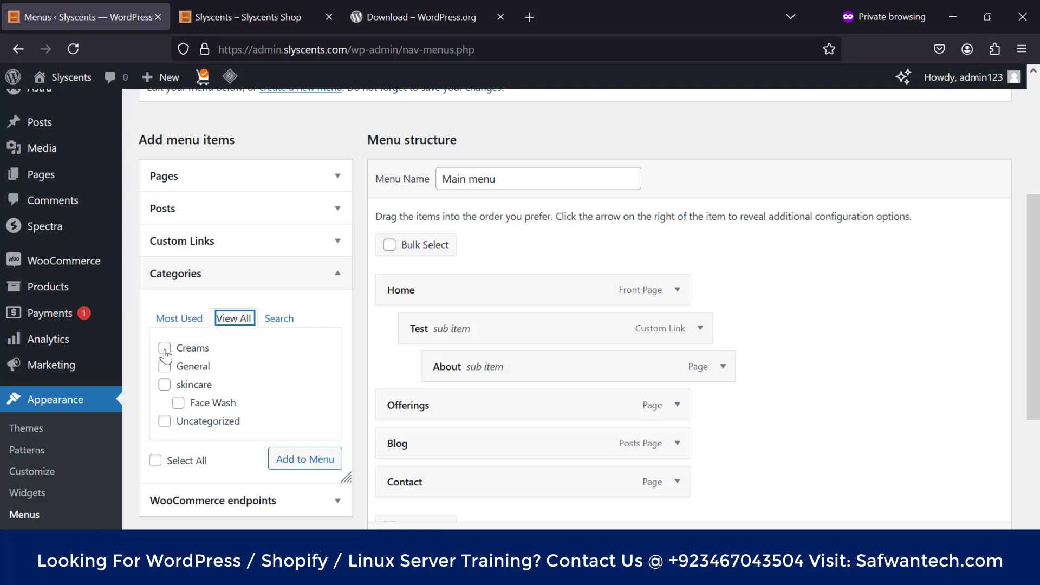
pyautogui.click(164, 385)
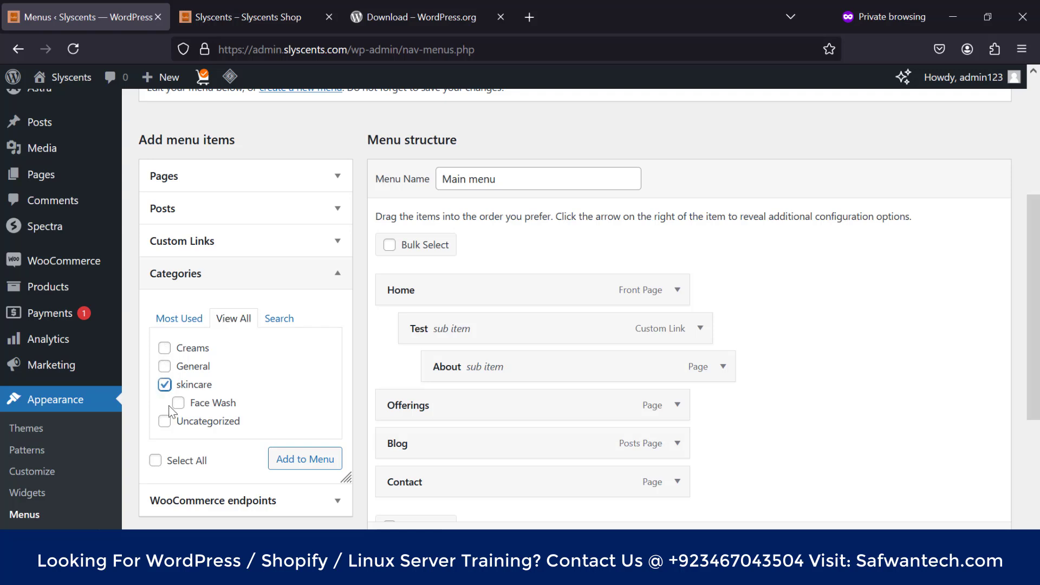
pyautogui.click(178, 403)
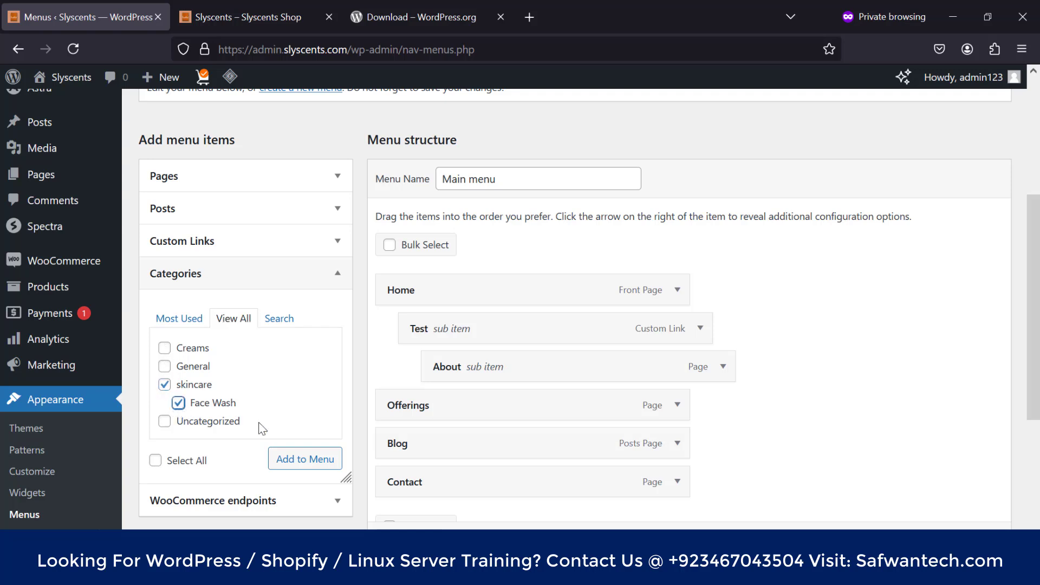
pyautogui.click(313, 463)
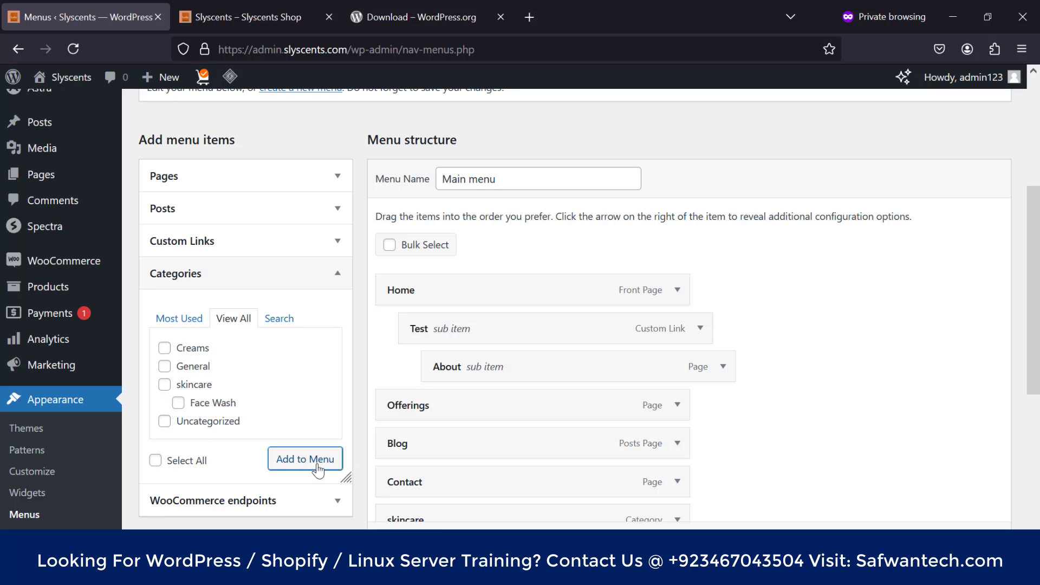
pyautogui.scroll(-6, 655, 307)
pyautogui.scroll(3, 216, 242)
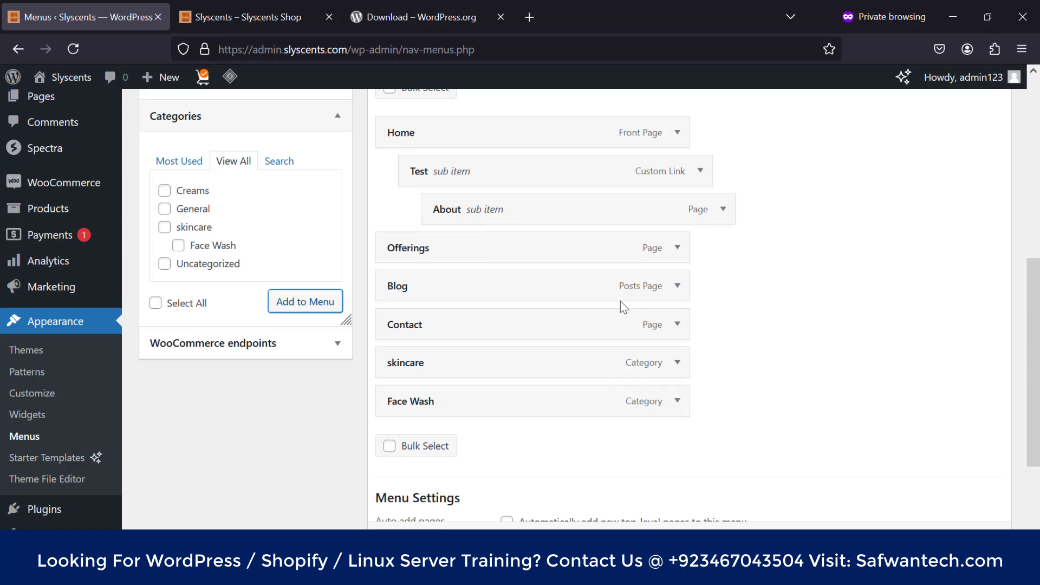
# Step: Move About to the top level of the Main menu and place skincare and Face Wash directly above it
pyautogui.scroll(2, 628, 299)
pyautogui.moveTo(661, 291); pyautogui.dragTo(607, 292)
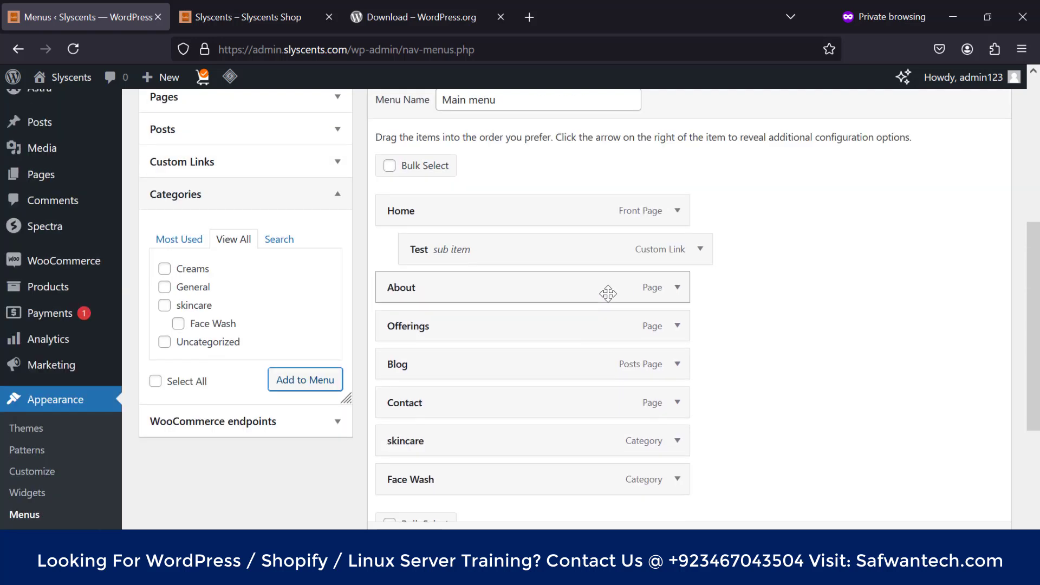
pyautogui.click(699, 249)
pyautogui.moveTo(463, 444); pyautogui.dragTo(794, 311)
pyautogui.click(699, 249)
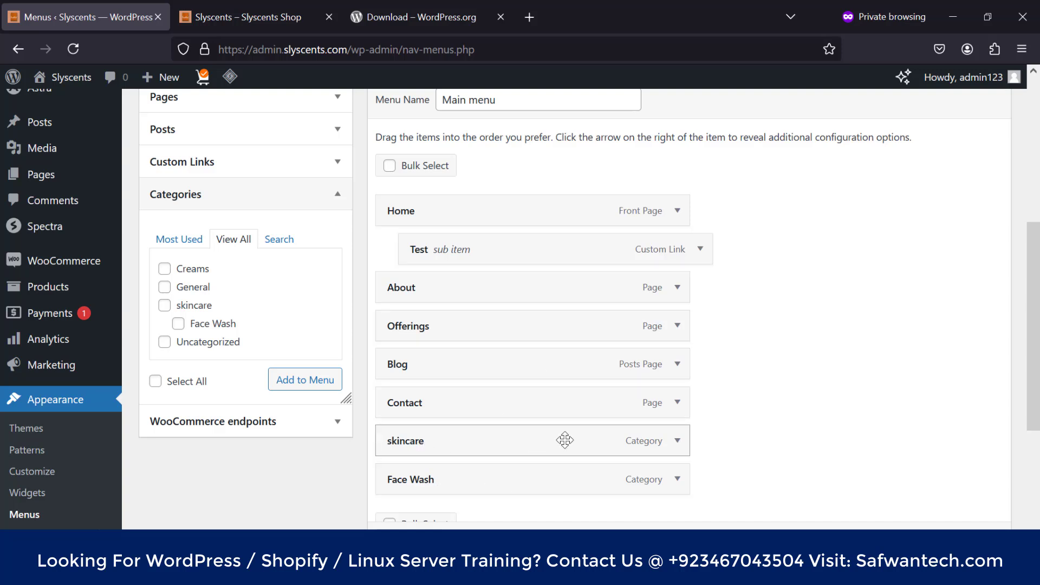
pyautogui.moveTo(565, 440); pyautogui.dragTo(566, 288)
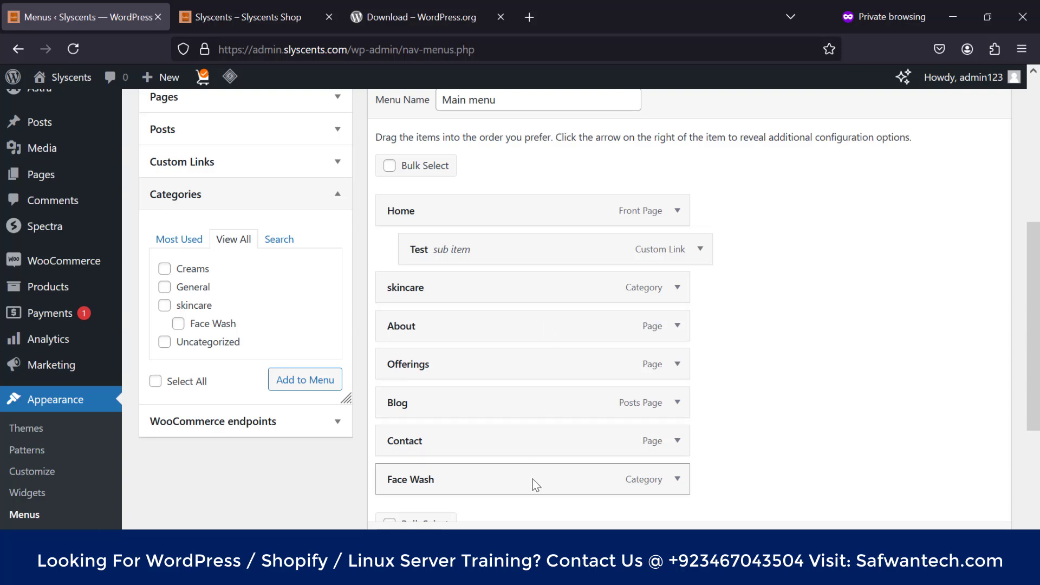
pyautogui.moveTo(535, 484); pyautogui.dragTo(539, 328)
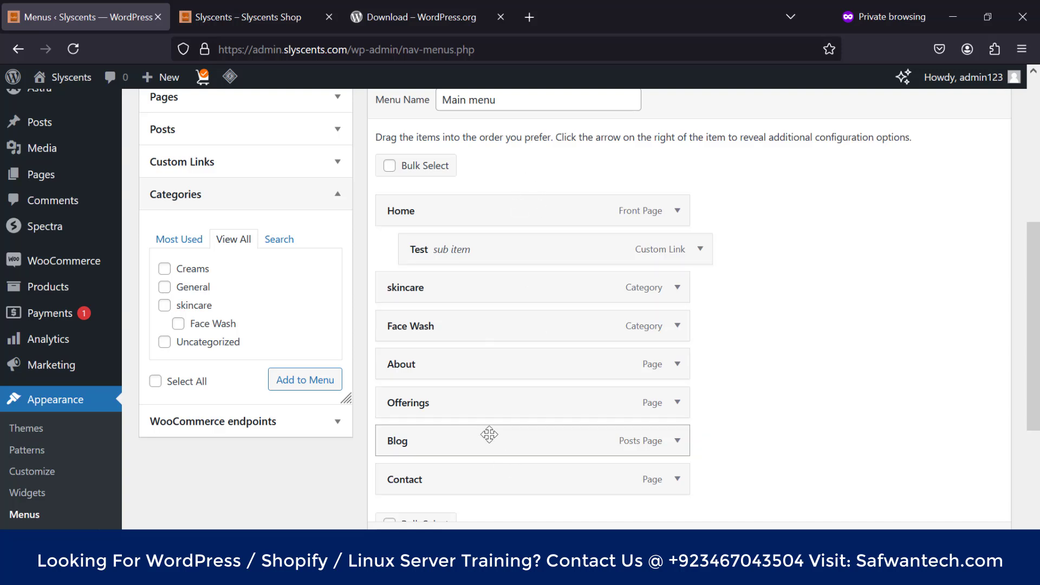
# Step: Compare the navigation on the live Slyscents homepage with the edited Main menu structure
pyautogui.click(408, 7)
pyautogui.click(292, 6)
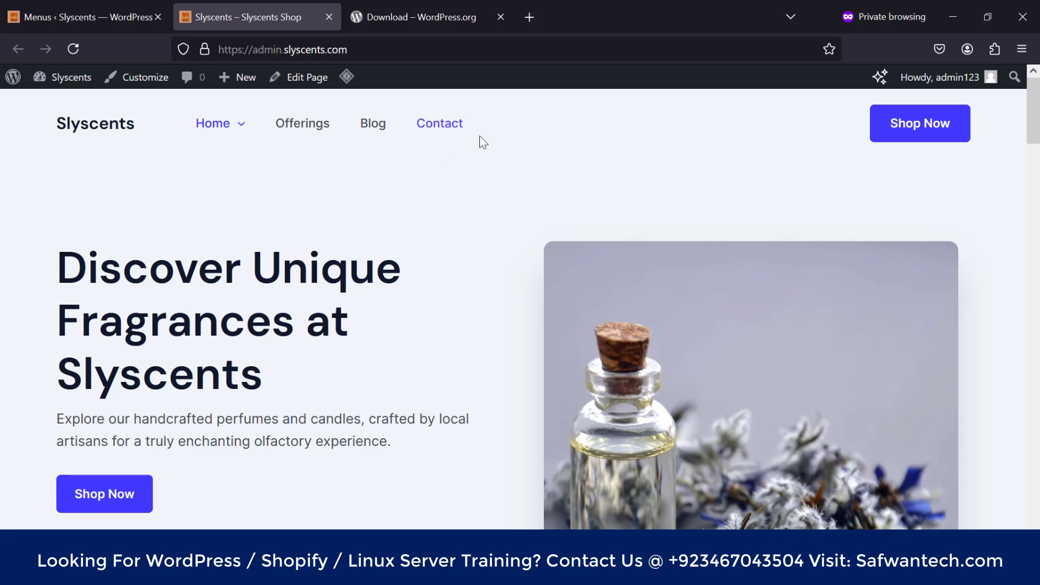
pyautogui.click(153, 6)
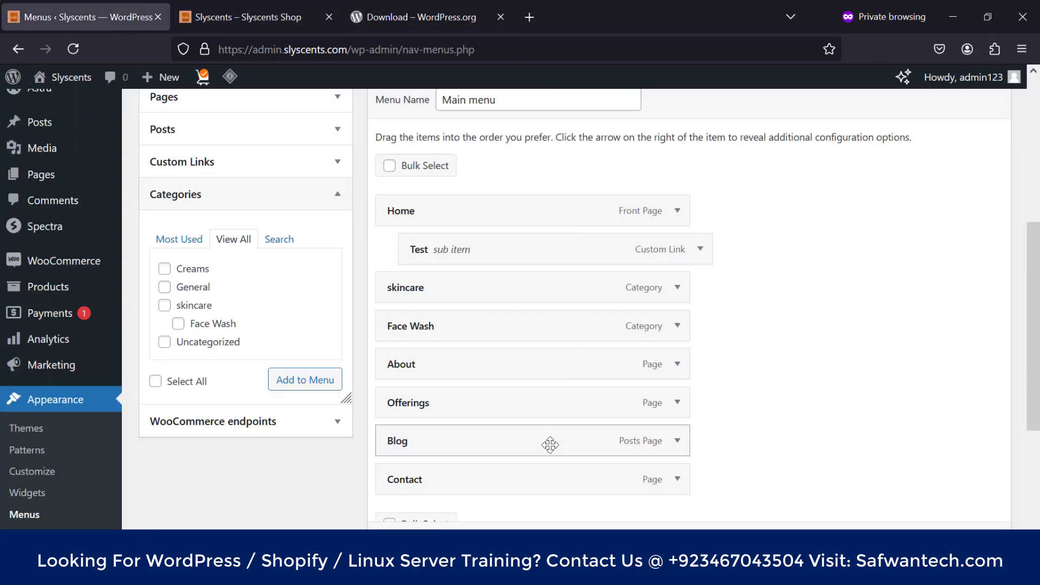
pyautogui.moveTo(550, 445)
pyautogui.mouseDown()
pyautogui.moveTo(580, 401)
pyautogui.moveTo(596, 274)
pyautogui.moveTo(553, 428)
pyautogui.moveTo(569, 452)
pyautogui.moveTo(558, 436)
pyautogui.moveTo(547, 455)
pyautogui.moveTo(556, 449)
pyautogui.mouseUp()
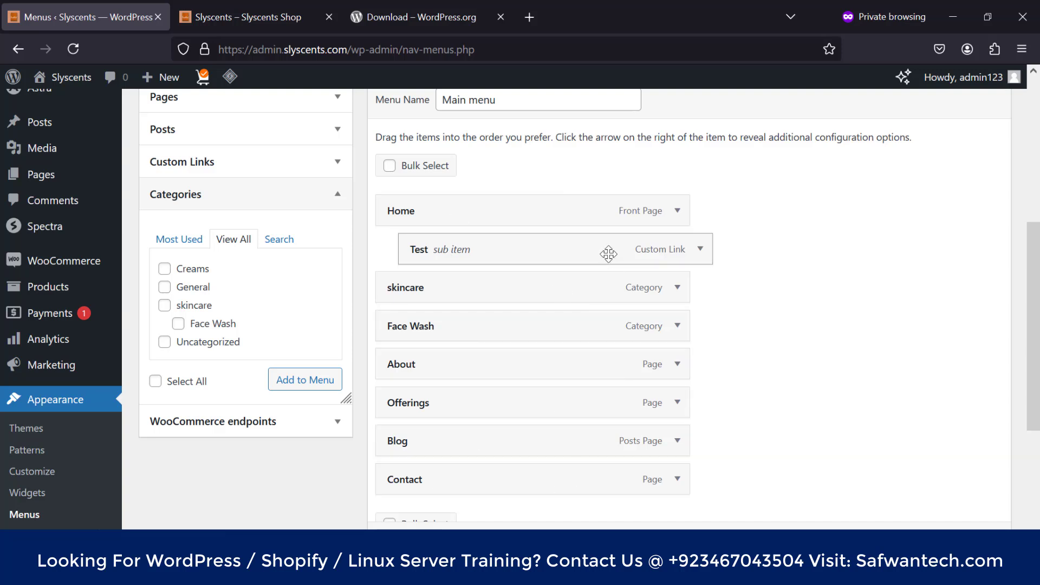
pyautogui.click(274, 13)
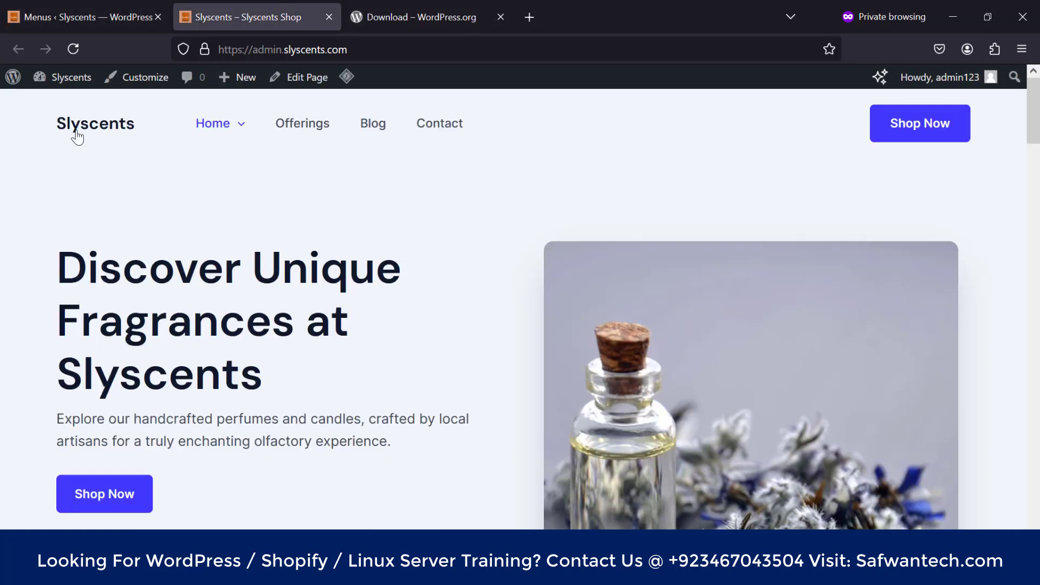
pyautogui.click(87, 16)
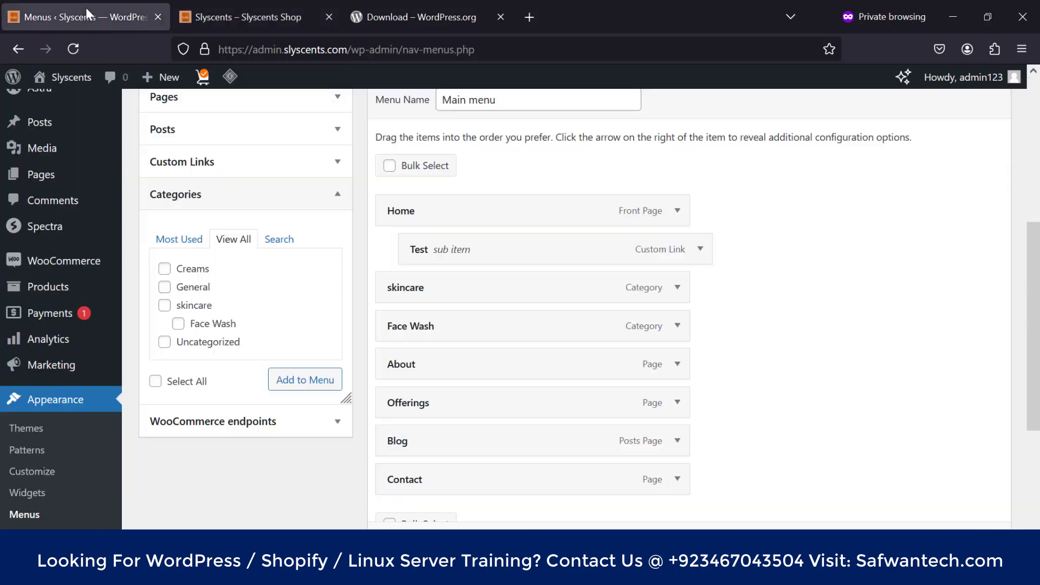
# Step: Nest Face Wash as a sub item under skincare and save the Main menu
pyautogui.scroll(-2, 514, 254)
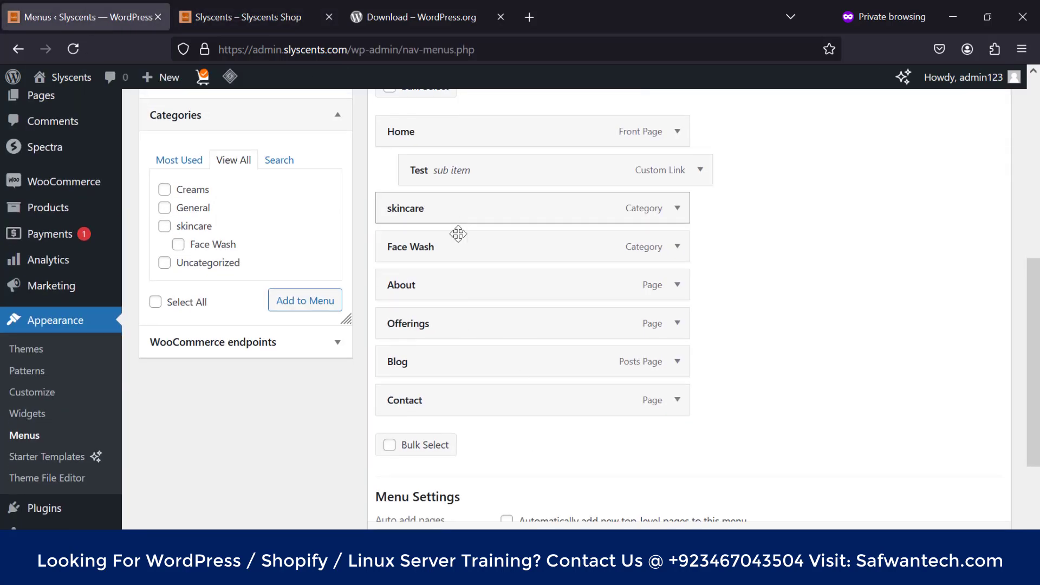
pyautogui.moveTo(456, 246); pyautogui.dragTo(494, 252)
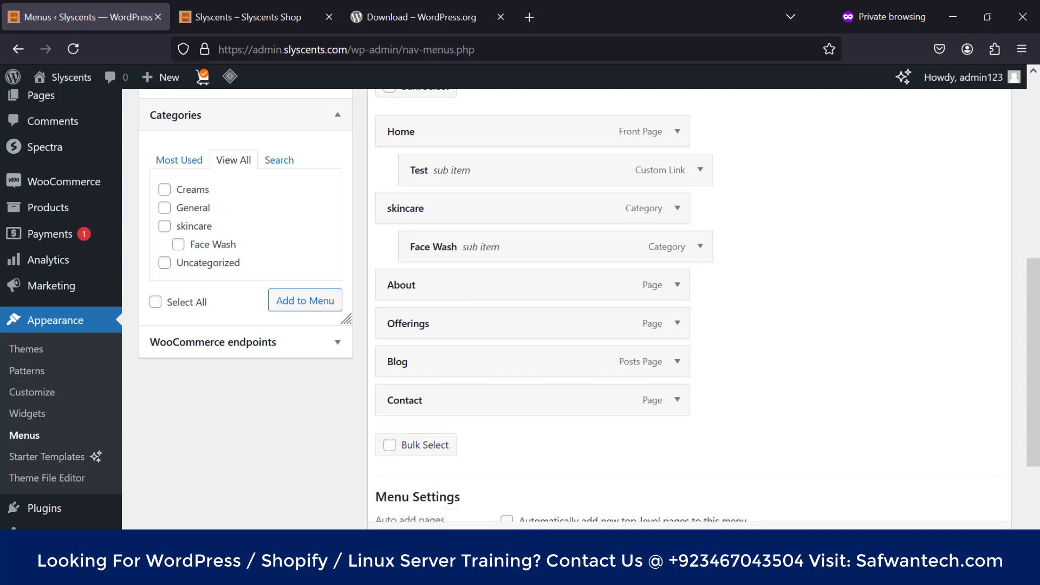
pyautogui.click(409, 541)
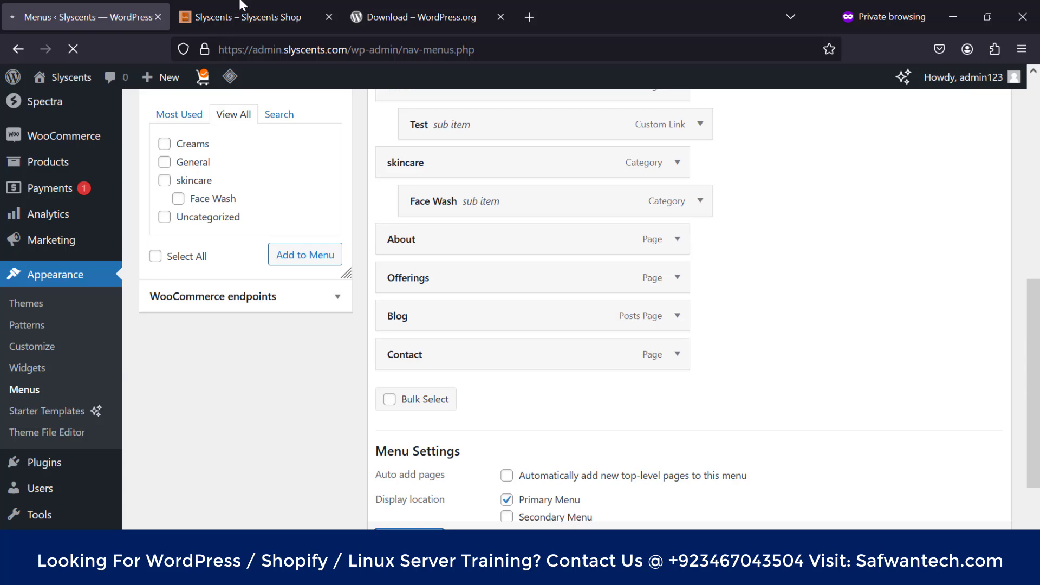
# Step: Compare the homepage's Home submenu with the Learn, Extend and About submenus on the WordPress.org download page
pyautogui.click(216, 16)
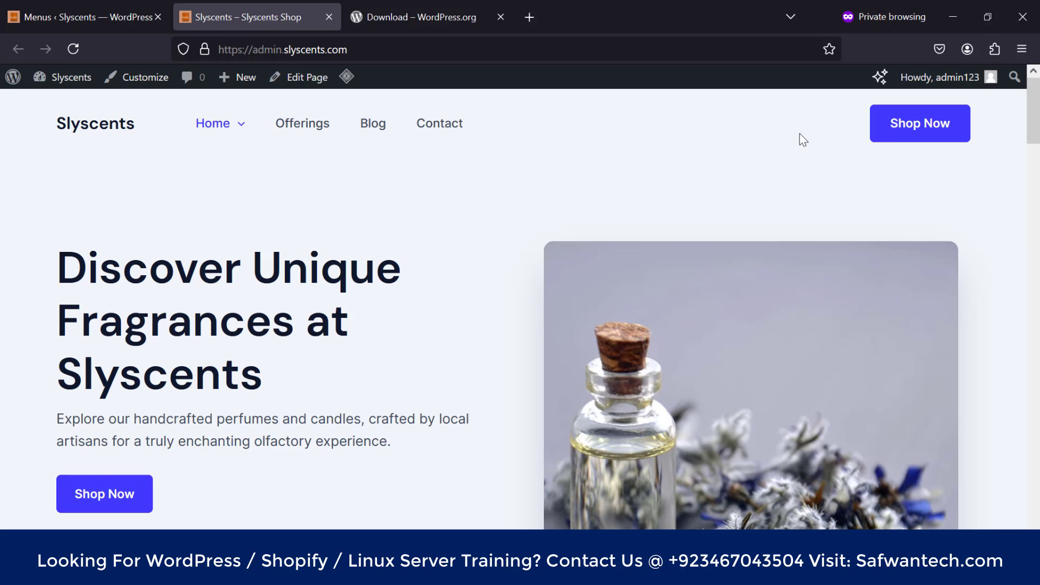
pyautogui.moveTo(214, 134)
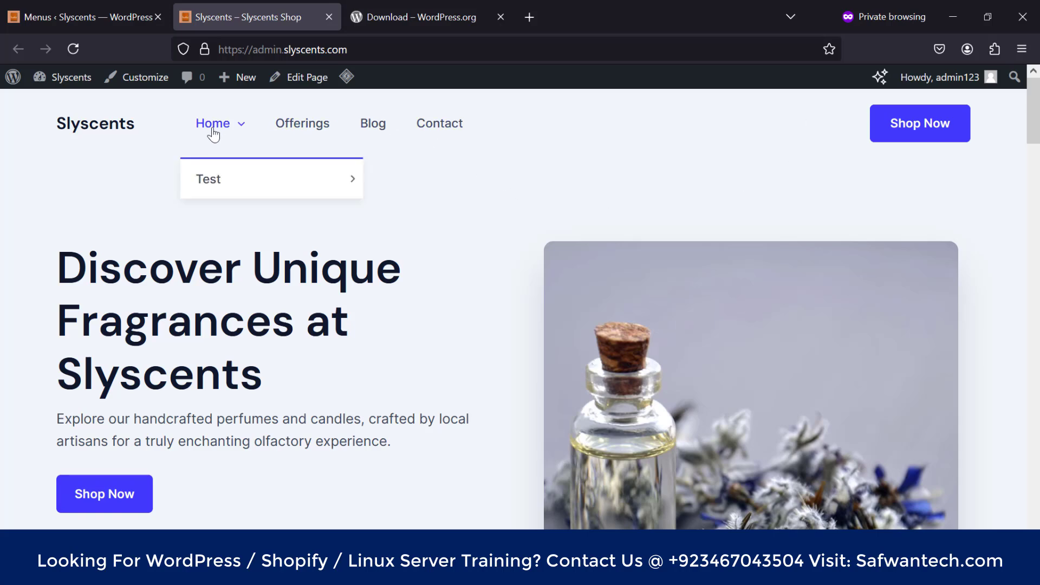
pyautogui.click(452, 23)
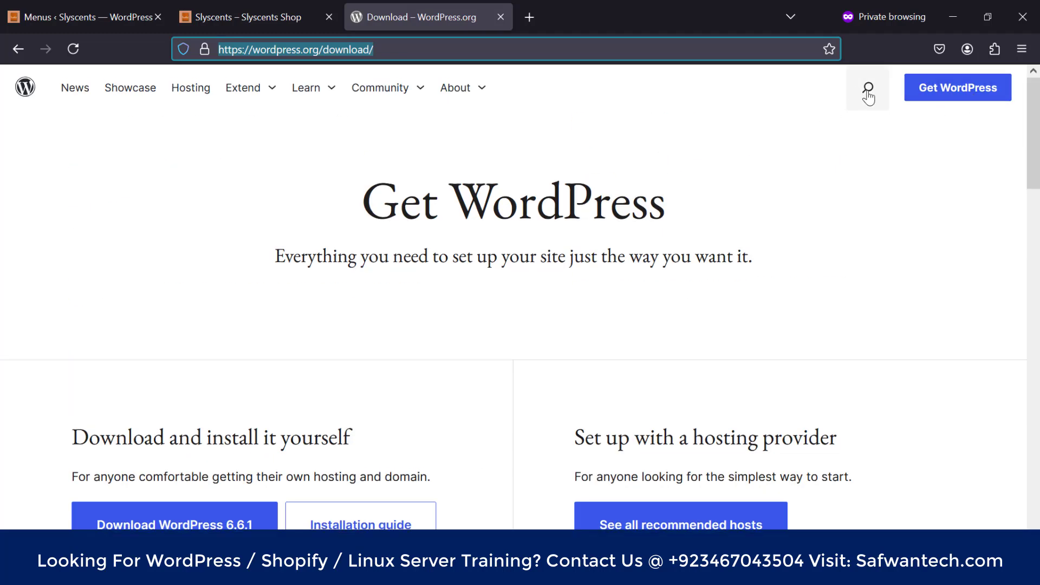
pyautogui.click(806, 98)
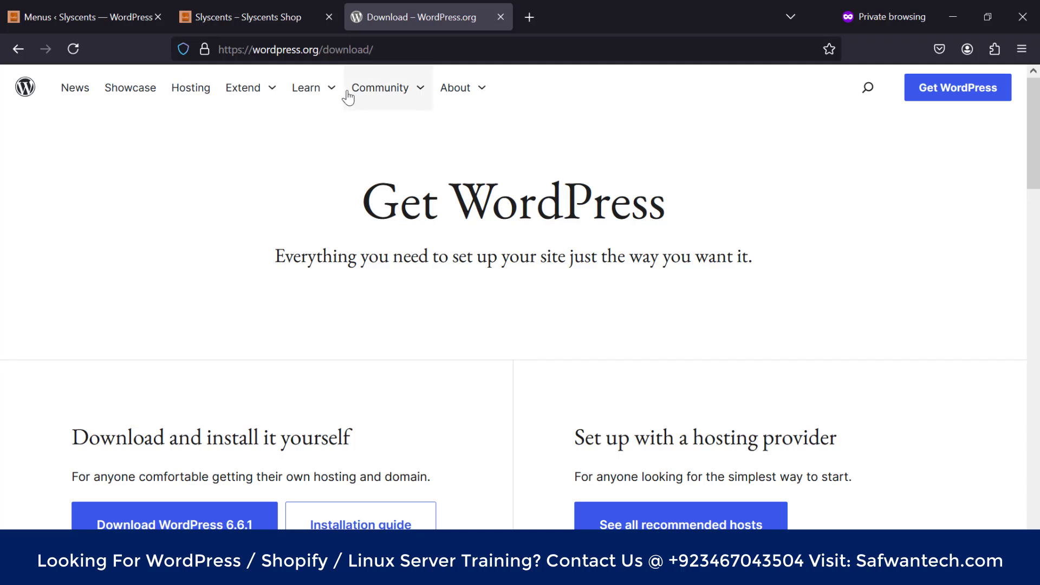
pyautogui.click(330, 92)
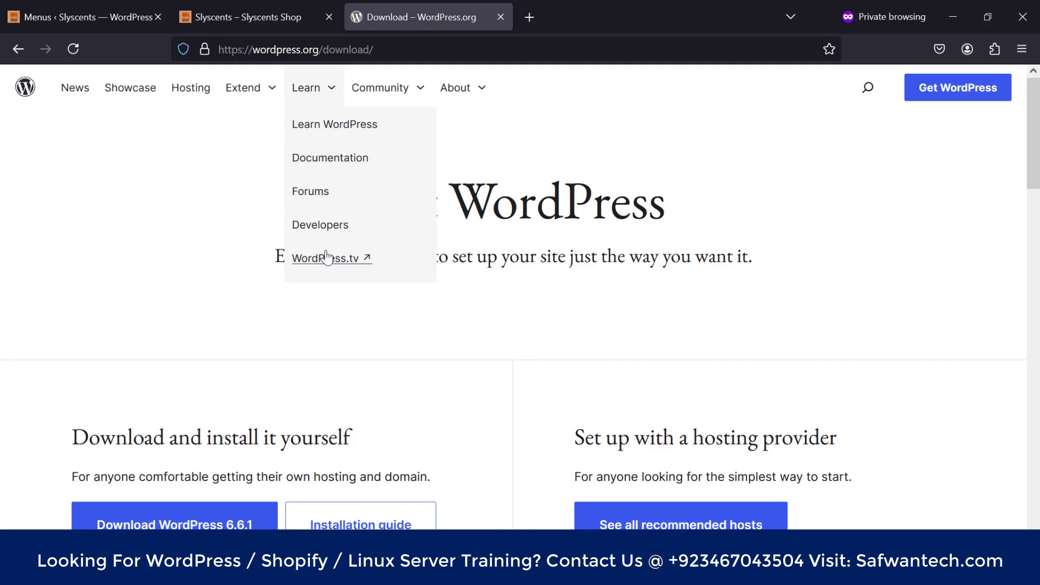
pyautogui.click(276, 91)
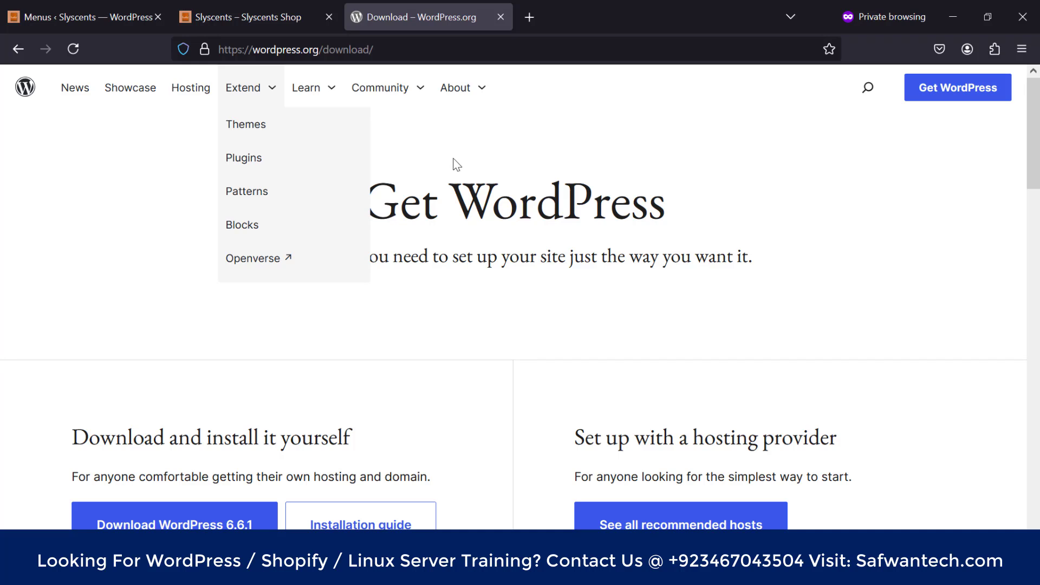
pyautogui.click(483, 97)
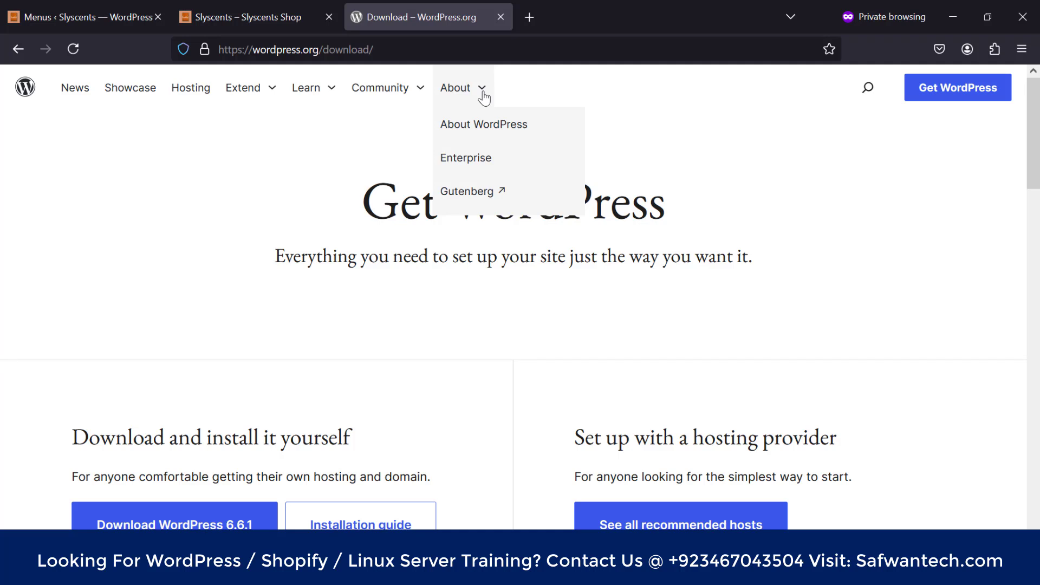
pyautogui.click(484, 98)
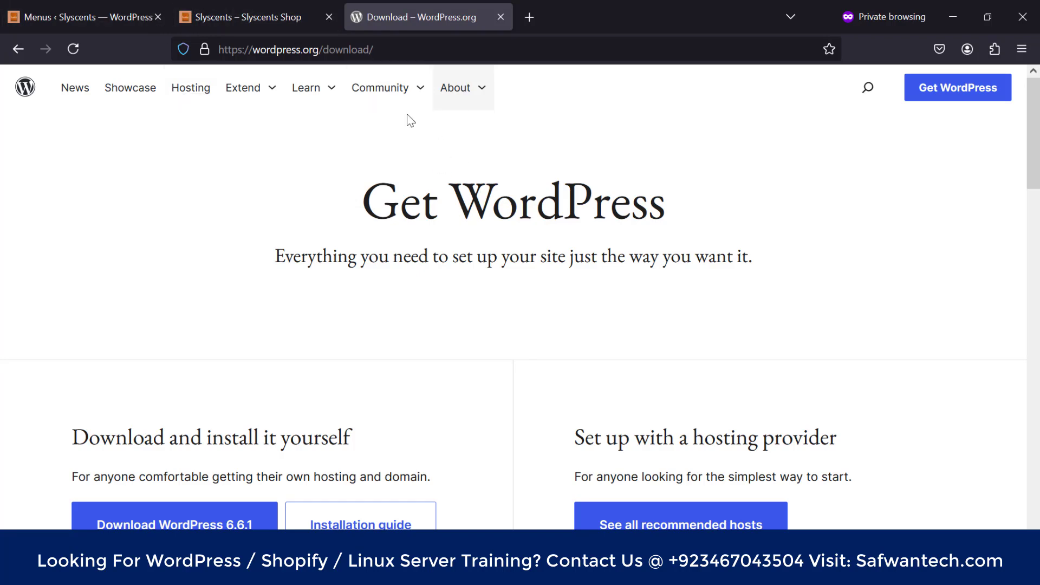
# Step: Review the saved Main menu in the admin area and reload the live Slyscents homepage
pyautogui.click(255, 14)
pyautogui.click(50, 7)
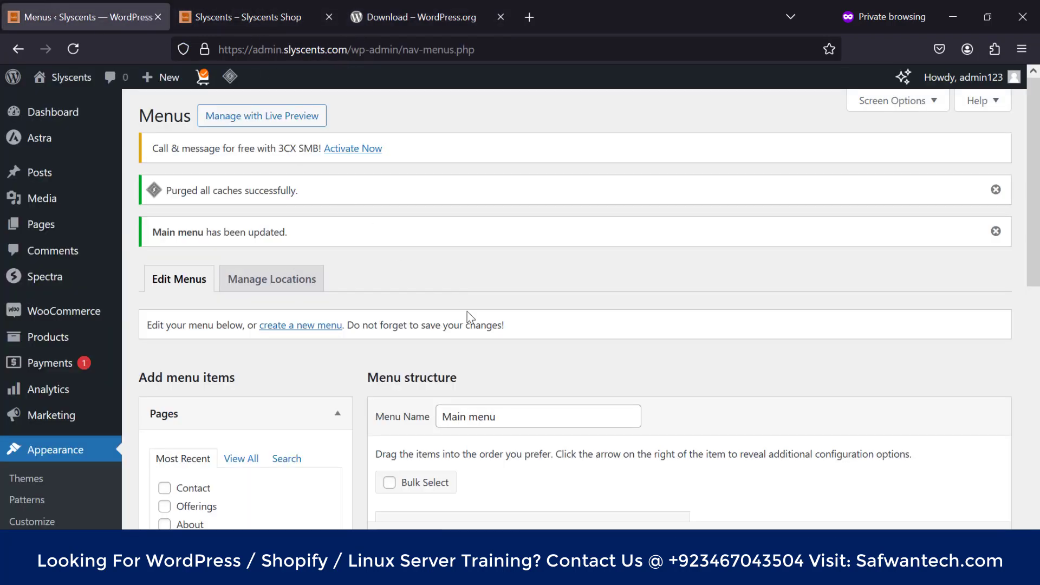
pyautogui.scroll(-6, 467, 314)
pyautogui.click(255, 16)
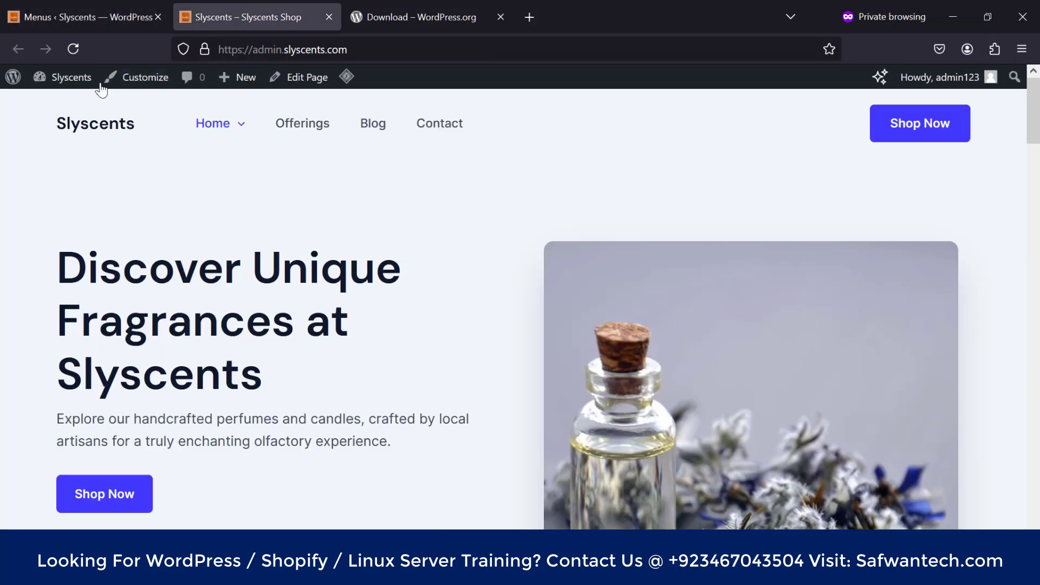
pyautogui.click(75, 48)
pyautogui.click(352, 519)
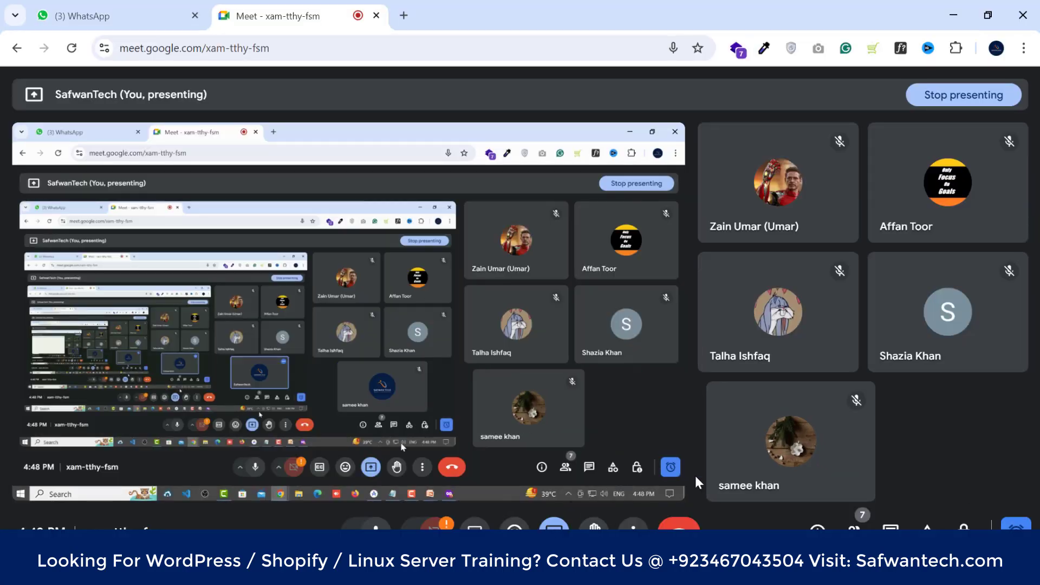
pyautogui.click(953, 16)
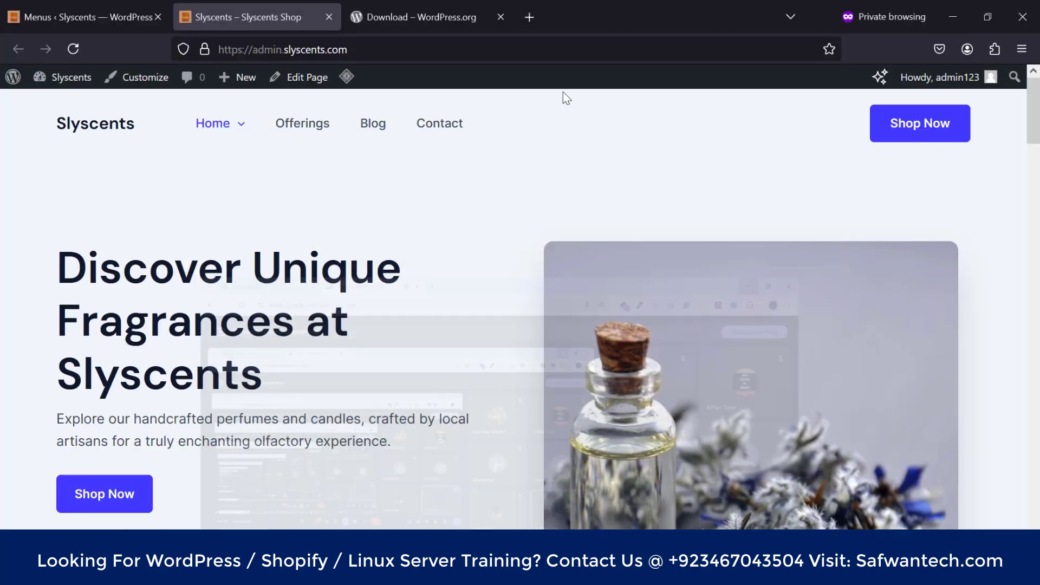
# Step: Examine the WordPress.org download page layout and its About submenu as a navigation example
pyautogui.click(420, 8)
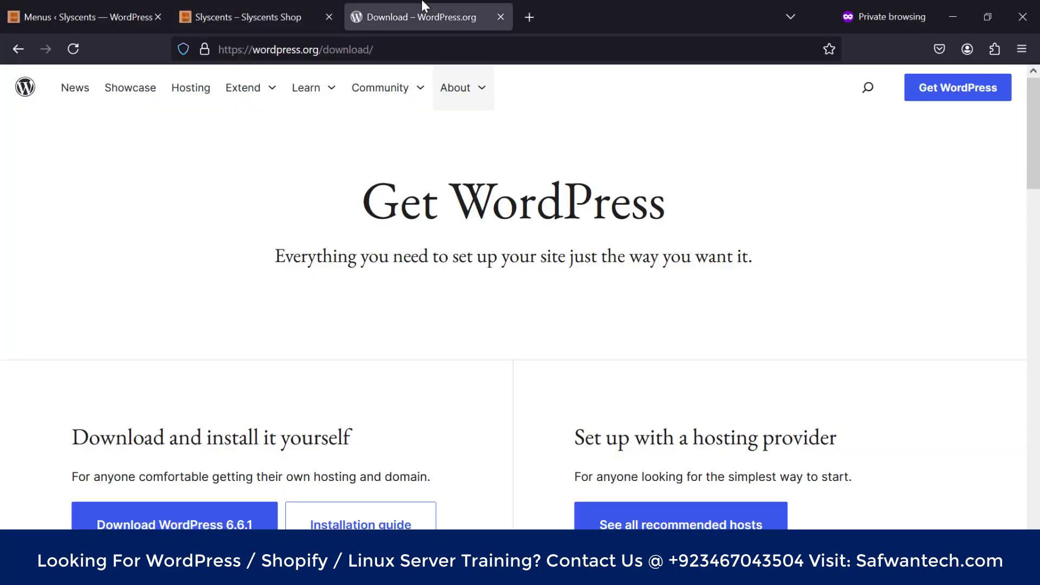
pyautogui.scroll(-5, 448, 345)
pyautogui.scroll(5, 448, 345)
pyautogui.scroll(-8, 513, 343)
pyautogui.scroll(8, 513, 343)
pyautogui.click(482, 91)
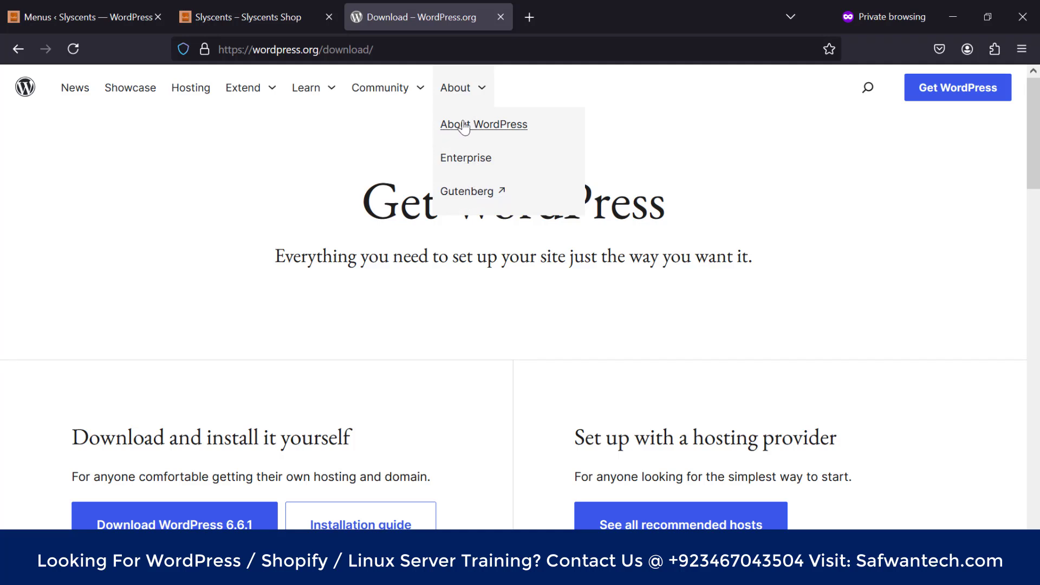
pyautogui.click(478, 93)
pyautogui.click(482, 99)
pyautogui.click(483, 94)
# Step: Open the Amazon site in a new browser tab through a search for amazon and look over its homepage
pyautogui.click(529, 17)
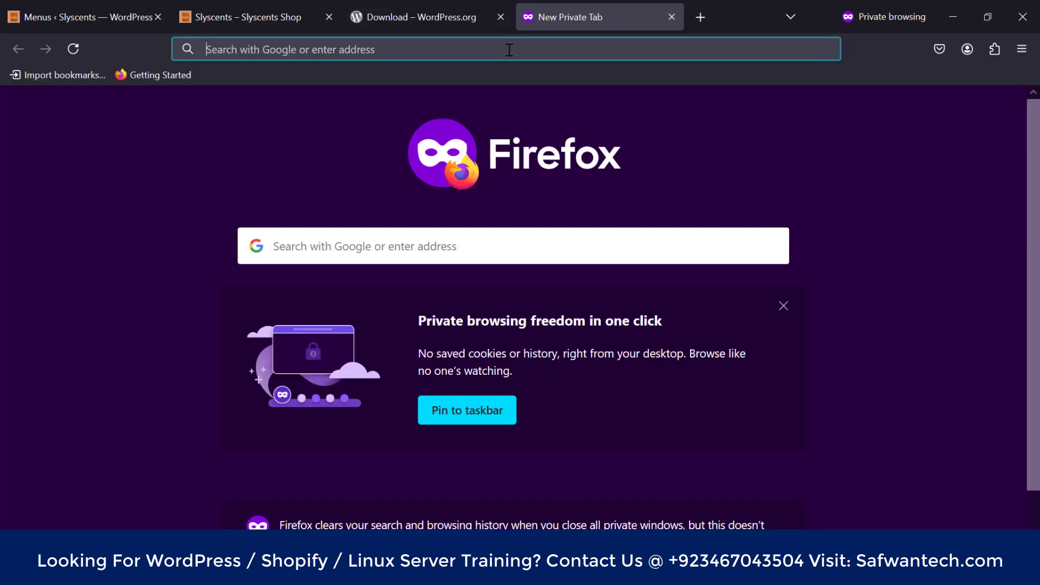
pyautogui.click(510, 49)
pyautogui.write('amazon')
pyautogui.press('Return')
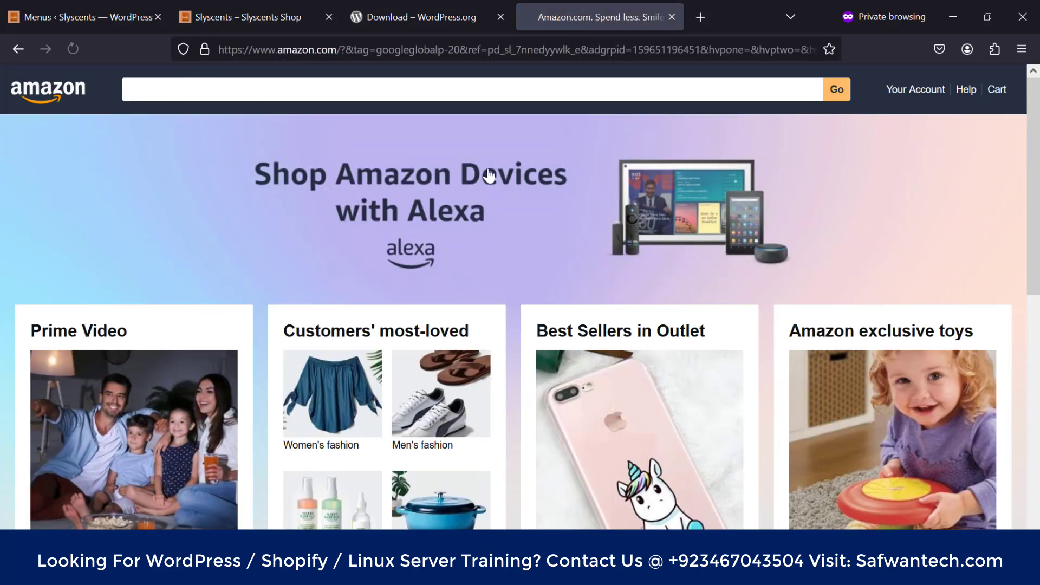
pyautogui.scroll(-6, 367, 361)
pyautogui.scroll(6, 363, 328)
pyautogui.scroll(-6, 346, 295)
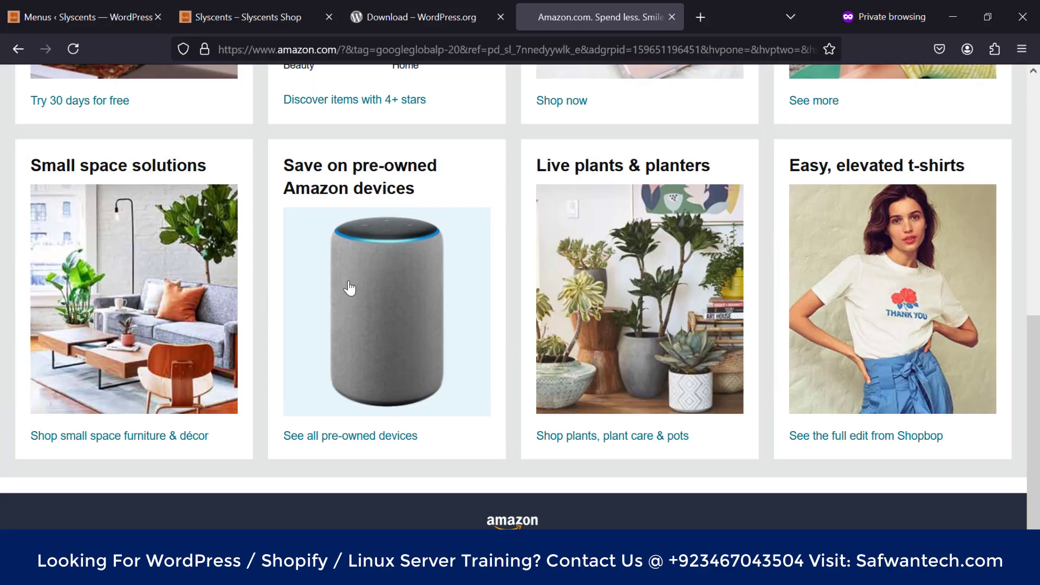
pyautogui.scroll(6, 350, 288)
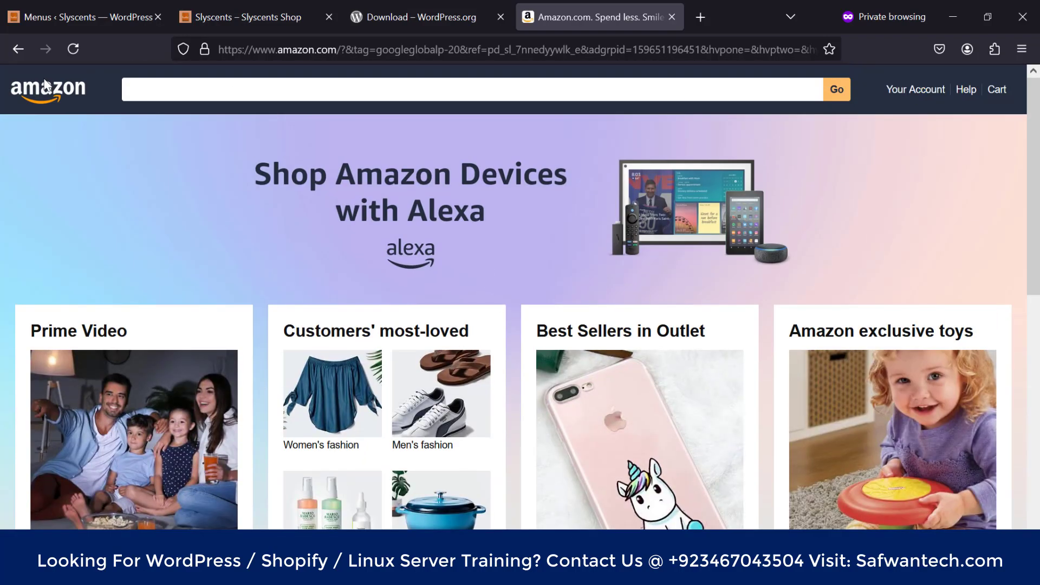
pyautogui.scroll(-6, 174, 174)
pyautogui.scroll(4, 414, 268)
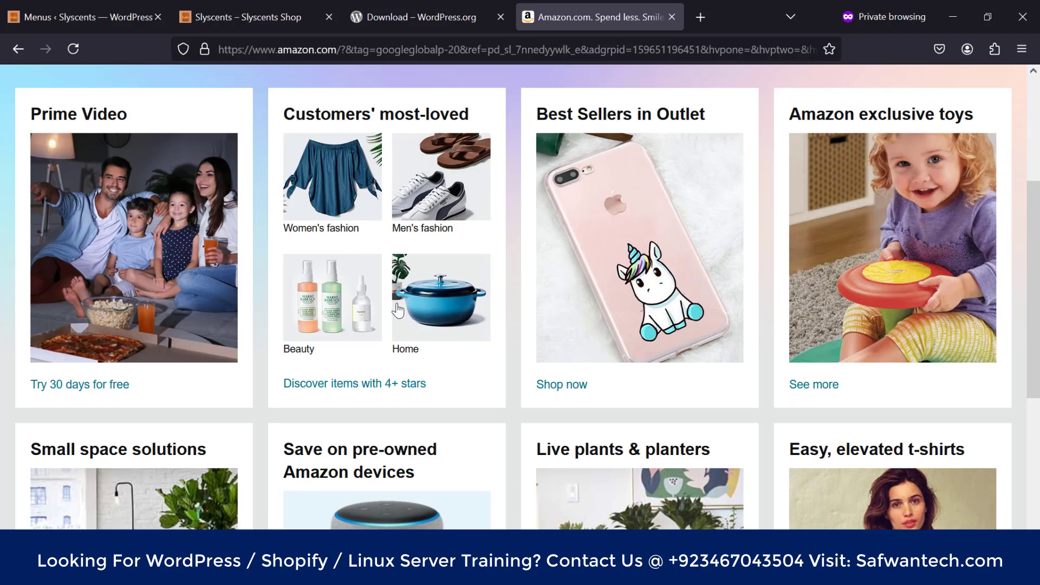
# Step: View Amazon's Beauty category with the delivery notice dismissed, and open the Customer Service page from the site navigation
pyautogui.click(316, 275)
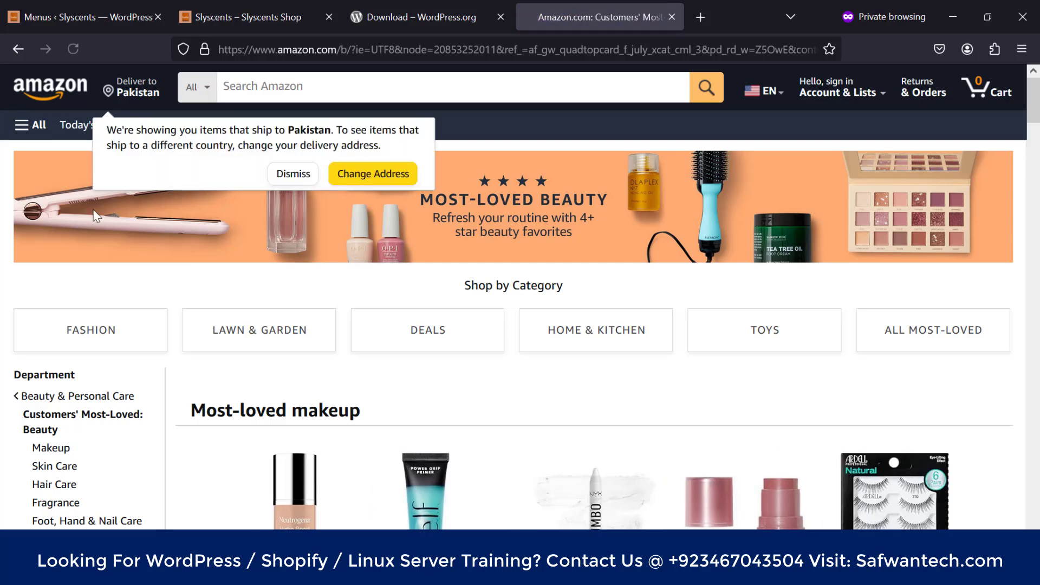
pyautogui.click(294, 173)
pyautogui.scroll(-1, 249, 134)
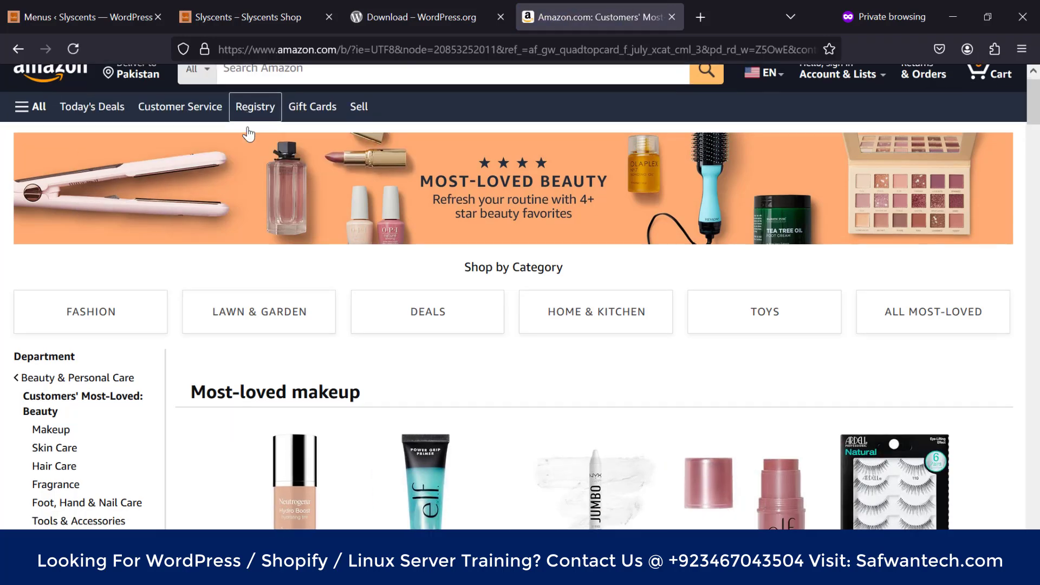
pyautogui.scroll(-7, 252, 228)
pyautogui.scroll(8, 254, 232)
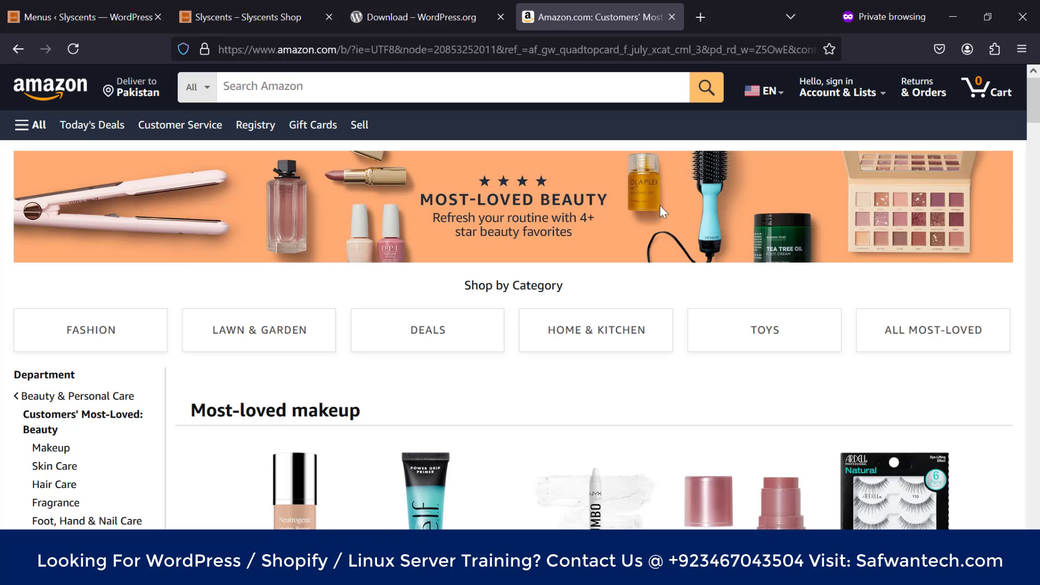
pyautogui.click(155, 128)
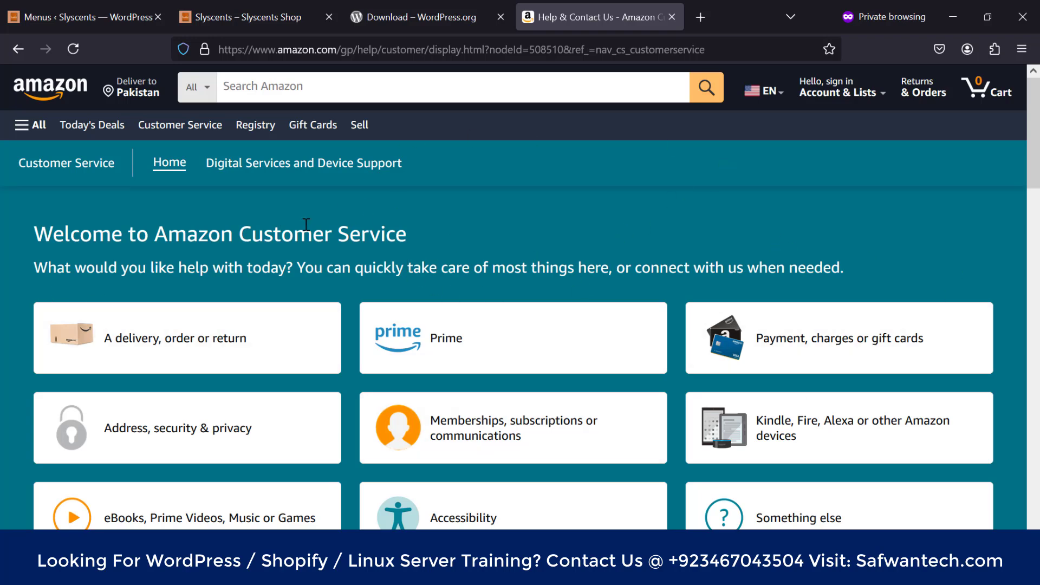
pyautogui.scroll(-5, 306, 224)
# Step: Compare the Learn submenu on the WordPress.org download page with the skincare submenu on the Slyscents homepage
pyautogui.click(418, 12)
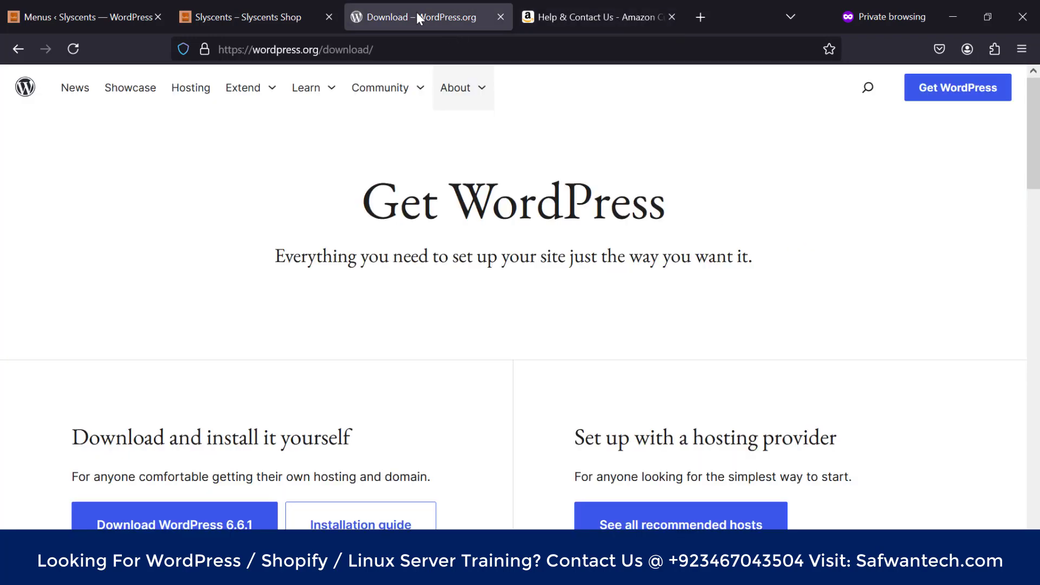
pyautogui.moveTo(318, 97)
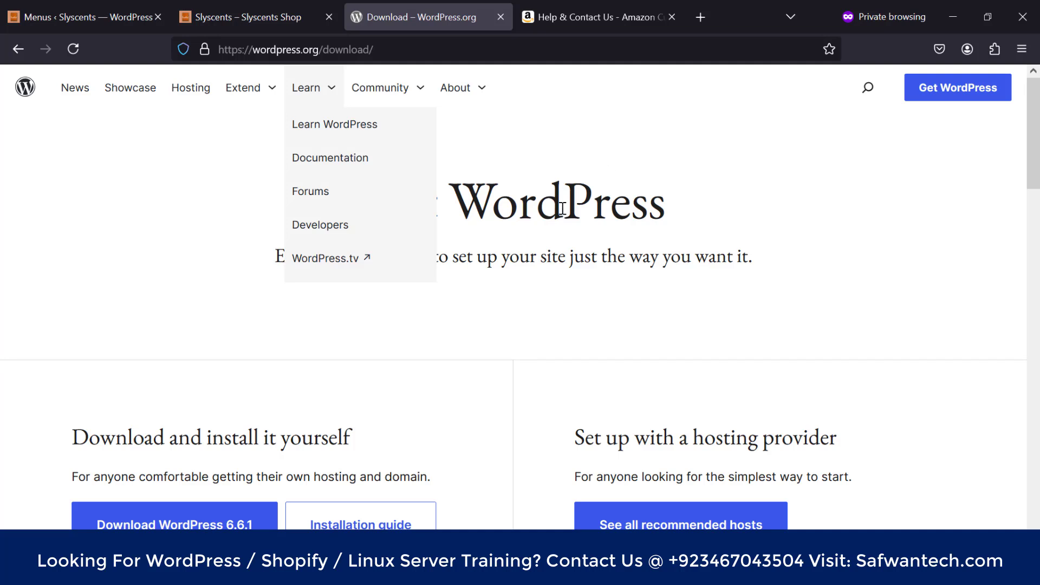
pyautogui.click(236, 10)
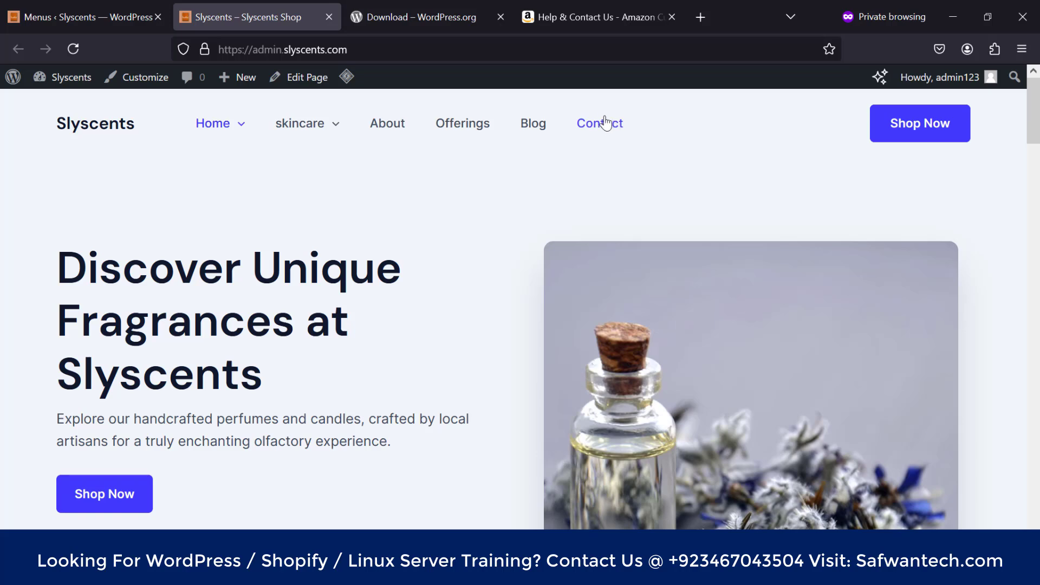
pyautogui.click(76, 11)
pyautogui.click(181, 14)
pyautogui.click(114, 13)
pyautogui.click(187, 16)
pyautogui.moveTo(328, 133)
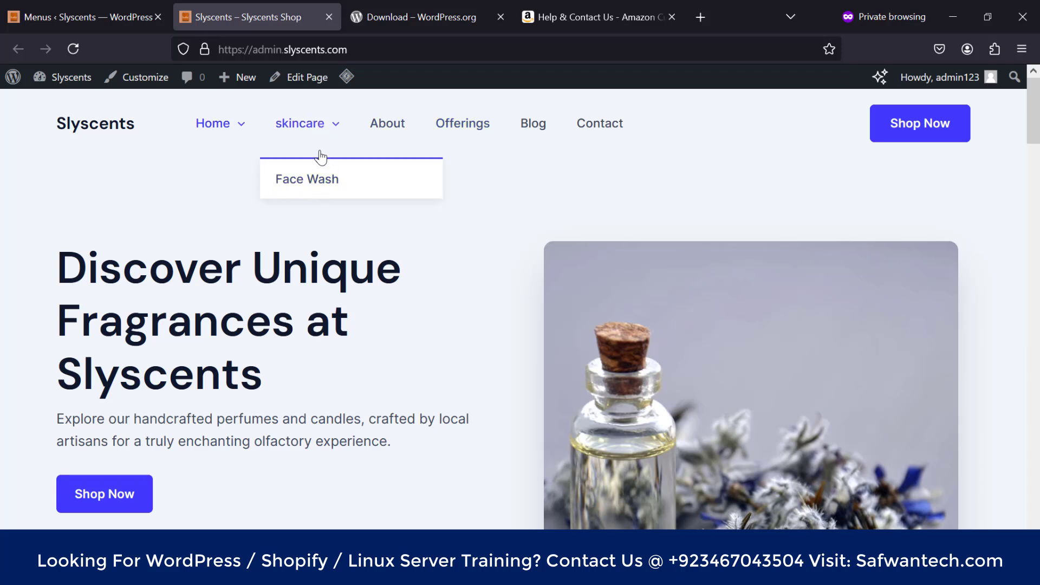
# Step: Review the Main menu's structure and its display location settings in the Slyscents admin area
pyautogui.click(81, 5)
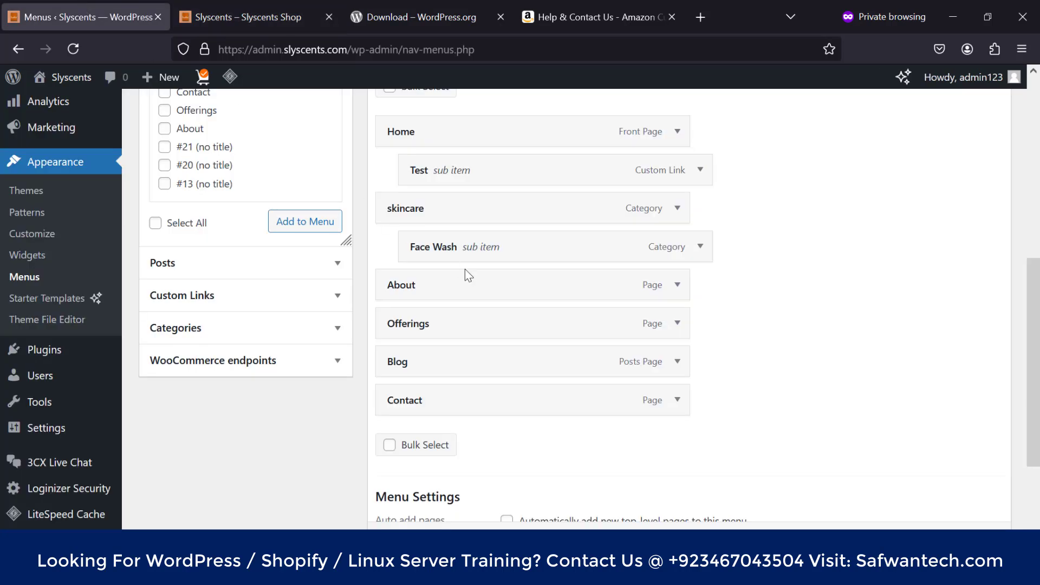
pyautogui.scroll(3, 531, 244)
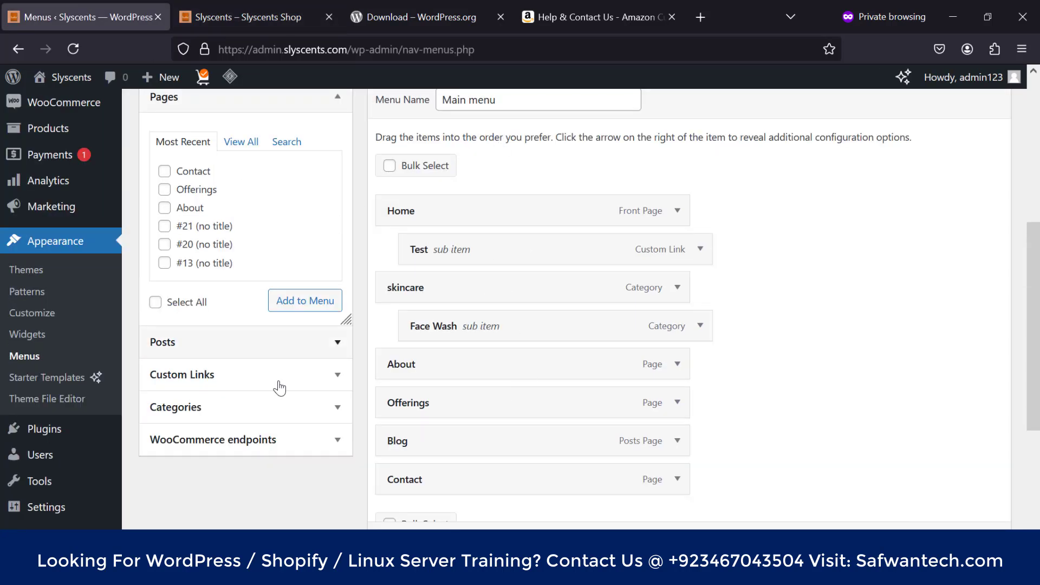
pyautogui.scroll(-4, 271, 411)
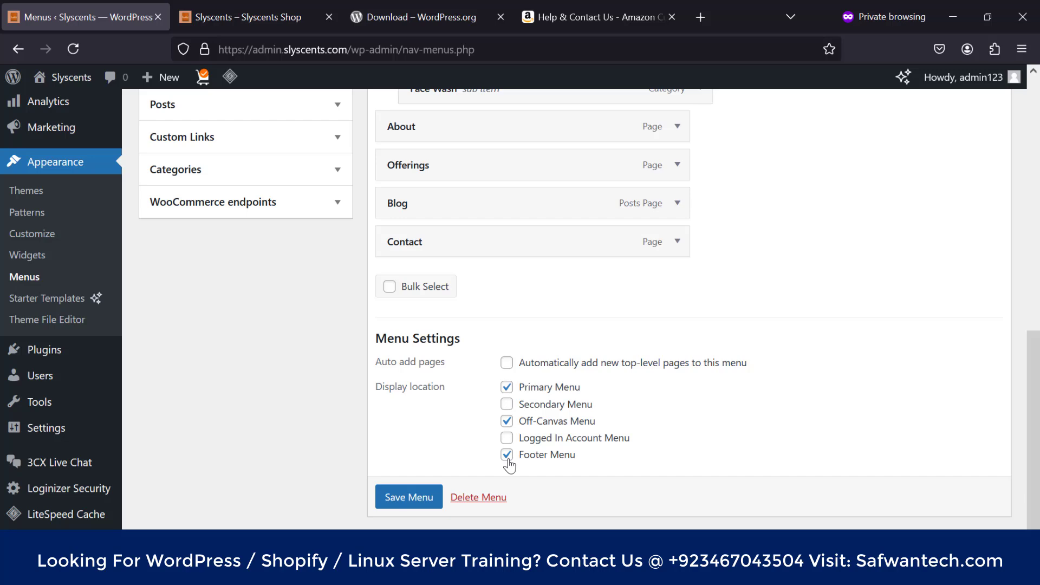
# Step: Examine the footer menu on the live Slyscents homepage and return to the page header
pyautogui.click(280, 7)
pyautogui.scroll(-10, 458, 242)
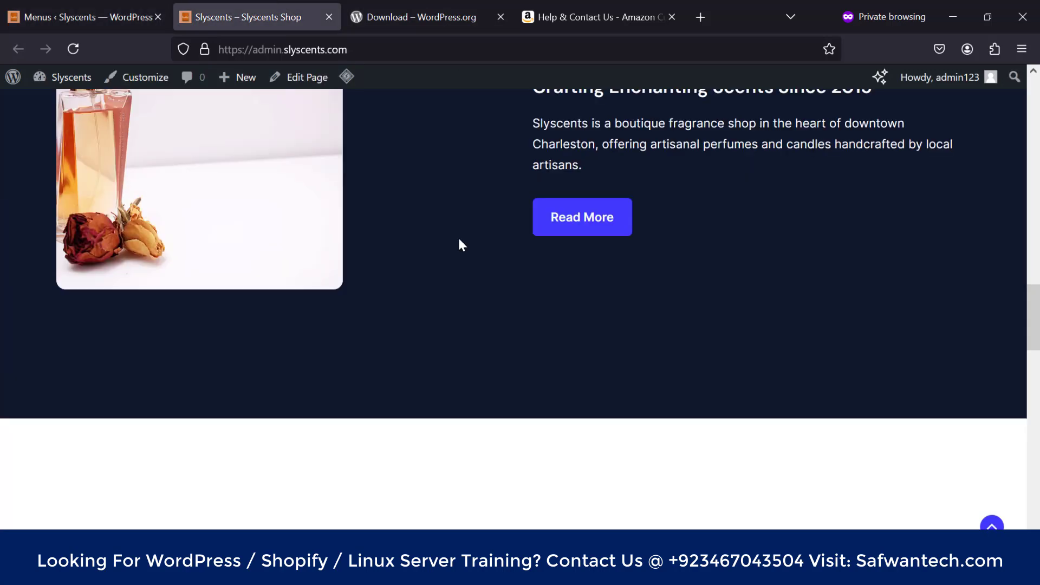
pyautogui.scroll(-10, 459, 240)
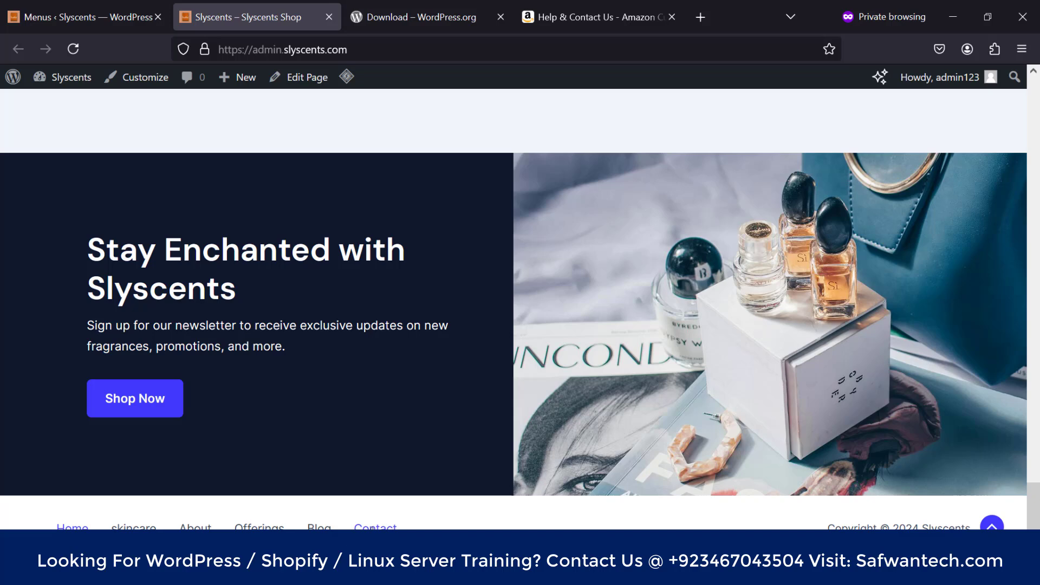
pyautogui.scroll(3, 430, 170)
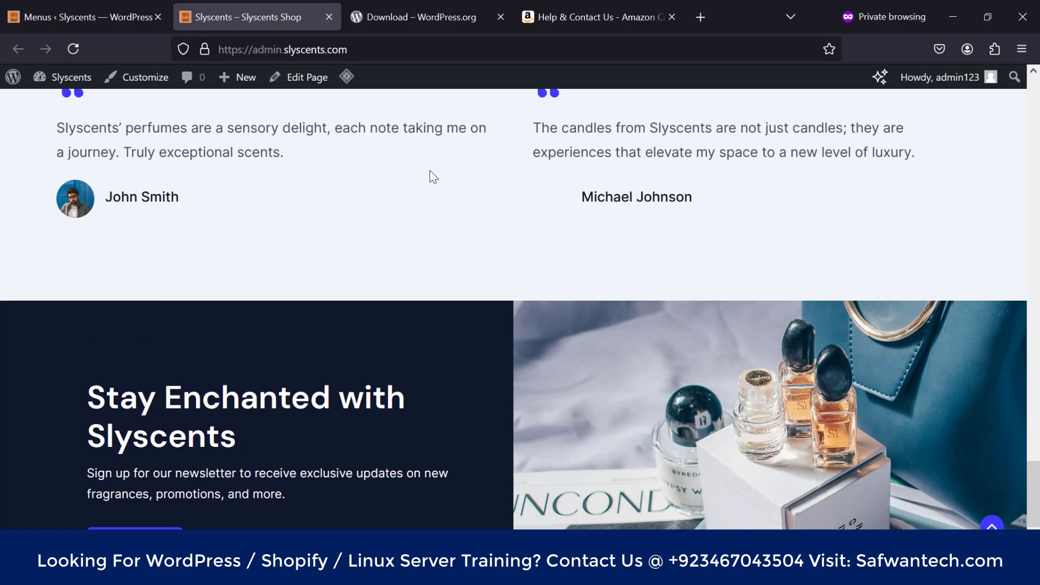
pyautogui.scroll(-3, 418, 386)
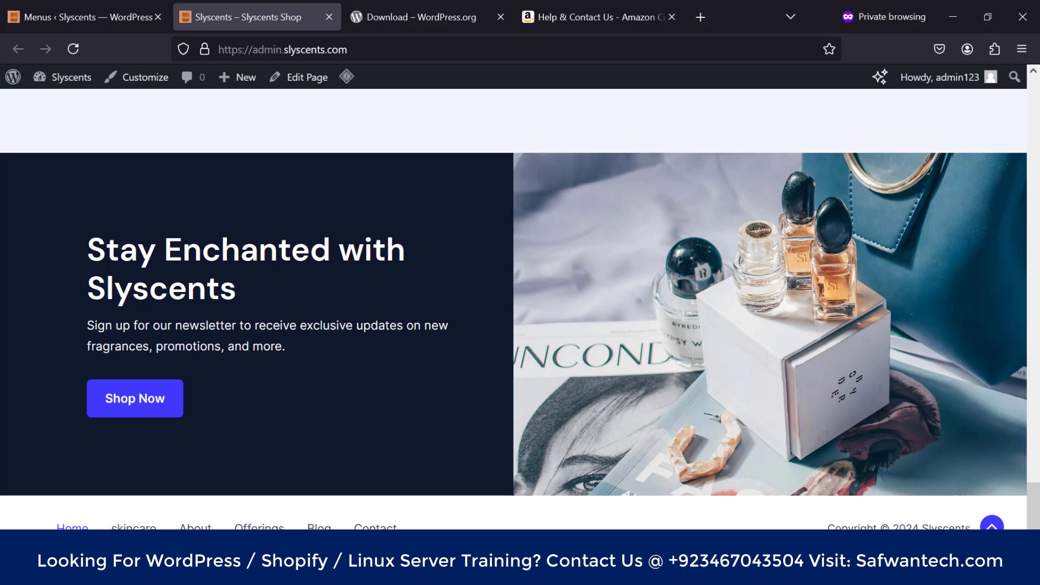
pyautogui.rightClick(498, 126)
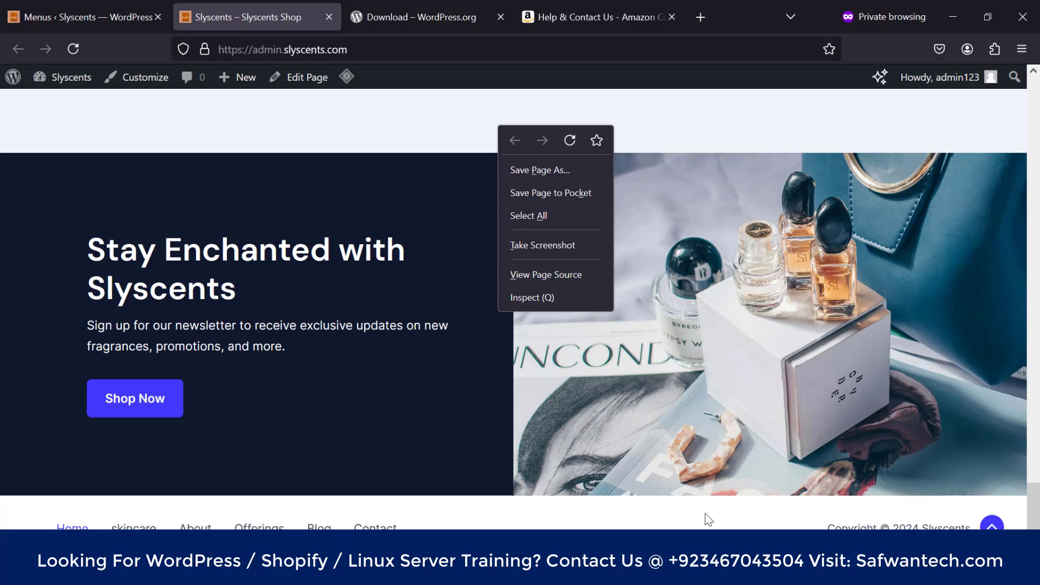
pyautogui.moveTo(1038, 503); pyautogui.dragTo(1033, 89)
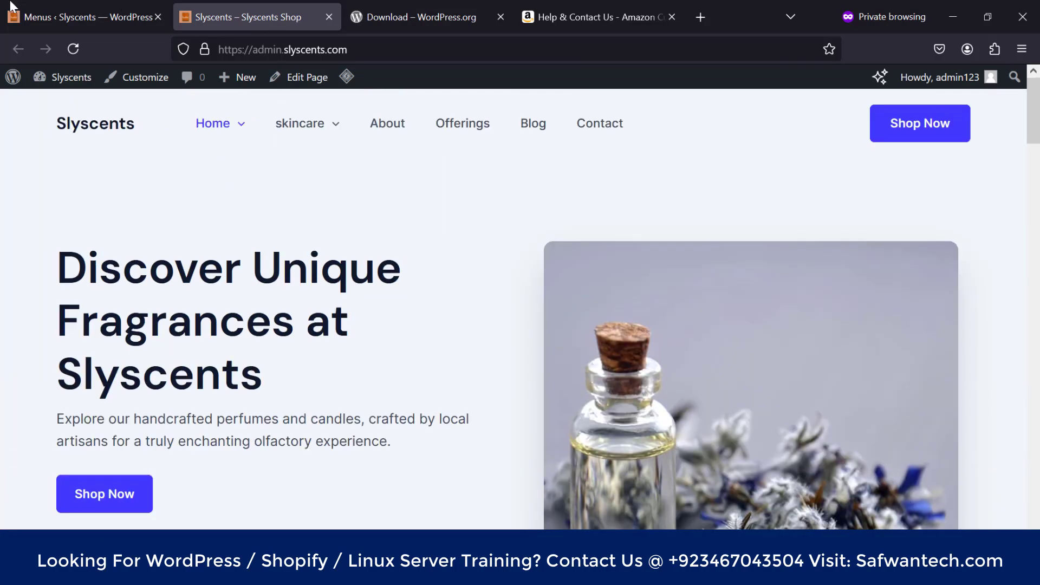
# Step: Clear the Footer Menu display location for the Main menu without saving and look at the live homepage's footer
pyautogui.click(38, 13)
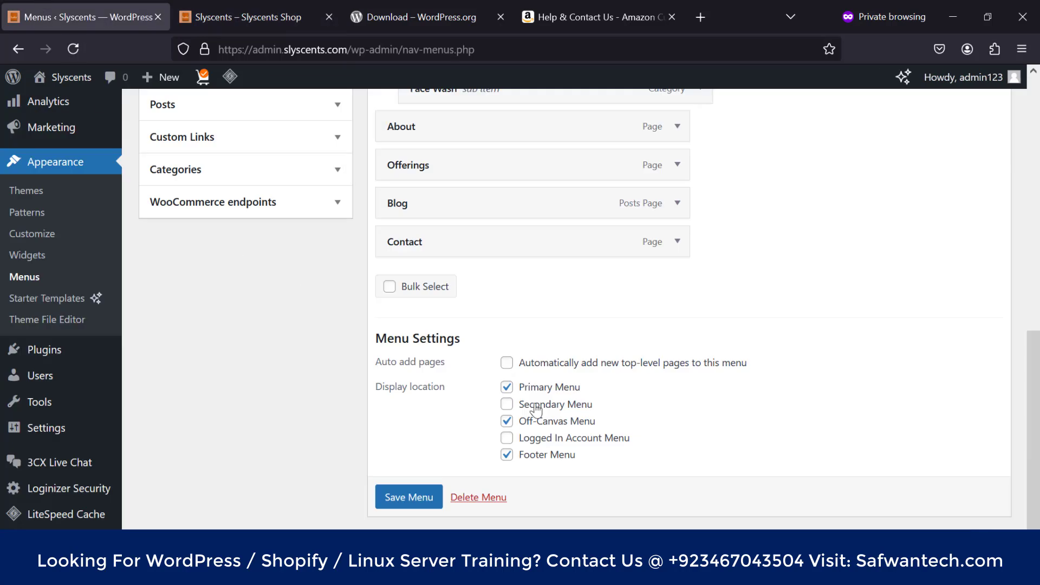
pyautogui.click(507, 457)
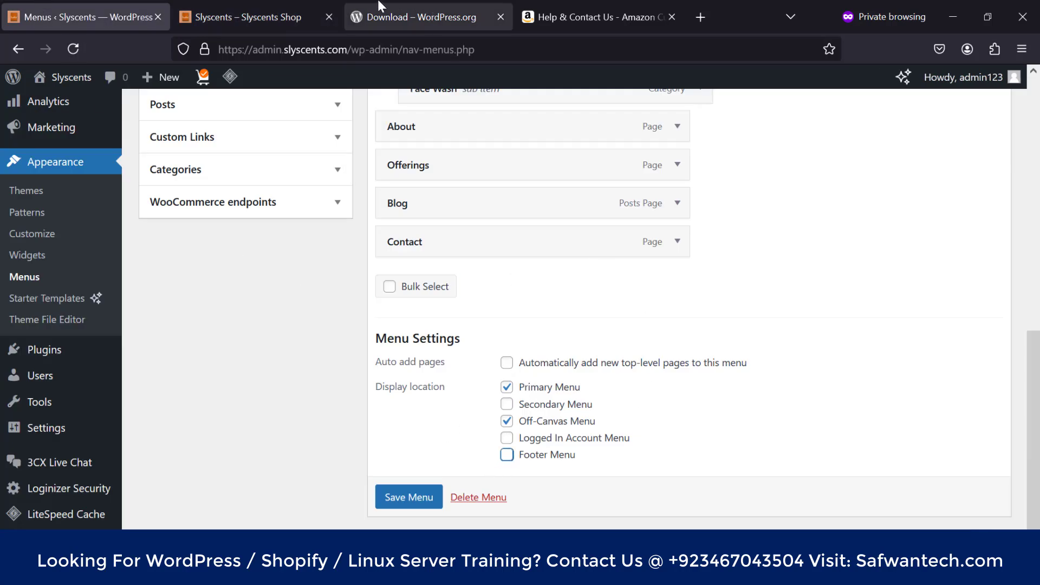
pyautogui.click(220, 6)
pyautogui.scroll(-15, 363, 400)
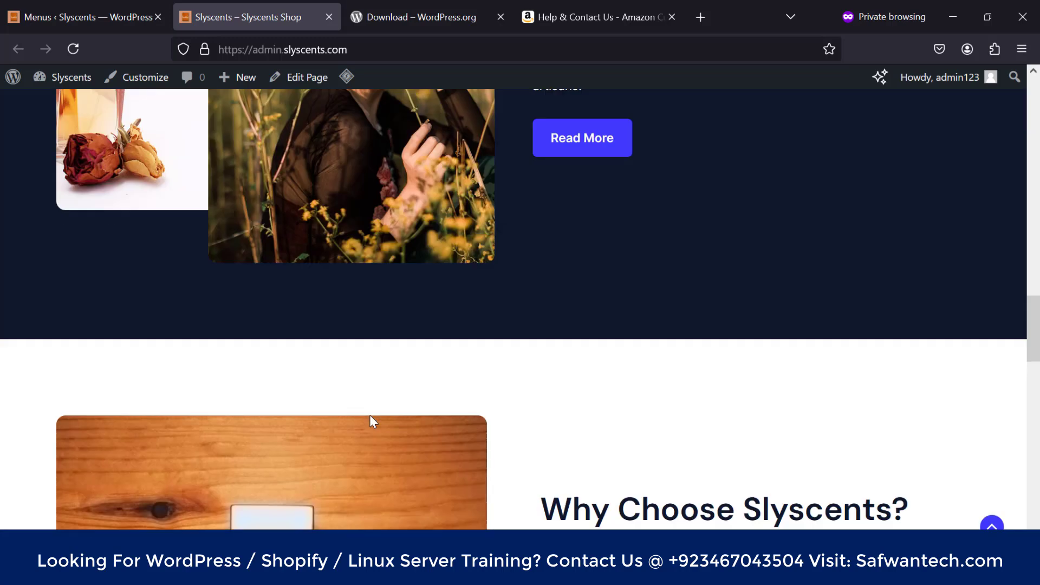
pyautogui.scroll(-3, 371, 420)
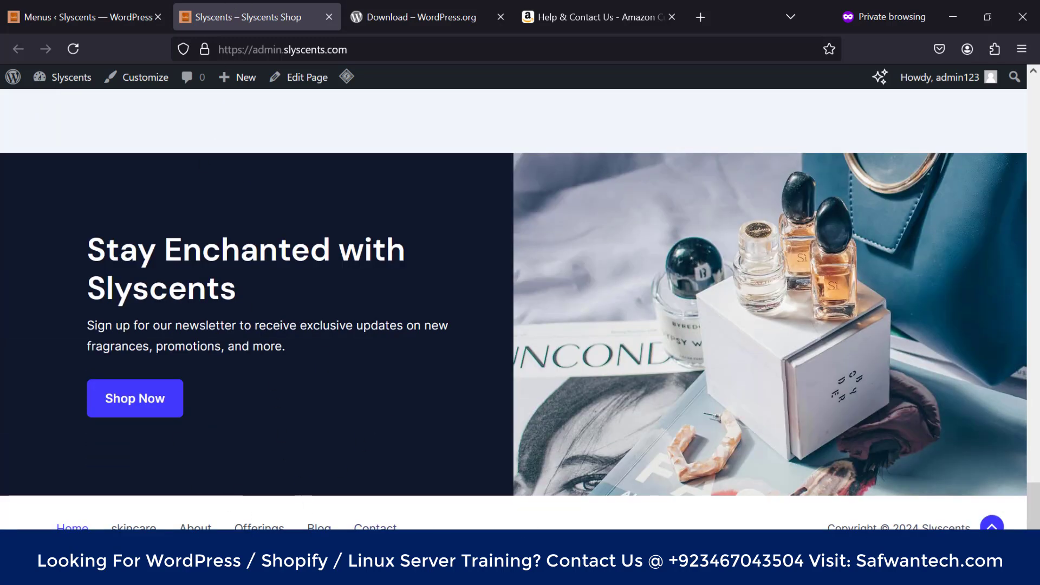
# Step: Open the form for creating a new menu, discarding unsaved changes, and review its name field and display locations
pyautogui.click(104, 12)
pyautogui.scroll(10, 505, 319)
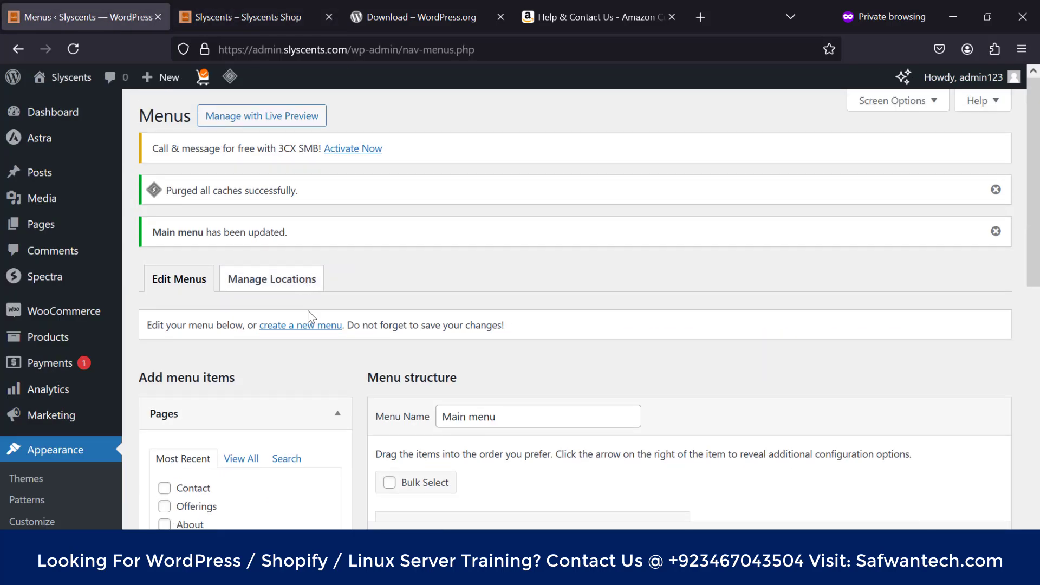
pyautogui.click(306, 326)
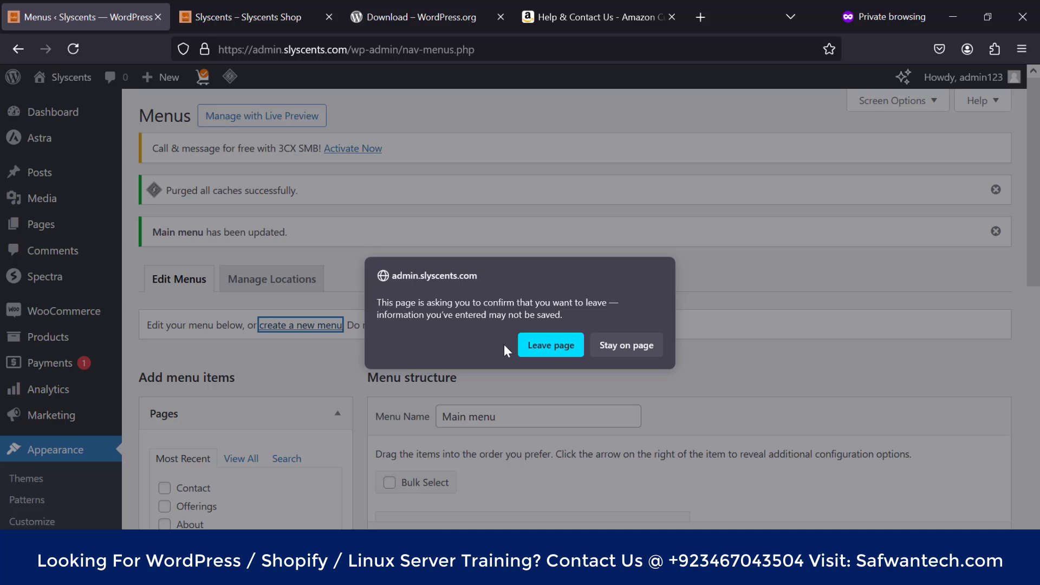
pyautogui.click(553, 345)
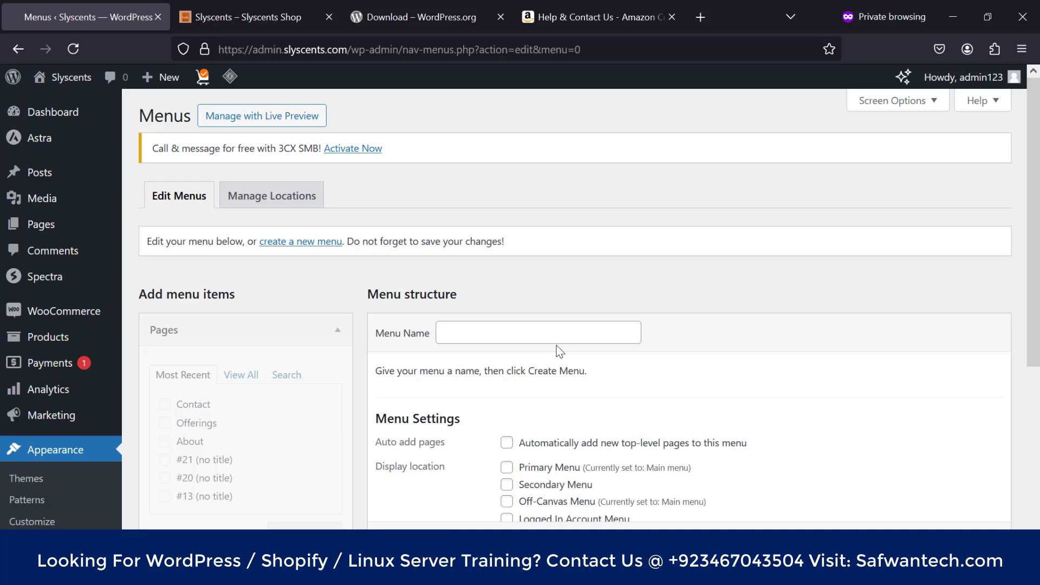
pyautogui.scroll(-5, 560, 352)
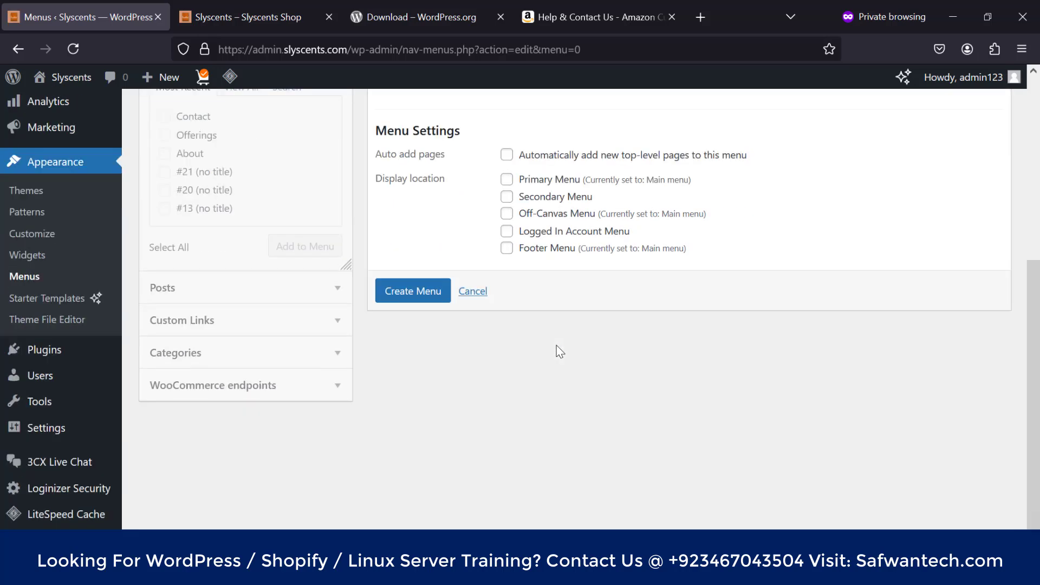
pyautogui.scroll(5, 560, 352)
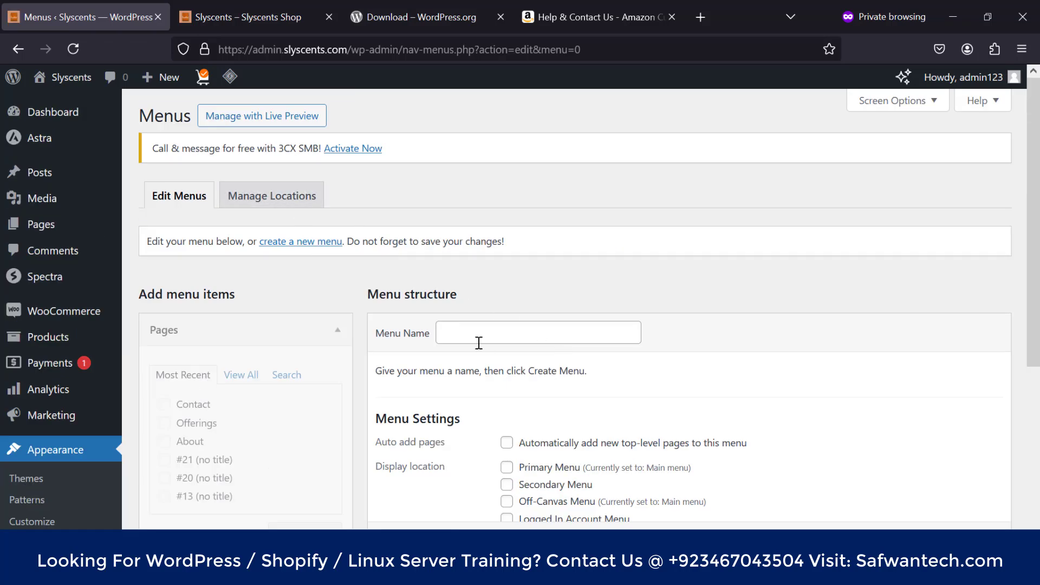
pyautogui.click(489, 340)
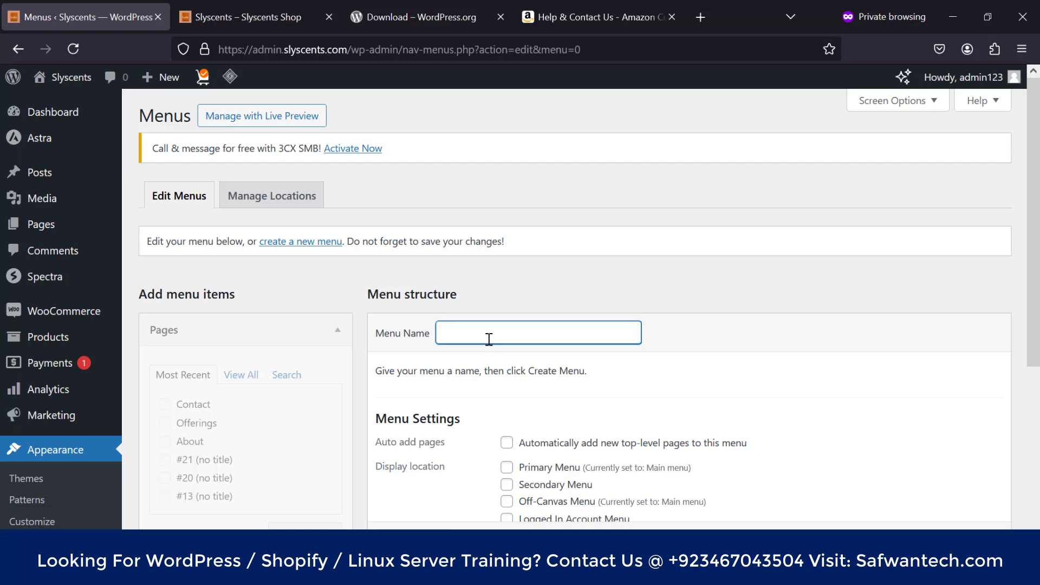
pyautogui.scroll(-5, 489, 342)
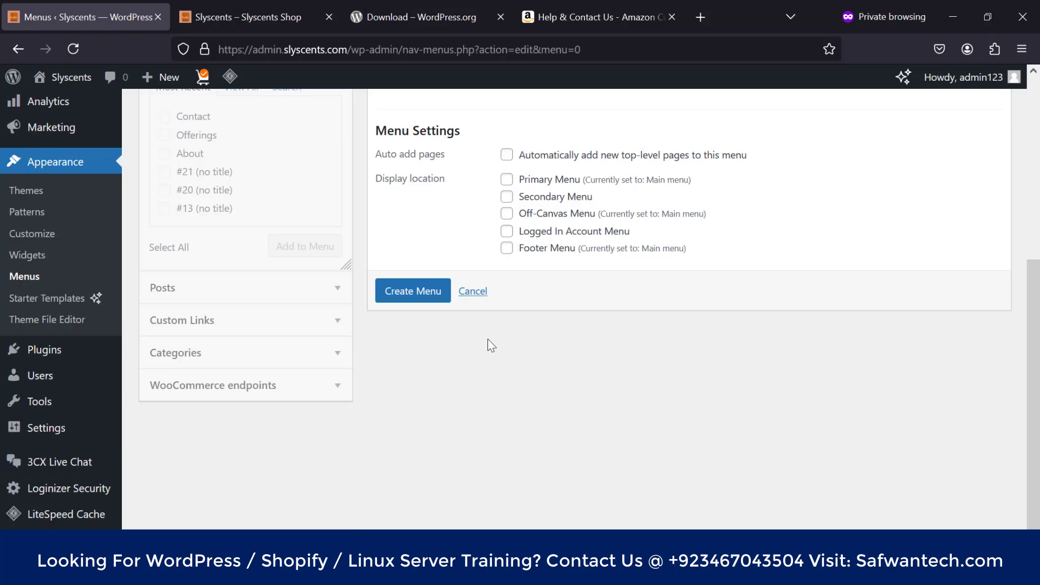
# Step: Compare the Slyscents homepage's footer menu with the footer links on Amazon's Customer Service page
pyautogui.click(293, 18)
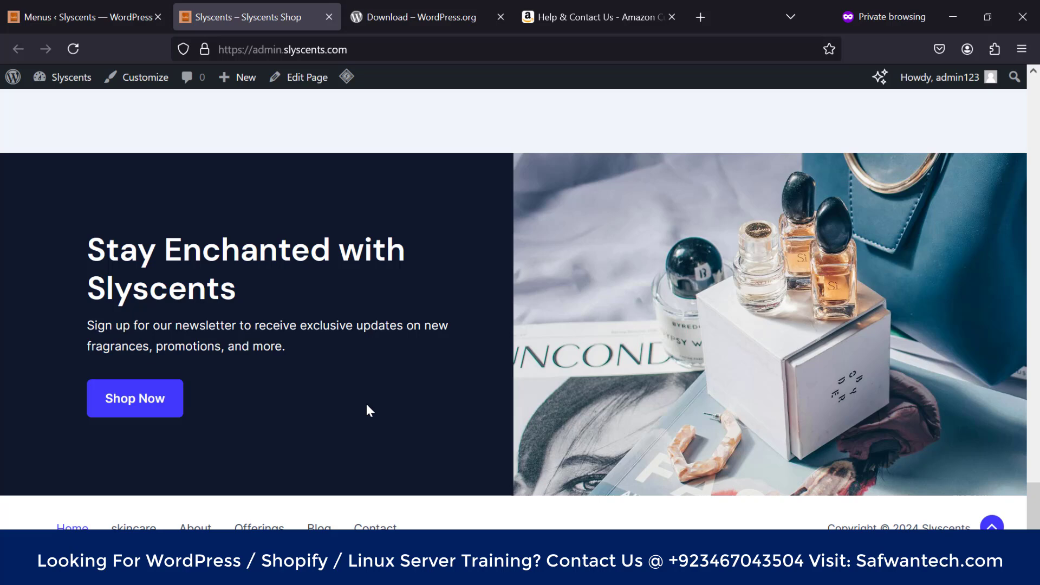
pyautogui.click(583, 26)
pyautogui.moveTo(1036, 265); pyautogui.dragTo(1034, 474)
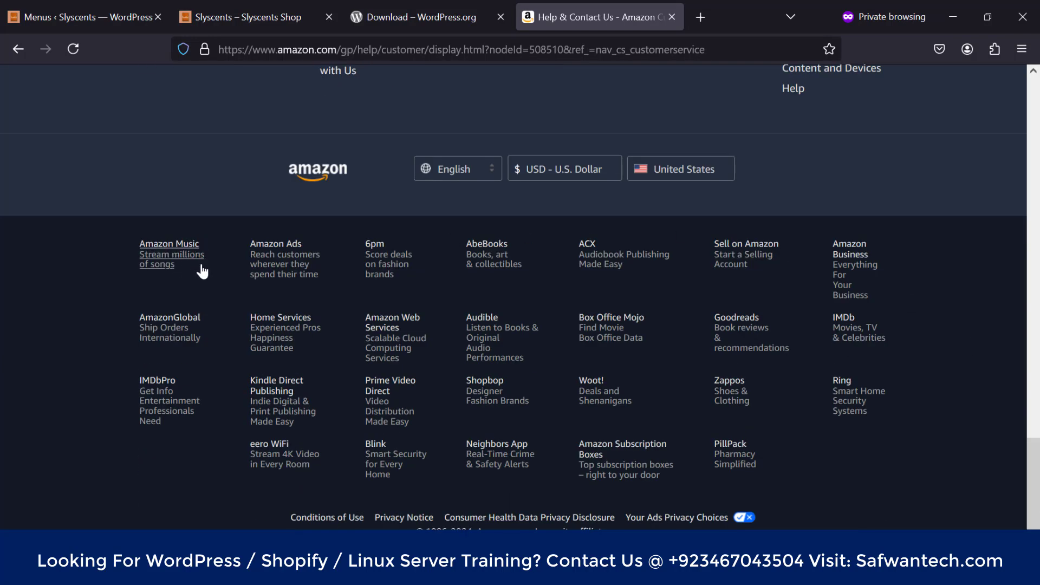
# Step: Open Amazon's homepage and examine the footer's link columns, including the Get to Know Us heading
pyautogui.scroll(20, 276, 406)
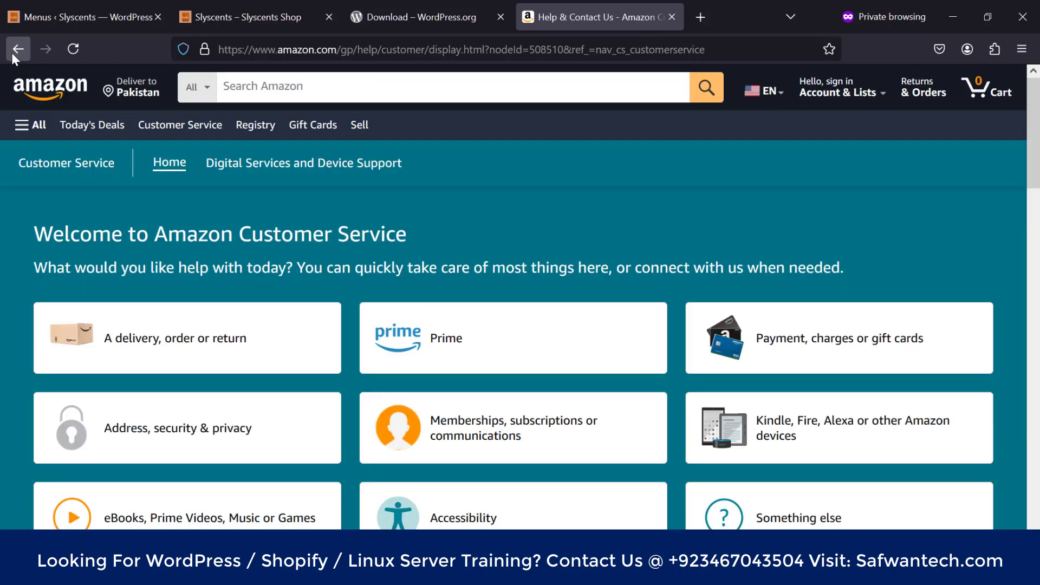
pyautogui.click(18, 49)
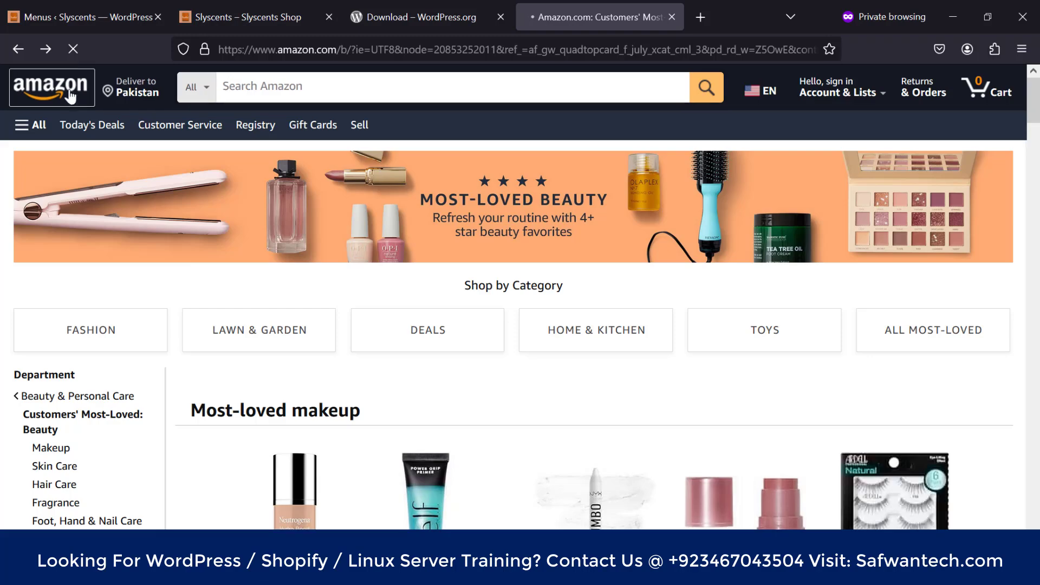
pyautogui.click(59, 91)
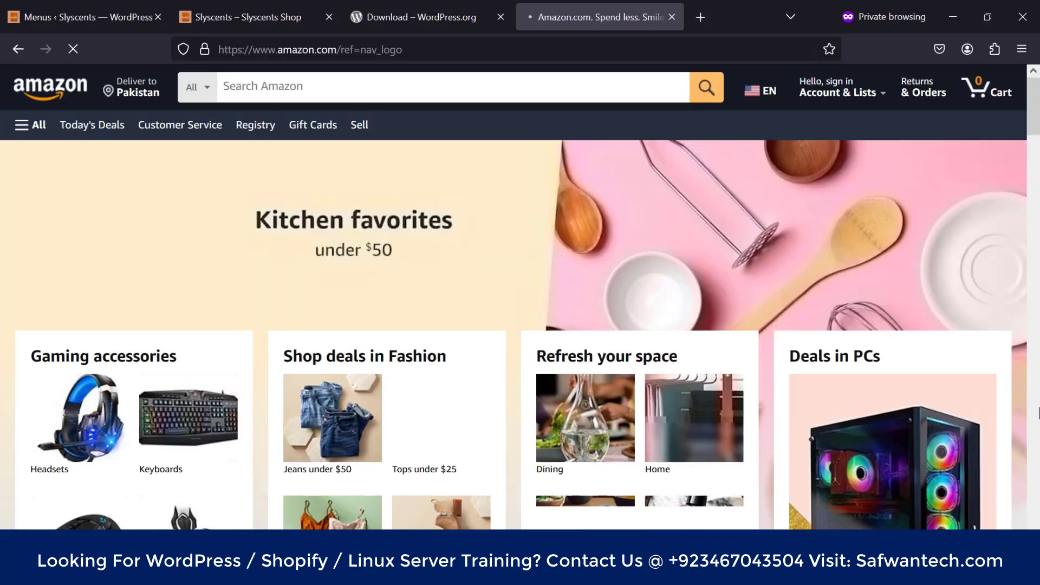
pyautogui.scroll(-10, 1039, 462)
pyautogui.scroll(-10, 520, 297)
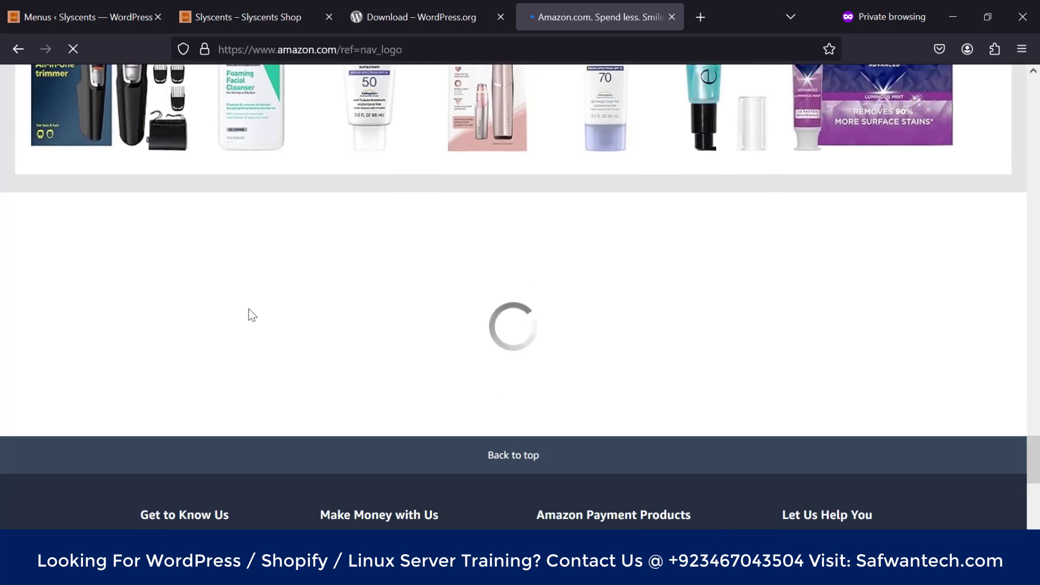
pyautogui.scroll(-6, 135, 262)
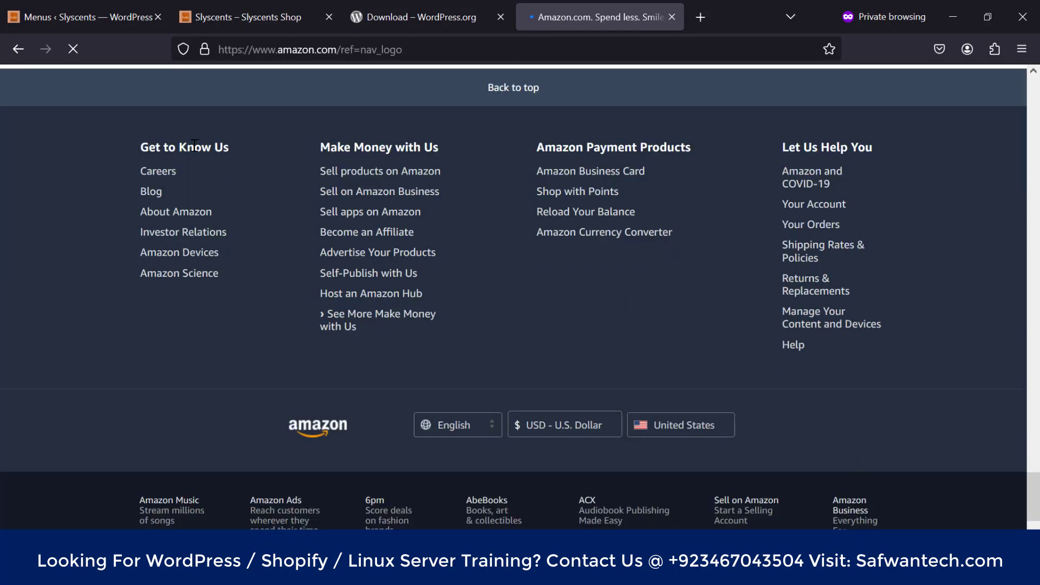
pyautogui.moveTo(138, 142); pyautogui.dragTo(230, 145)
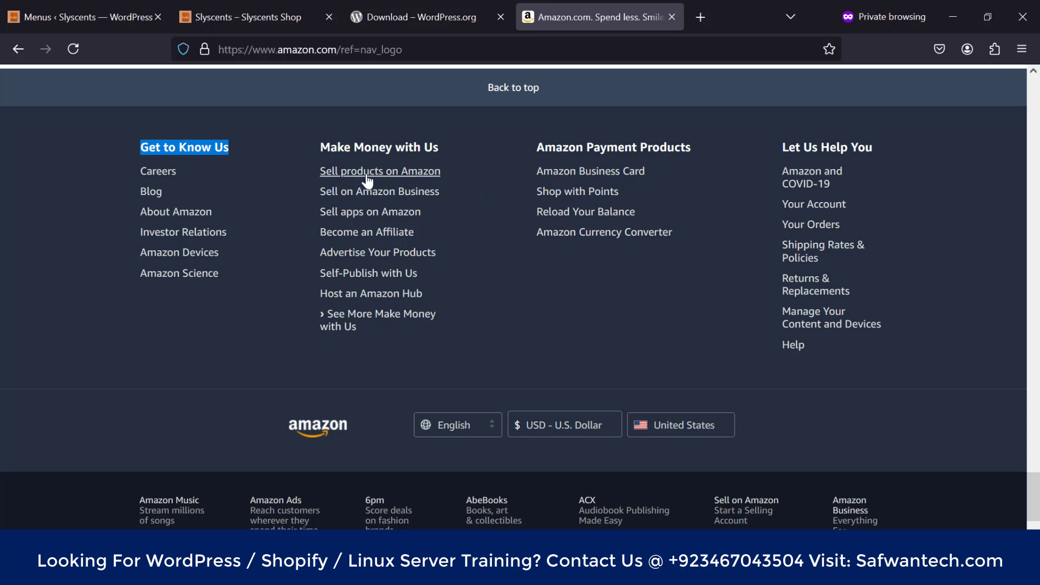
pyautogui.doubleClick(201, 145)
pyautogui.tripleClick(201, 145)
pyautogui.click(150, 150)
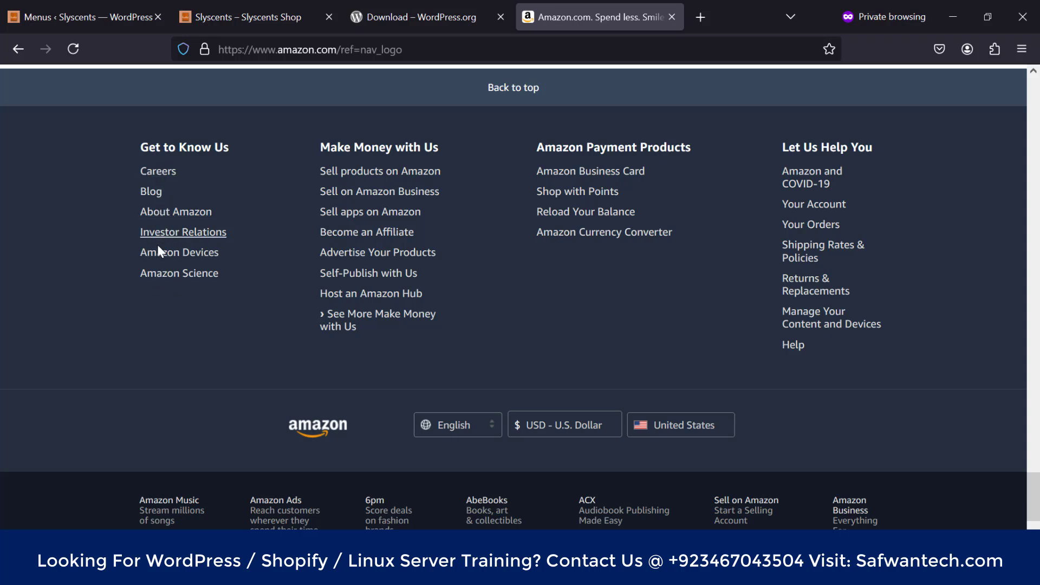
# Step: Compare the new menu form's display locations in WordPress with Amazon's homepage footer, and return to the top of Amazon's homepage
pyautogui.click(137, 6)
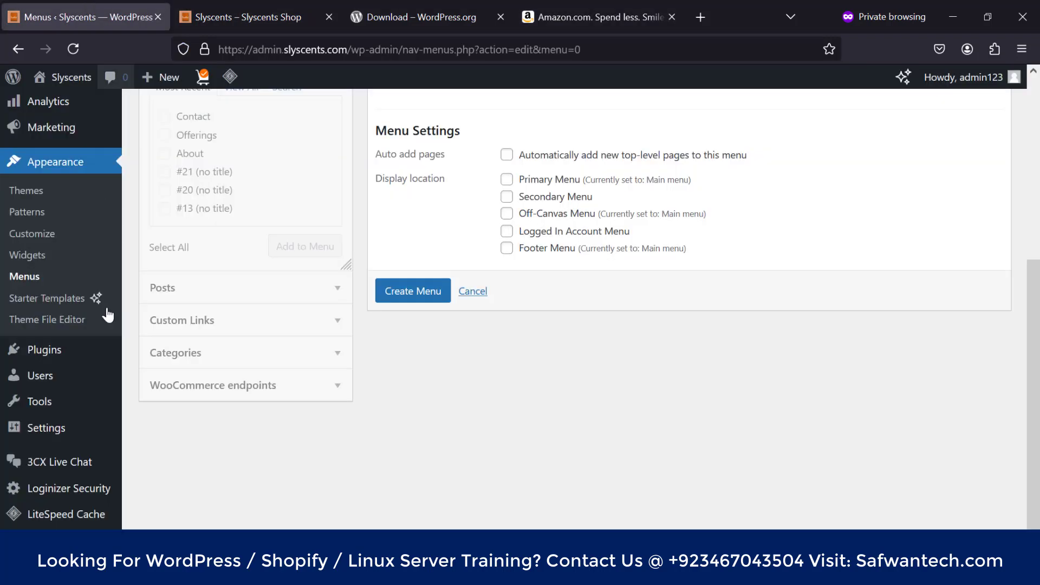
pyautogui.scroll(3, 228, 352)
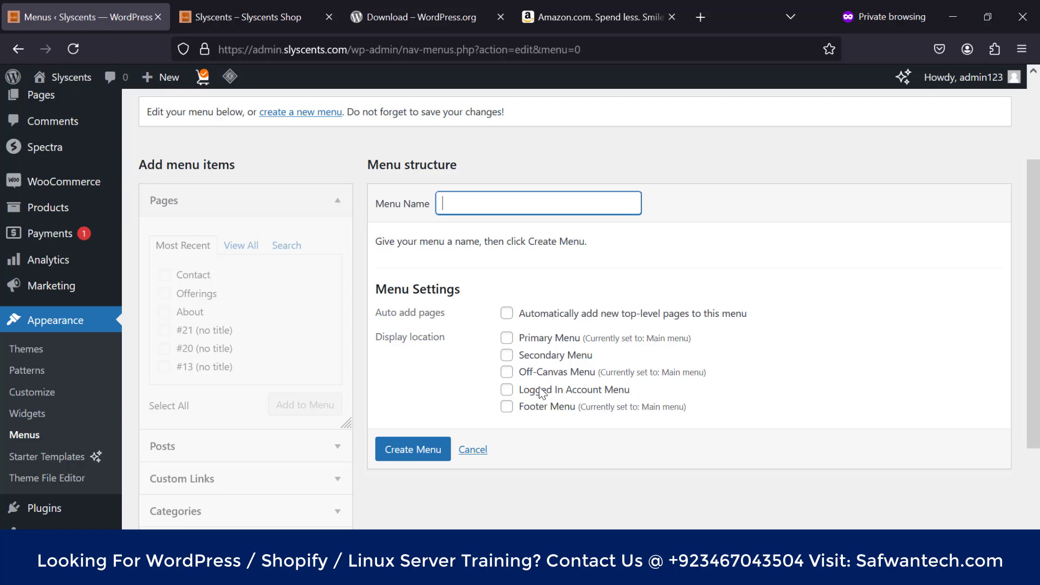
pyautogui.click(587, 5)
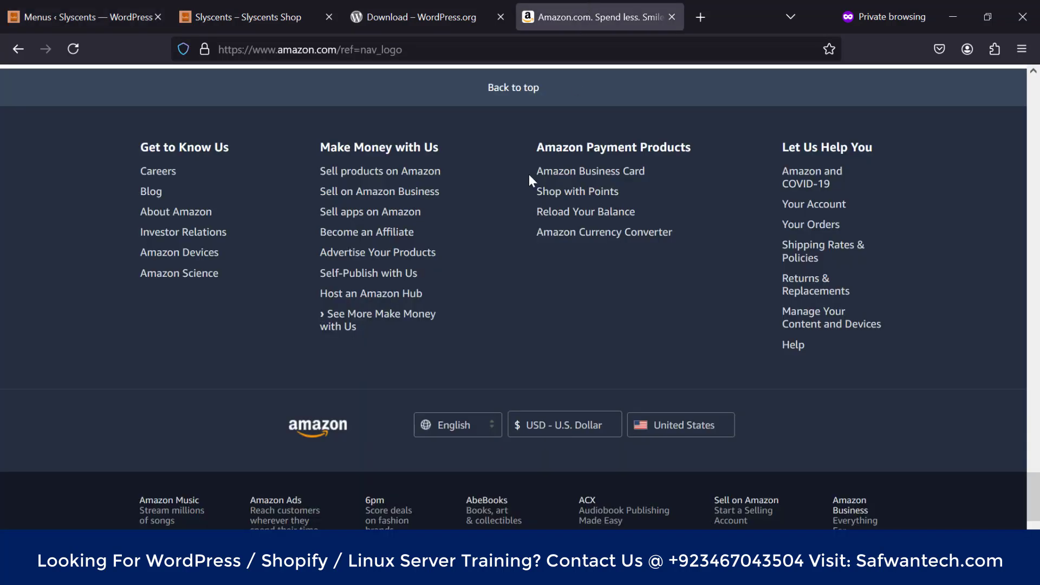
pyautogui.scroll(1, 237, 283)
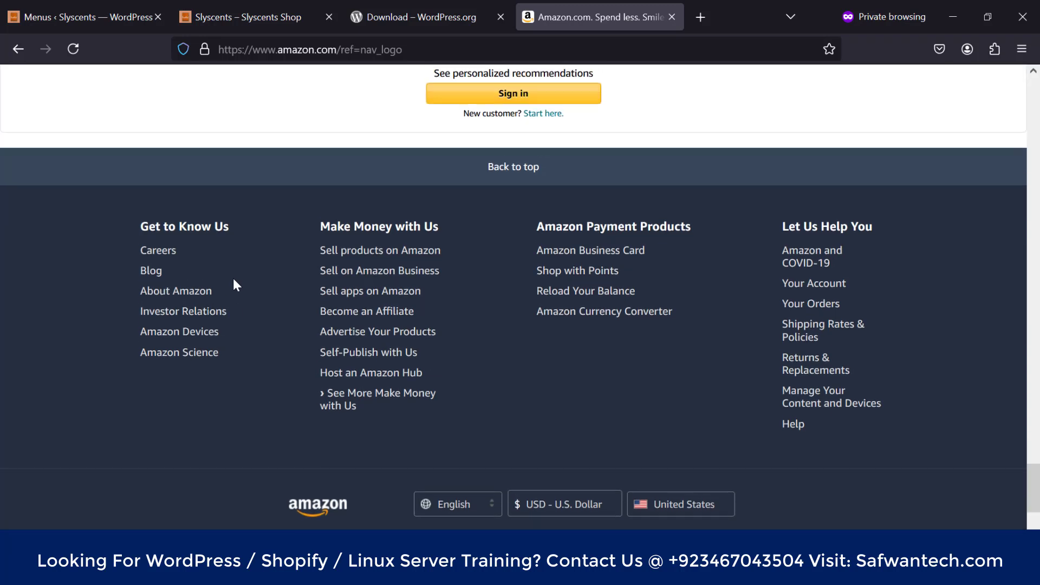
pyautogui.scroll(-1, 141, 182)
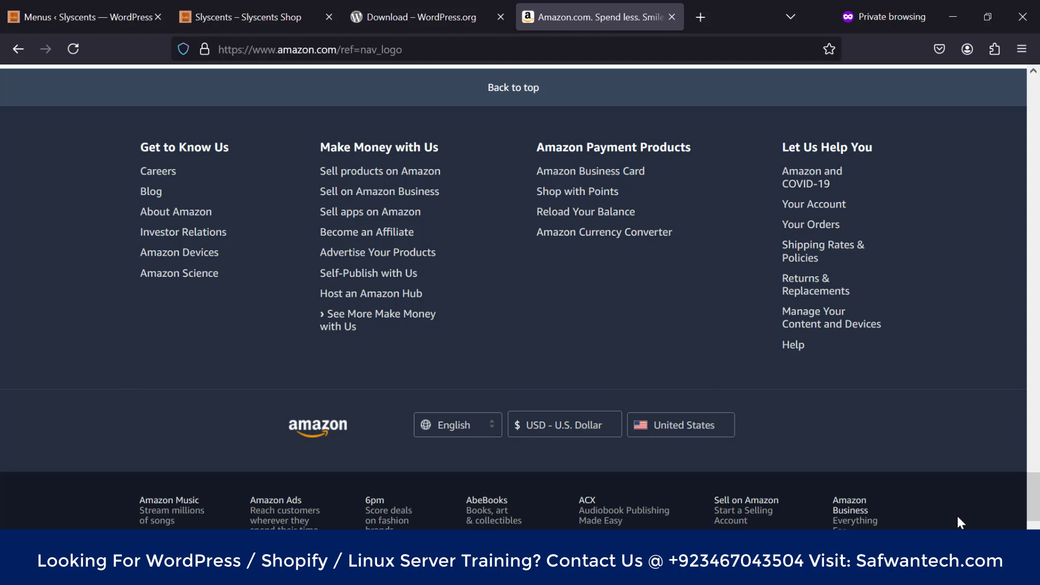
pyautogui.scroll(-5, 958, 516)
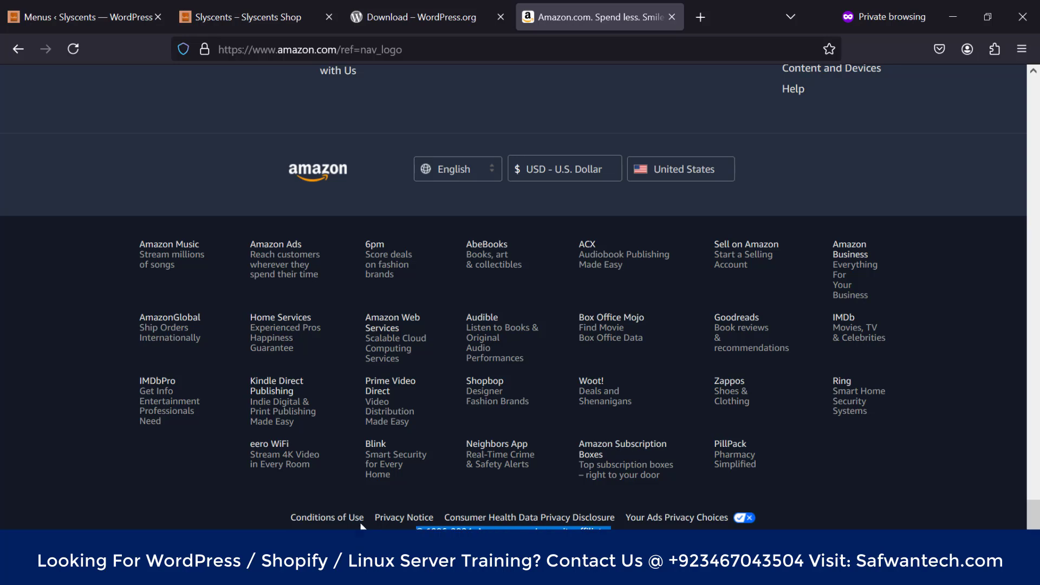
pyautogui.scroll(7, 909, 443)
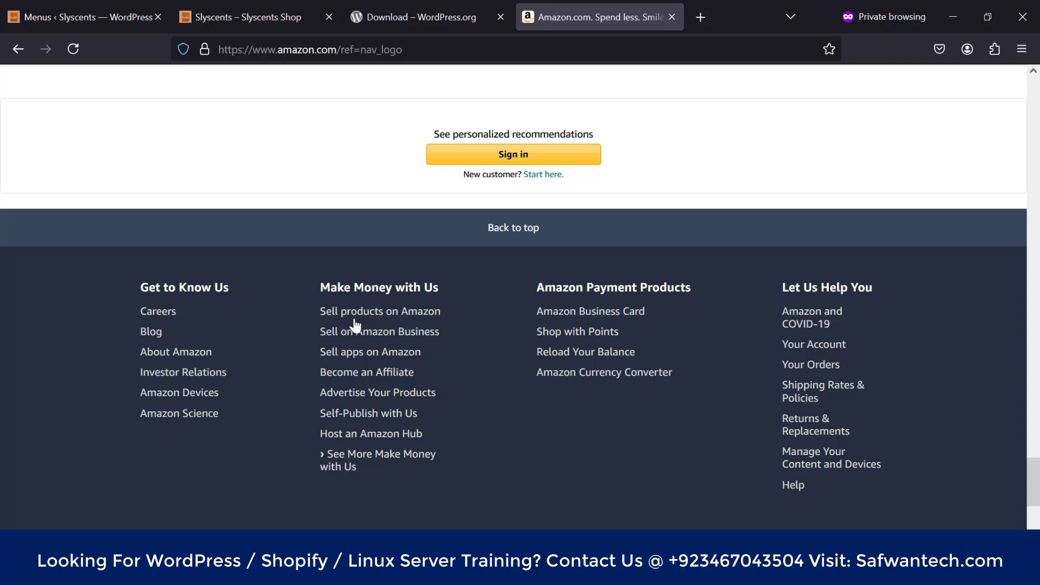
pyautogui.scroll(-7, 358, 325)
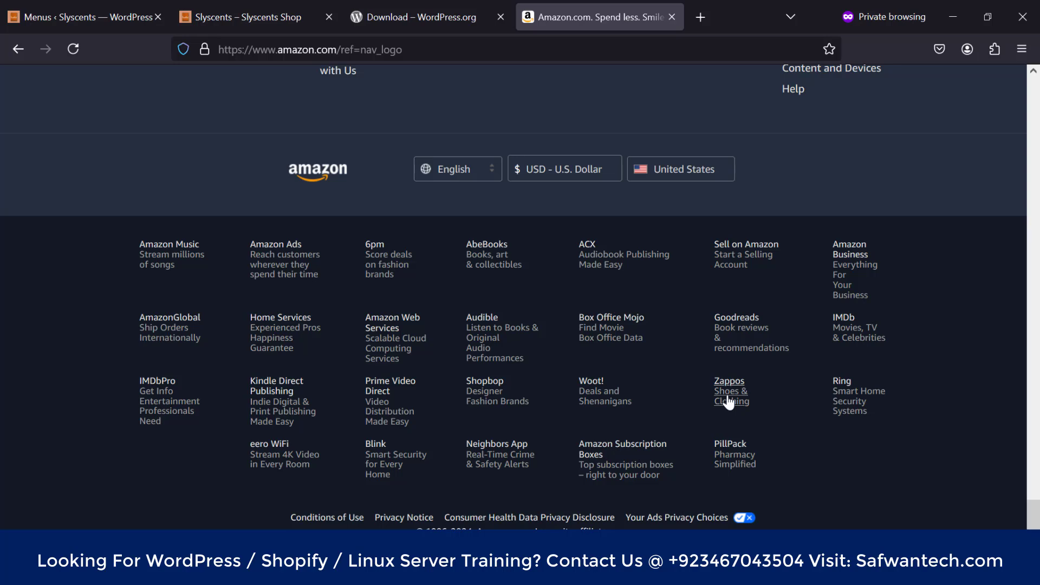
pyautogui.scroll(4, 729, 402)
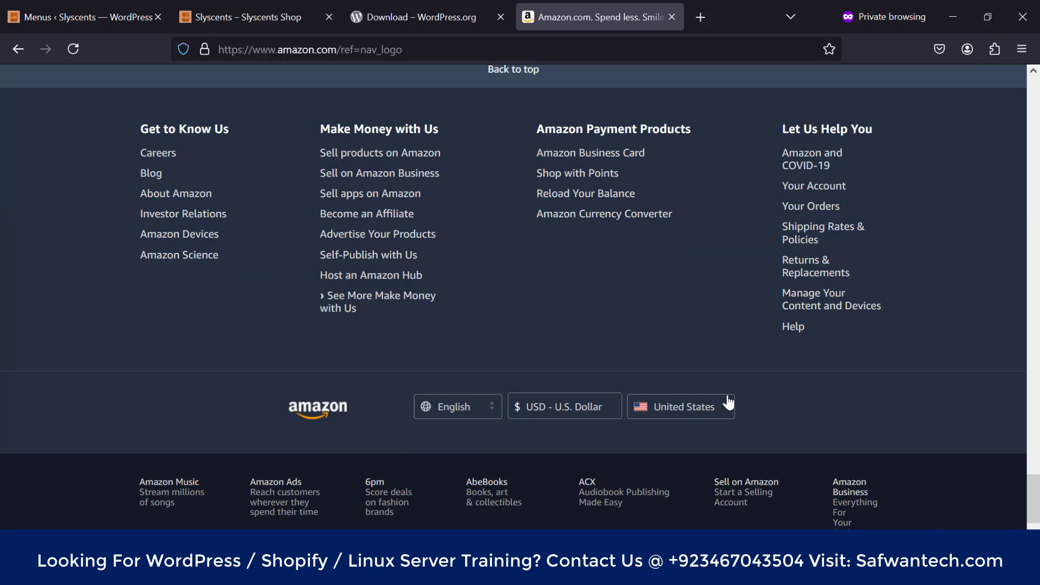
pyautogui.scroll(5, 728, 402)
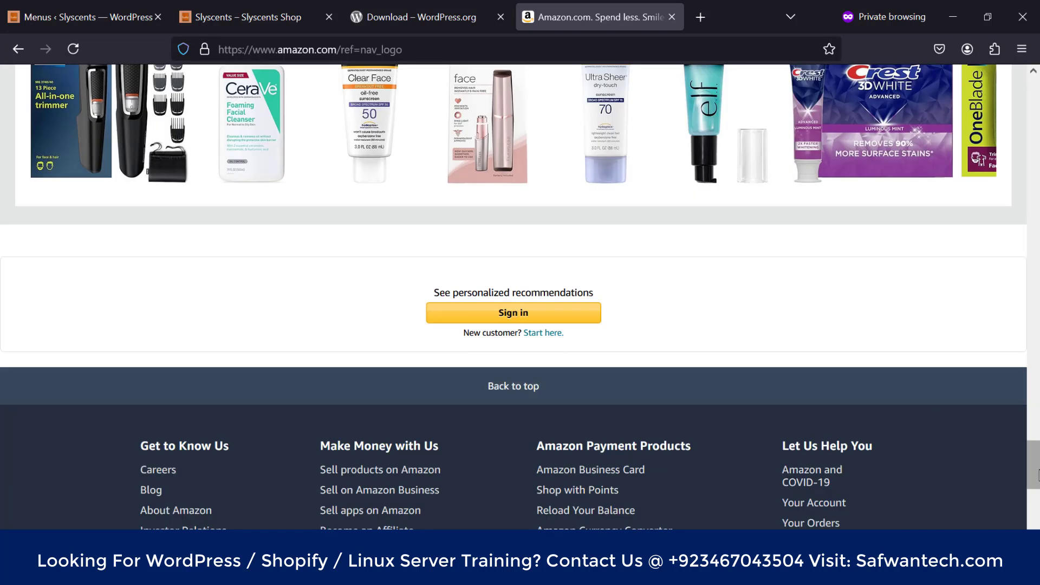
pyautogui.moveTo(1038, 475); pyautogui.dragTo(1038, 115)
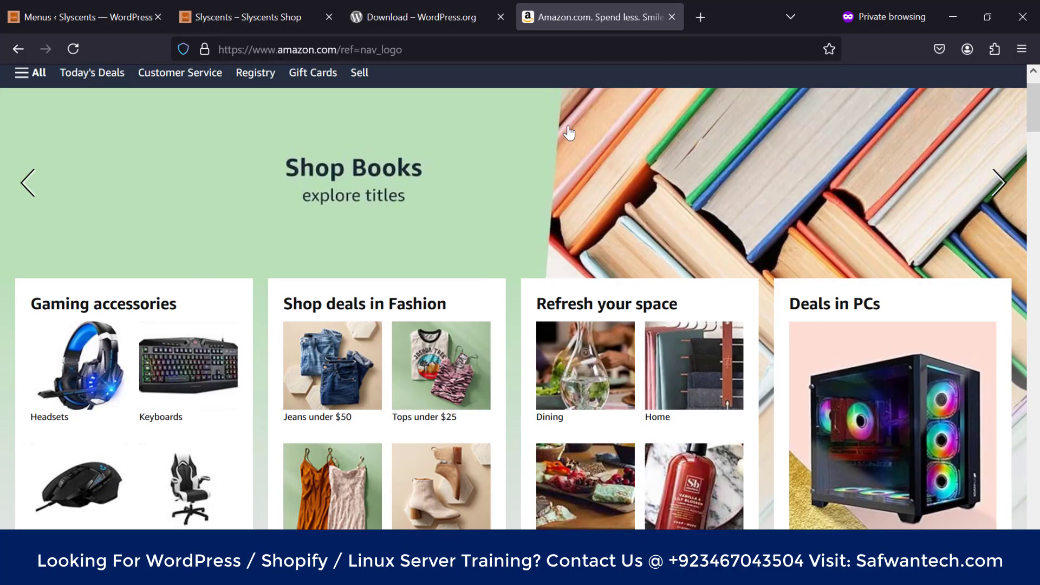
pyautogui.scroll(1, 472, 222)
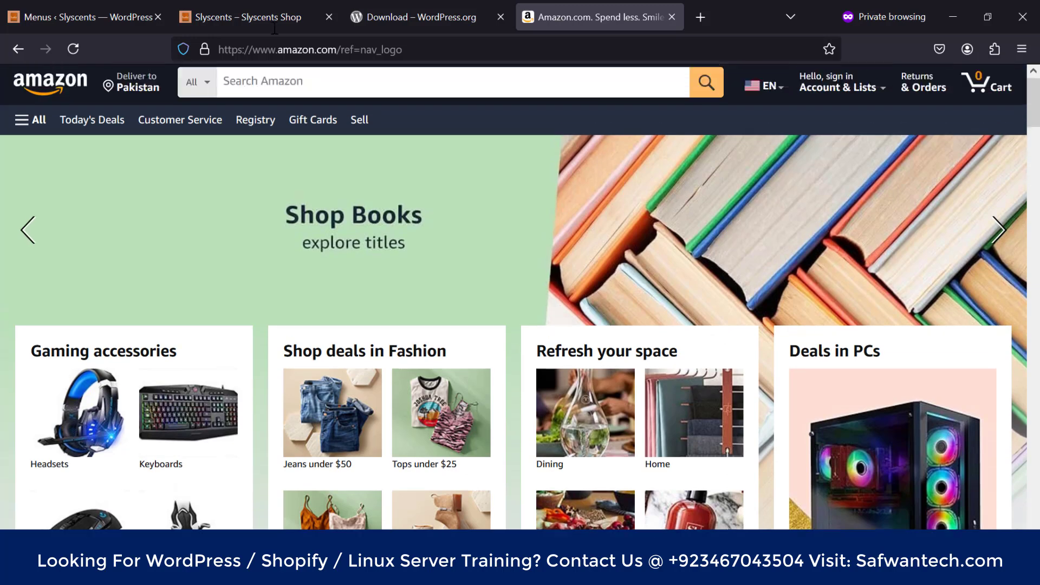
# Step: Switch to the live Slyscents homepage and examine its footer menu and copyright text alongside the new menu form
pyautogui.click(212, 12)
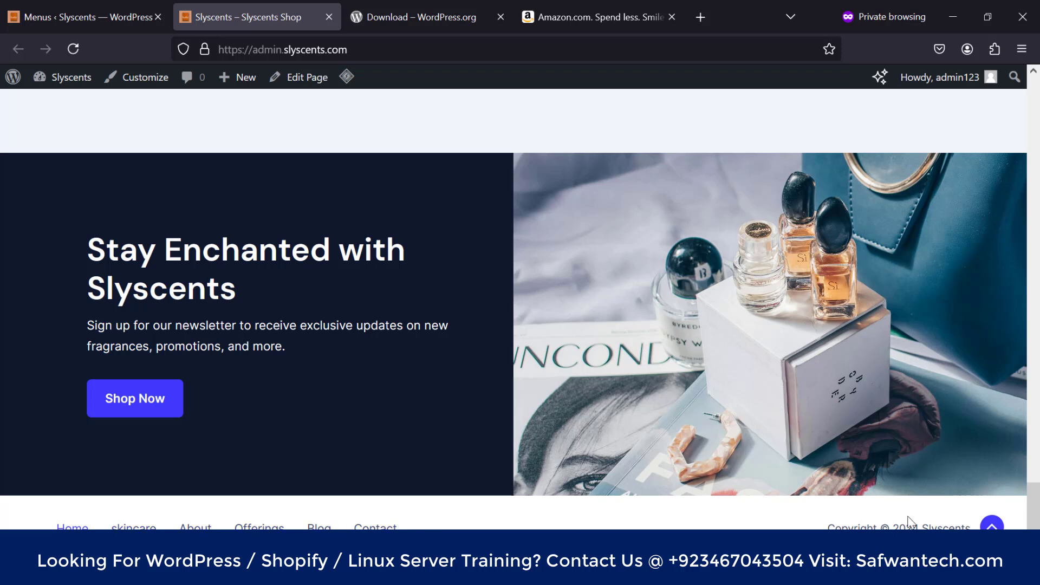
pyautogui.moveTo(922, 527); pyautogui.dragTo(824, 528)
pyautogui.click(121, 7)
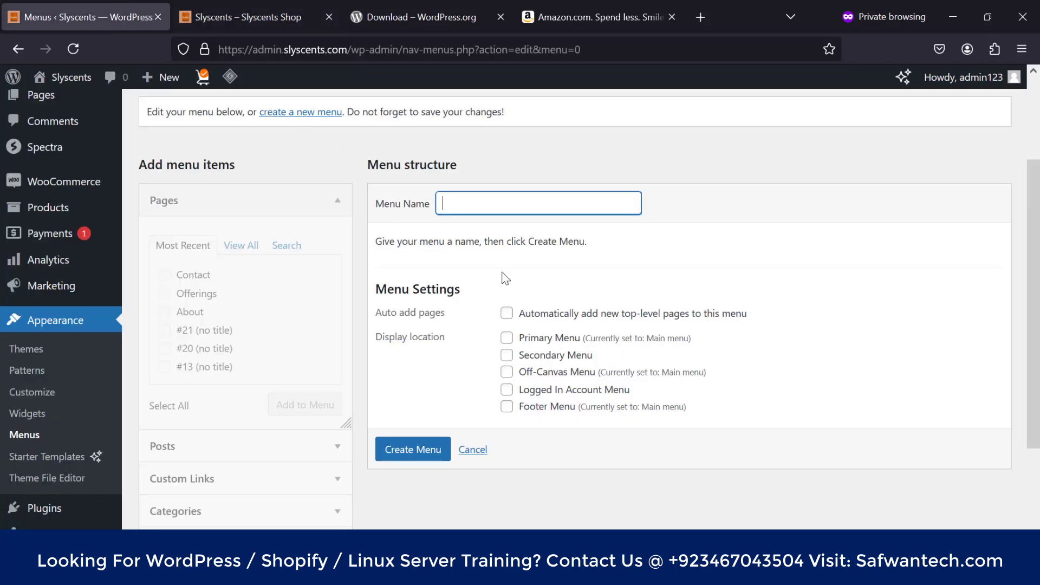
pyautogui.click(249, 17)
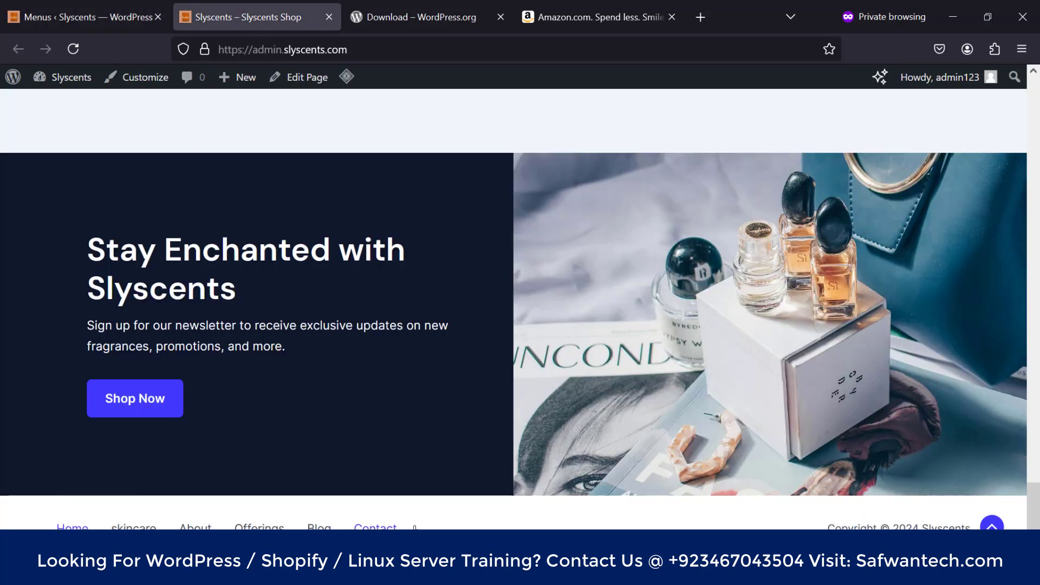
# Step: Return to the new menu form in WordPress and enter "Footer Menu" as the menu name
pyautogui.click(119, 12)
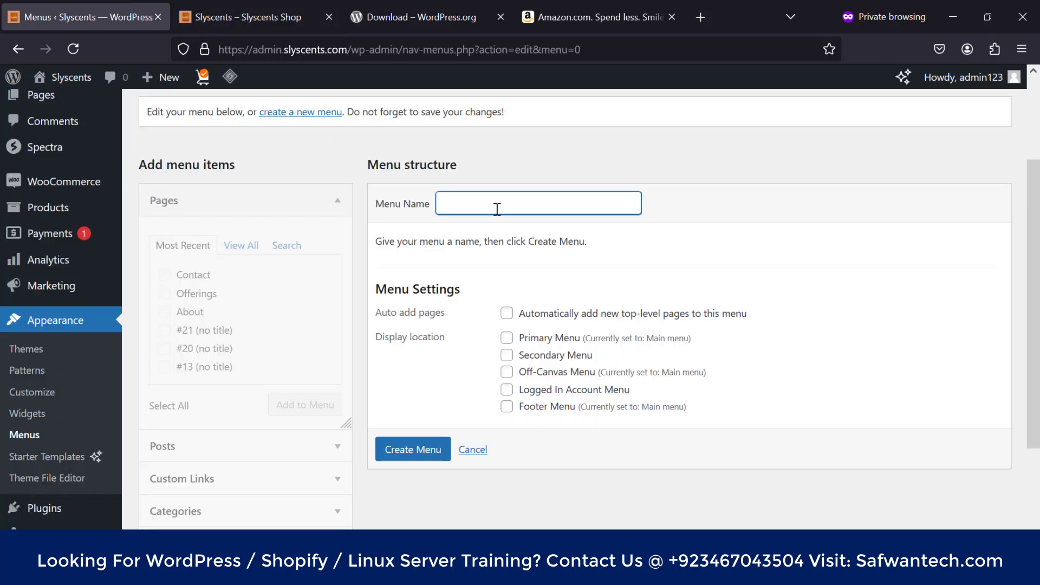
pyautogui.write('Footer')
pyautogui.write('Menu')
pyautogui.scroll(3, 516, 195)
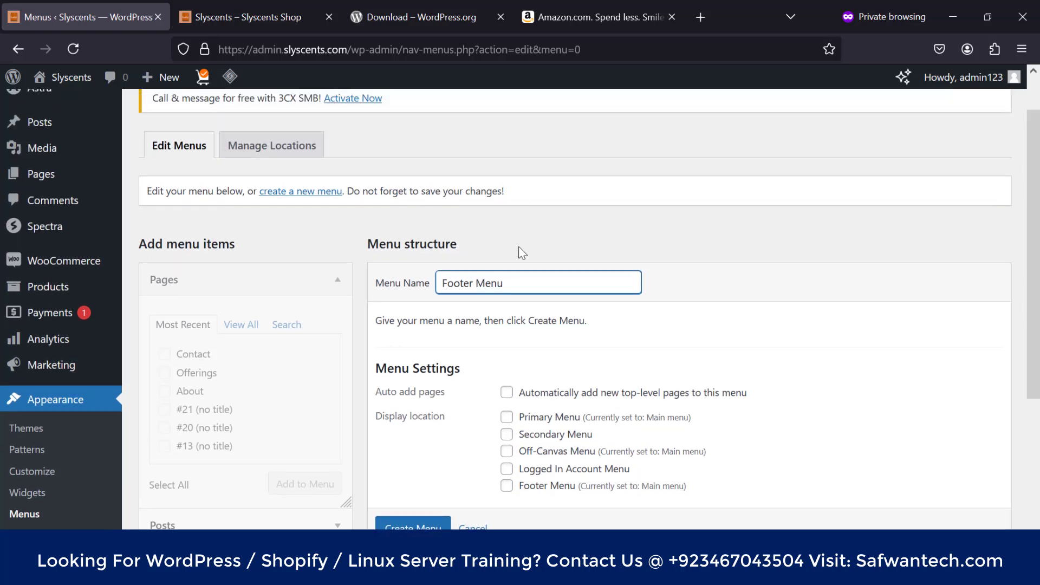
pyautogui.moveTo(517, 283); pyautogui.dragTo(442, 283)
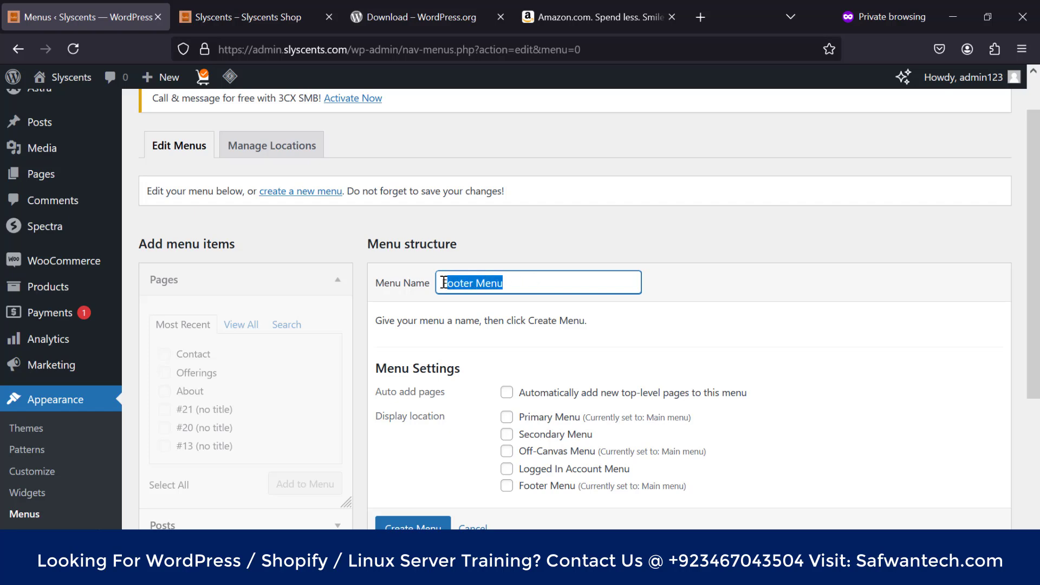
# Step: View the live Slyscents homepage from its footer up to the main navigation in the header
pyautogui.click(244, 17)
pyautogui.click(92, 8)
pyautogui.click(237, 7)
pyautogui.scroll(10, 495, 210)
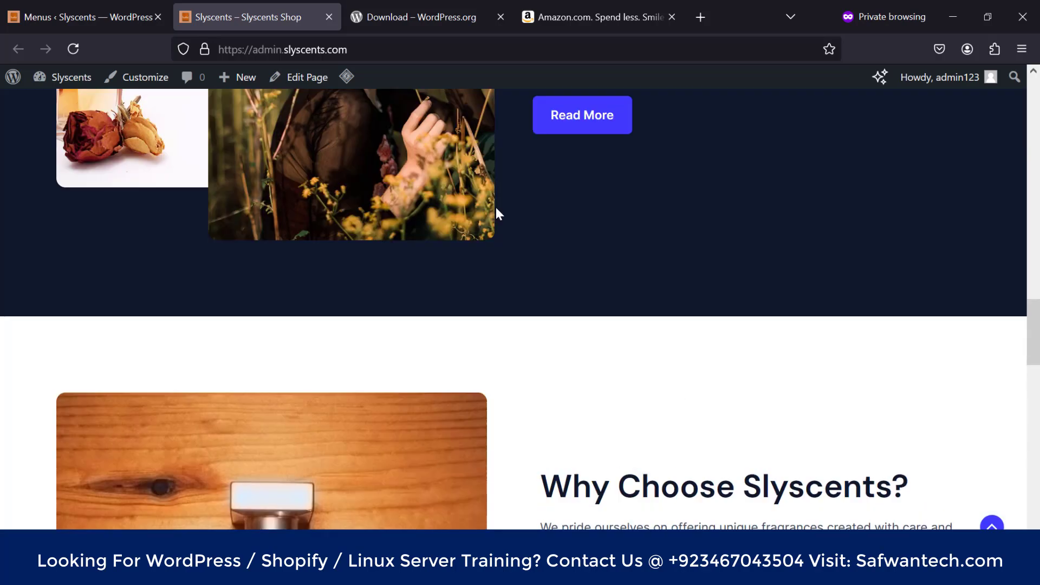
pyautogui.click(996, 521)
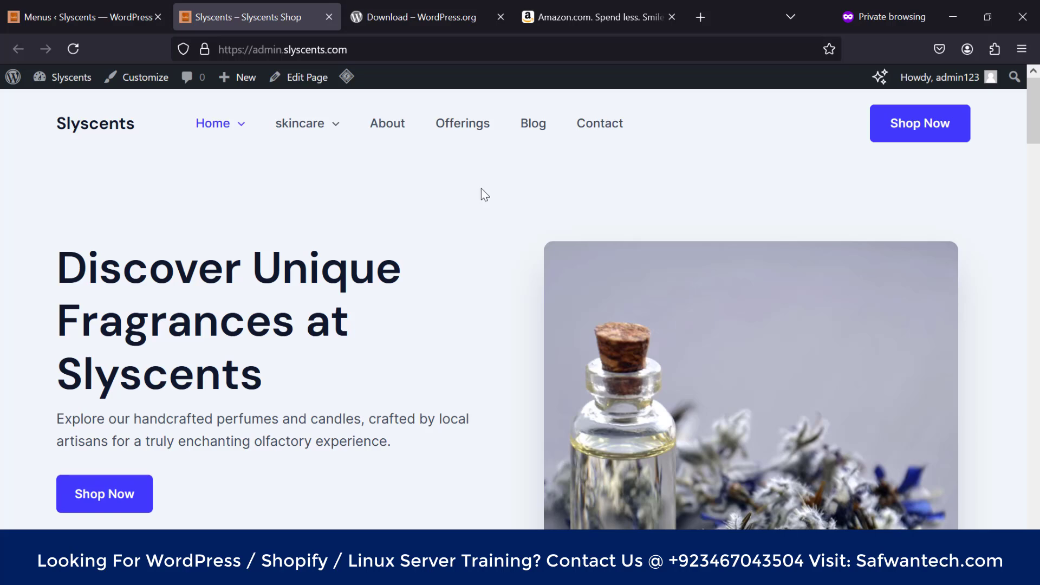
# Step: Review the Footer Menu display location in the new menu form and which menu is currently assigned to it
pyautogui.click(87, 17)
pyautogui.scroll(-3, 520, 282)
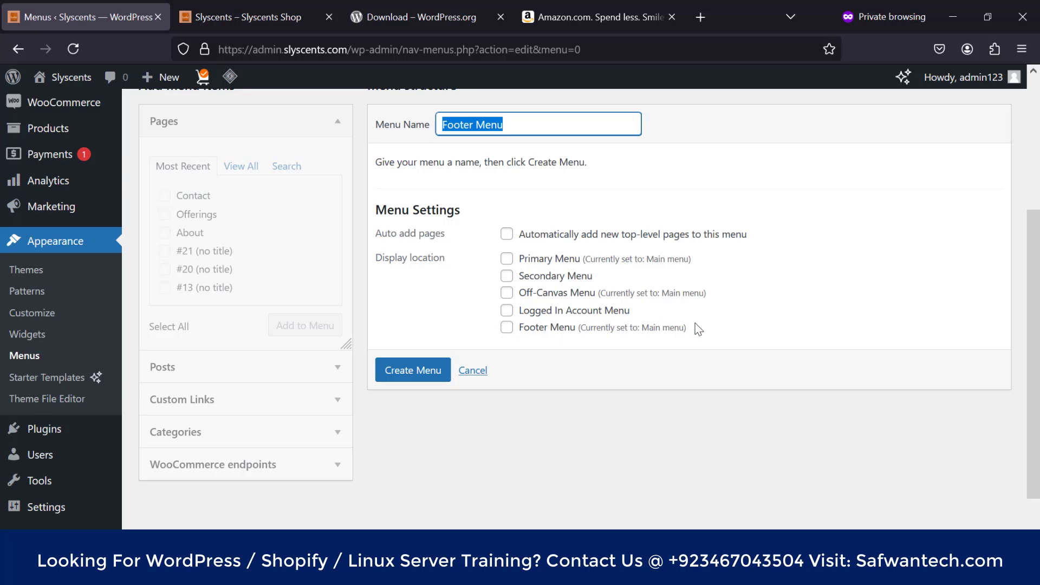
pyautogui.moveTo(580, 329); pyautogui.dragTo(666, 329)
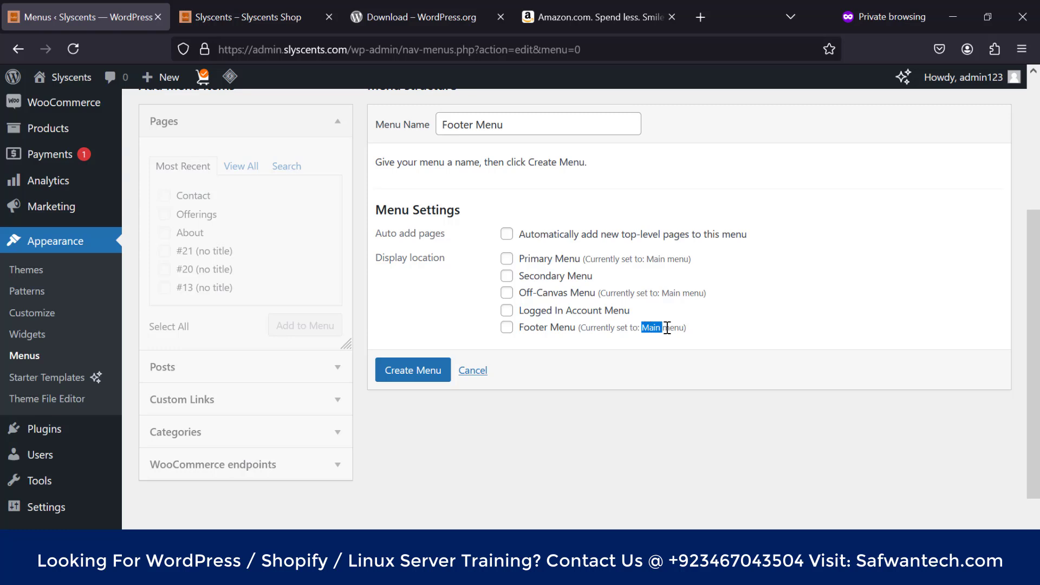
pyautogui.click(666, 328)
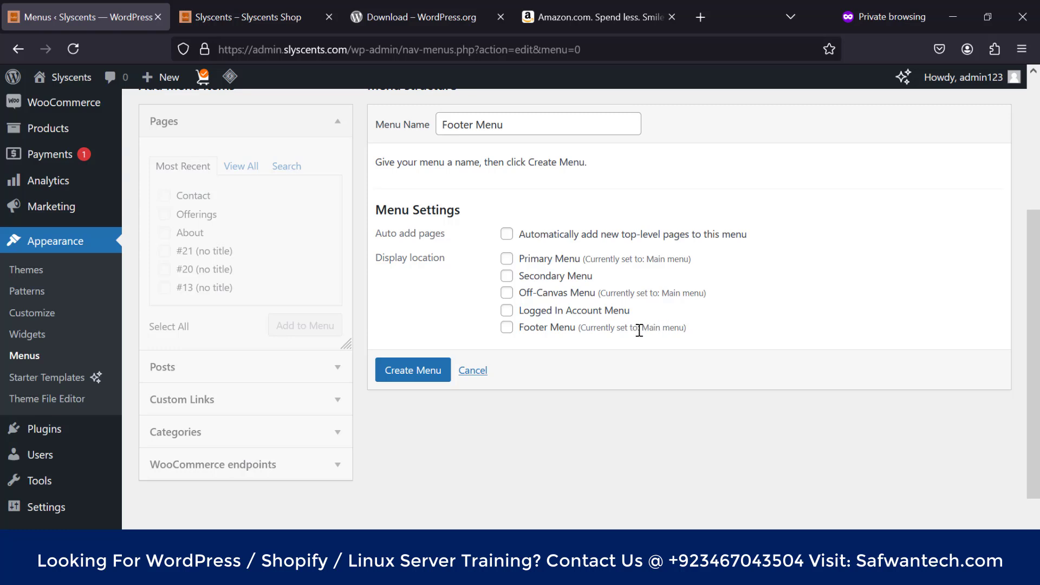
pyautogui.doubleClick(563, 333)
pyautogui.moveTo(518, 329); pyautogui.dragTo(575, 330)
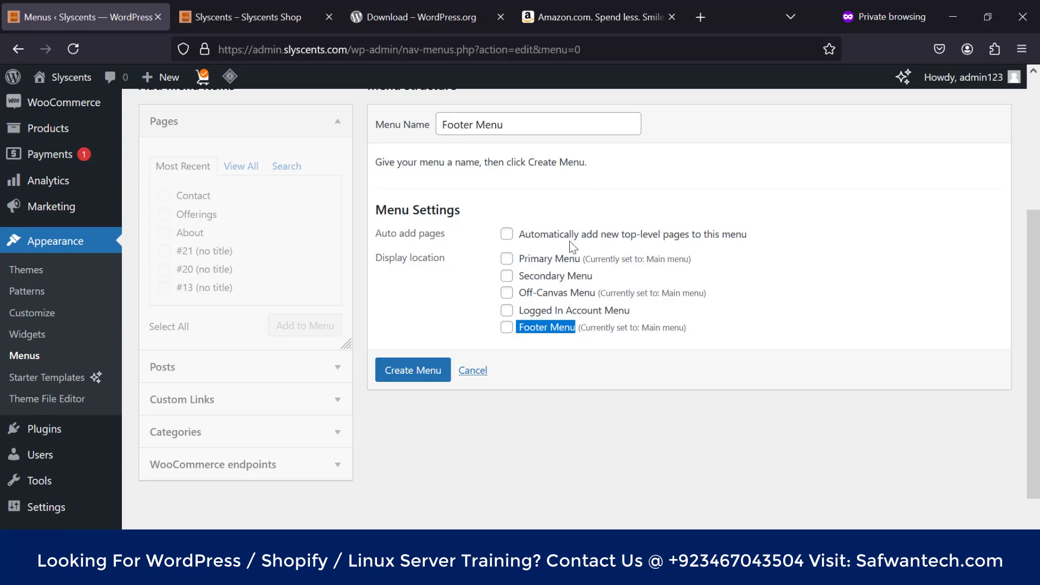
pyautogui.click(596, 332)
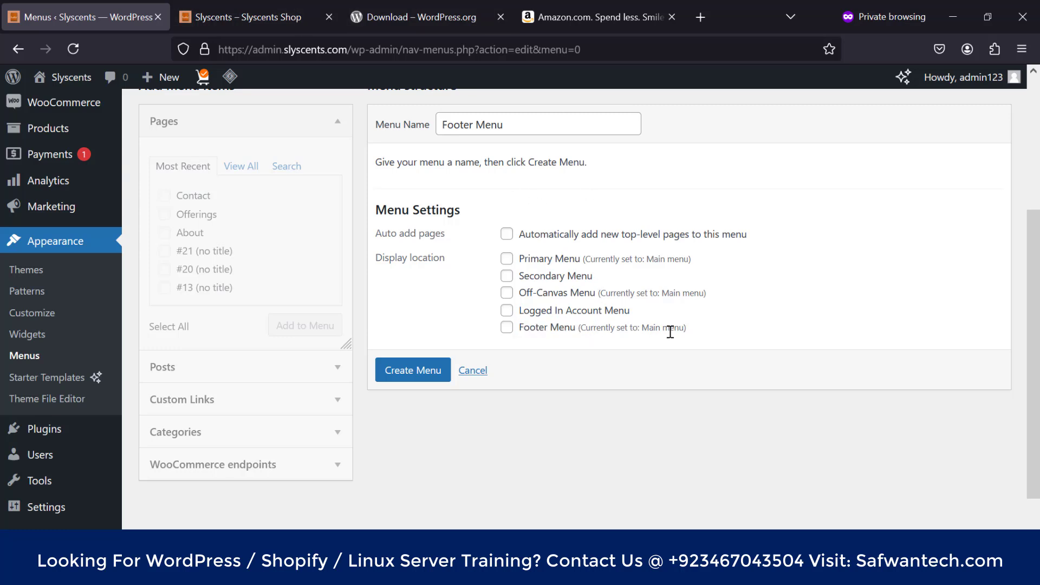
pyautogui.doubleClick(670, 332)
pyautogui.click(673, 330)
pyautogui.moveTo(685, 328); pyautogui.dragTo(648, 329)
pyautogui.click(651, 339)
# Step: Assign the new menu to the Footer Menu display location, create it, and review its settings
pyautogui.click(506, 329)
pyautogui.click(414, 374)
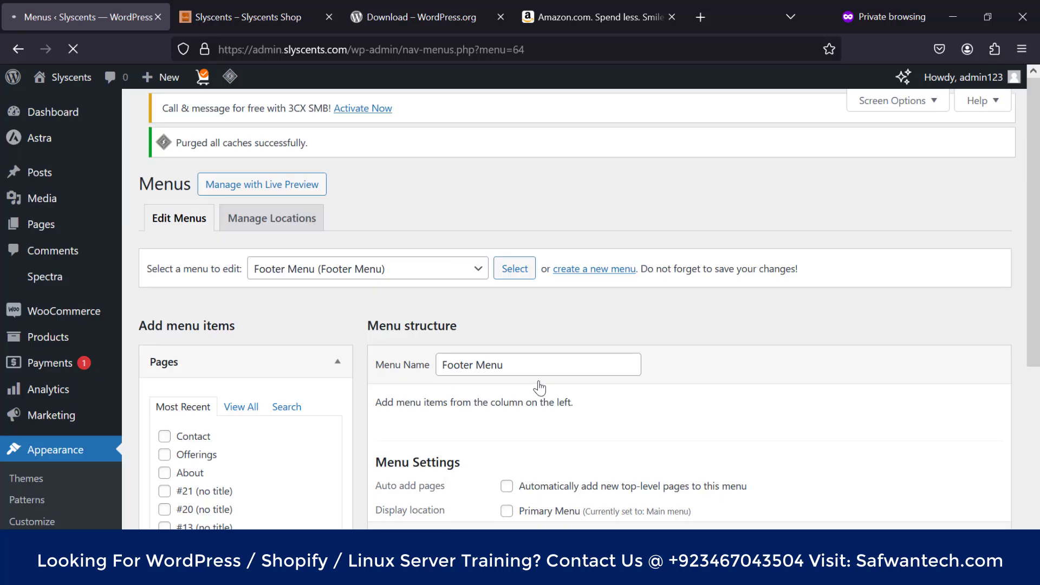
pyautogui.scroll(-5, 539, 387)
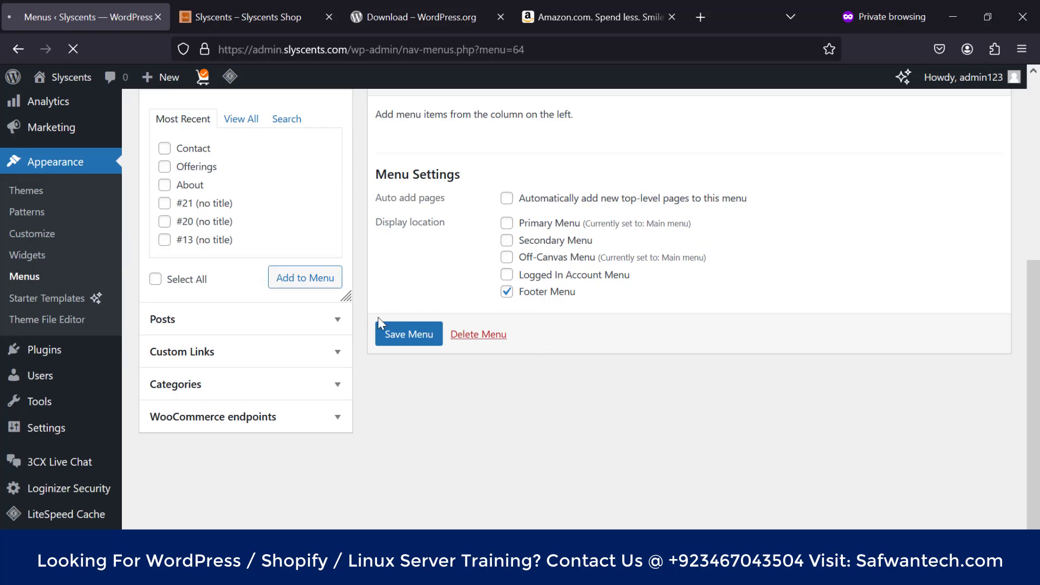
pyautogui.scroll(3, 466, 270)
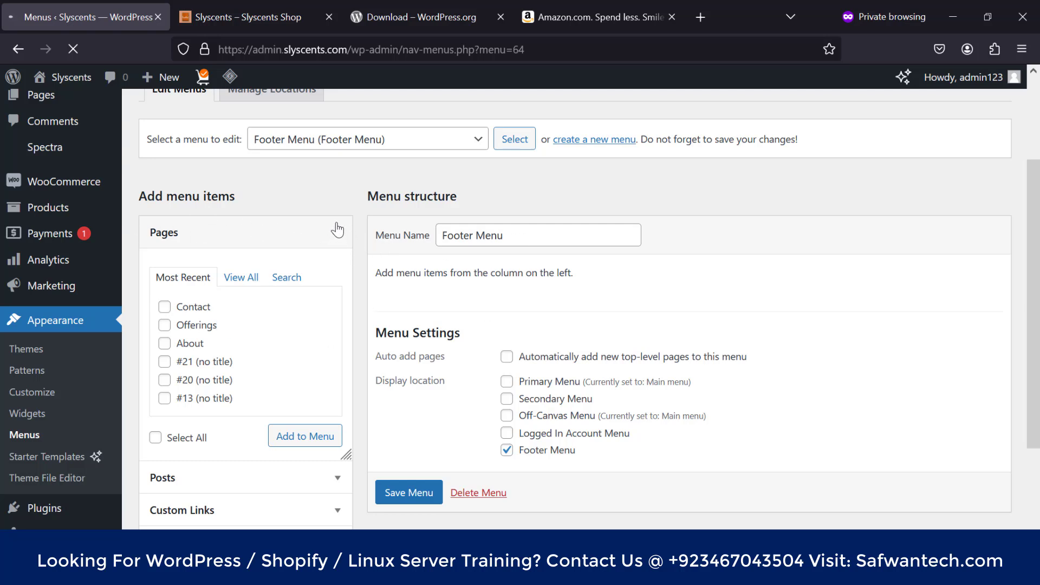
# Step: Review the menus available for editing and the Footer Menu's structure and display location settings
pyautogui.scroll(-4, 341, 233)
pyautogui.scroll(6, 412, 281)
pyautogui.click(432, 273)
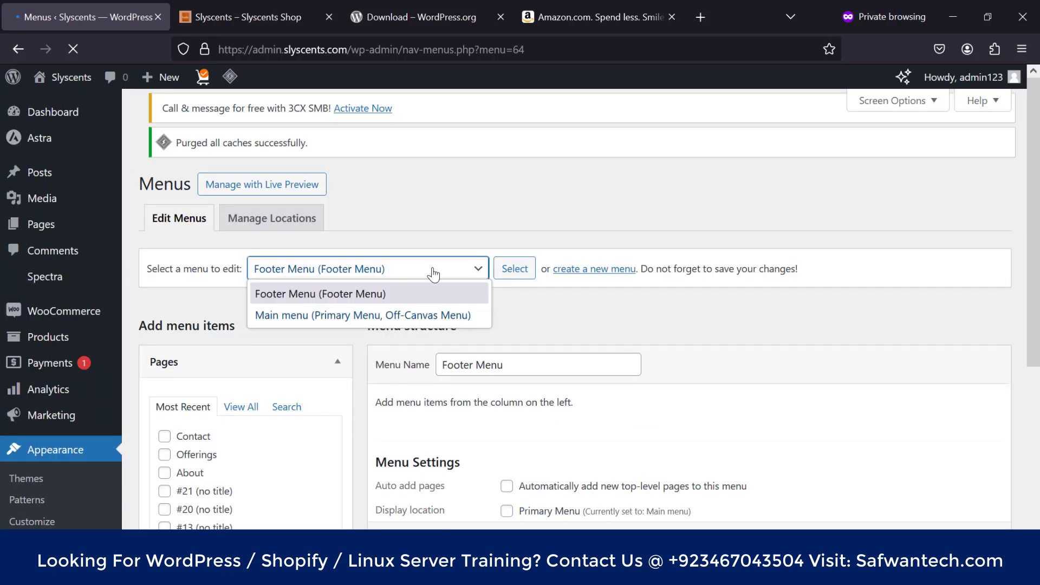
pyautogui.click(433, 273)
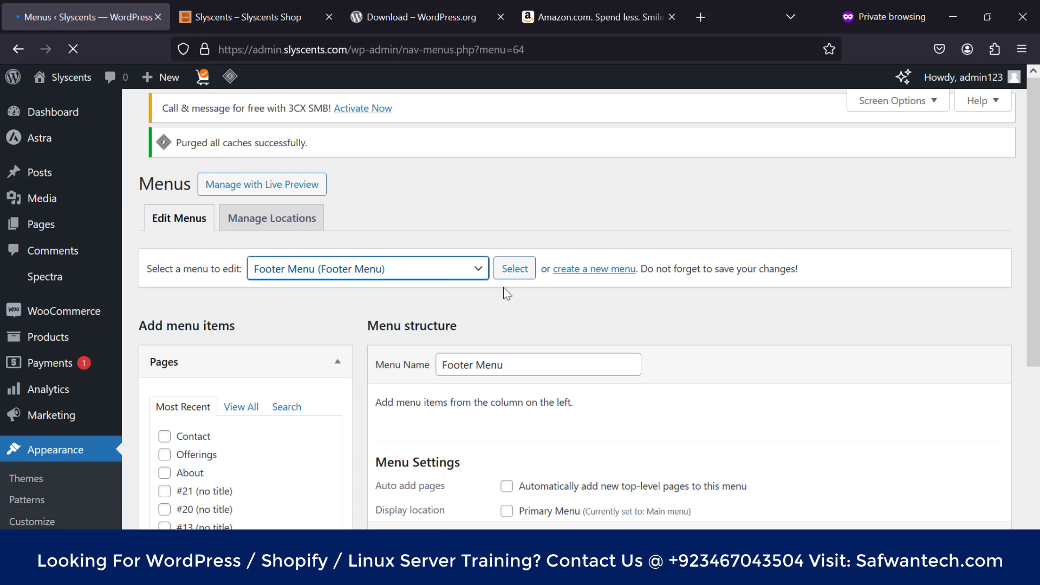
pyautogui.scroll(-3, 620, 327)
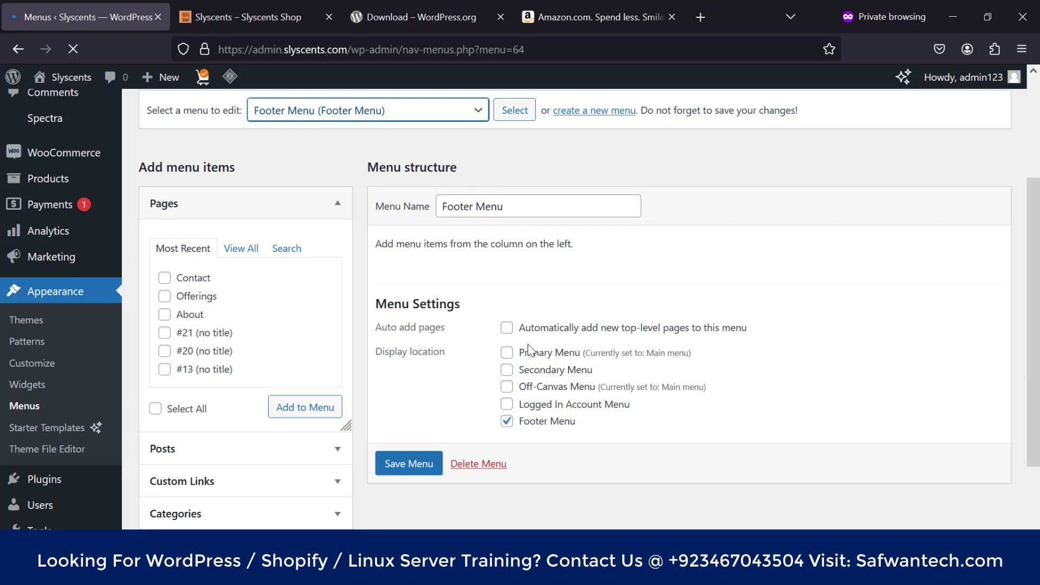
pyautogui.scroll(1, 510, 256)
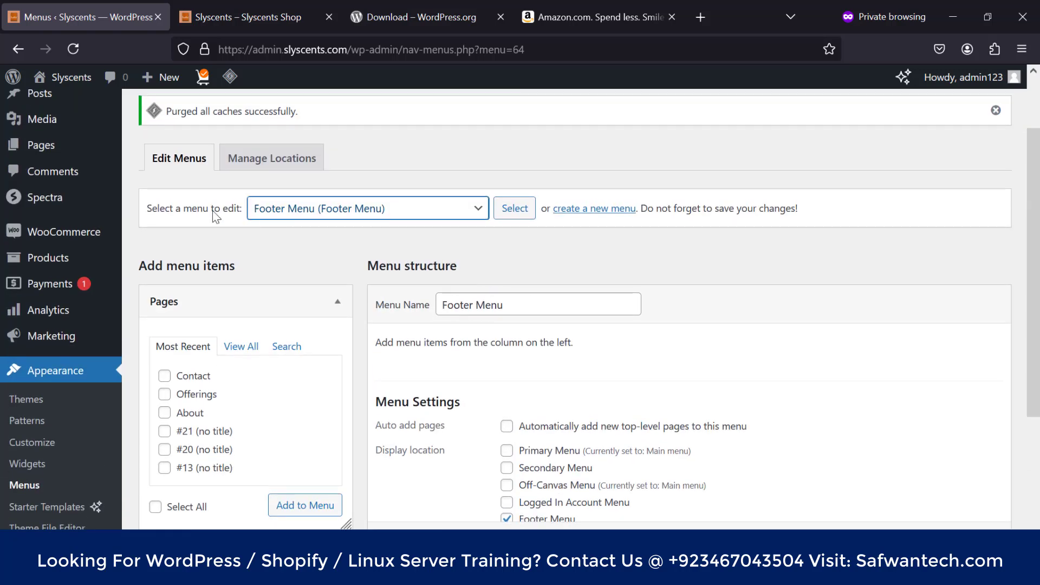
# Step: Point out the menu selection label and inspect the list of menus that can be edited
pyautogui.moveTo(147, 207); pyautogui.dragTo(244, 215)
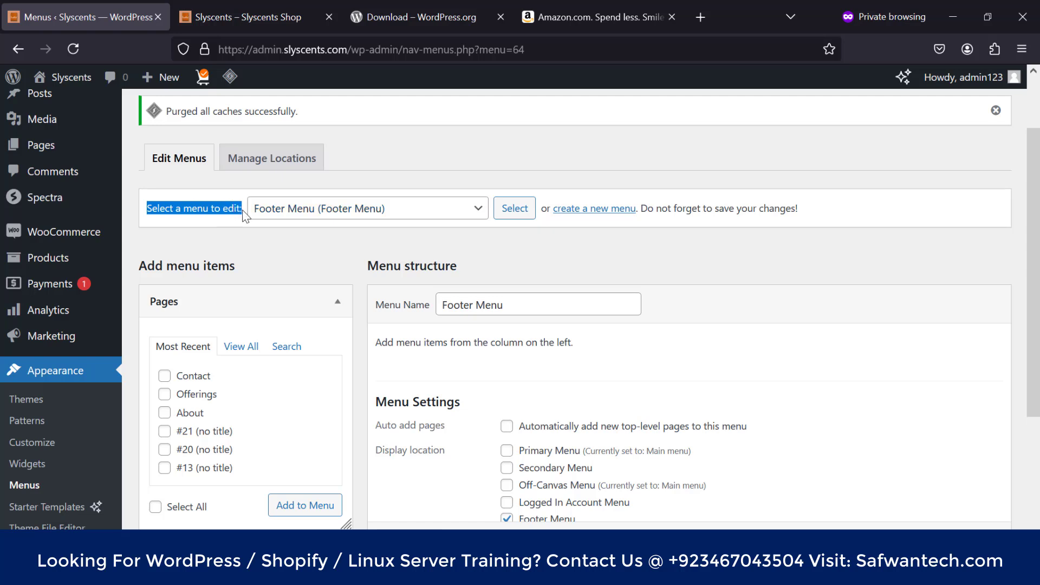
pyautogui.rightClick(242, 210)
pyautogui.click(228, 208)
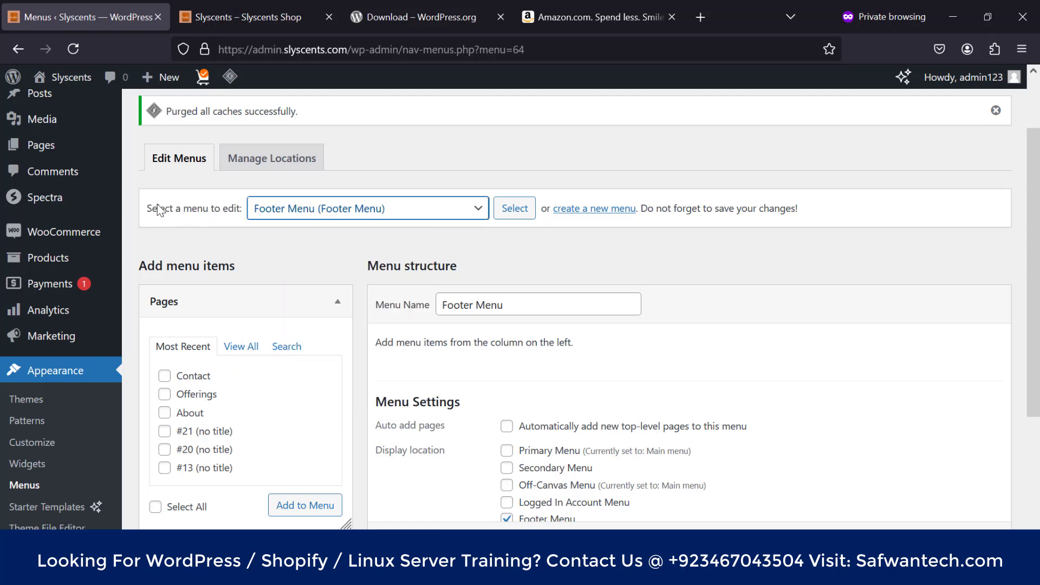
pyautogui.click(345, 207)
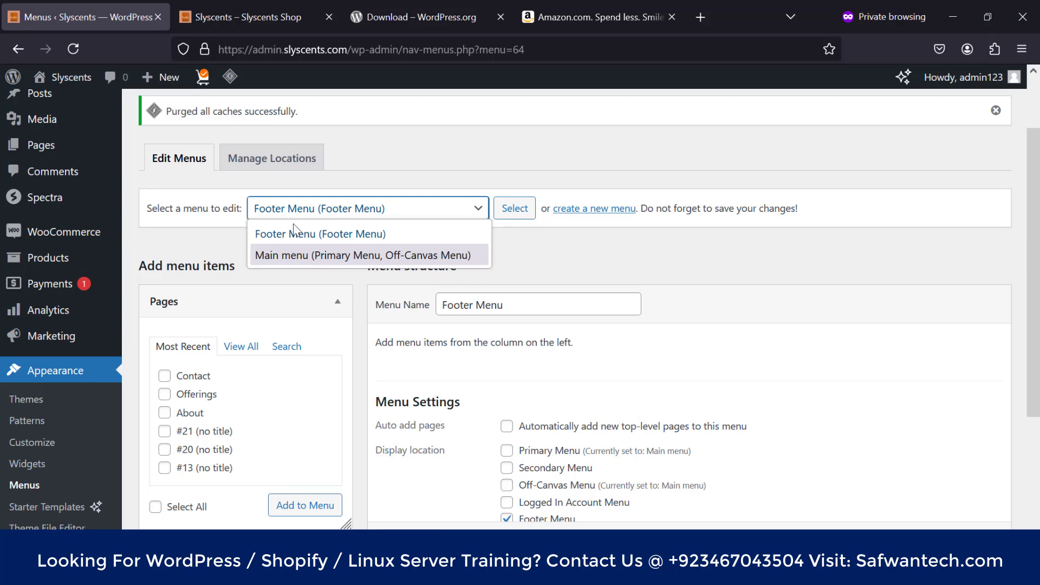
pyautogui.click(241, 17)
pyautogui.click(124, 18)
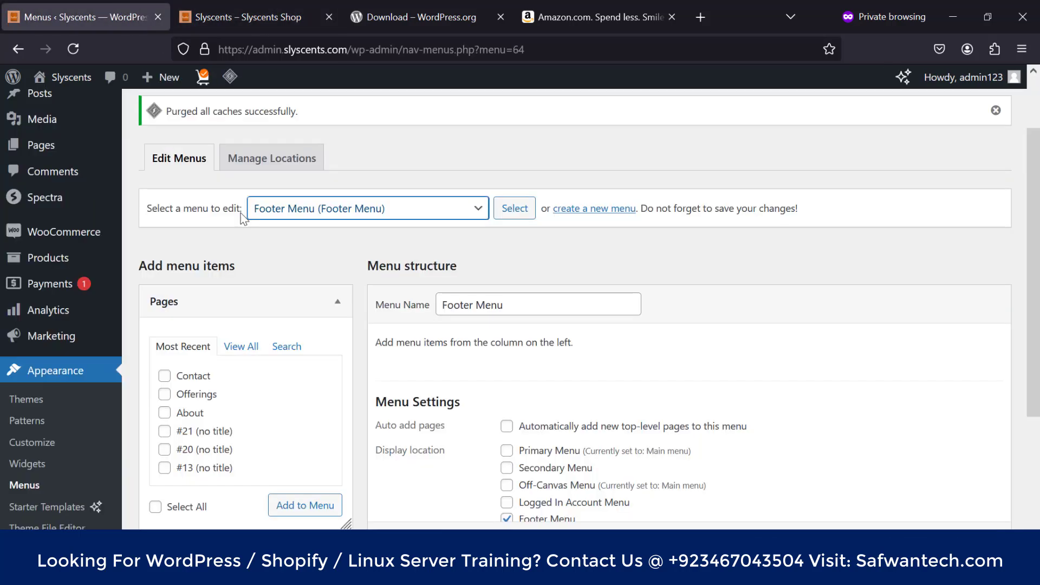
# Step: Compare the menus available for editing with the header navigation on the live Slyscents homepage
pyautogui.click(401, 211)
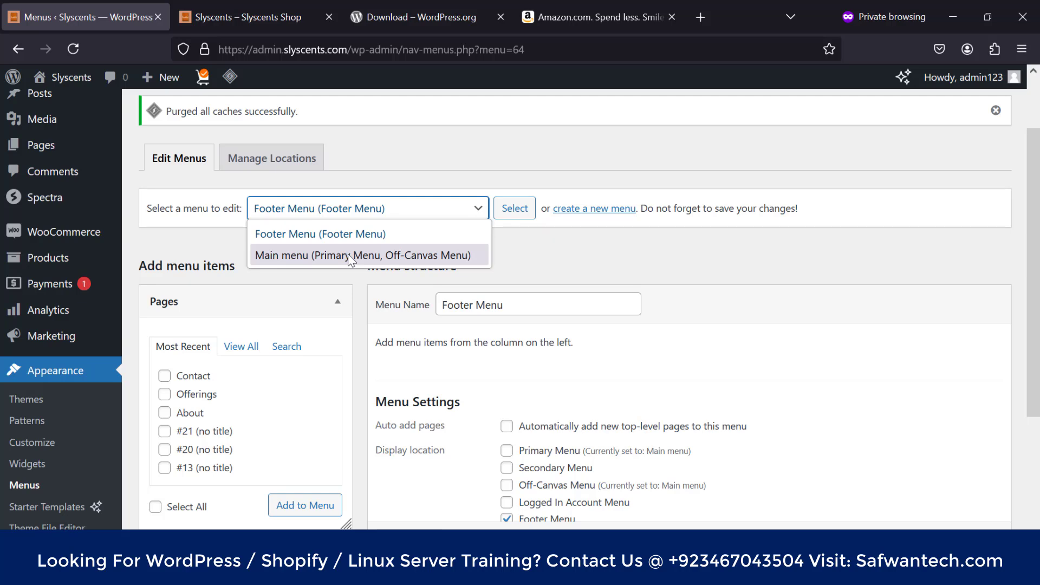
pyautogui.click(269, 5)
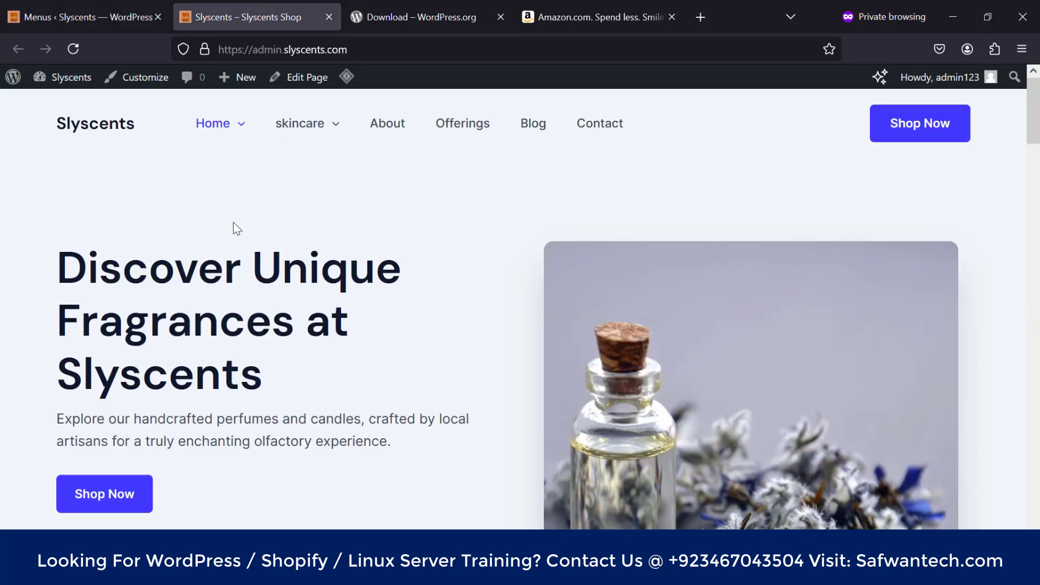
pyautogui.click(90, 17)
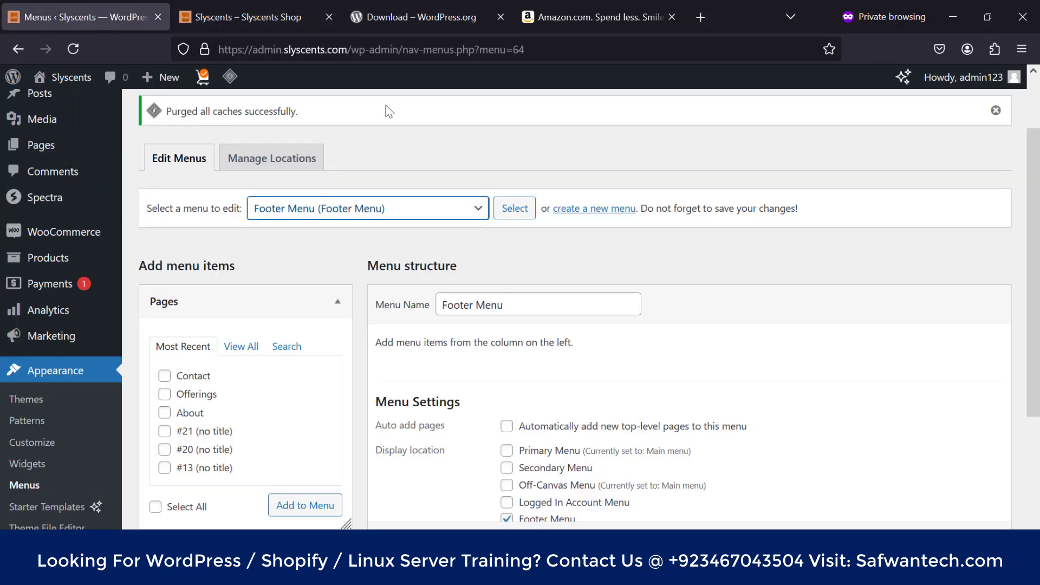
pyautogui.click(227, 18)
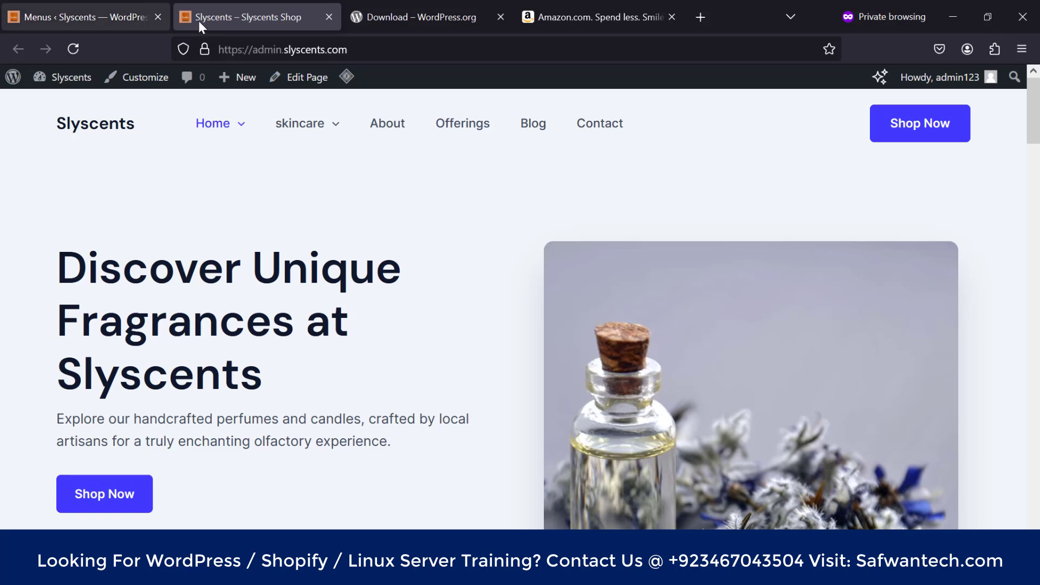
pyautogui.click(32, 16)
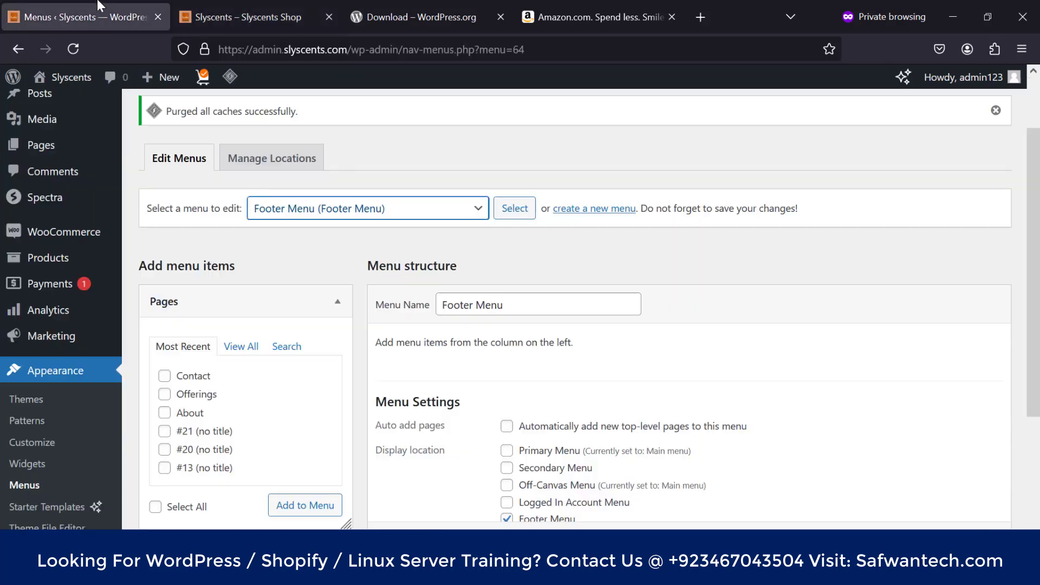
pyautogui.click(479, 211)
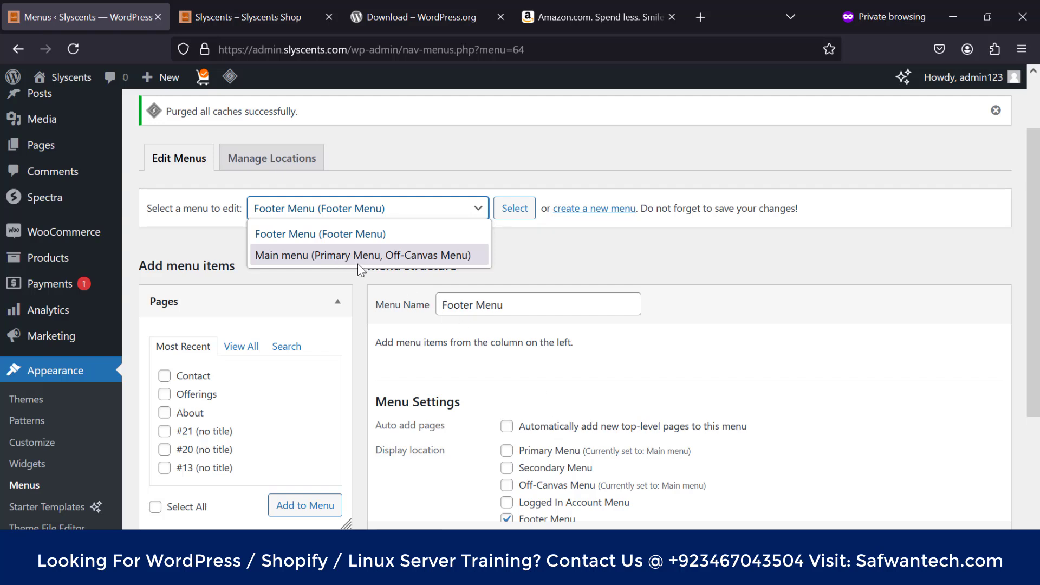
pyautogui.click(269, 6)
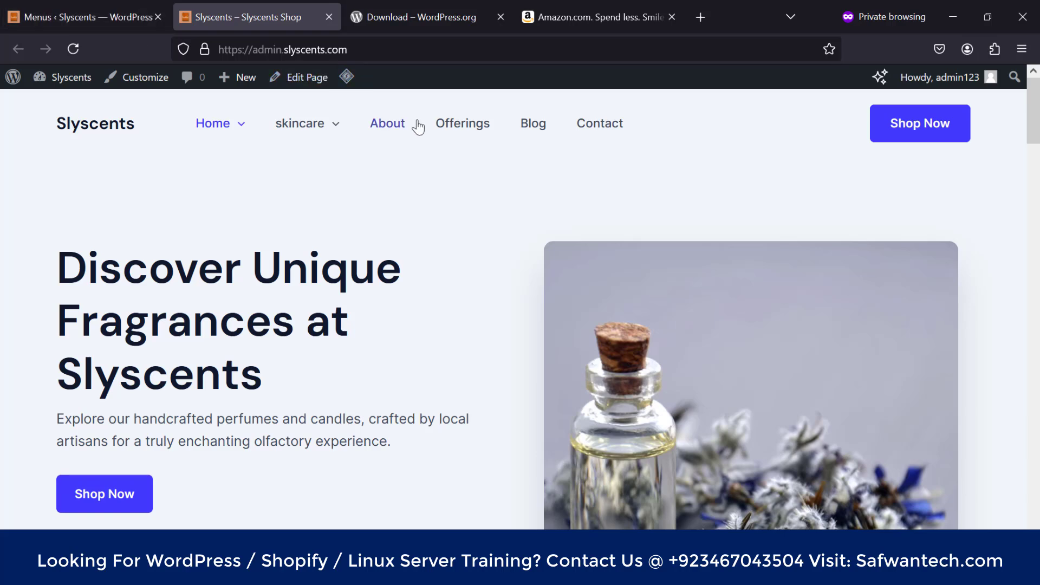
pyautogui.click(121, 8)
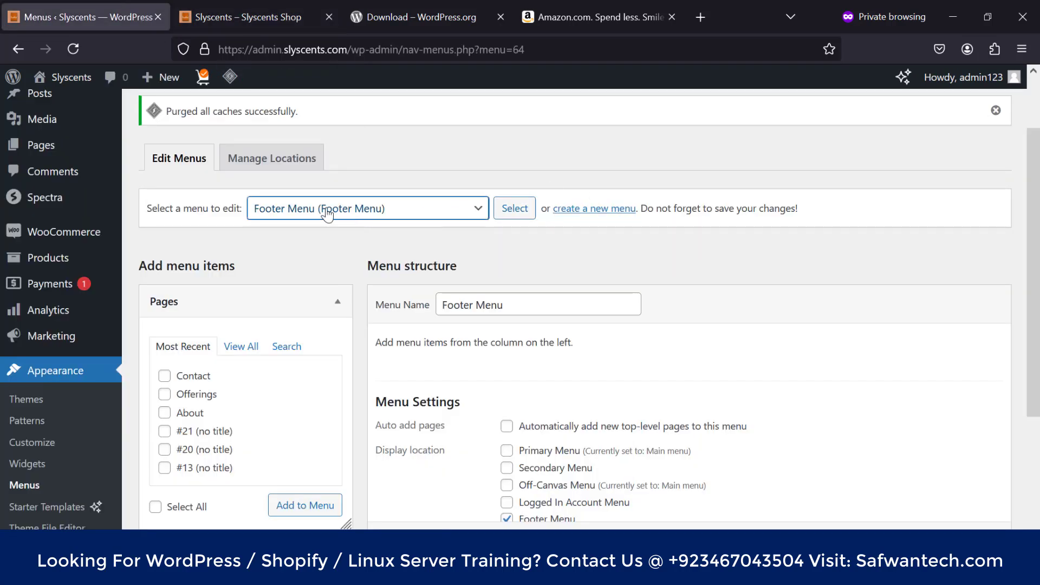
# Step: Examine the full list of site pages, the other menu item sources and the Footer Menu's structure area
pyautogui.scroll(-3, 334, 210)
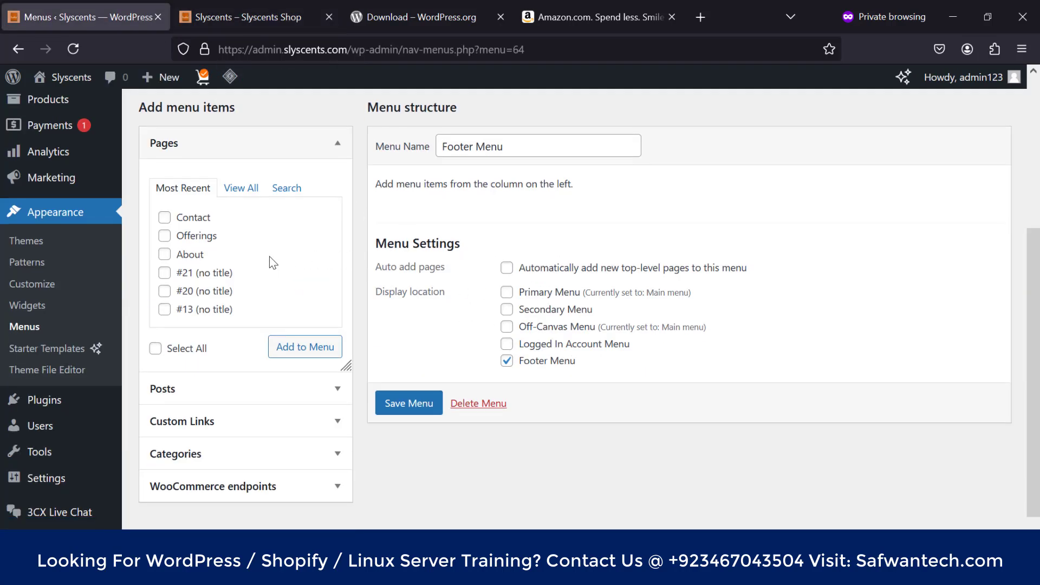
pyautogui.click(241, 188)
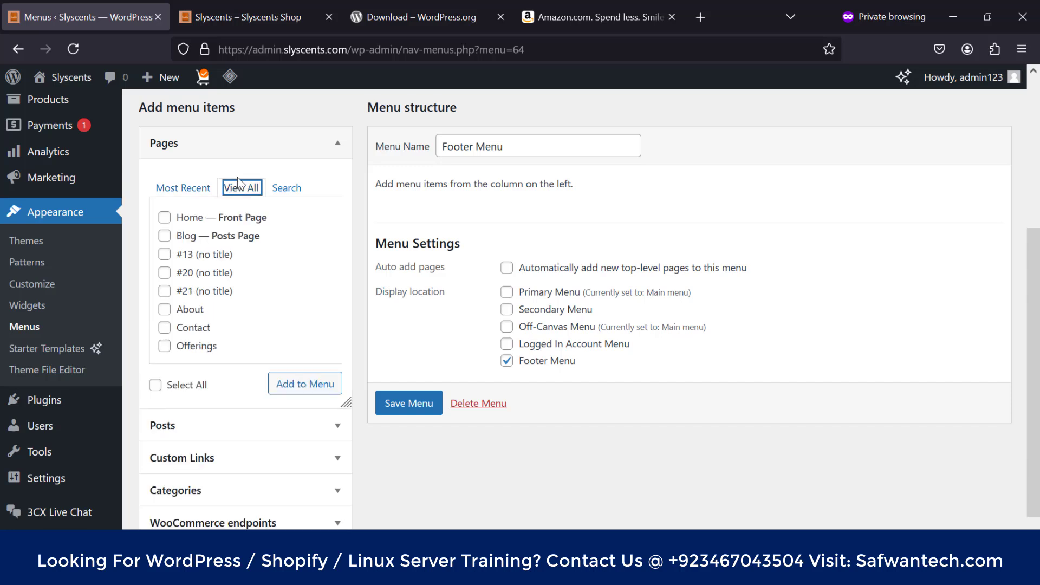
pyautogui.click(321, 154)
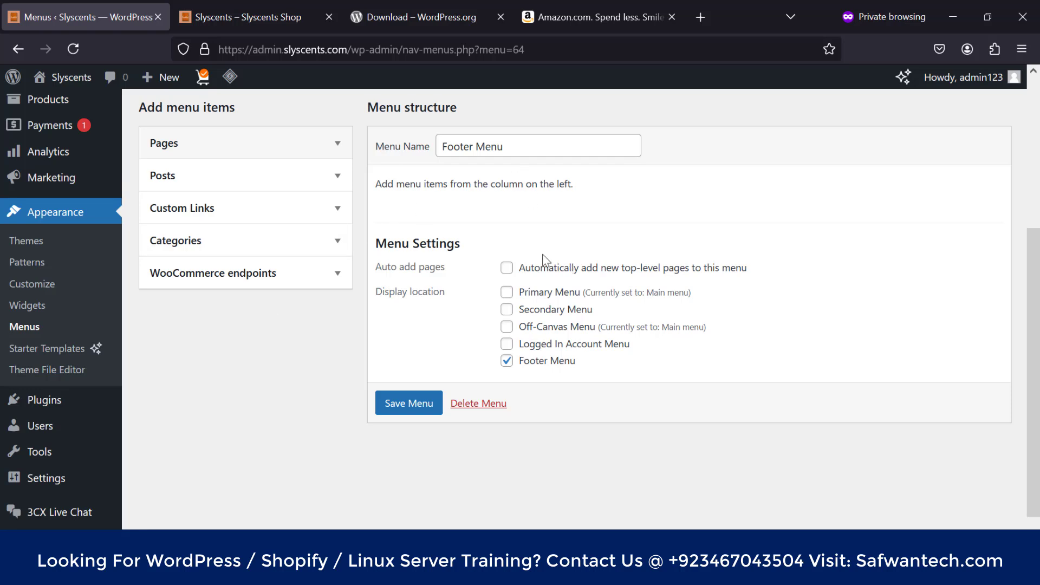
pyautogui.click(476, 146)
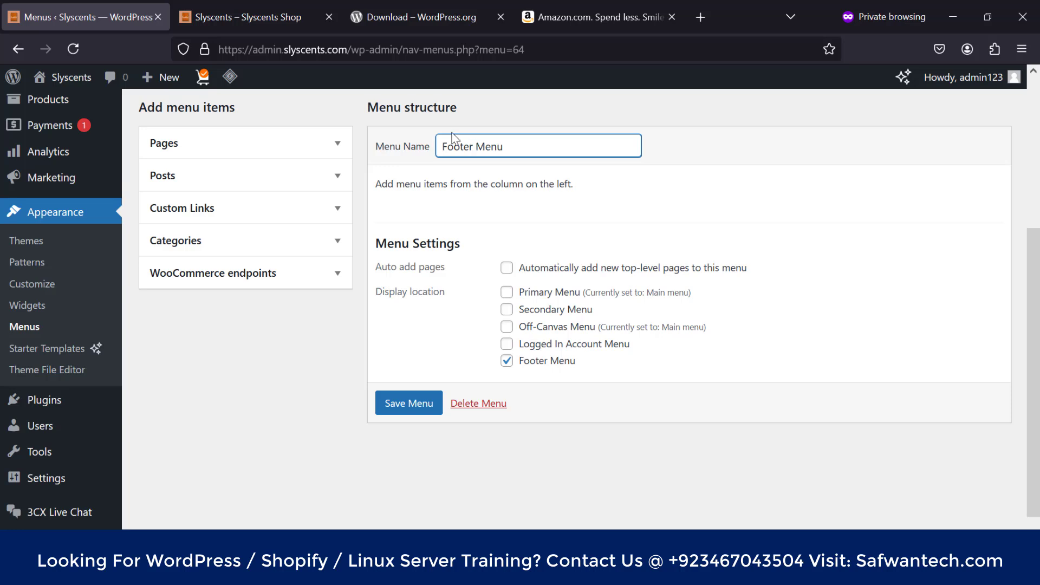
pyautogui.moveTo(382, 184); pyautogui.dragTo(583, 200)
pyautogui.click(611, 194)
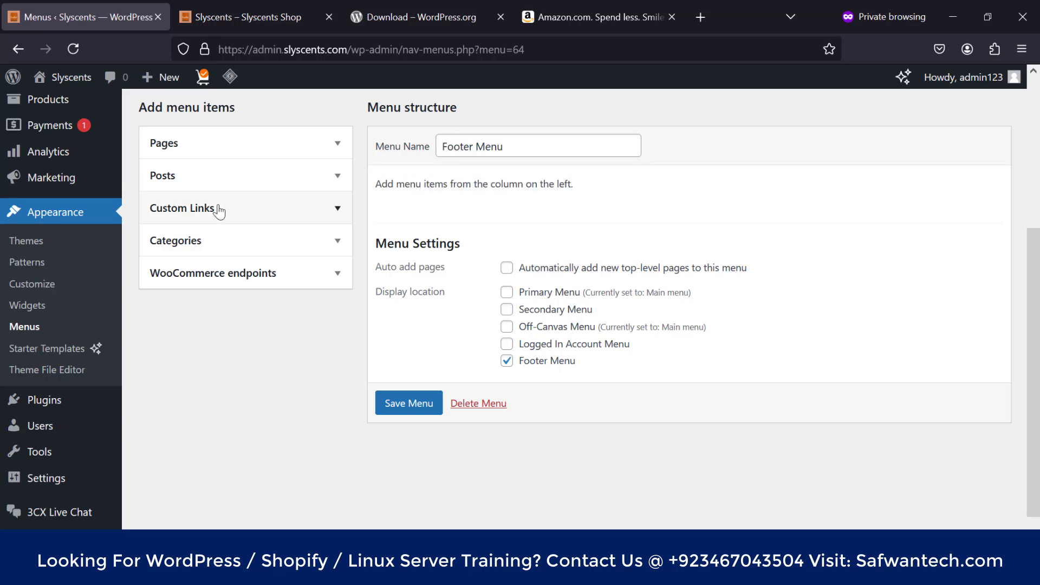
# Step: Add the About and Contact pages to the Footer Menu and save the menu
pyautogui.click(173, 158)
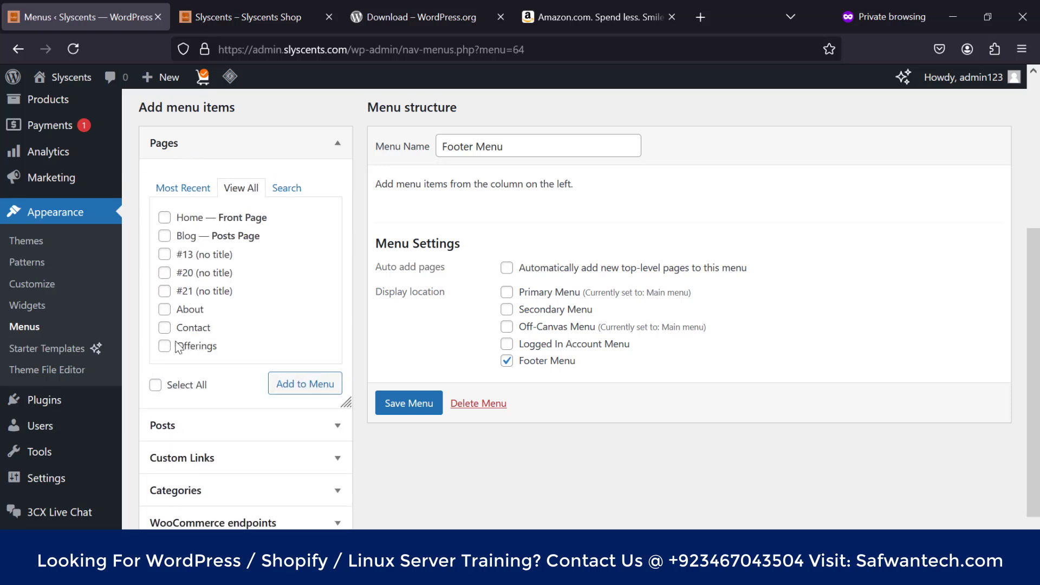
pyautogui.click(164, 328)
pyautogui.click(164, 310)
pyautogui.click(310, 383)
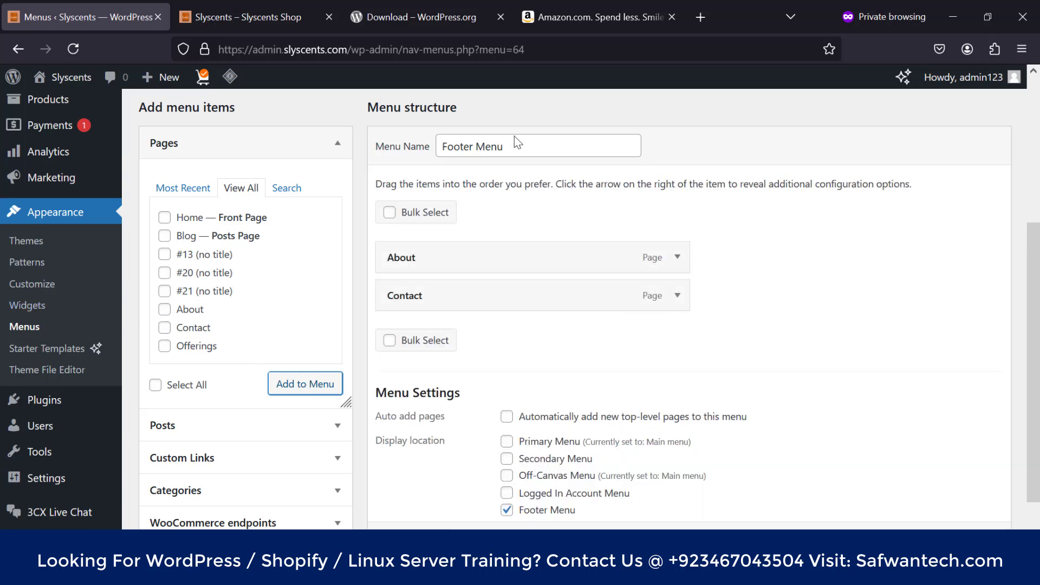
pyautogui.click(386, 214)
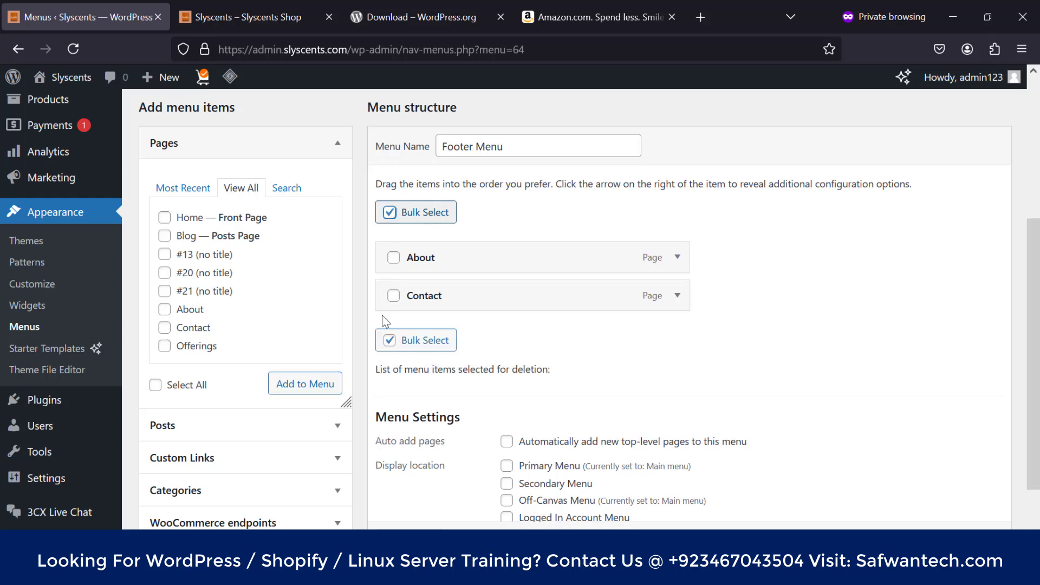
pyautogui.click(389, 213)
pyautogui.scroll(-2, 577, 279)
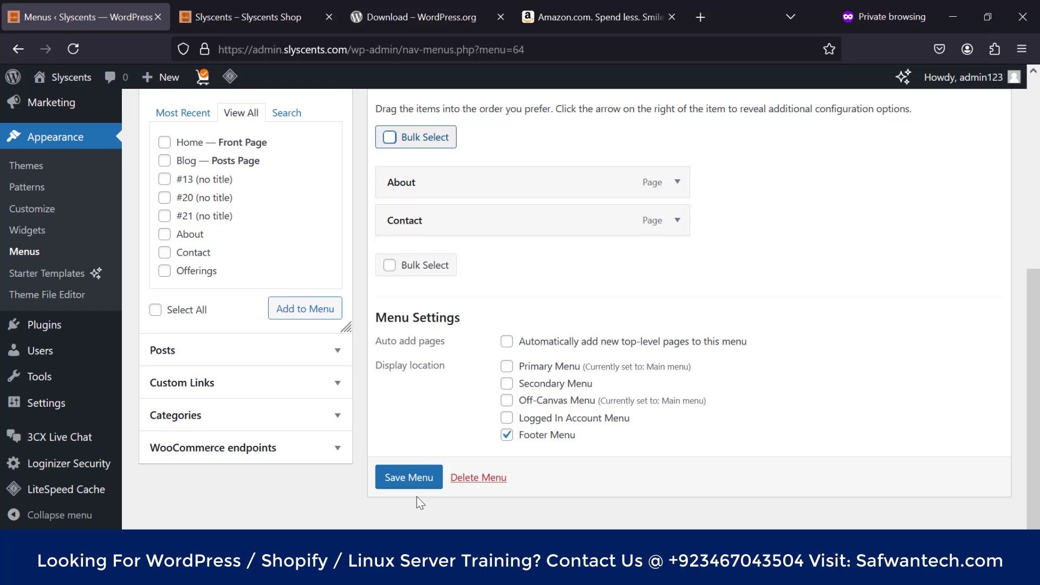
pyautogui.click(405, 483)
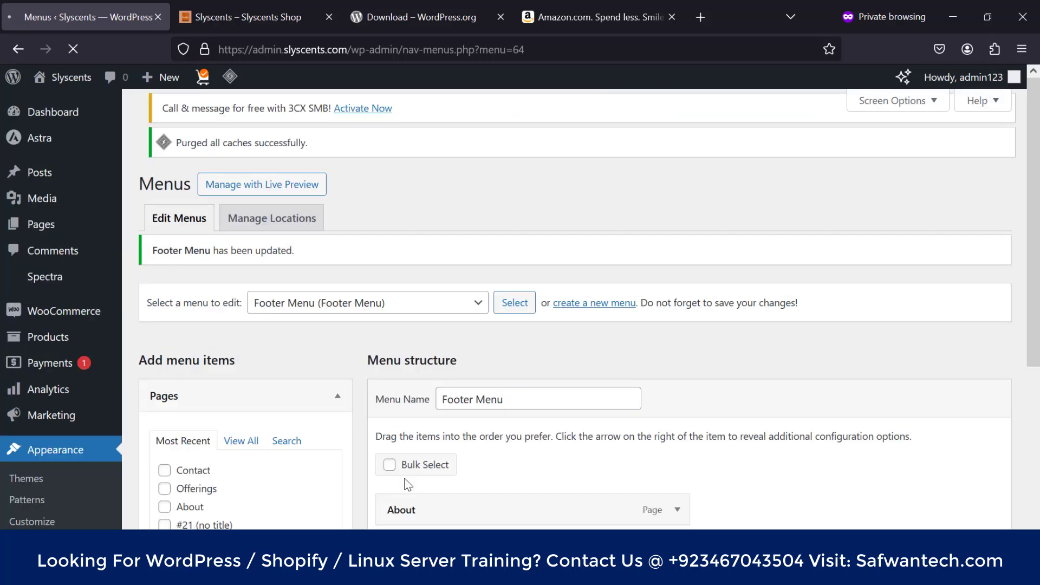
# Step: Load the Main menu (Primary Menu, Off-Canvas Menu) for editing
pyautogui.click(377, 303)
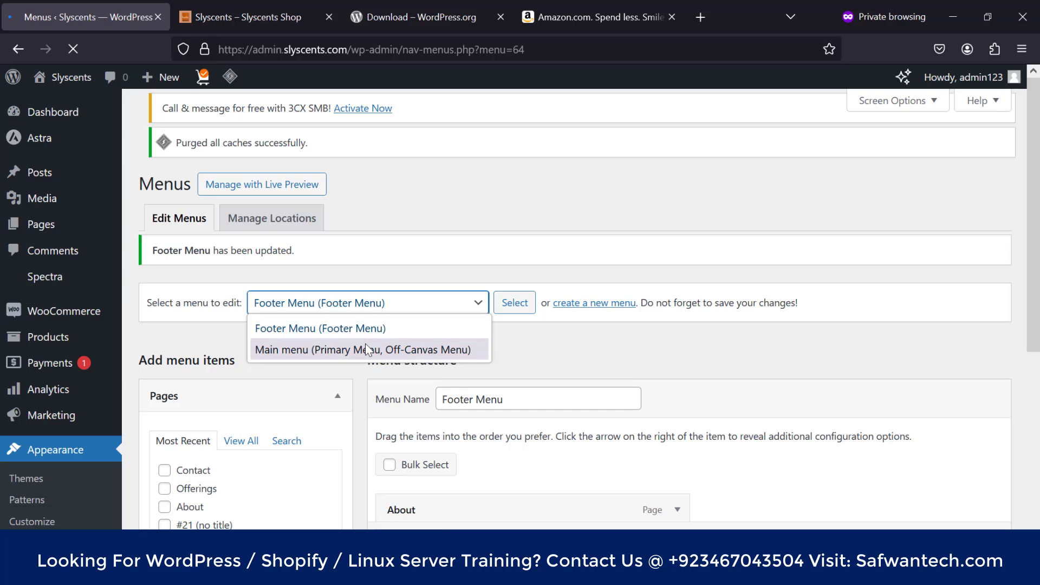
pyautogui.click(382, 349)
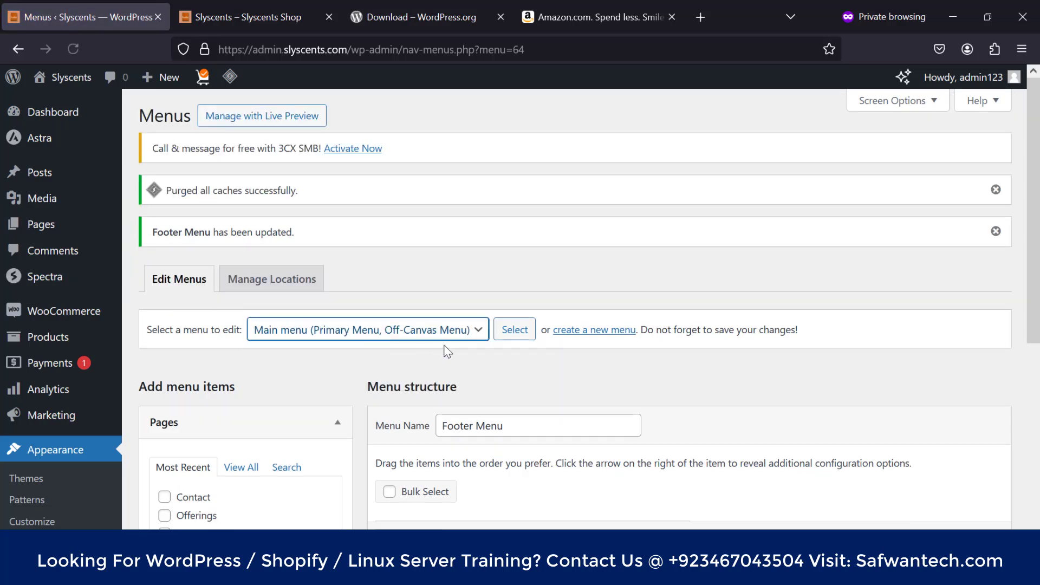
pyautogui.click(515, 331)
pyautogui.scroll(-5, 532, 329)
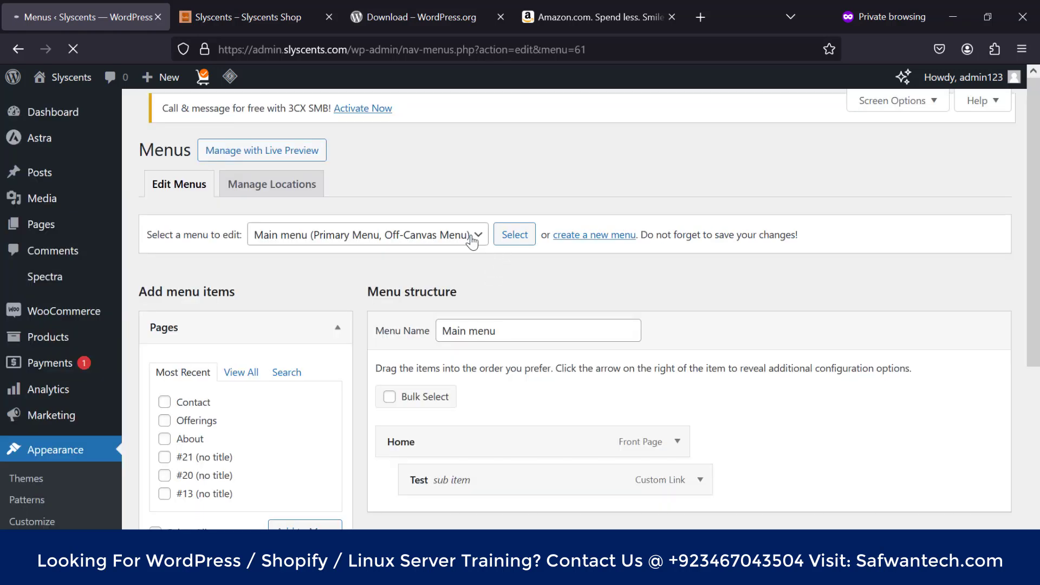
# Step: Review the Main menu's items and display locations, and check the list of menus available for editing
pyautogui.click(472, 241)
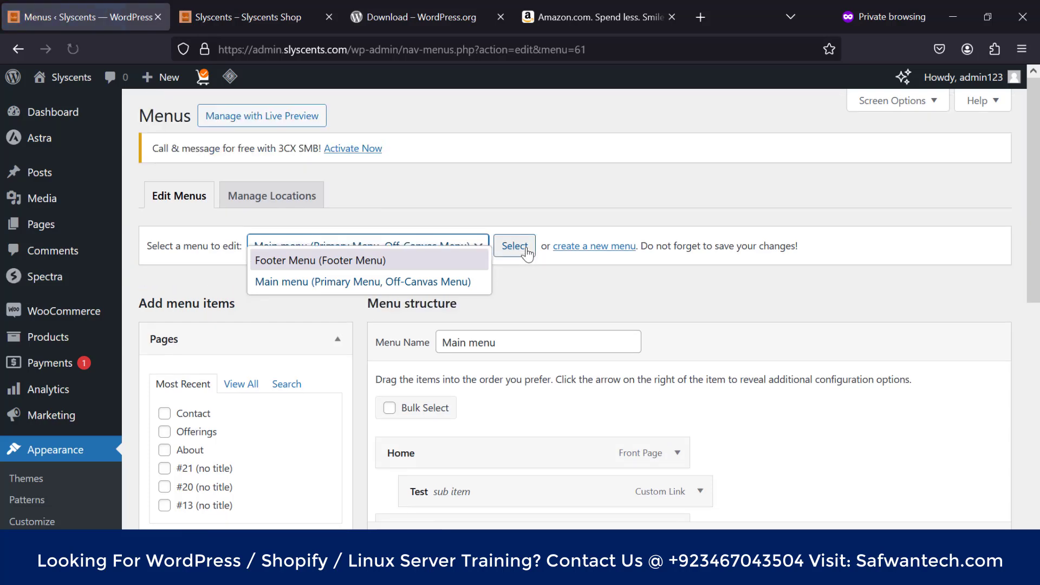
pyautogui.scroll(-10, 692, 302)
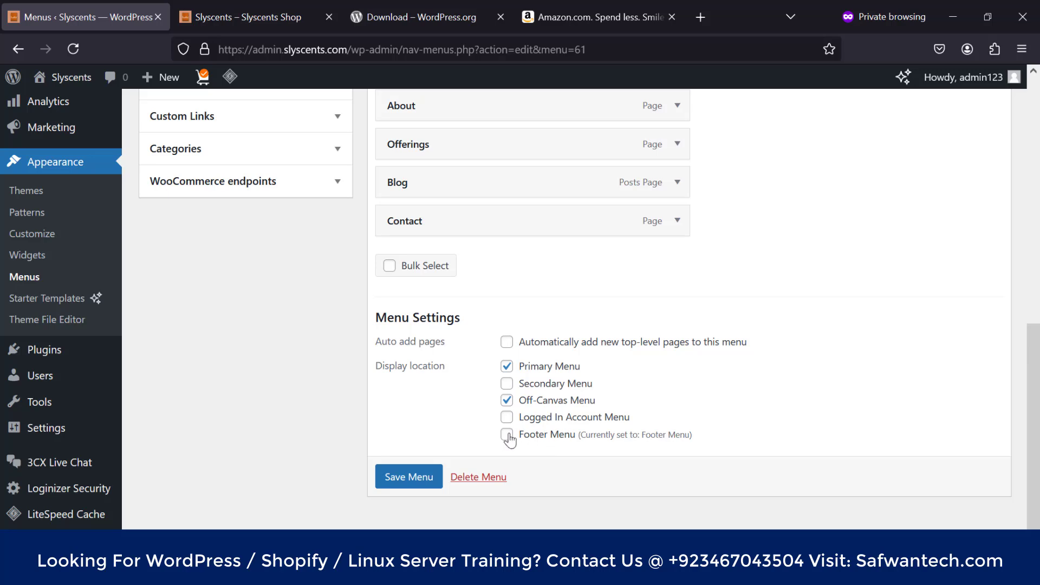
pyautogui.scroll(10, 325, 182)
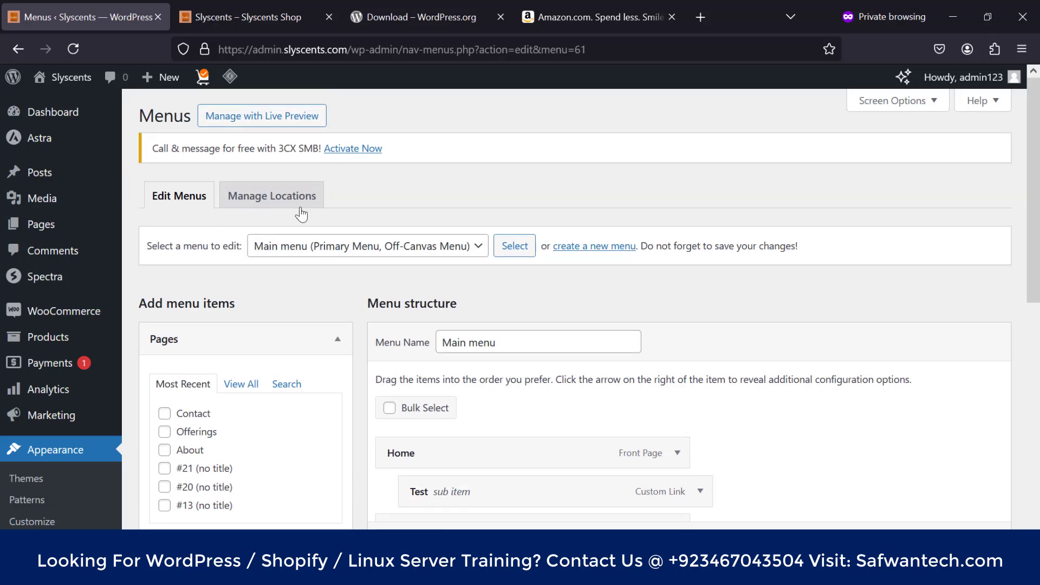
pyautogui.click(309, 252)
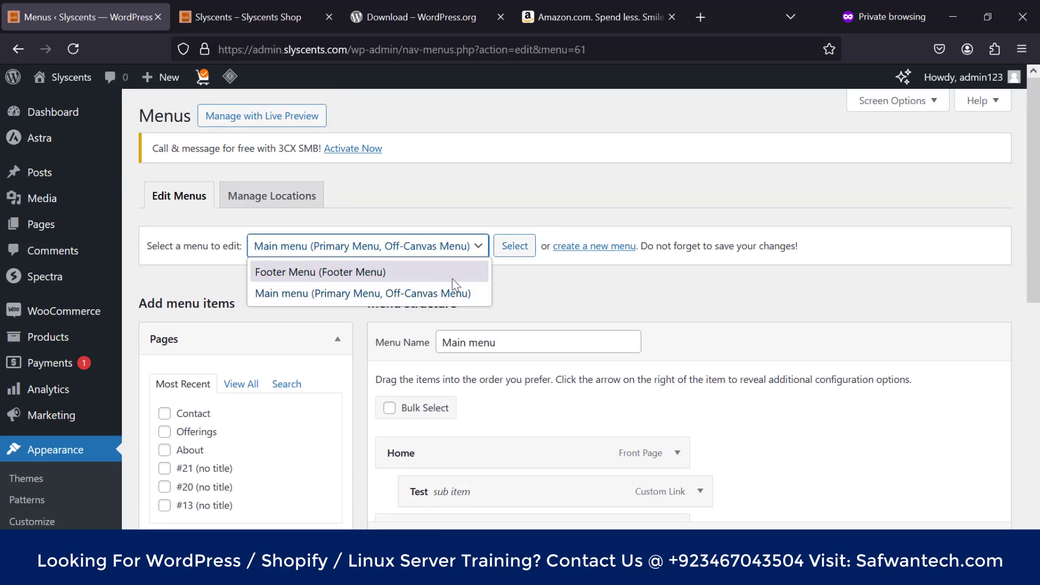
pyautogui.click(807, 439)
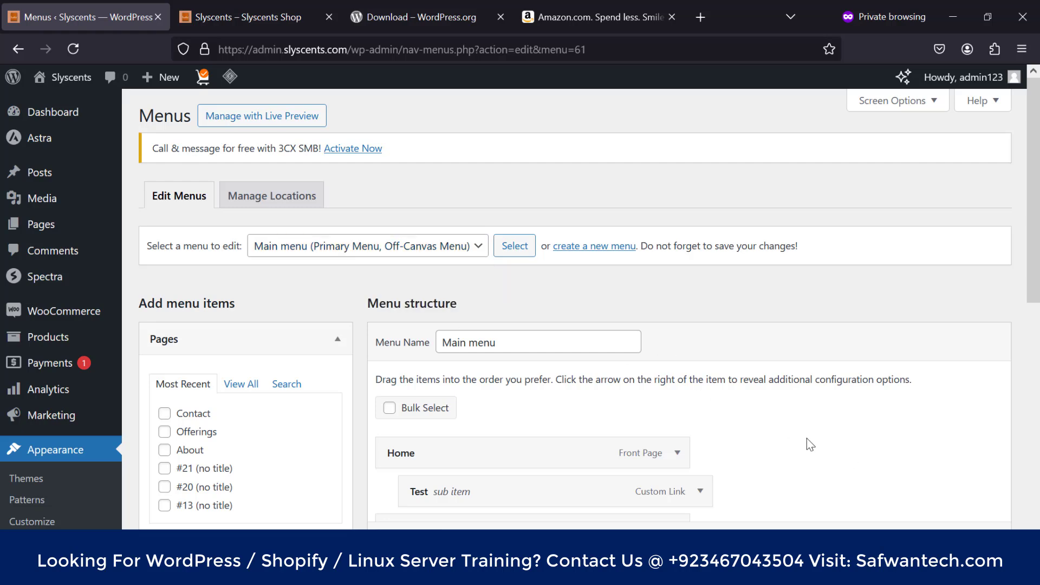
pyautogui.scroll(-5, 808, 439)
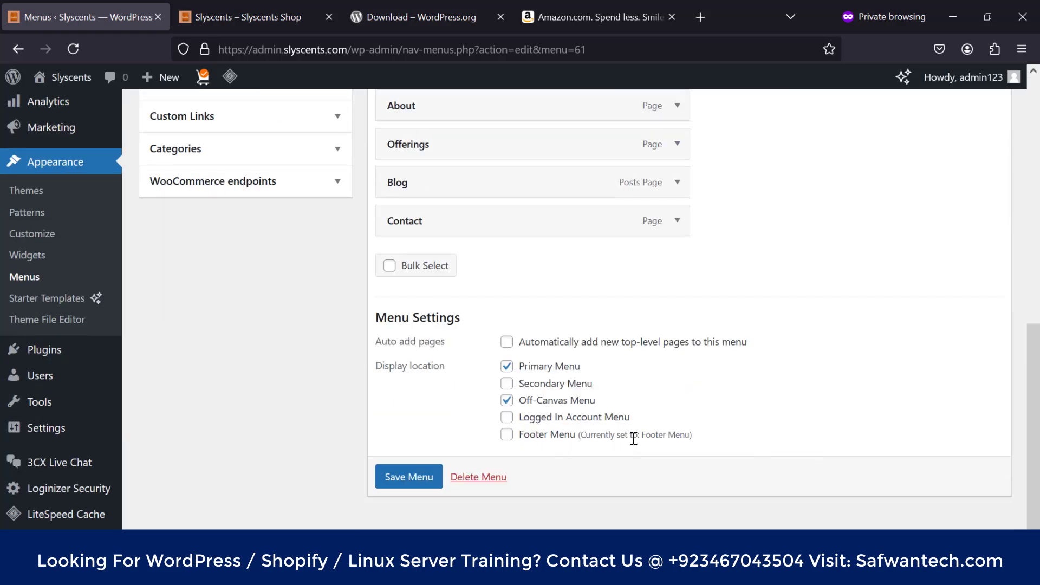
# Step: Check the Main menu's Footer Menu location note, and reload the Slyscents storefront to inspect the footer links
pyautogui.moveTo(646, 435); pyautogui.dragTo(697, 443)
pyautogui.click(700, 446)
pyautogui.click(262, 6)
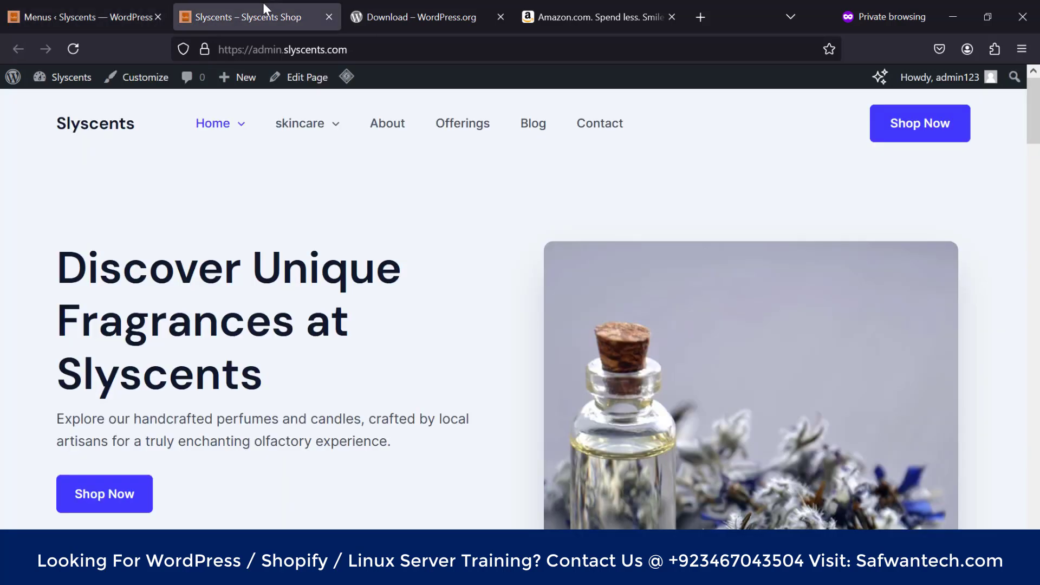
pyautogui.scroll(-15, 514, 309)
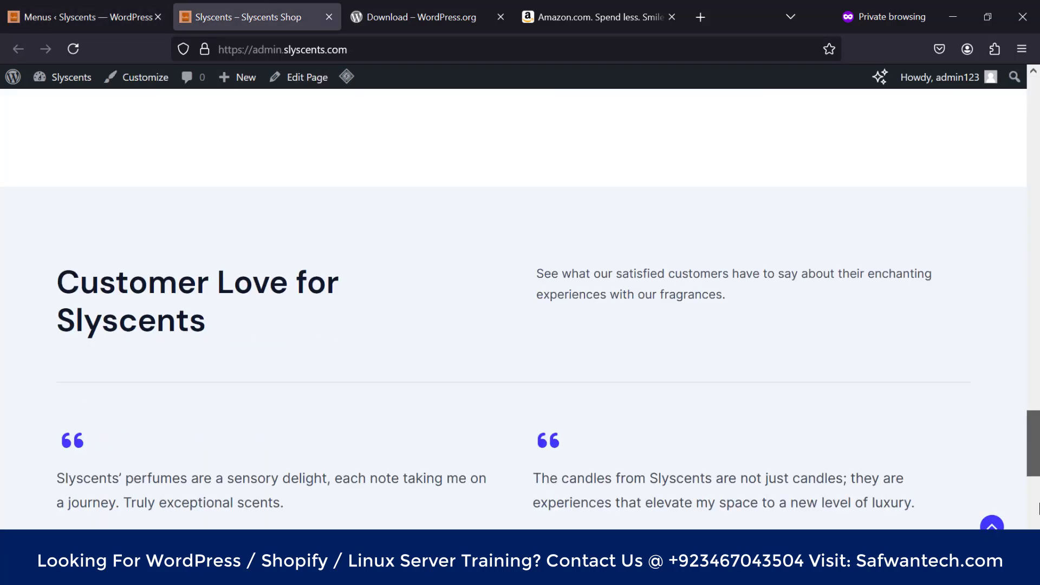
pyautogui.scroll(-2, 513, 308)
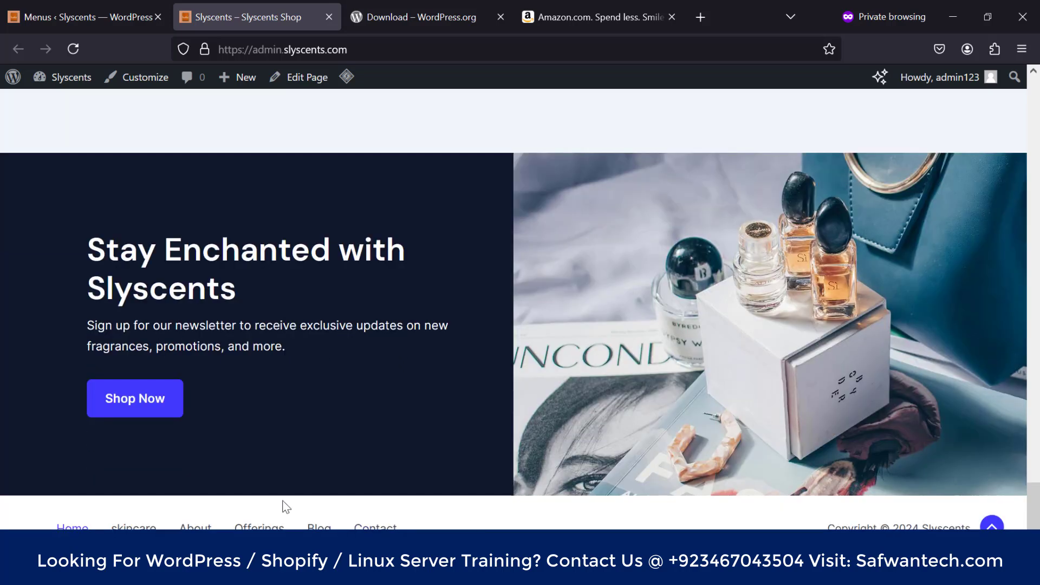
pyautogui.click(74, 49)
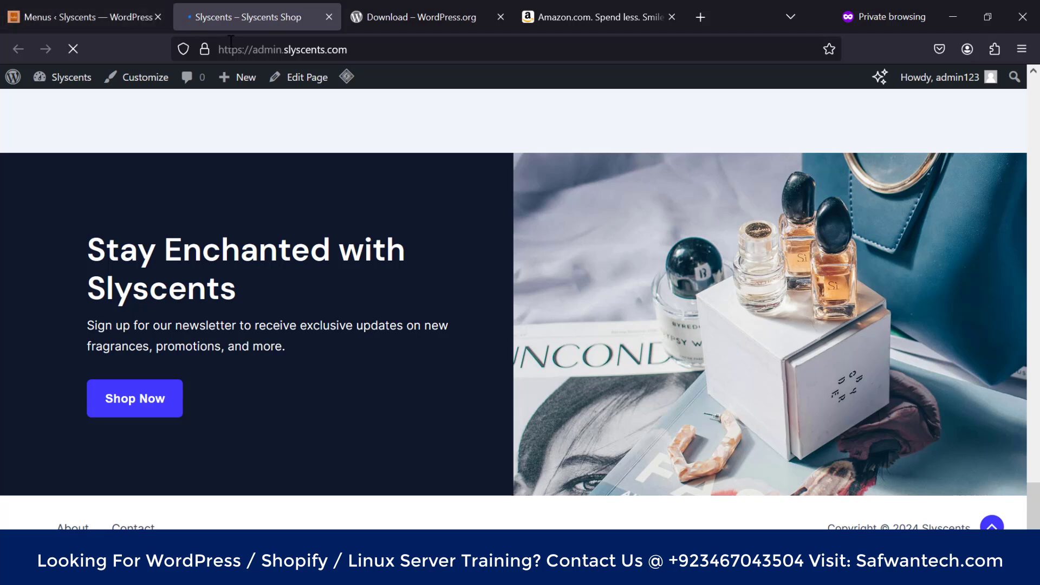
# Step: Return to the menu editor and choose Footer Menu (Footer Menu) as the menu to edit
pyautogui.click(13, 6)
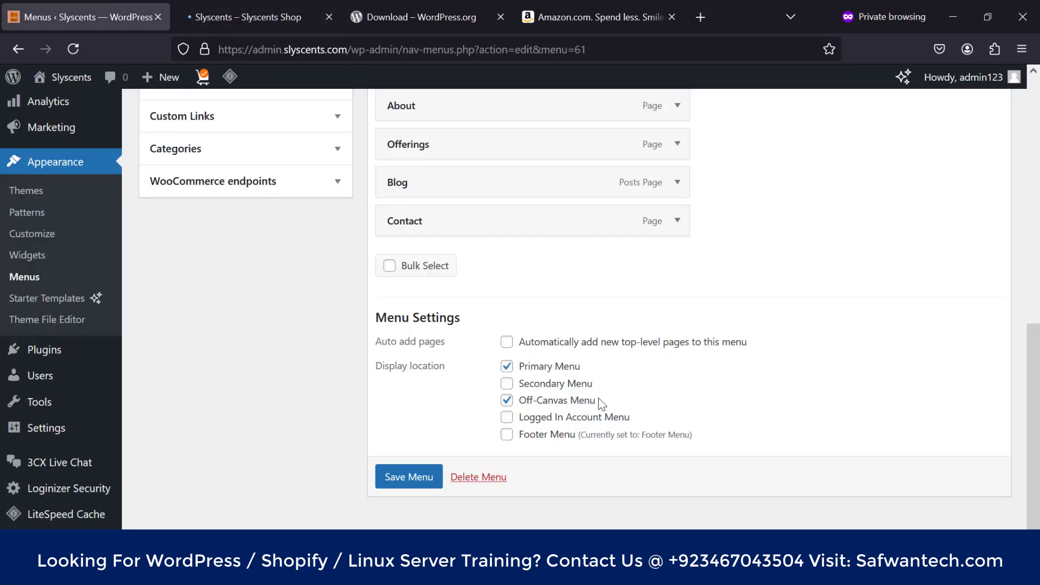
pyautogui.scroll(7, 441, 260)
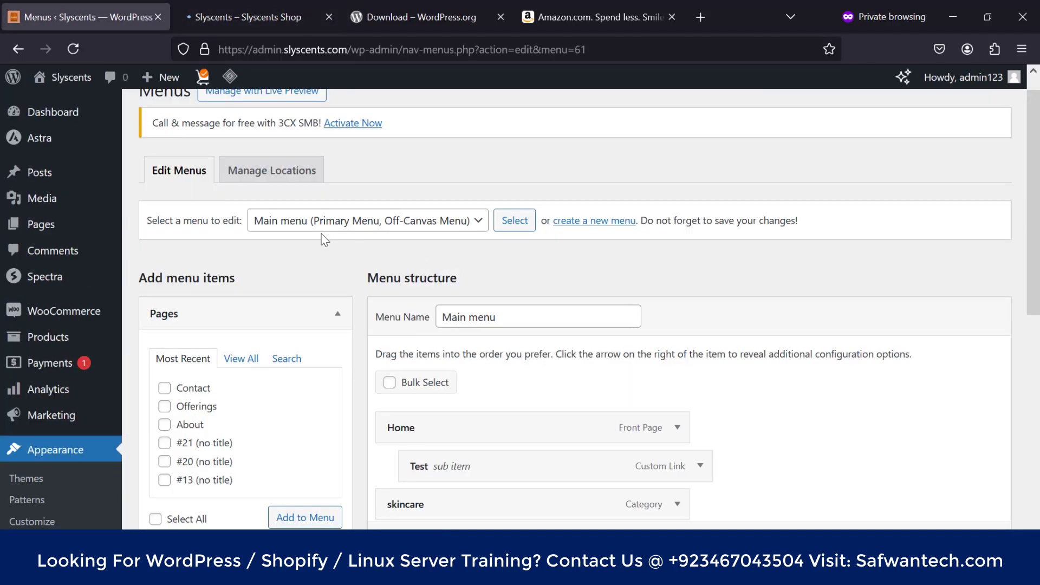
pyautogui.click(324, 226)
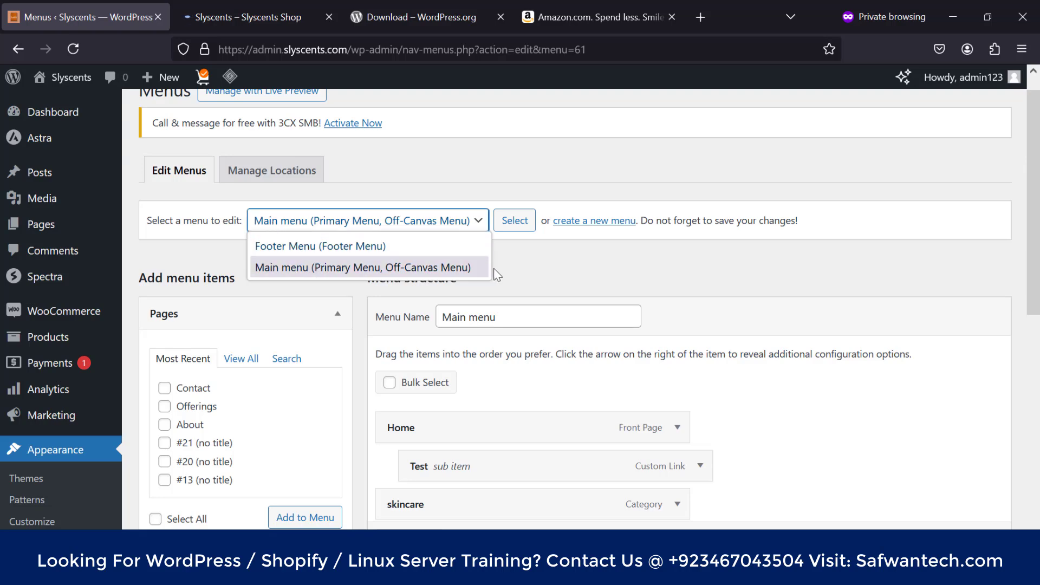
pyautogui.click(398, 246)
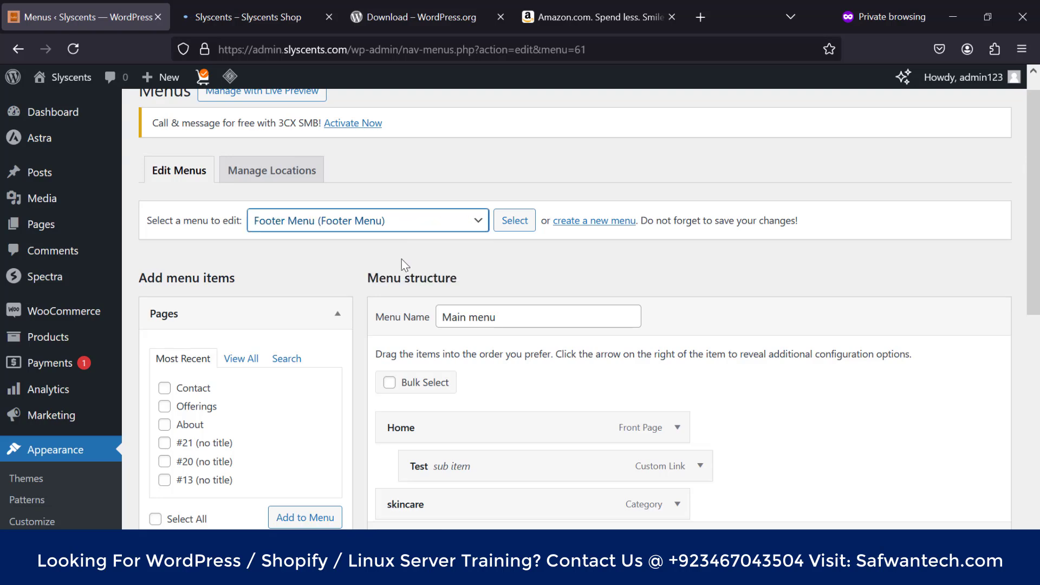
pyautogui.scroll(-7, 466, 291)
# Step: Examine the About and Contact links in the storefront's footer
pyautogui.click(243, 15)
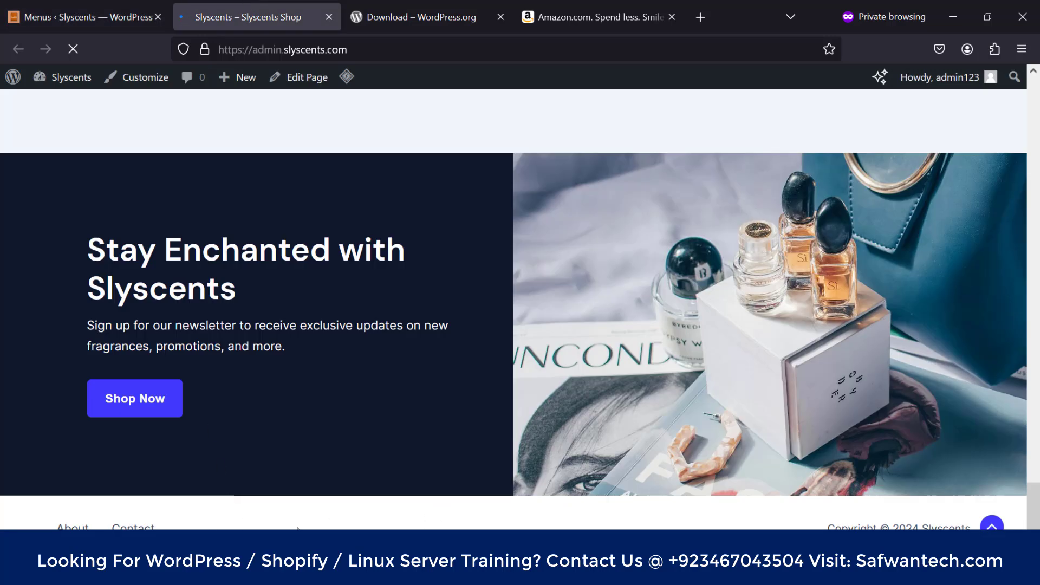
pyautogui.rightClick(493, 346)
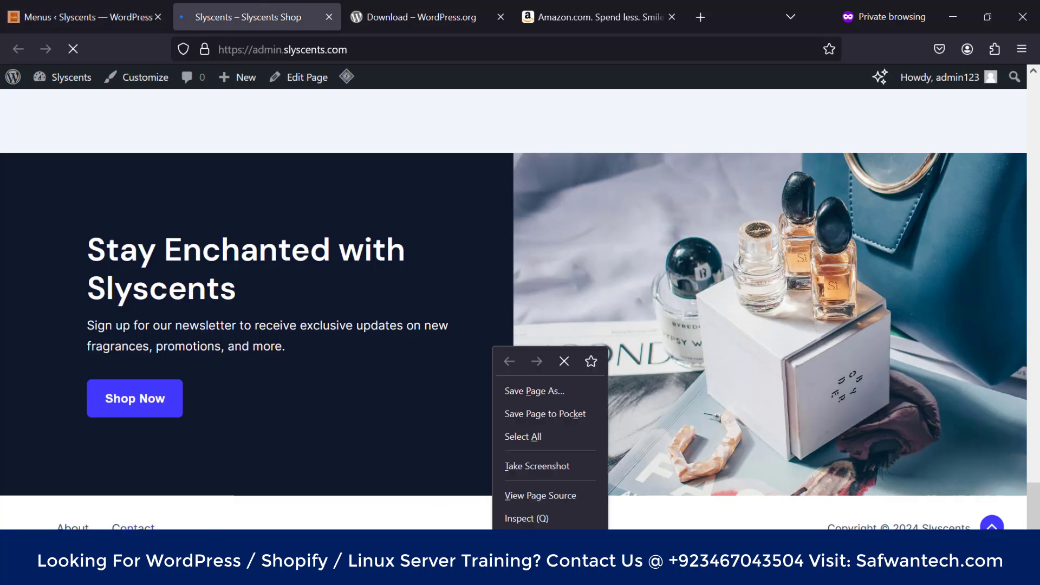
pyautogui.click(362, 343)
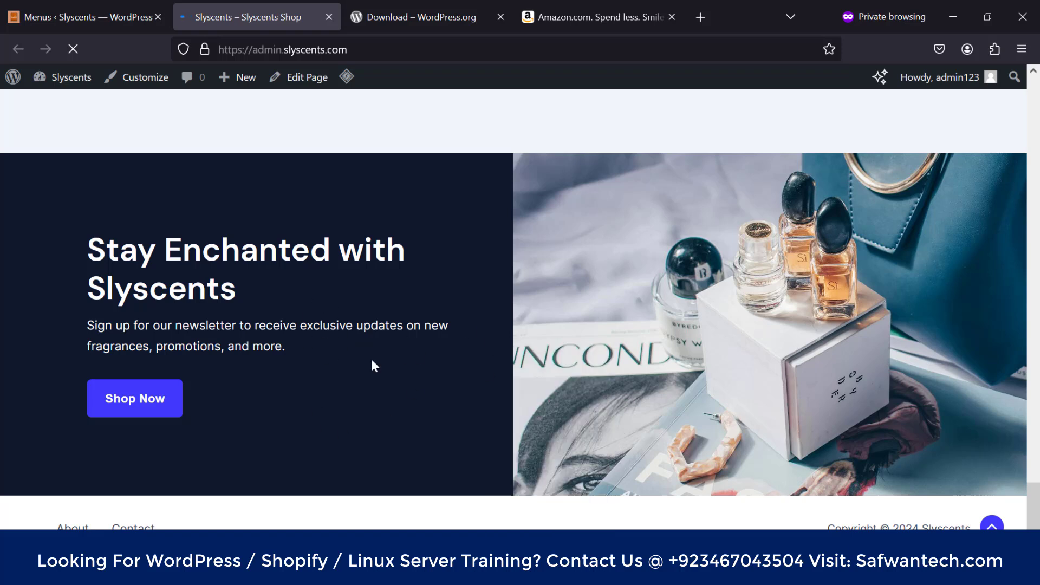
pyautogui.rightClick(238, 513)
pyautogui.rightClick(187, 515)
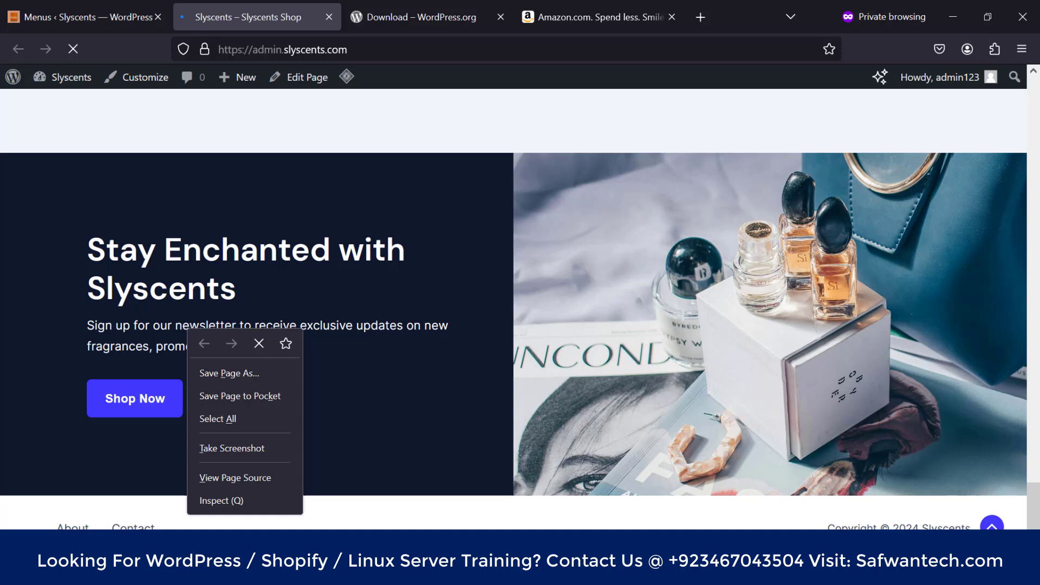
pyautogui.click(418, 388)
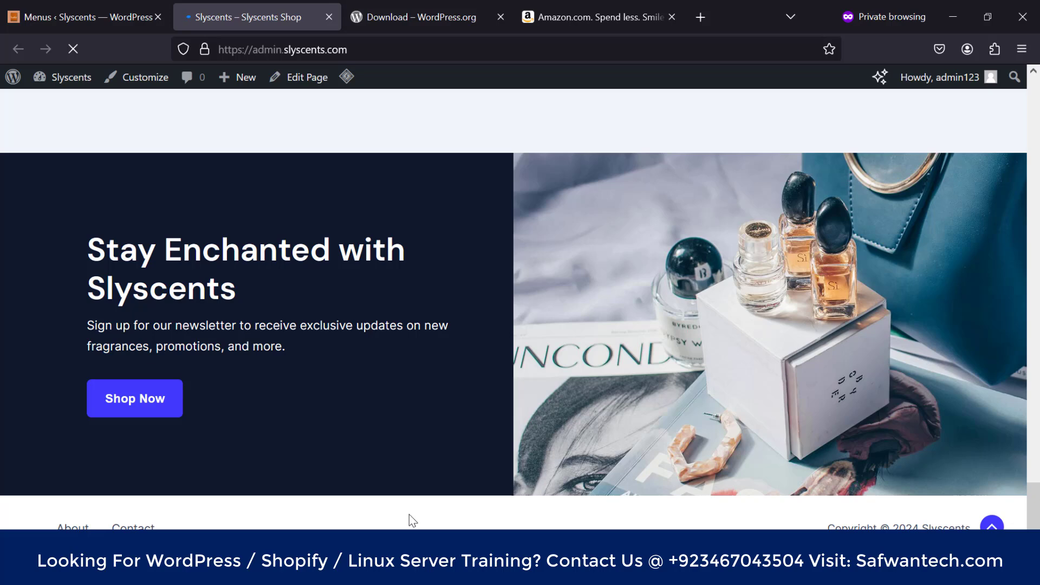
# Step: Review the Main menu's structure and display locations in the editor, along with the menus available for editing
pyautogui.click(81, 17)
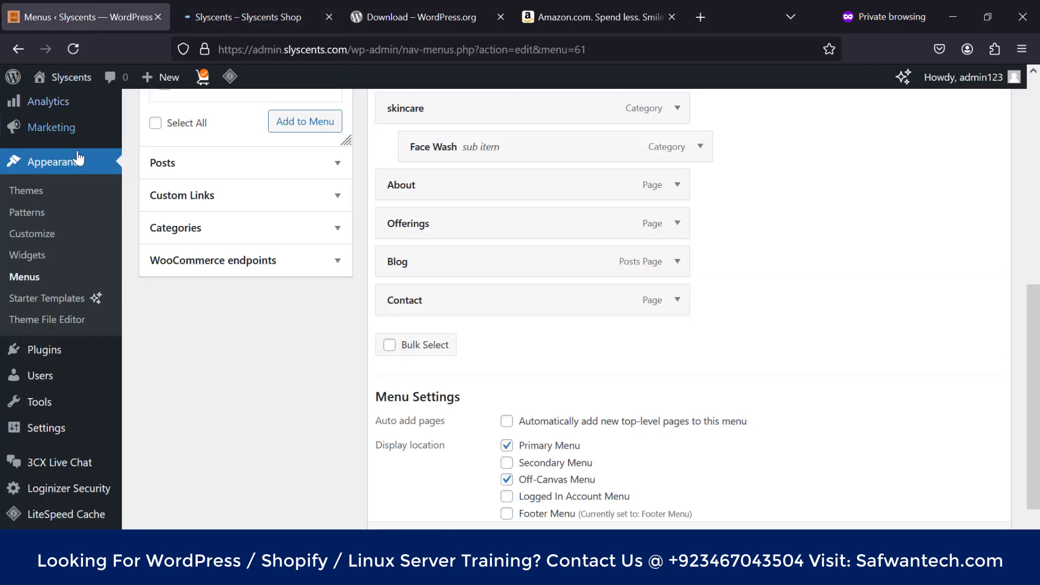
pyautogui.scroll(7, 138, 249)
pyautogui.scroll(-5, 134, 468)
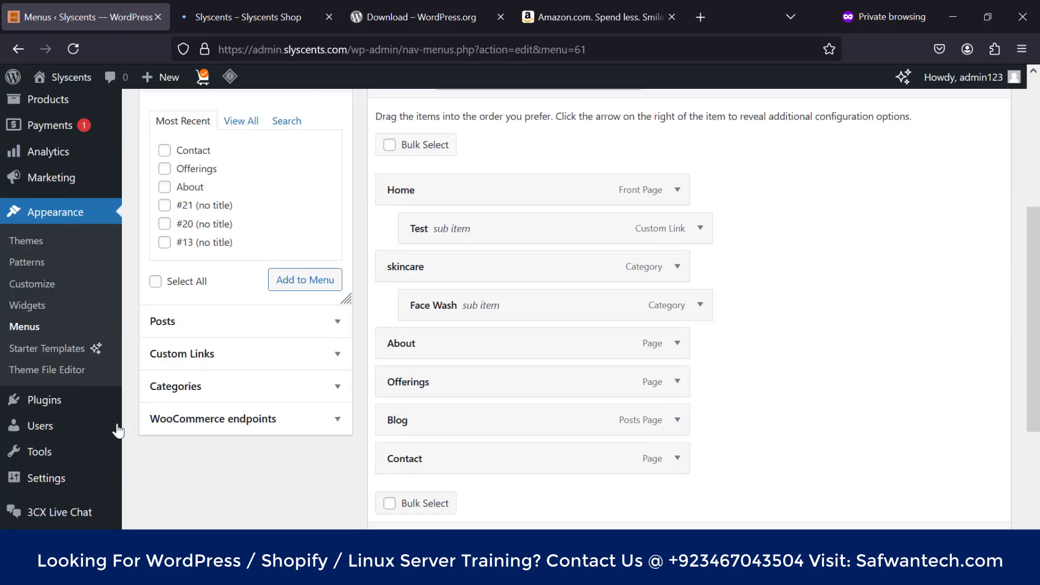
pyautogui.scroll(5, 560, 279)
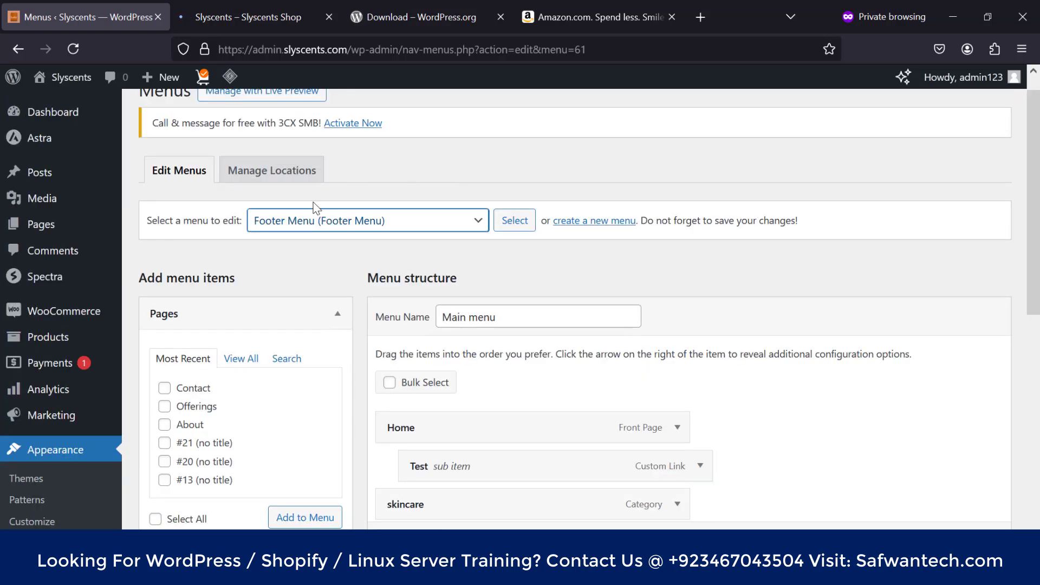
pyautogui.click(301, 228)
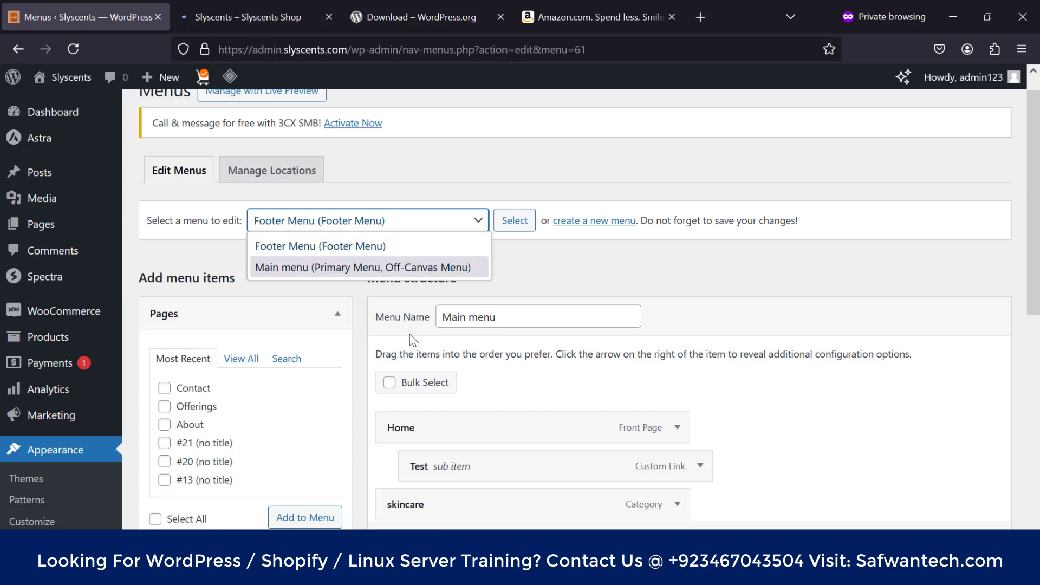
pyautogui.click(255, 19)
pyautogui.click(151, 19)
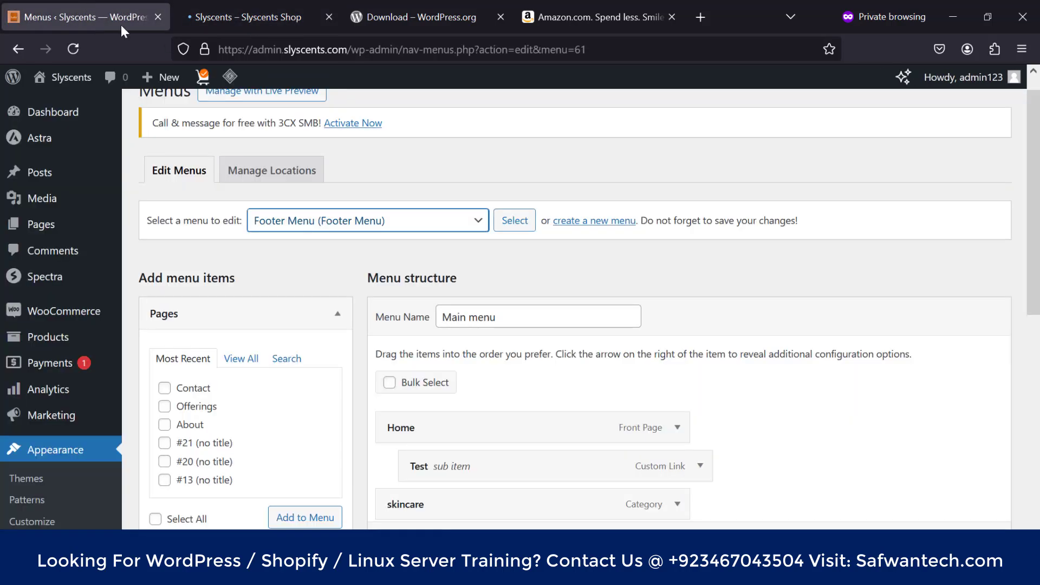
pyautogui.click(426, 227)
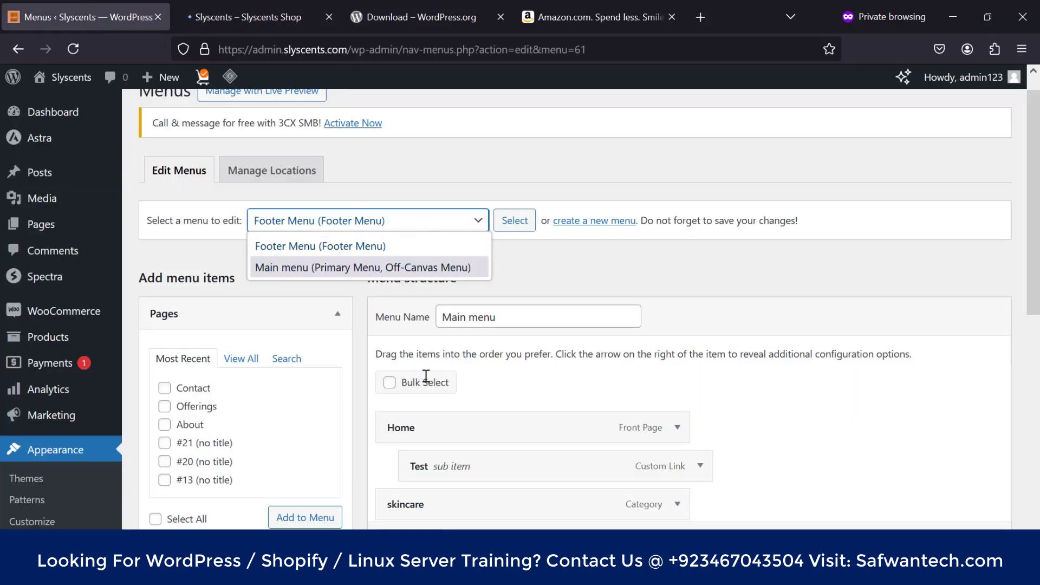
pyautogui.click(570, 282)
pyautogui.scroll(-7, 561, 277)
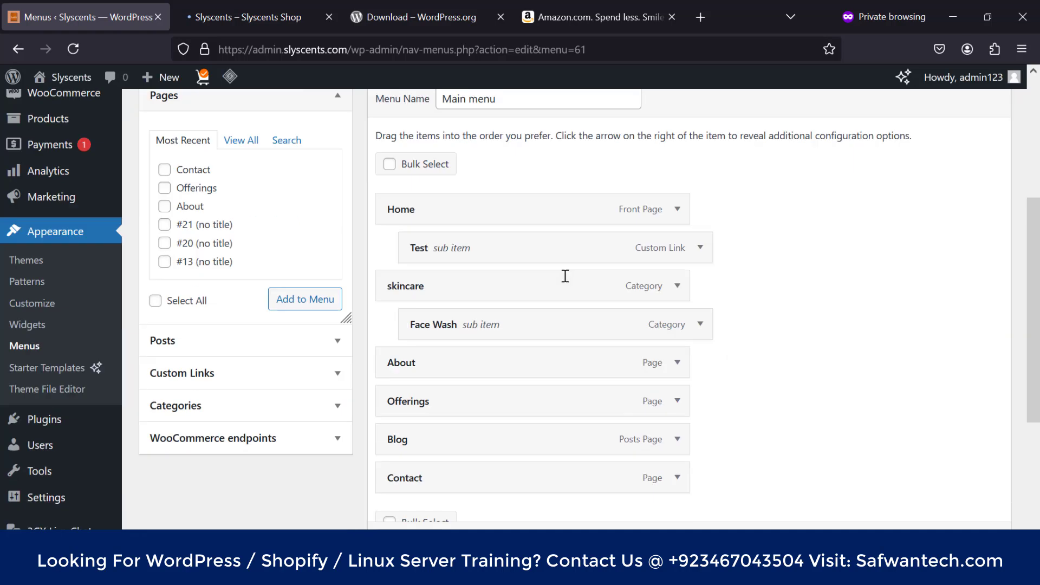
pyautogui.scroll(8, 539, 335)
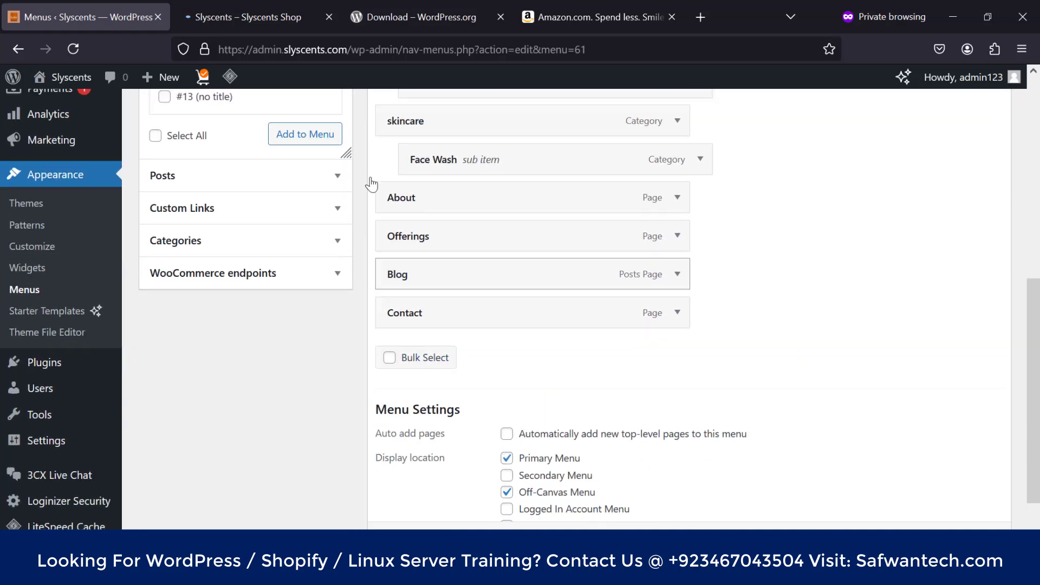
# Step: Compare the storefront's footer links with the Main menu's items in the menu editor
pyautogui.click(248, 17)
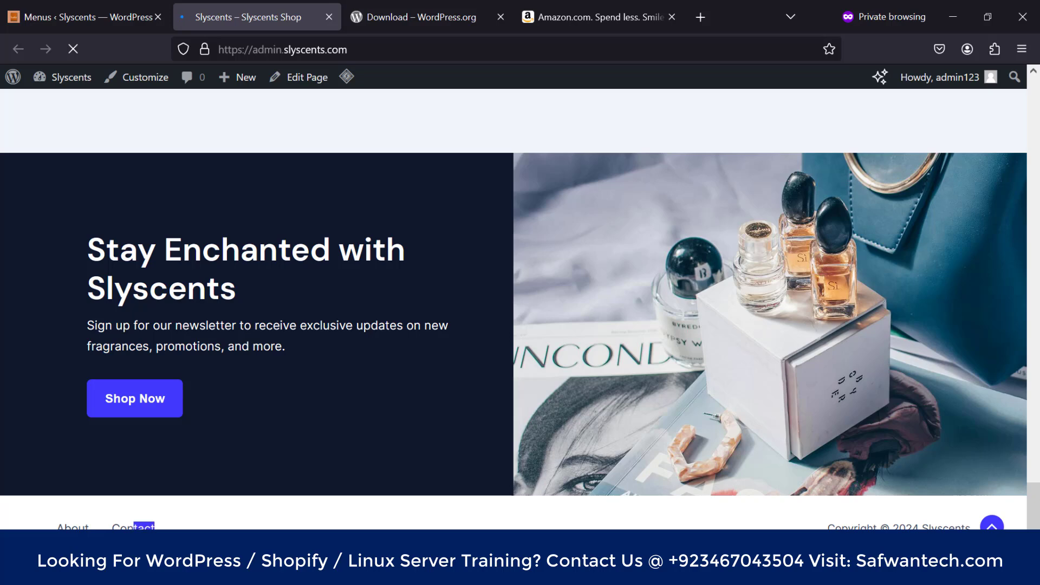
pyautogui.click(71, 16)
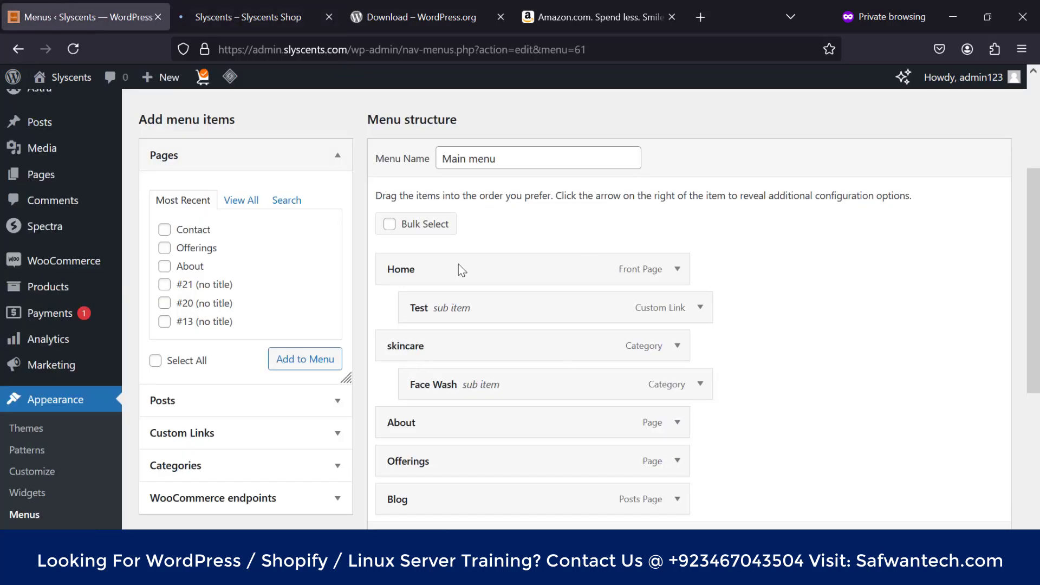
pyautogui.click(249, 17)
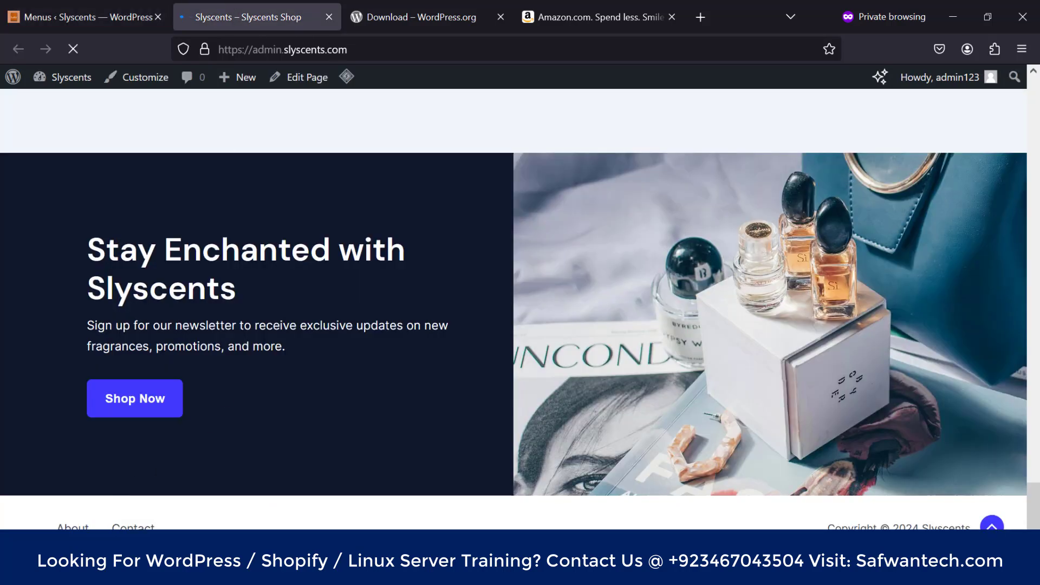
pyautogui.click(94, 25)
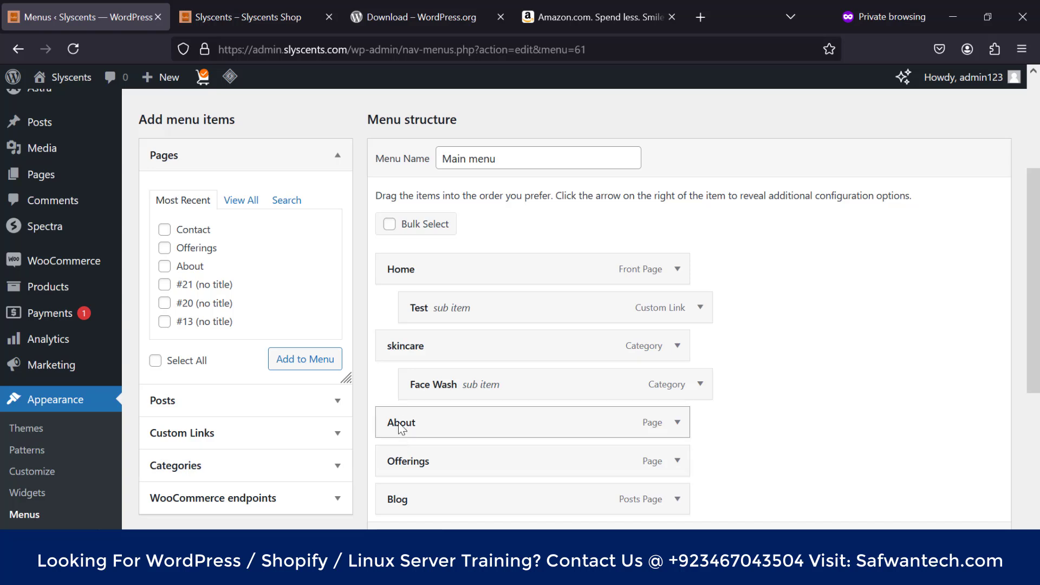
pyautogui.scroll(2, 425, 275)
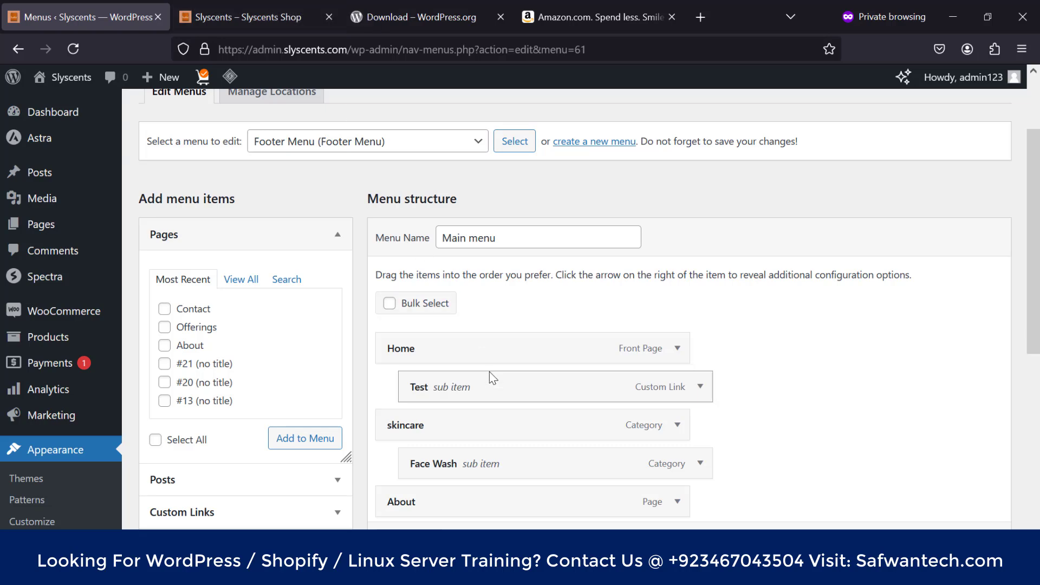
pyautogui.hotkey('ctrl', 'Tab')
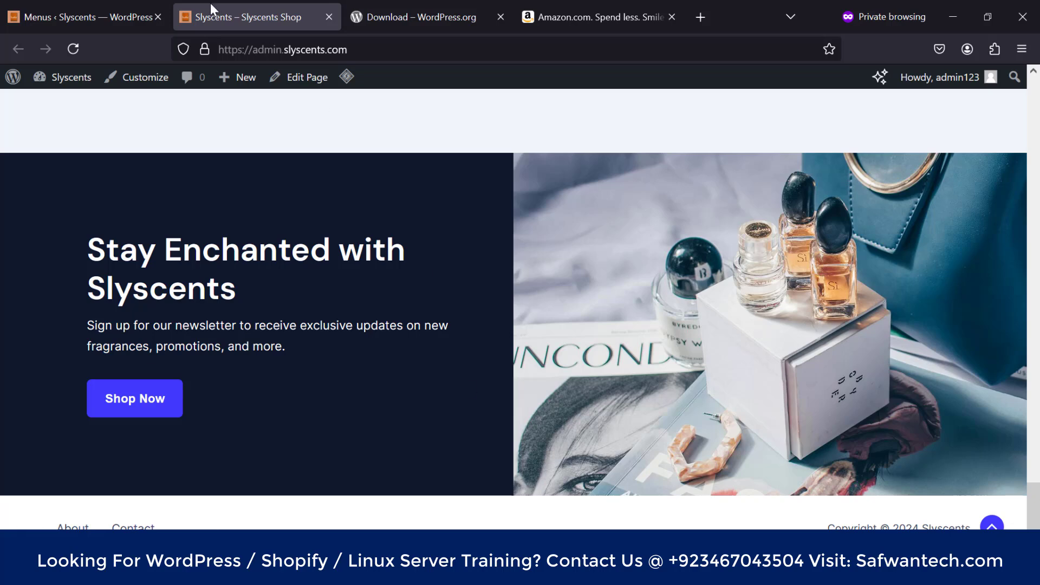
# Step: Look over the WordPress admin navigation sections and the Menus page, including its item sources and menu settings
pyautogui.click(92, 17)
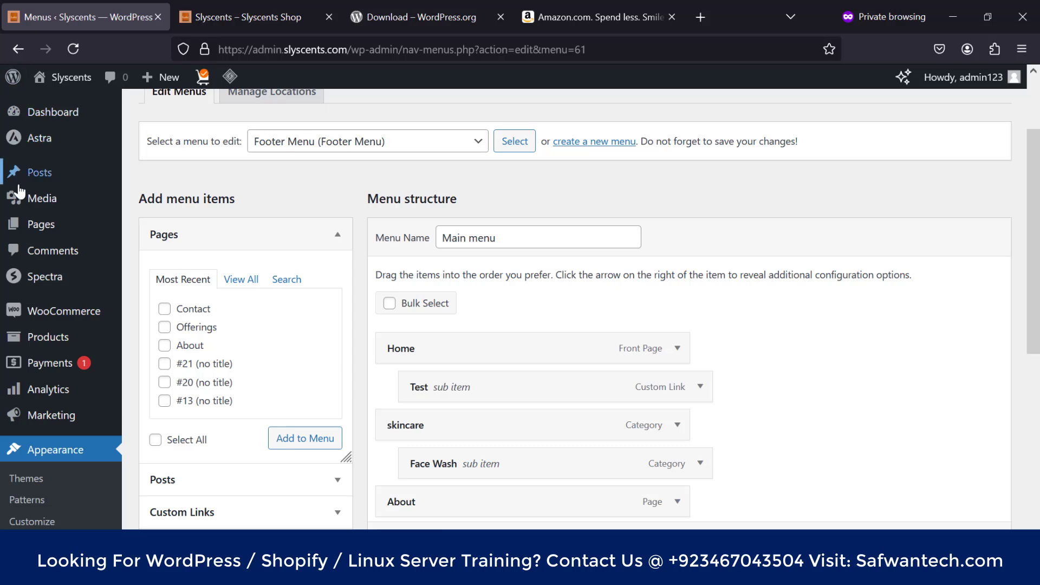
pyautogui.scroll(2, 19, 191)
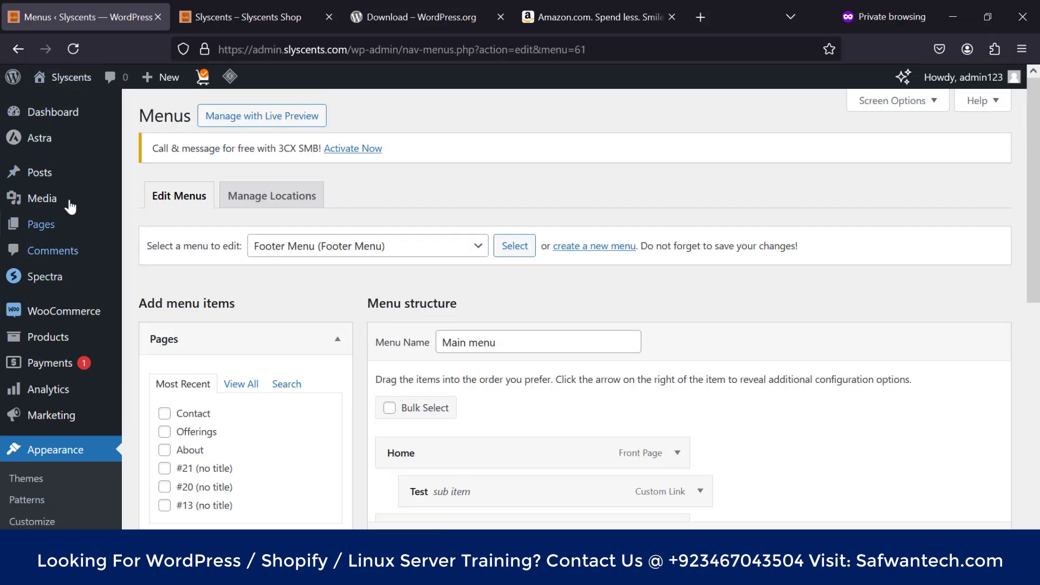
pyautogui.scroll(-5, 70, 206)
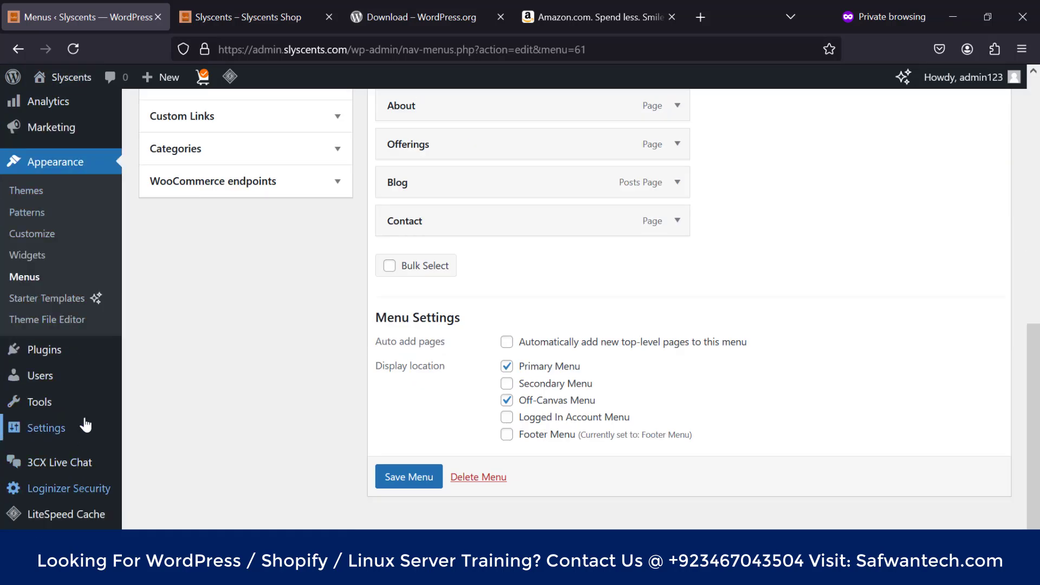
pyautogui.scroll(5, 27, 265)
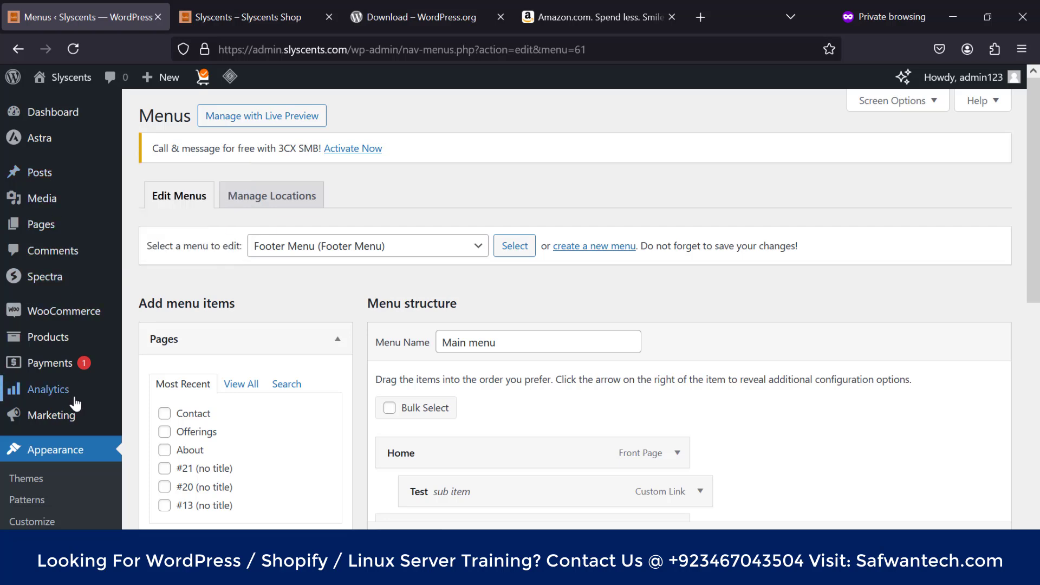
pyautogui.scroll(-3, 108, 412)
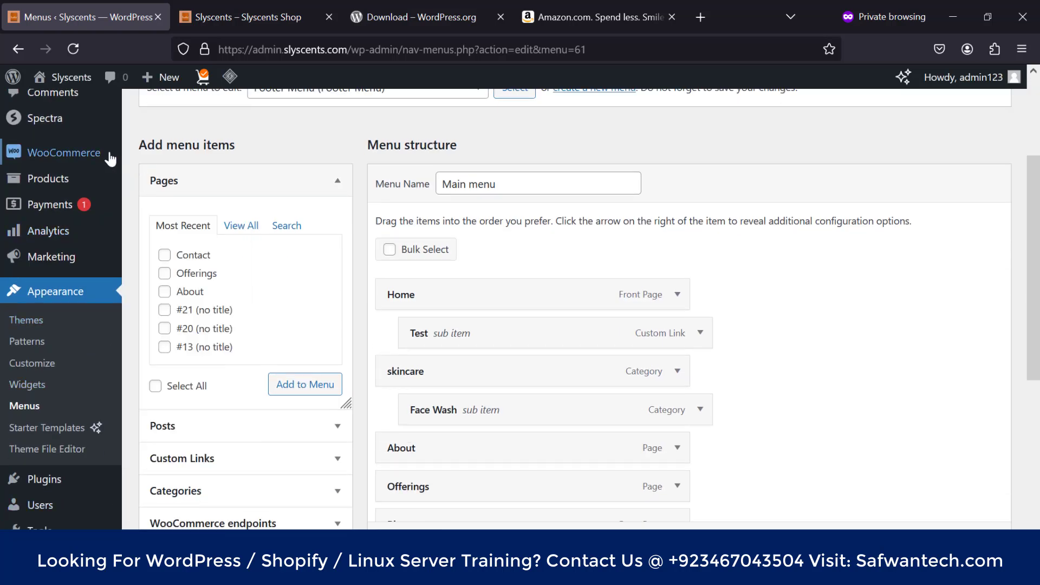
pyautogui.scroll(3, 110, 158)
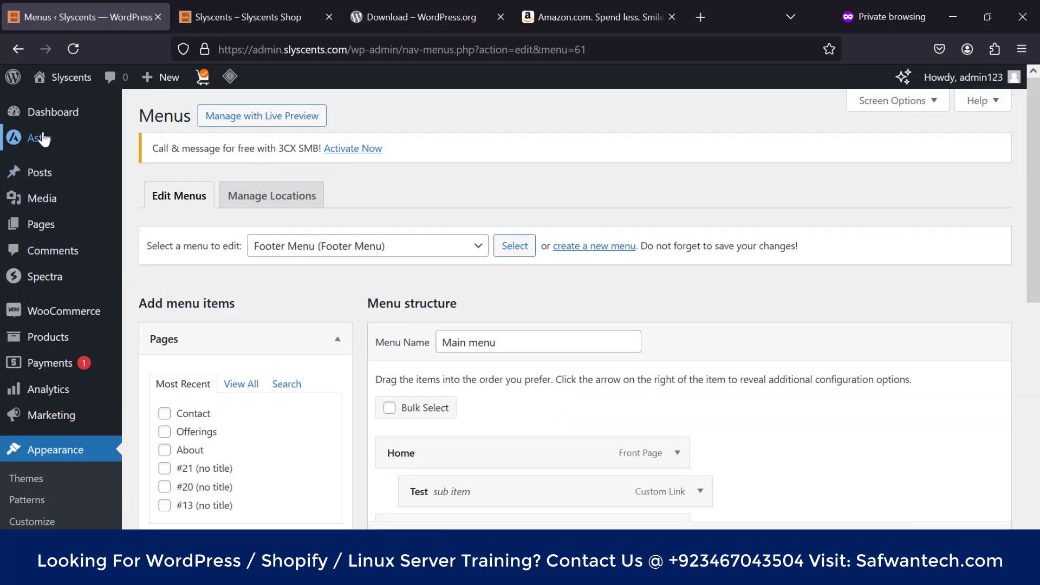
pyautogui.moveTo(37, 139)
pyautogui.moveTo(53, 142)
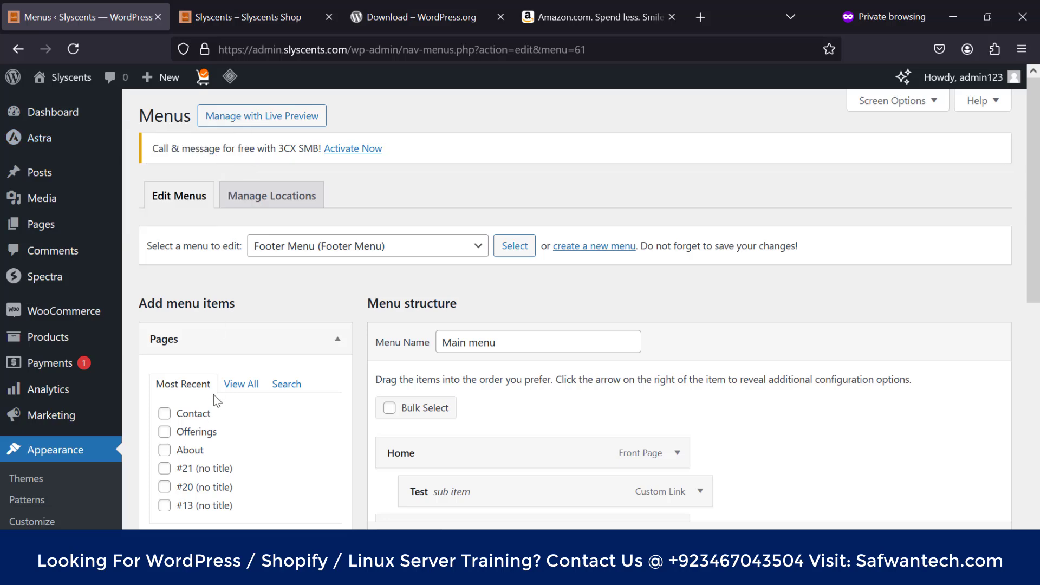
pyautogui.scroll(-5, 213, 395)
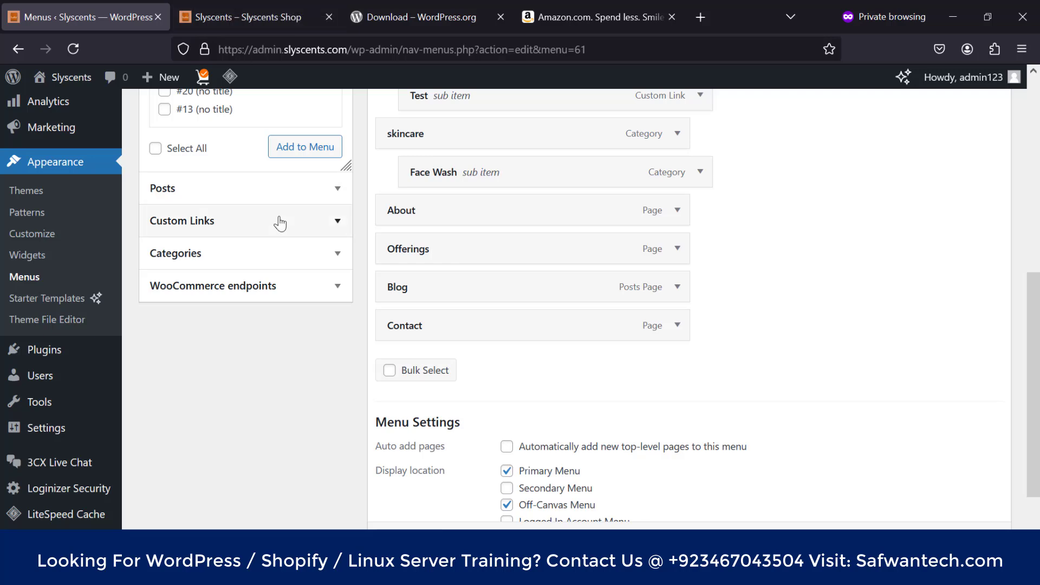
# Step: Check the Main menu's display location settings and open the theme's menu location assignments
pyautogui.scroll(-2, 344, 220)
pyautogui.click(260, 17)
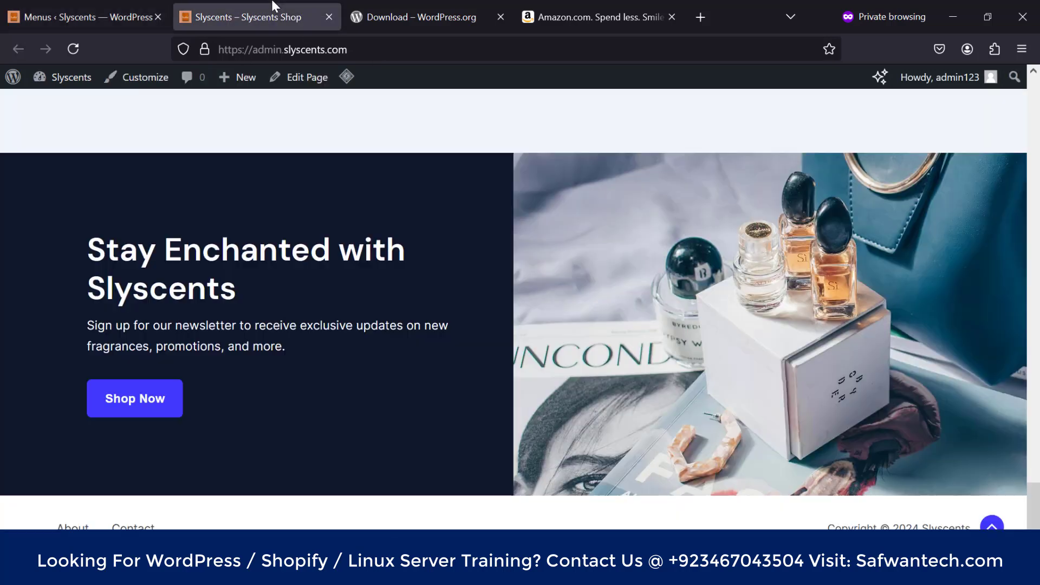
pyautogui.click(136, 11)
pyautogui.scroll(5, 511, 226)
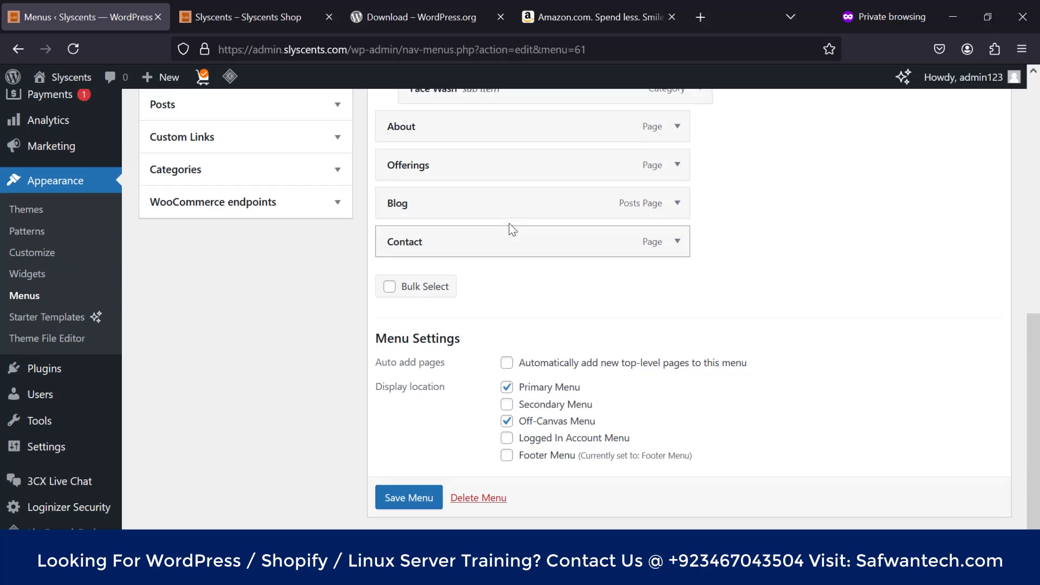
pyautogui.scroll(3, 292, 163)
pyautogui.click(303, 199)
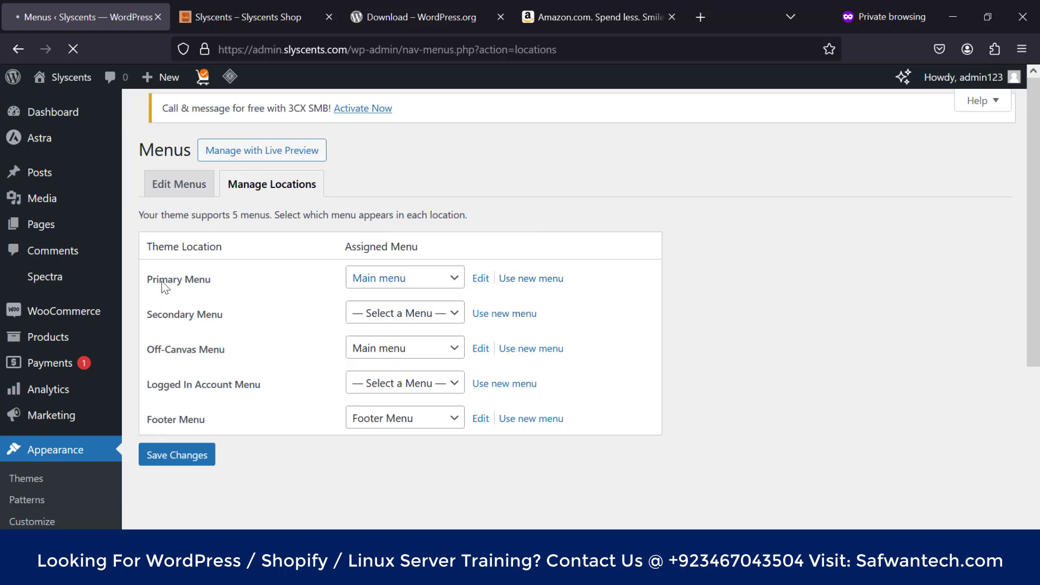
# Step: Review the theme's menu locations and the menu assigned to each one
pyautogui.moveTo(147, 260); pyautogui.dragTo(225, 261)
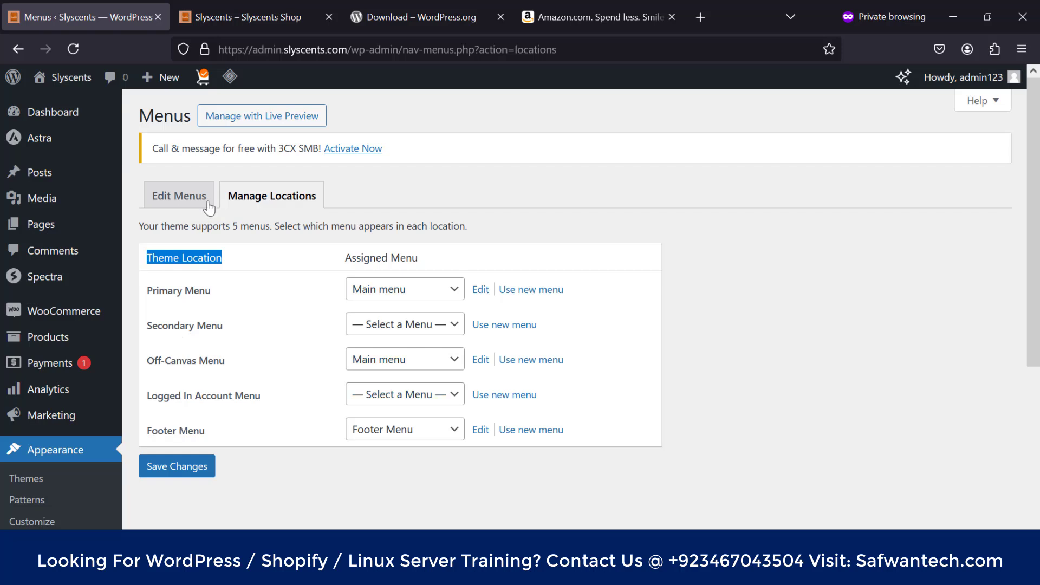
pyautogui.click(206, 258)
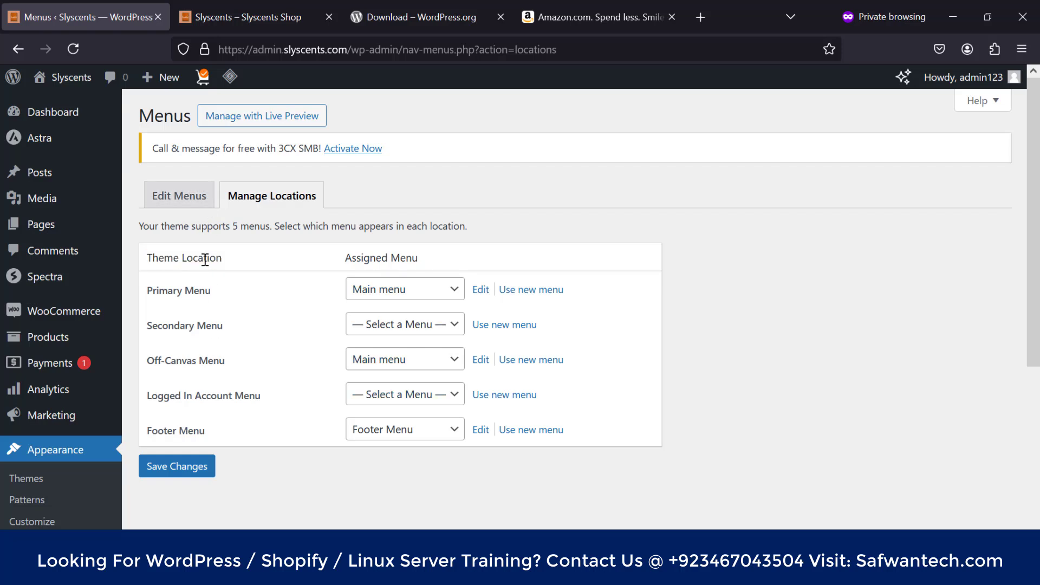
pyautogui.moveTo(148, 291); pyautogui.dragTo(253, 425)
pyautogui.click(254, 430)
pyautogui.moveTo(346, 259); pyautogui.dragTo(439, 267)
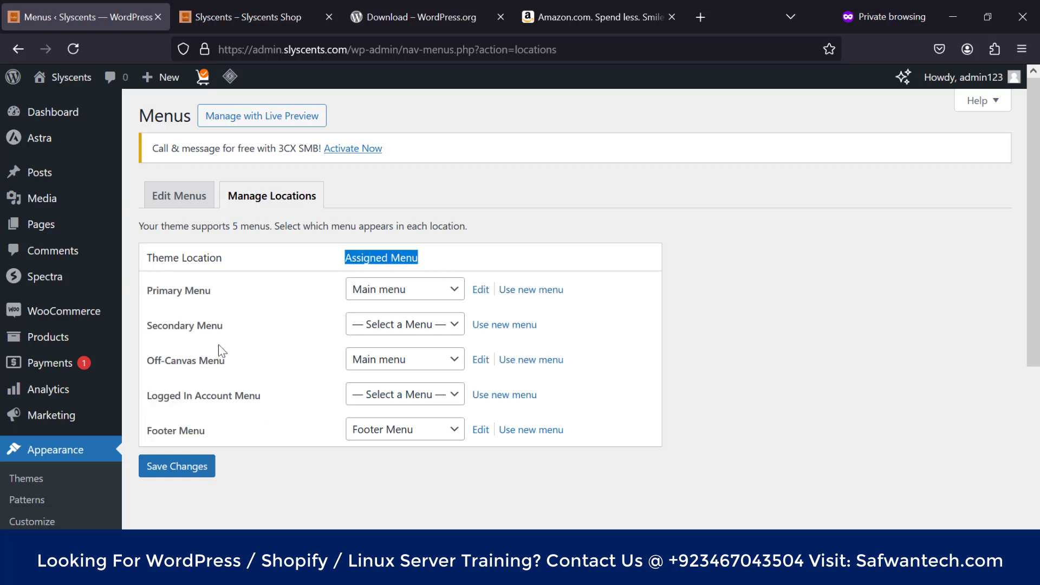
# Step: Check which menus can be assigned to the Secondary Menu location without selecting one
pyautogui.tripleClick(157, 327)
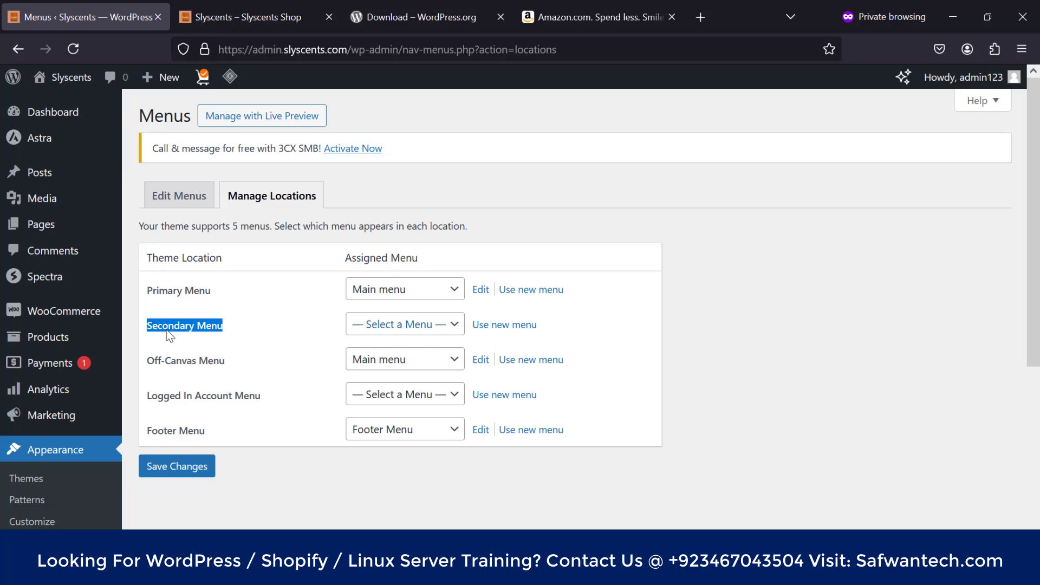
pyautogui.click(416, 329)
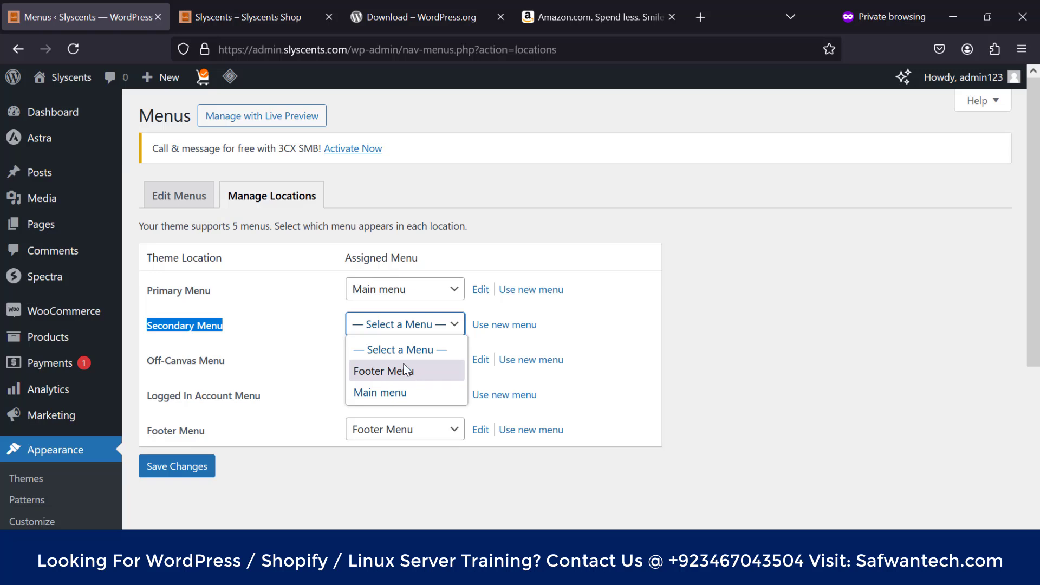
pyautogui.click(583, 340)
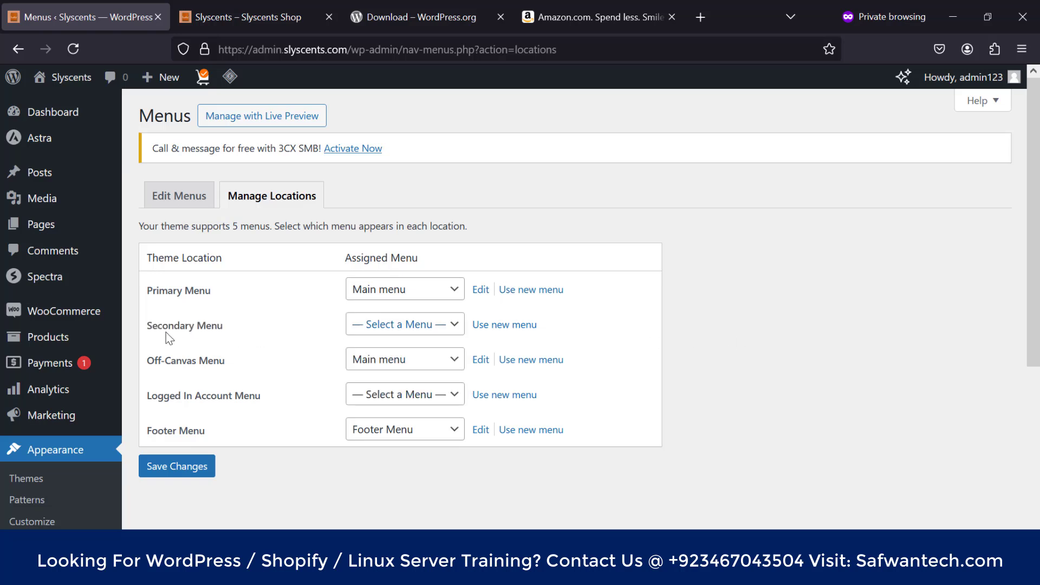
pyautogui.moveTo(147, 328); pyautogui.dragTo(235, 332)
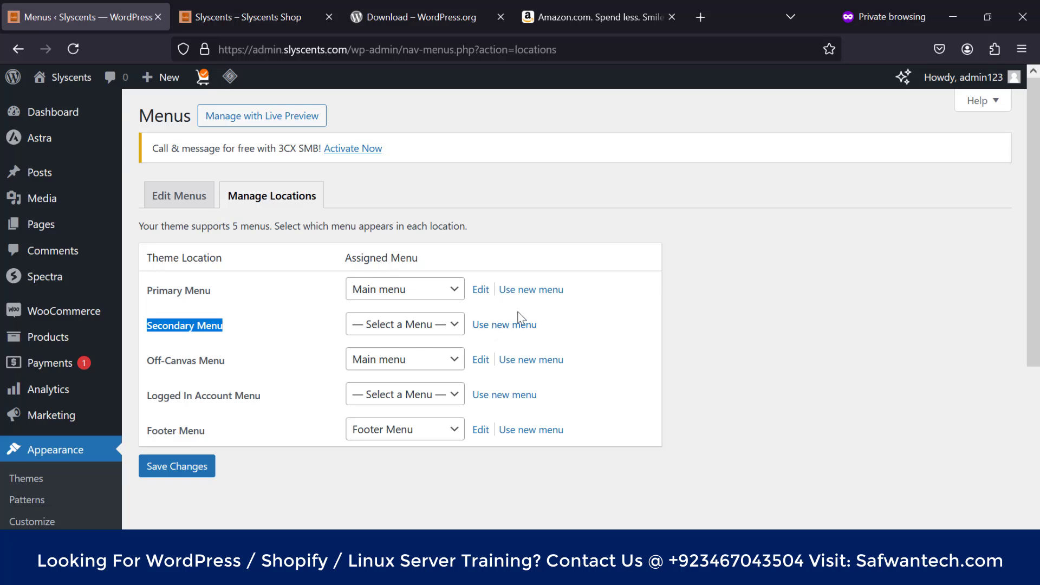
pyautogui.click(431, 325)
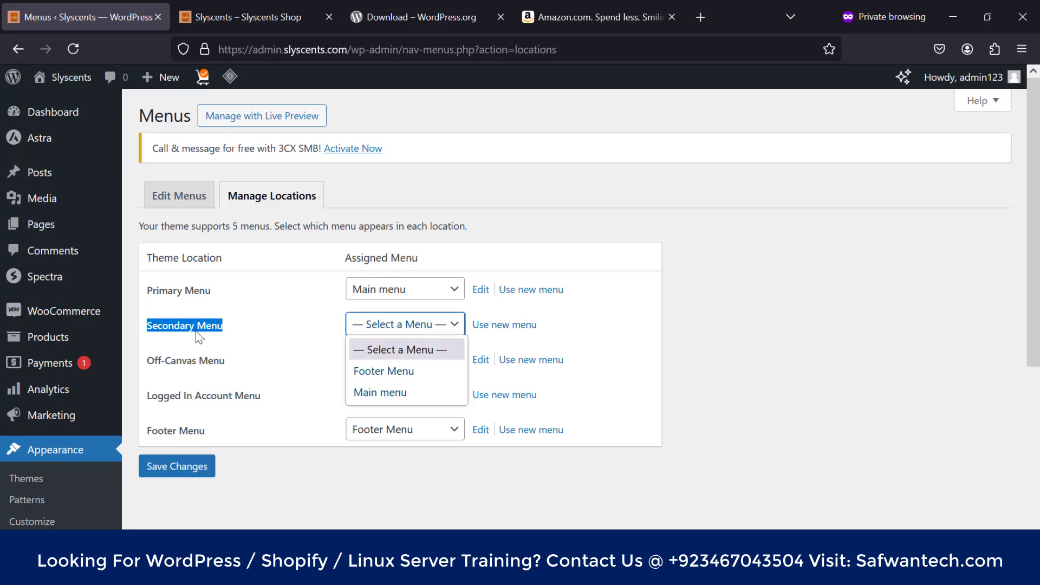
pyautogui.click(766, 351)
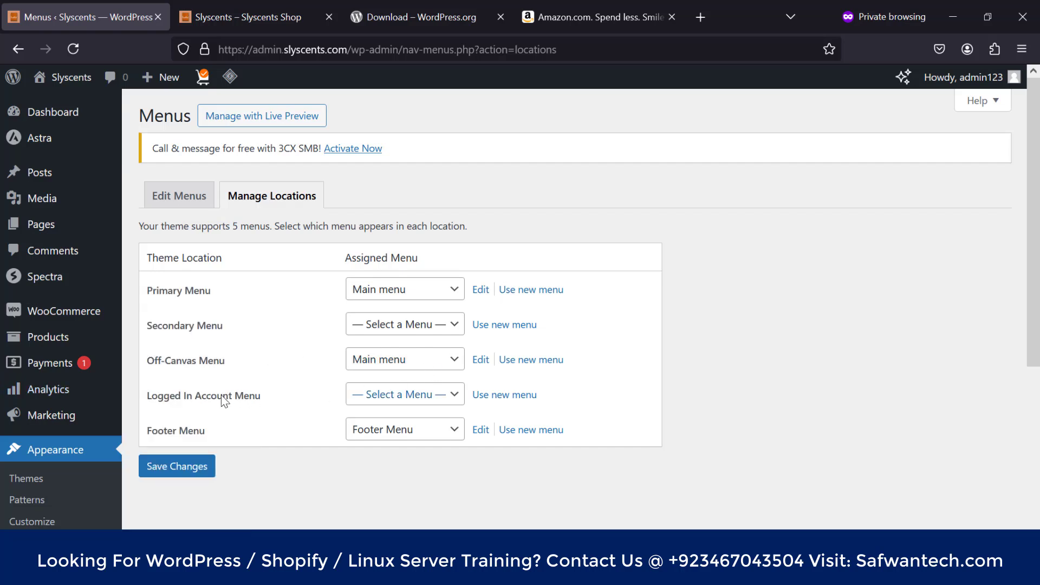
# Step: Check which menus can be assigned to the Logged In Account Menu location, leaving its assignment as it is
pyautogui.click(426, 401)
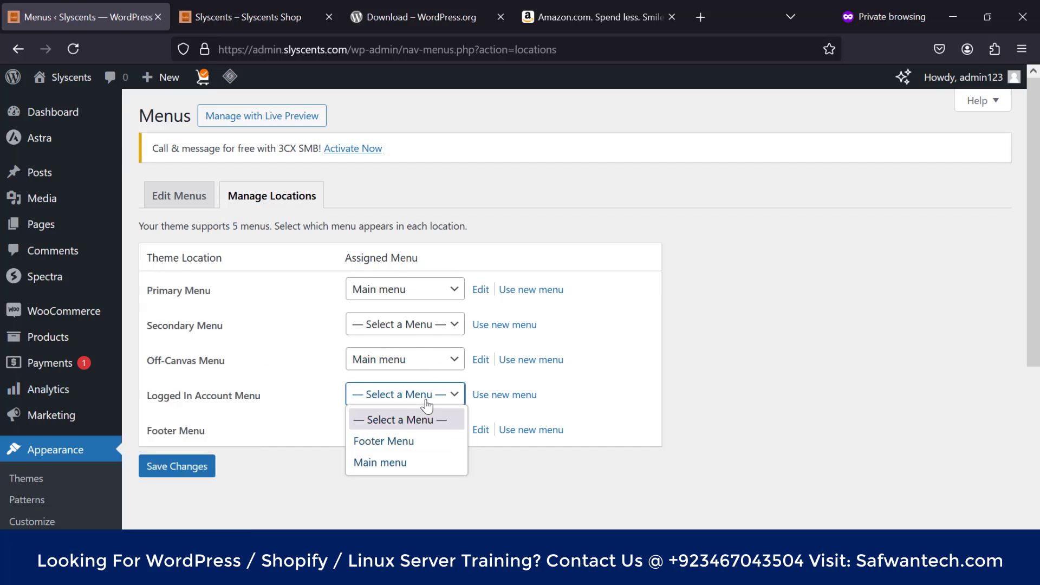
pyautogui.click(548, 480)
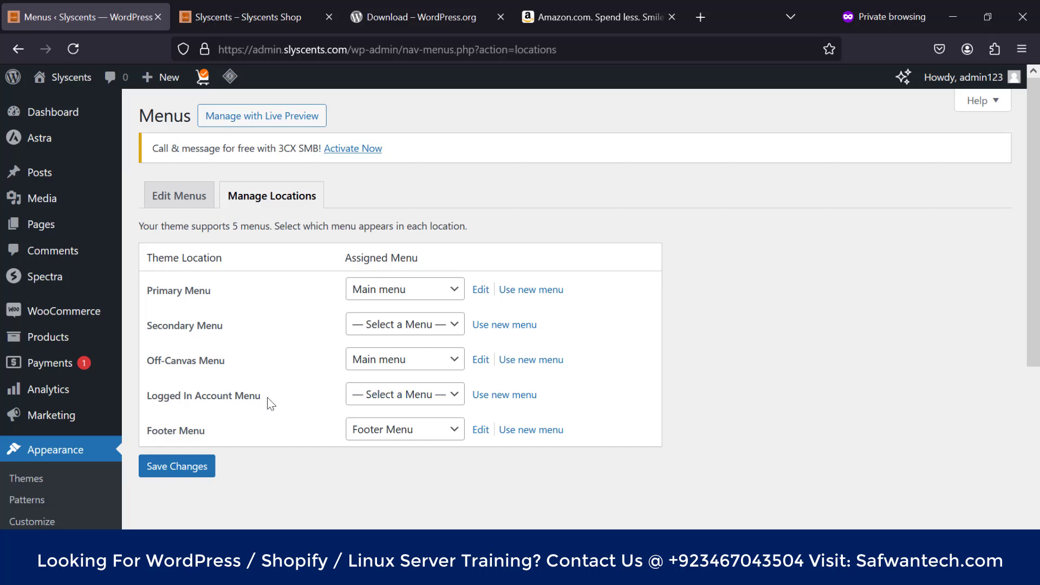
pyautogui.moveTo(267, 402); pyautogui.dragTo(148, 402)
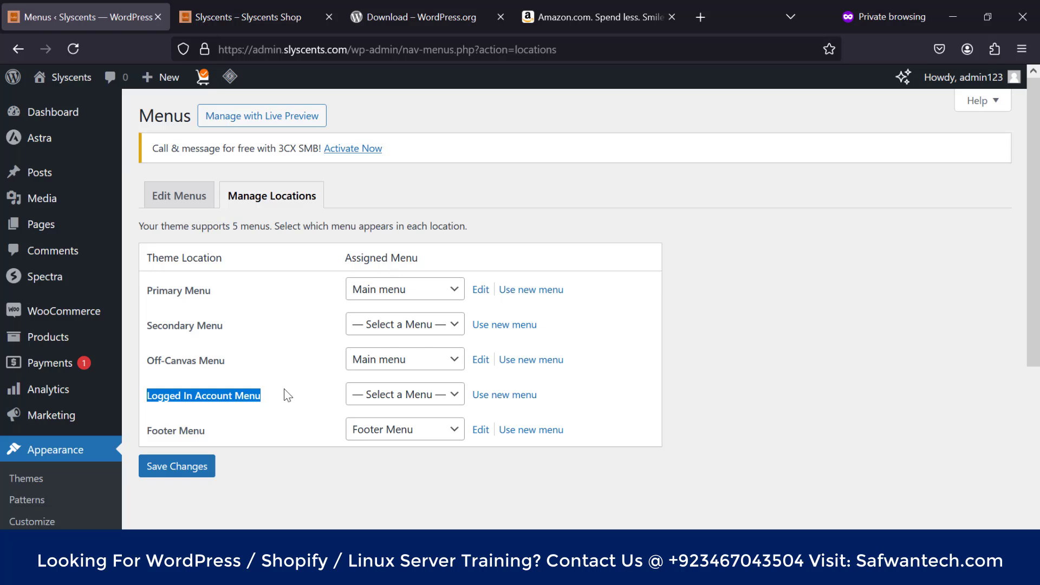
pyautogui.click(238, 396)
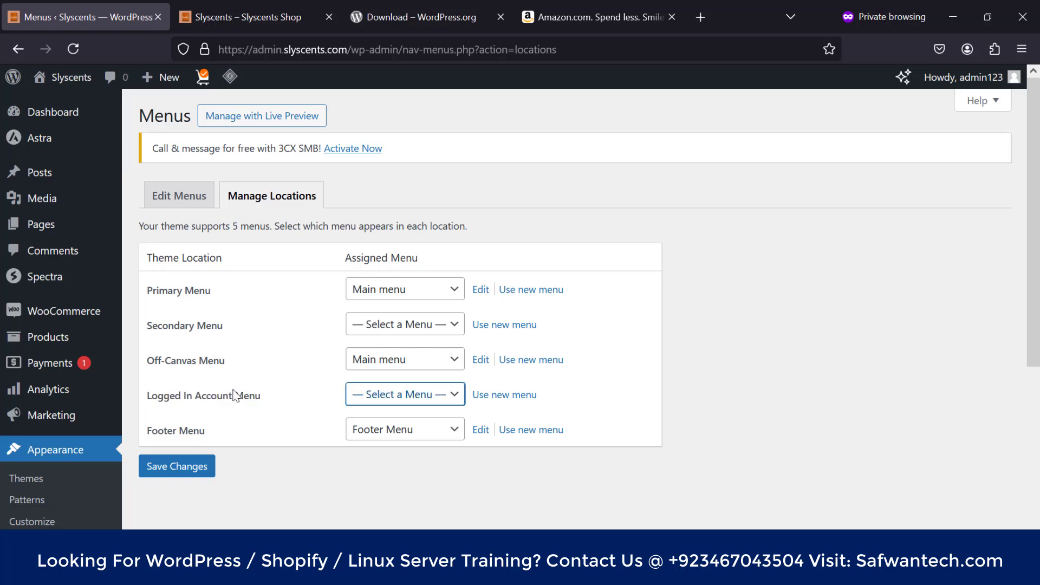
pyautogui.click(199, 400)
pyautogui.moveTo(228, 398); pyautogui.dragTo(233, 400)
pyautogui.click(234, 403)
pyautogui.moveTo(151, 397); pyautogui.dragTo(262, 397)
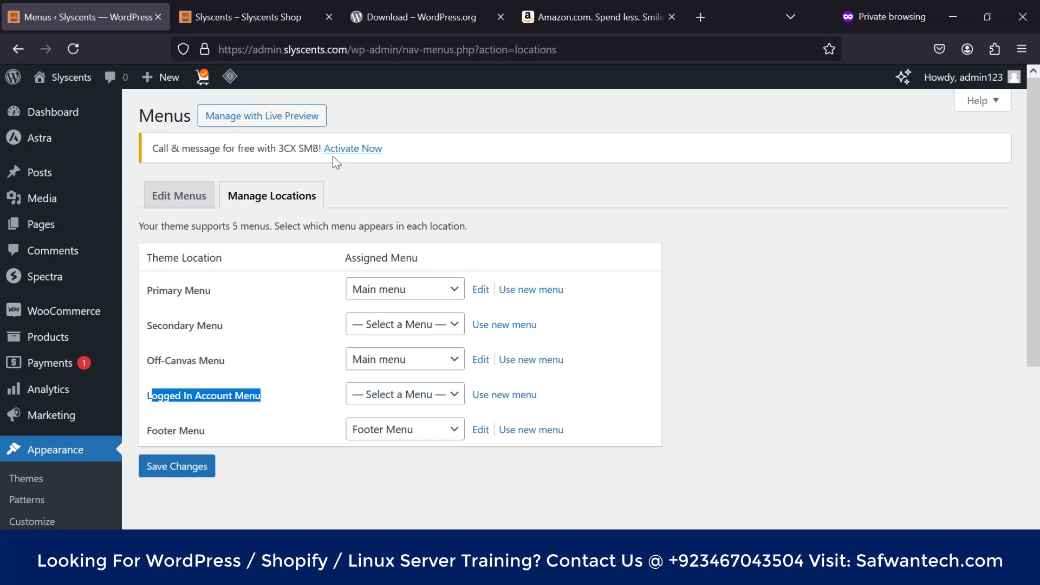
# Step: Examine the Account & Lists menu on the Amazon home page as an account menu example, and return to the menu locations
pyautogui.click(593, 17)
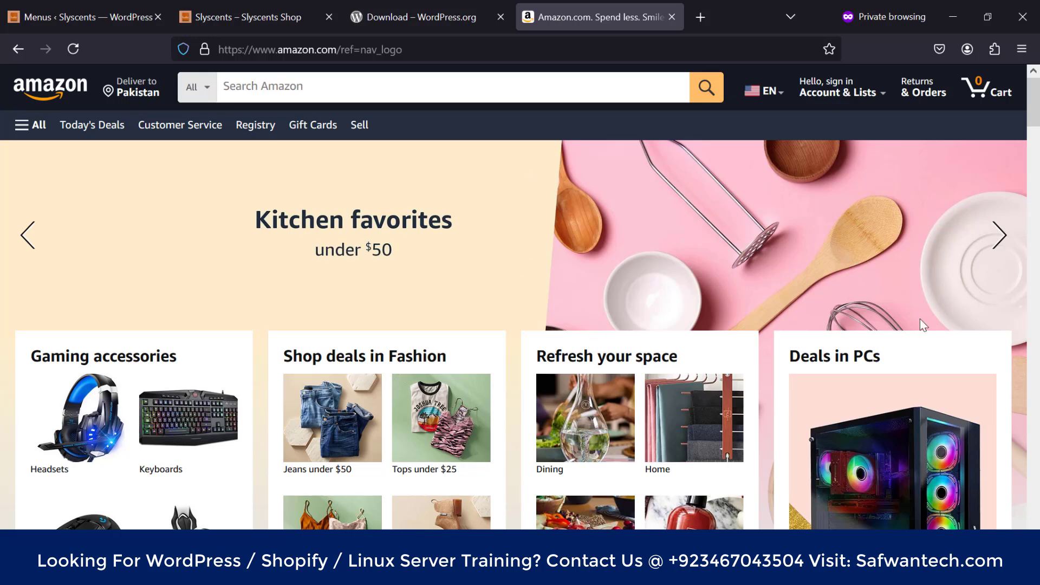
pyautogui.moveTo(865, 91)
pyautogui.moveTo(893, 105)
pyautogui.click(121, 12)
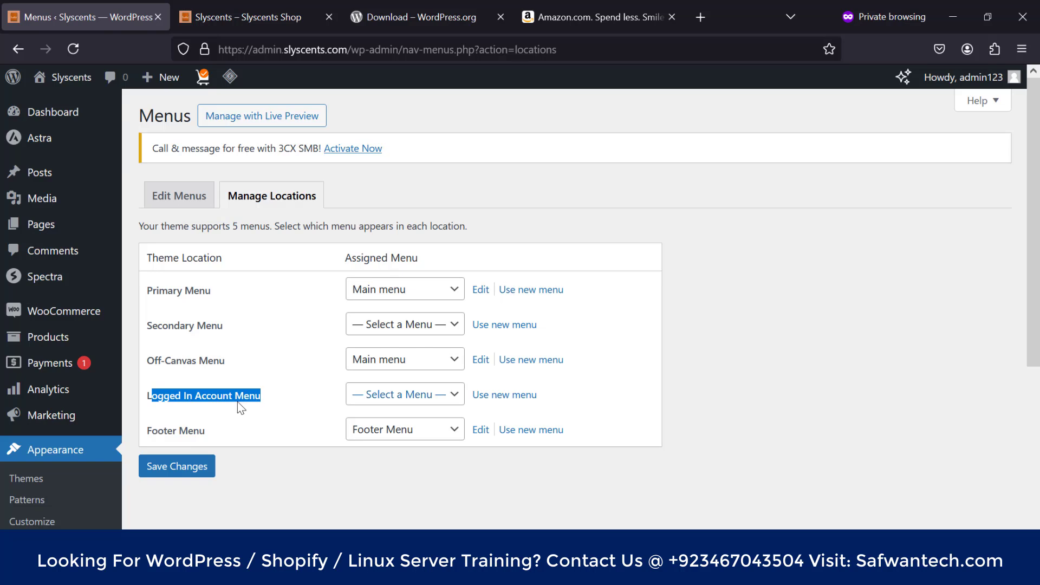
pyautogui.click(334, 471)
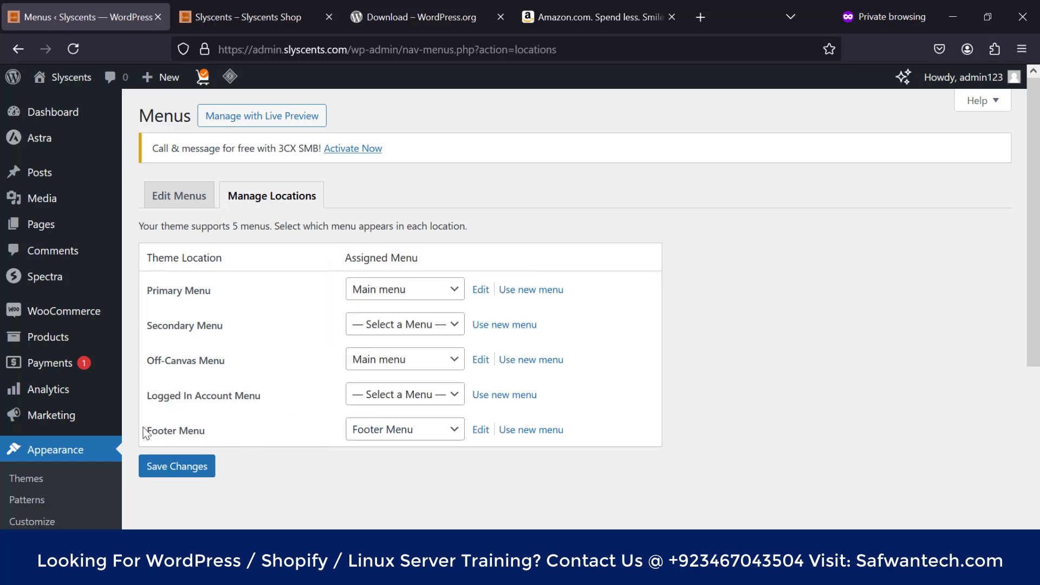
# Step: Check the Footer Menu location's assigned menu and open the Widgets page
pyautogui.click(439, 433)
pyautogui.scroll(-5, 365, 209)
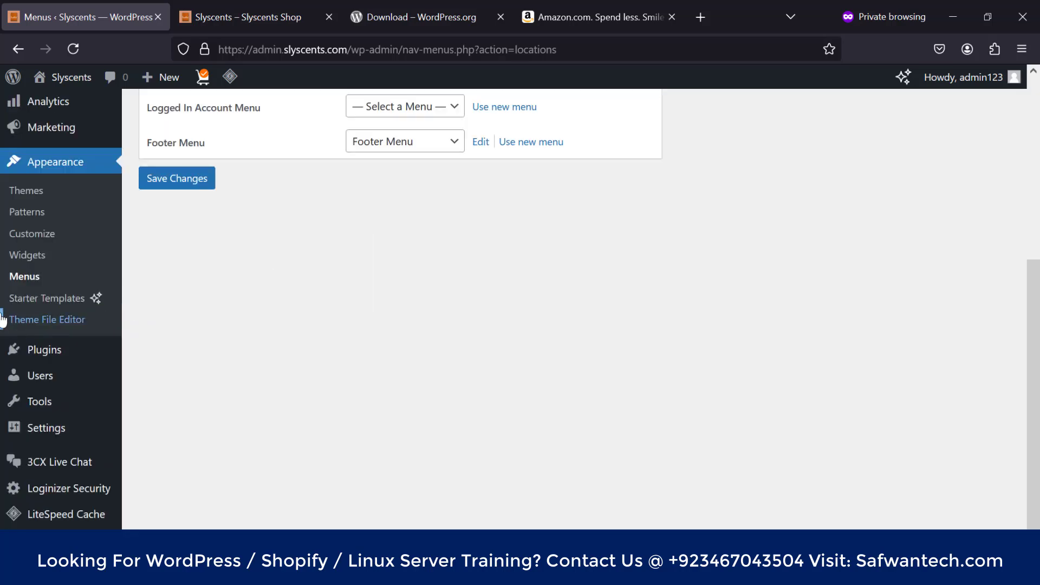
pyautogui.click(17, 257)
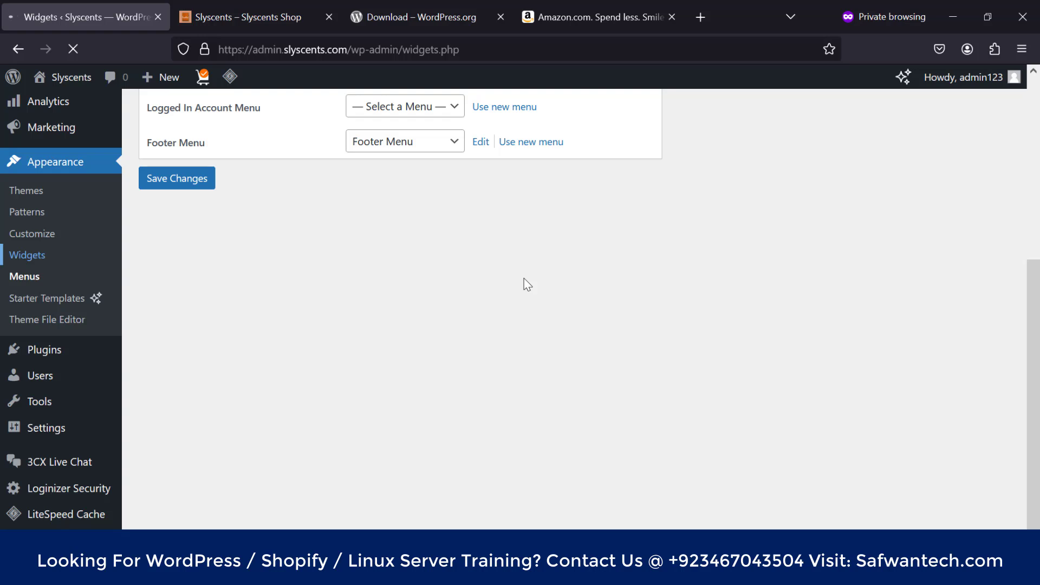
# Step: Switch to the Google Meet call to check the participants, dismiss the call time-limit notice, and return to the WordPress admin
pyautogui.moveTo(415, 572)
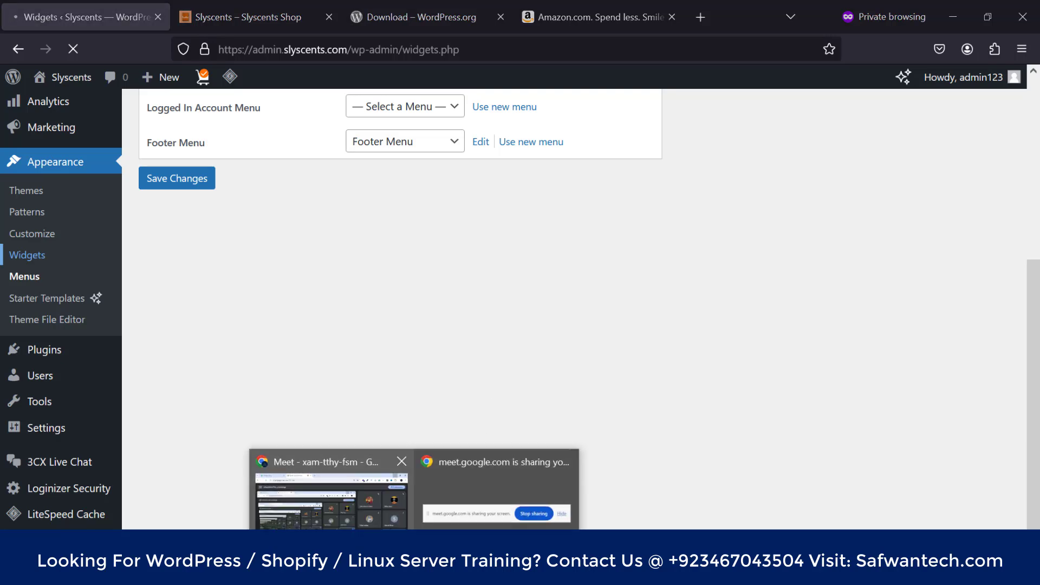
pyautogui.click(322, 519)
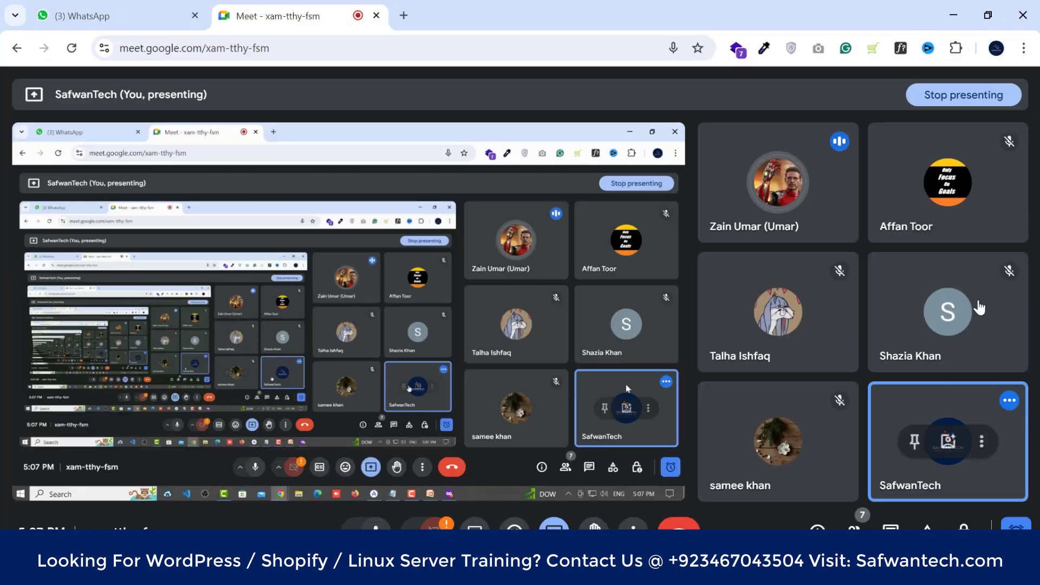
pyautogui.click(953, 15)
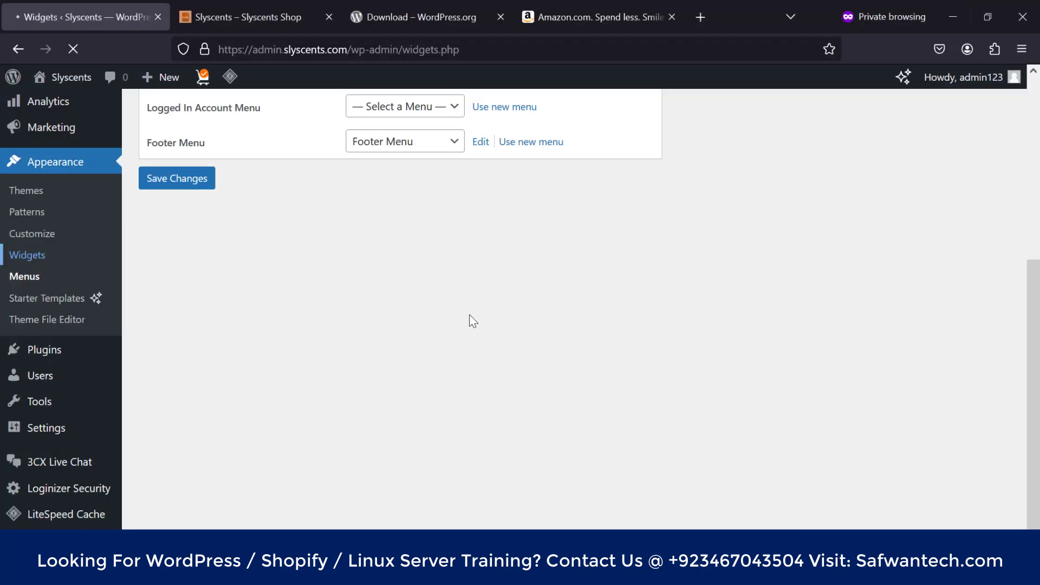
pyautogui.scroll(5, 471, 321)
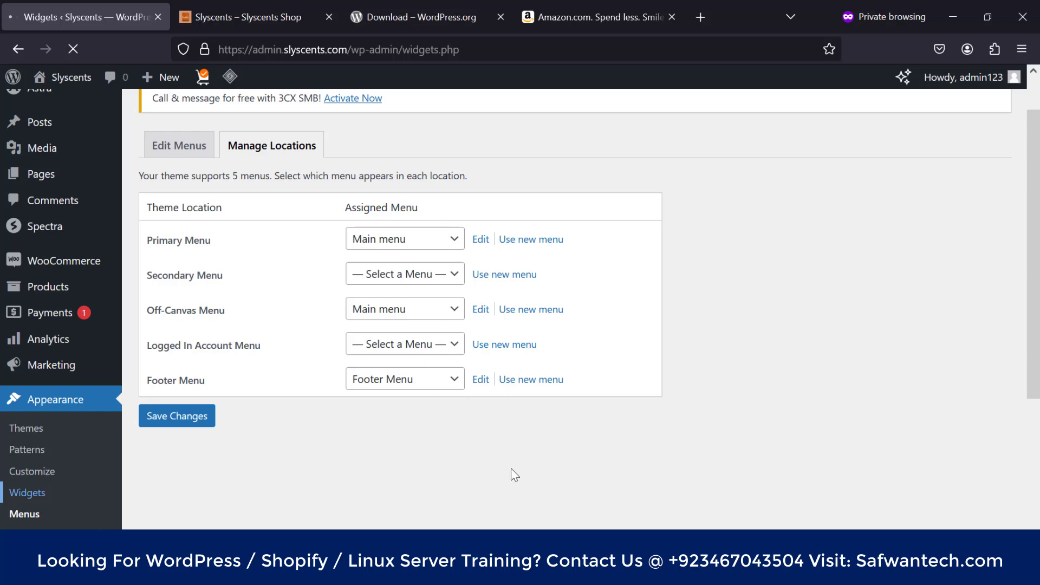
pyautogui.moveTo(413, 574)
pyautogui.click(406, 524)
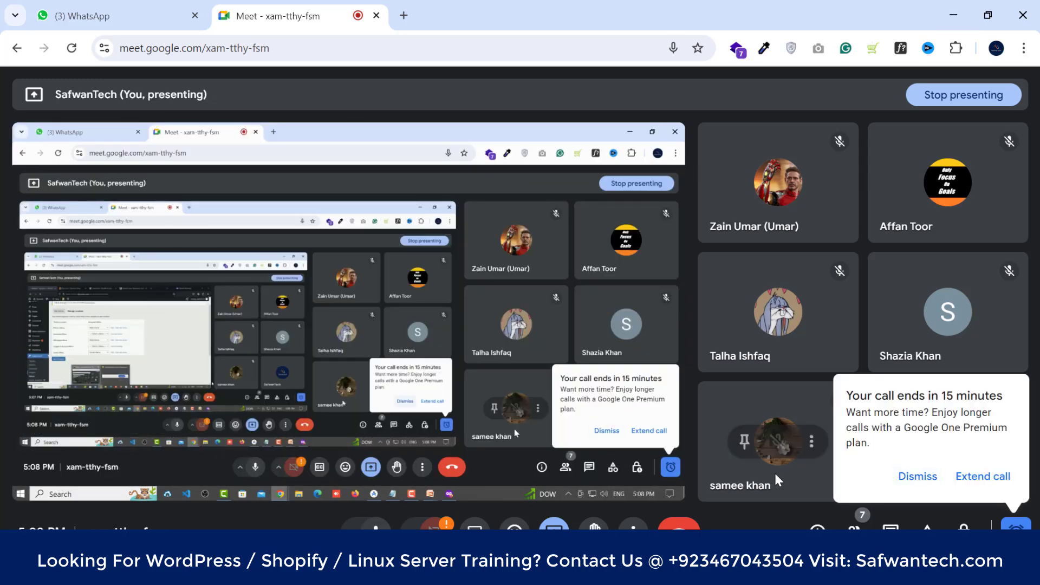
pyautogui.click(904, 477)
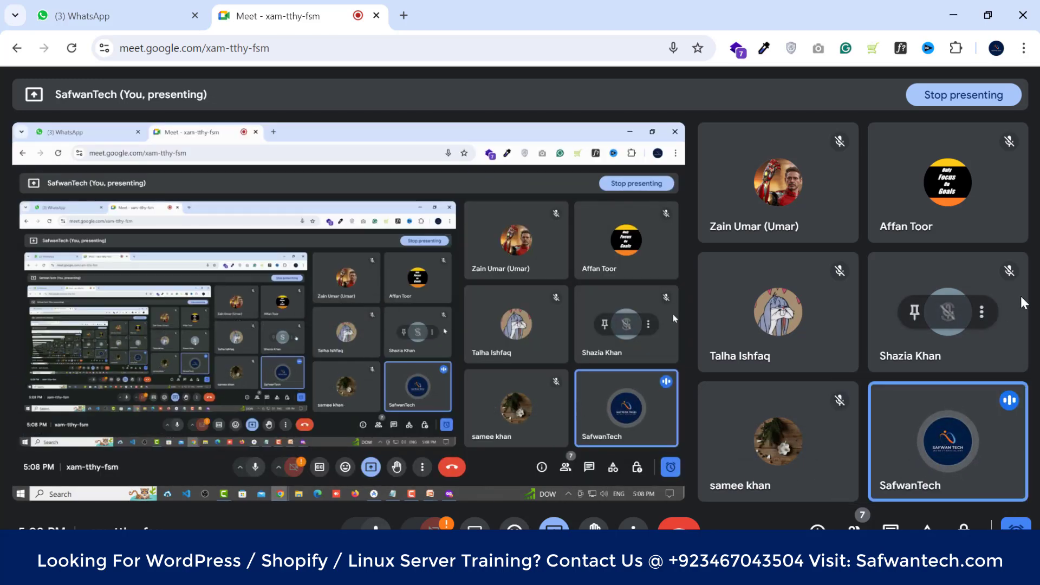
pyautogui.click(953, 15)
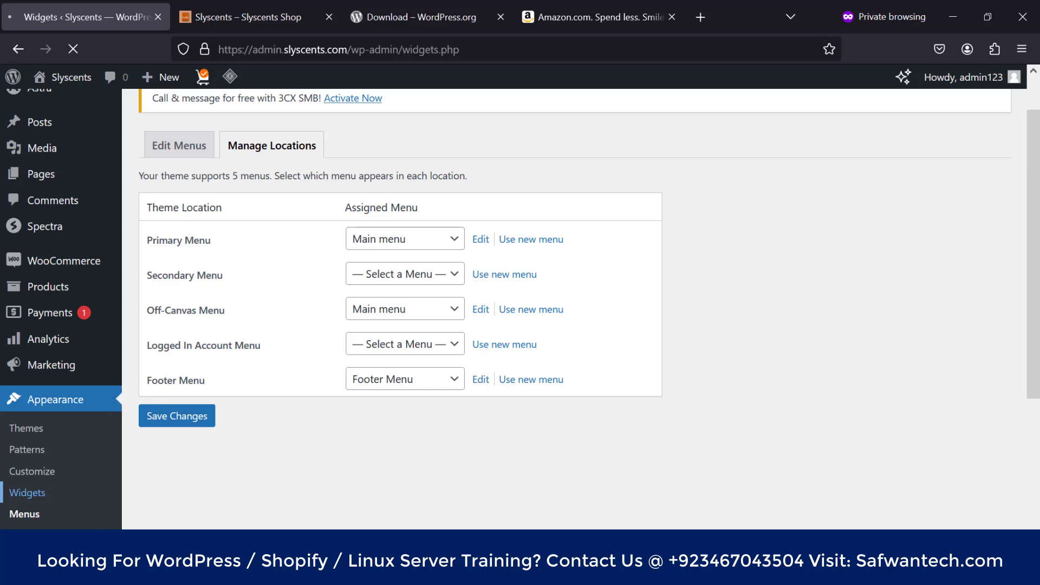
# Step: Look over the lower part of the e.l.f. Cosmetics home page, and return to the Widgets page
pyautogui.scroll(-4, 181, 415)
pyautogui.scroll(5, 181, 415)
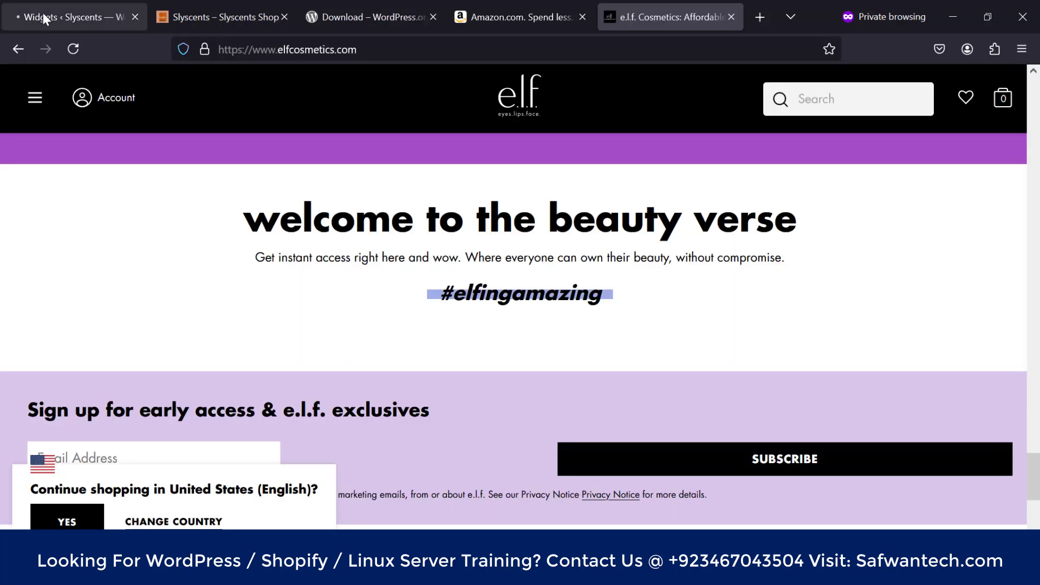
pyautogui.click(43, 12)
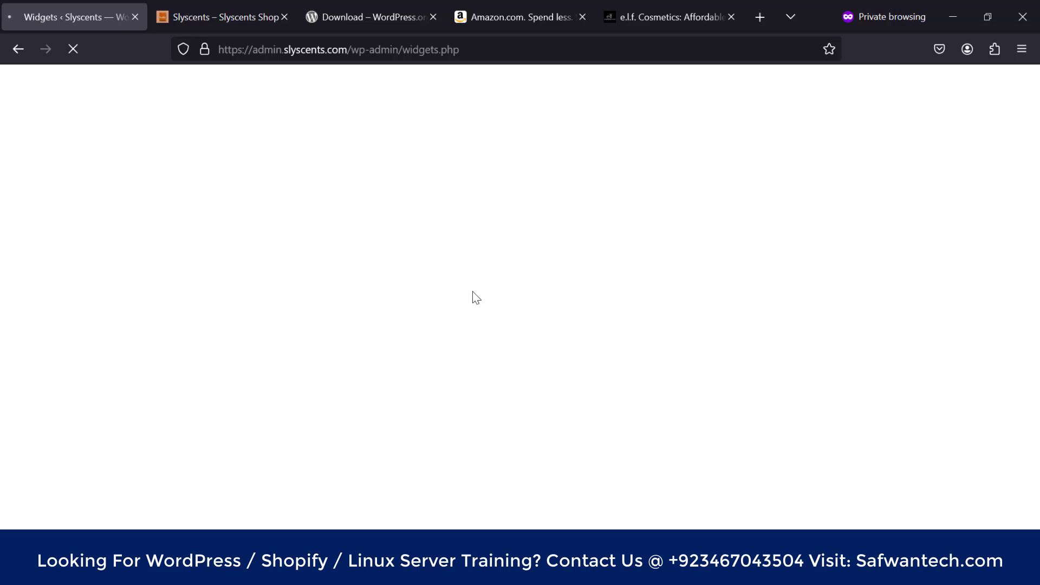
# Step: Review the Slyscents storefront home page from its header menu down through the fragrance offerings and customer testimonials
pyautogui.click(208, 13)
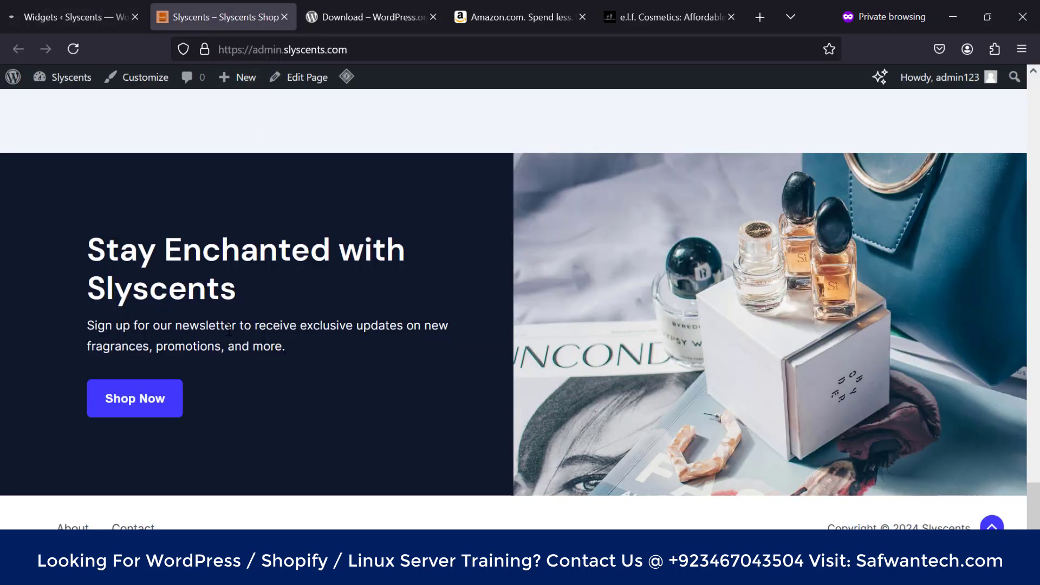
pyautogui.scroll(8, 217, 321)
pyautogui.scroll(10, 217, 322)
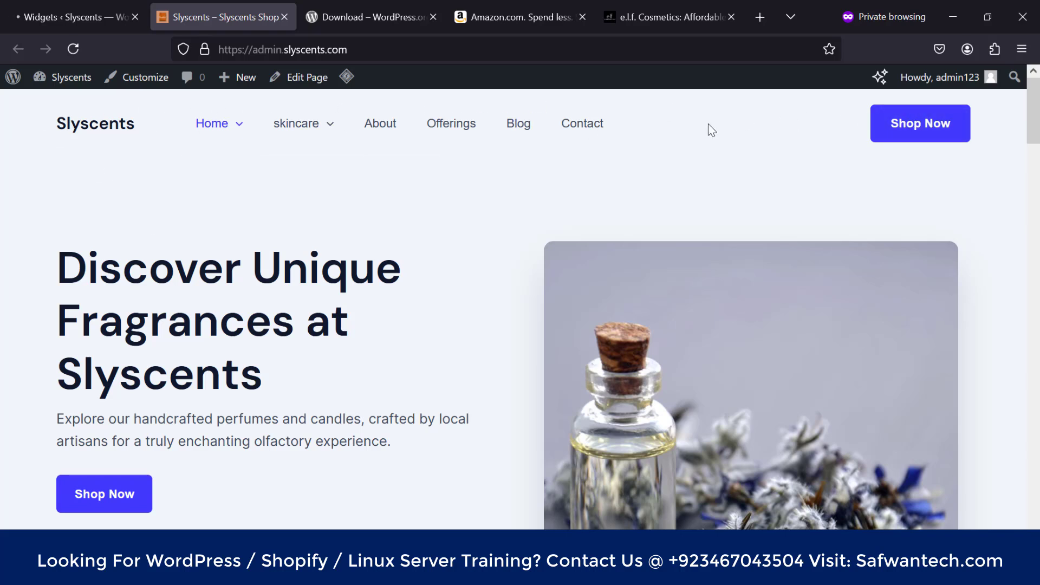
pyautogui.scroll(-6, 409, 293)
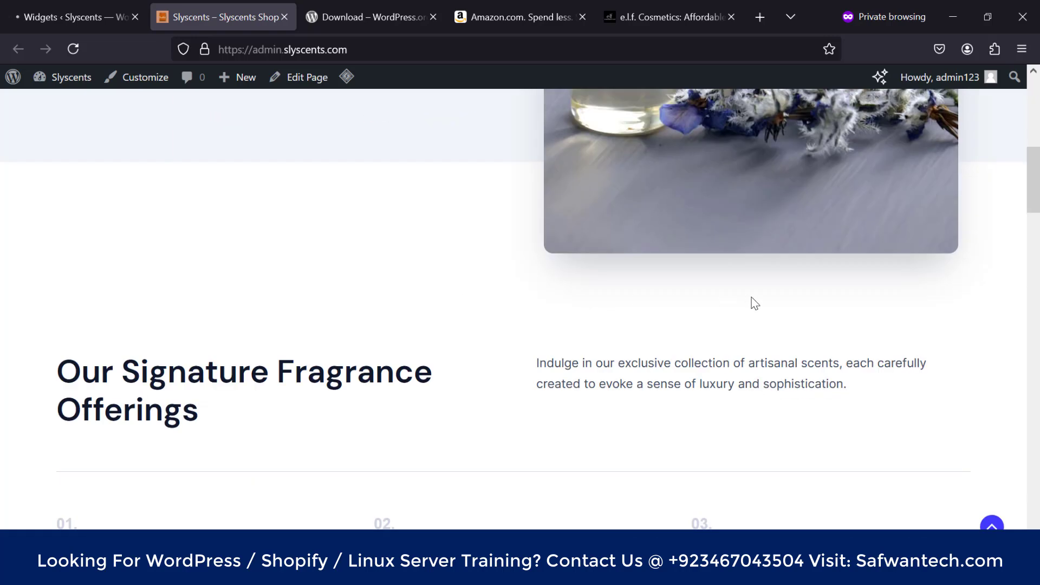
pyautogui.scroll(-15, 753, 303)
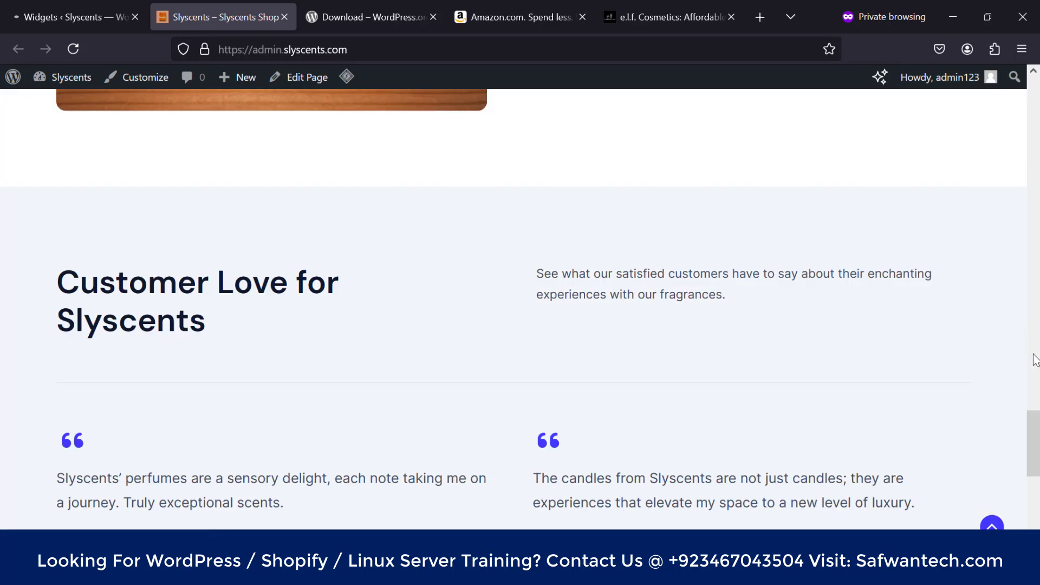
# Step: Return to the top of the storefront home page, and check the participants in the Google Meet call
pyautogui.moveTo(1035, 431)
pyautogui.mouseDown()
pyautogui.moveTo(1038, 517)
pyautogui.moveTo(1033, 72)
pyautogui.mouseUp()
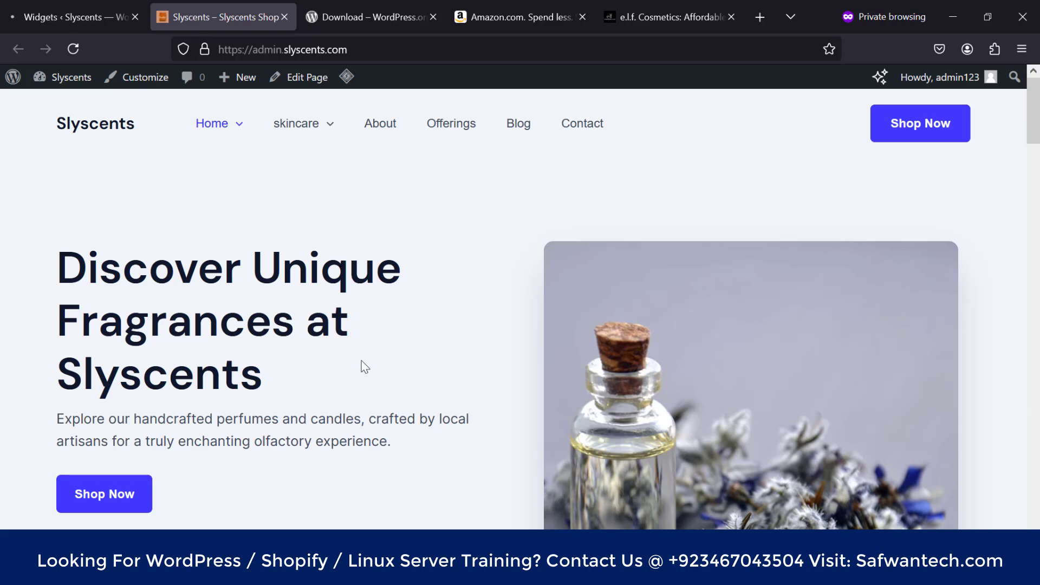
pyautogui.moveTo(414, 572)
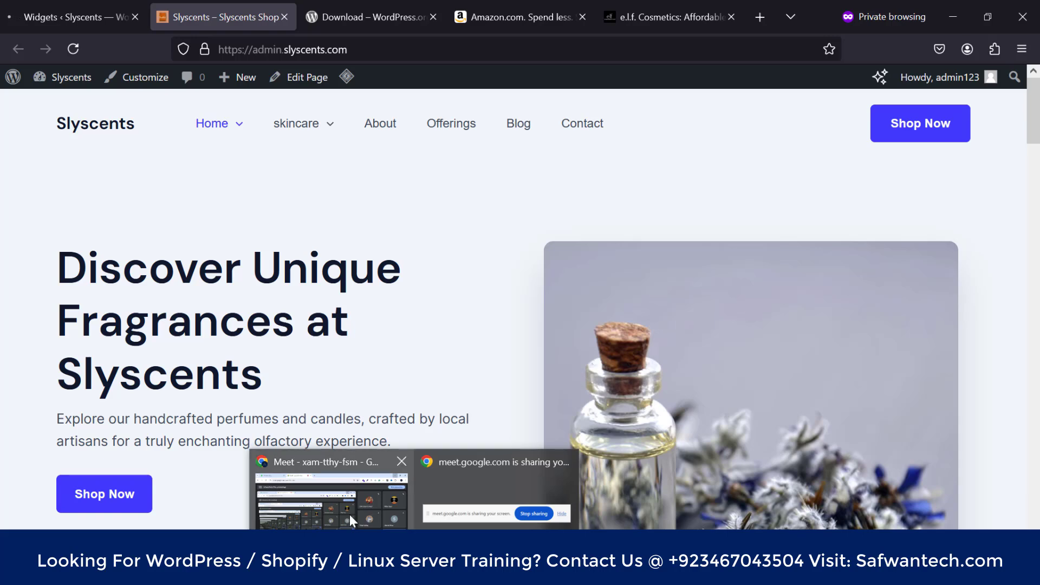
pyautogui.click(318, 505)
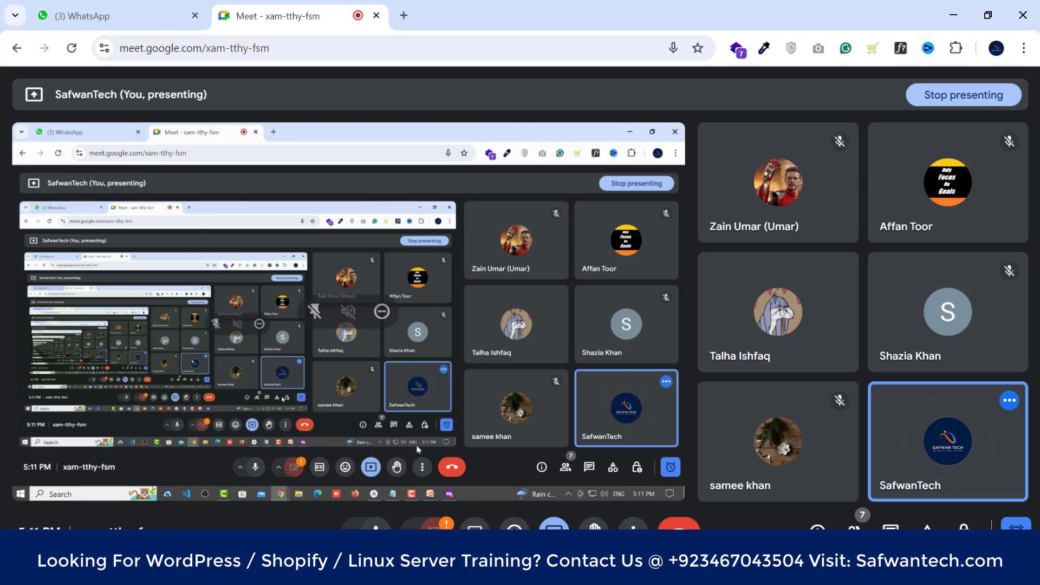
pyautogui.moveTo(414, 576)
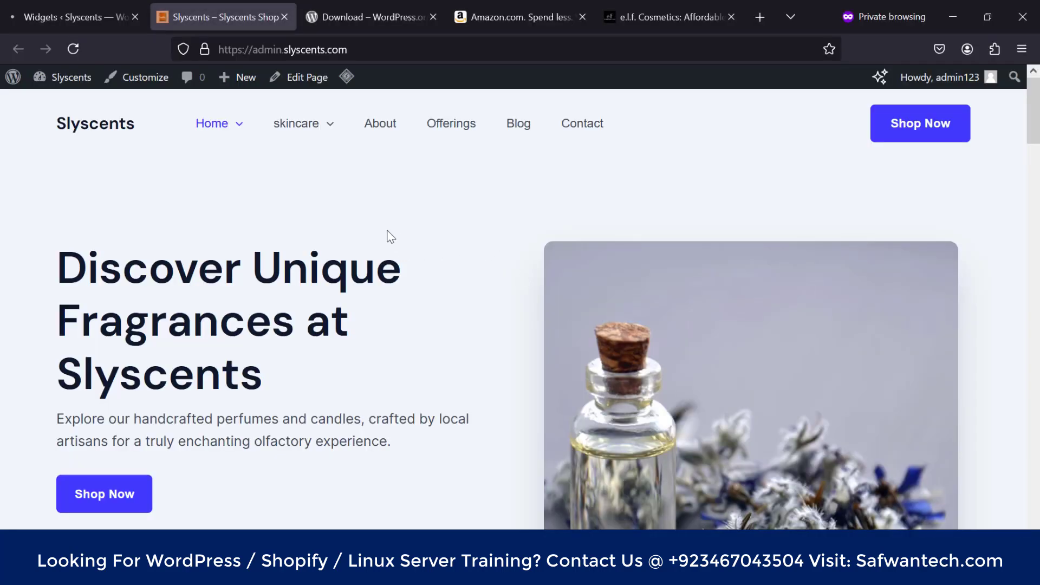
# Step: Check the Widgets page, and highlight part of the hero heading on the storefront home page
pyautogui.click(97, 2)
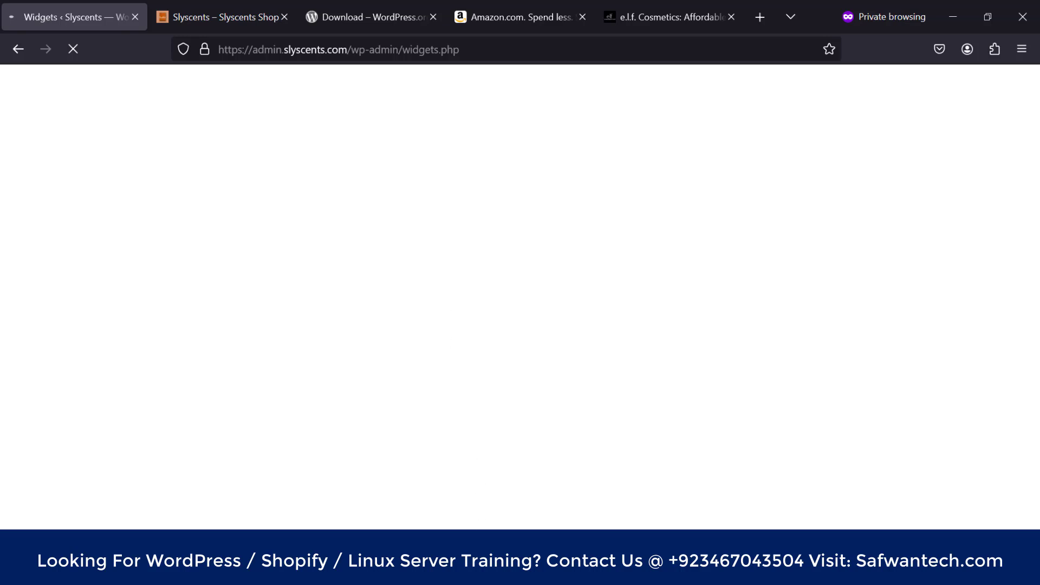
pyautogui.click(213, 16)
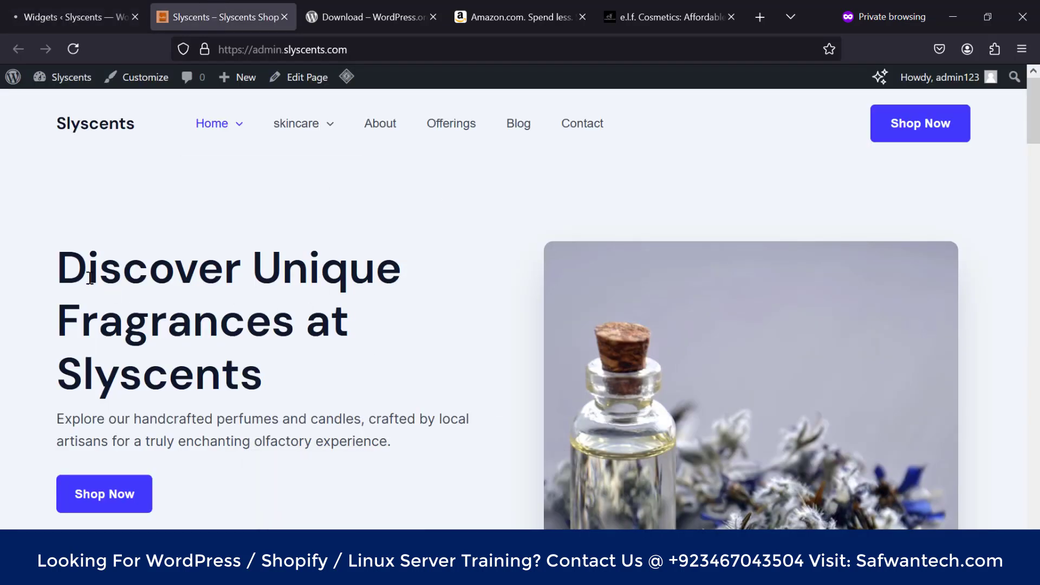
pyautogui.moveTo(63, 267); pyautogui.dragTo(438, 317)
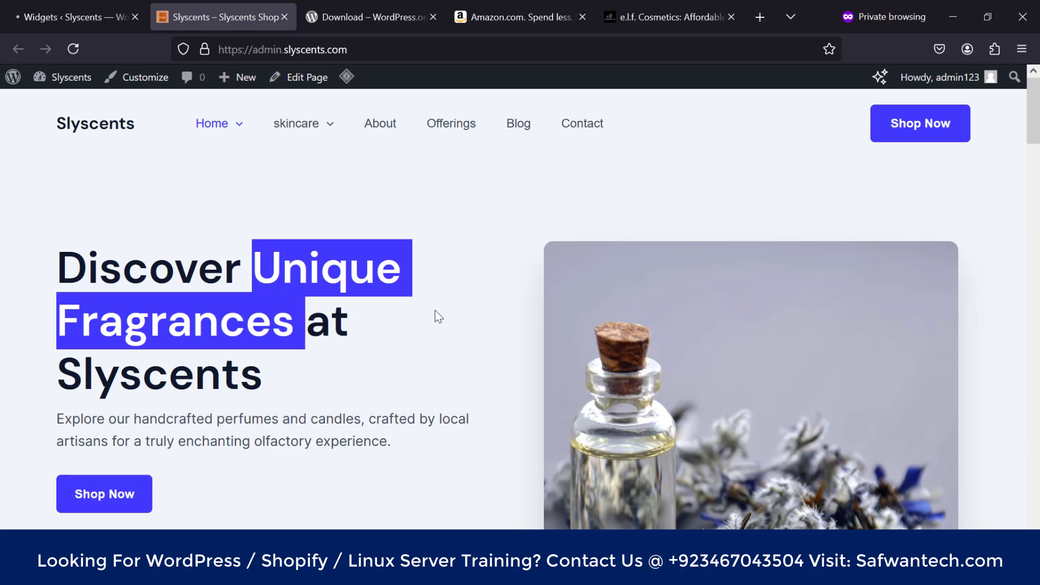
pyautogui.click(332, 309)
pyautogui.moveTo(221, 84)
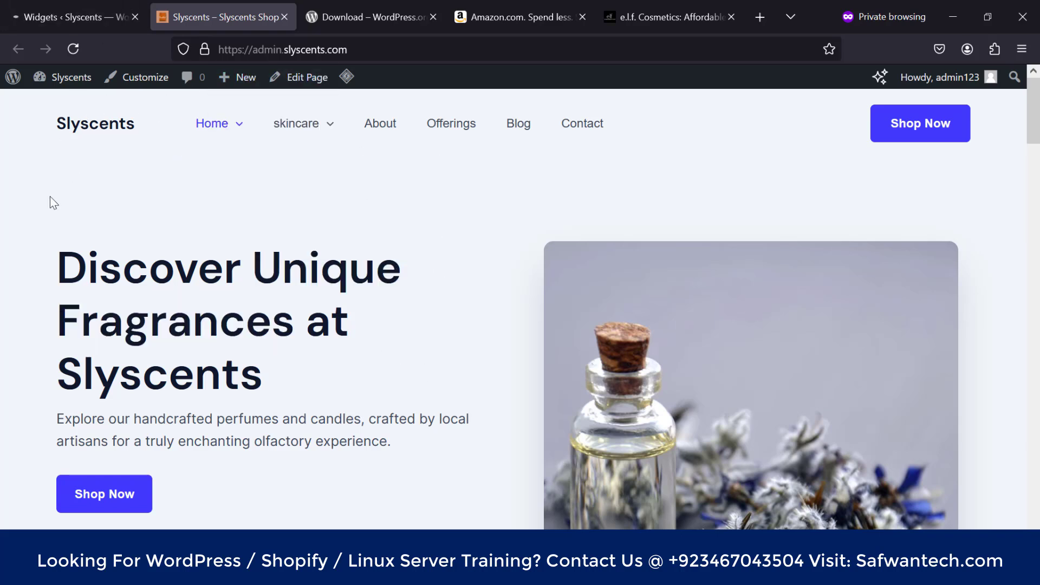
pyautogui.click(64, 17)
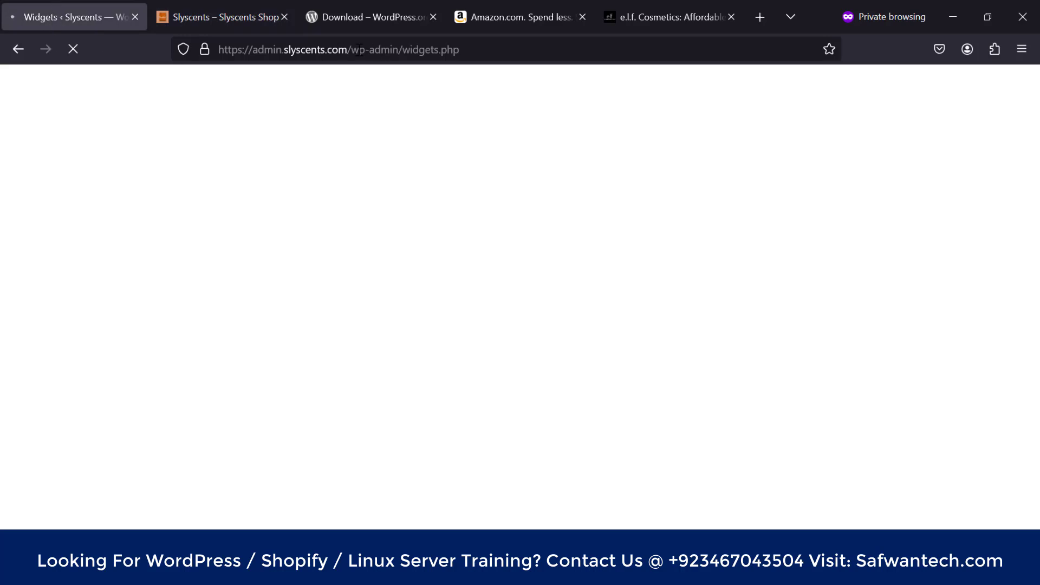
pyautogui.moveTo(401, 50); pyautogui.dragTo(548, 39)
pyautogui.press('BackSpace')
pyautogui.press('Return')
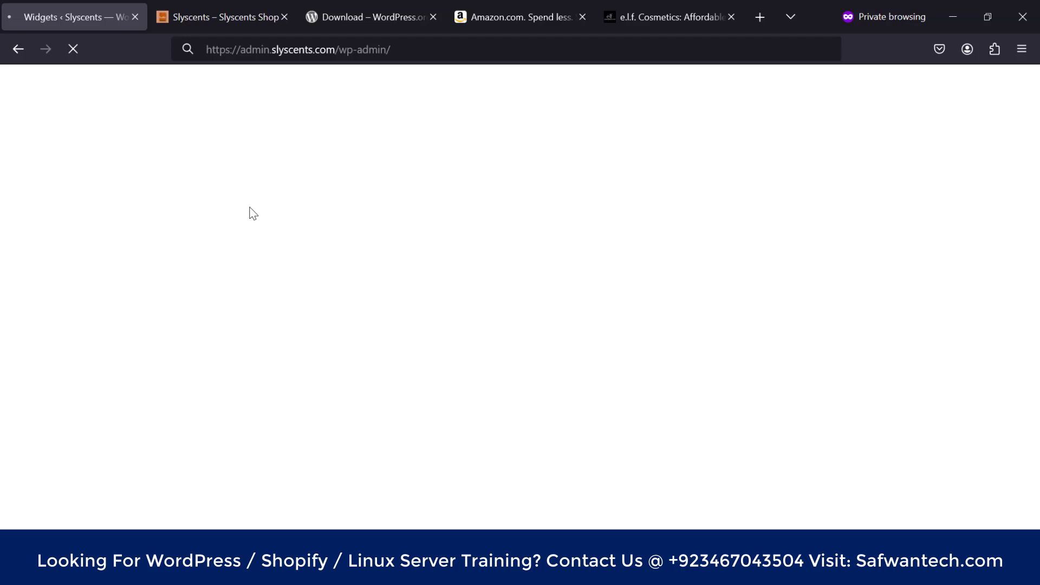
# Step: Review the storefront's hero text and its "Crafting Enchanting Scents Since 2015" section
pyautogui.click(228, 22)
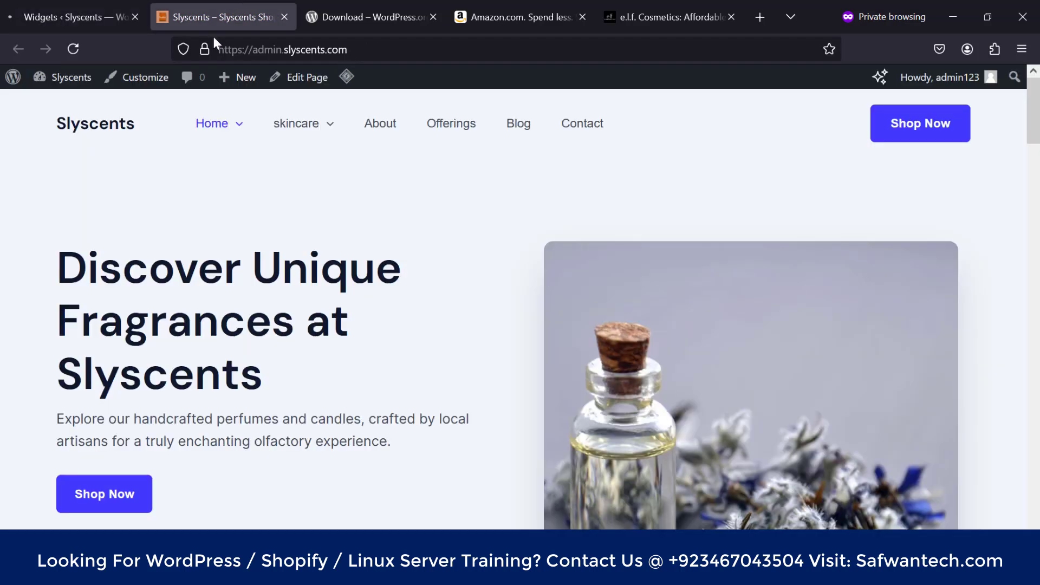
pyautogui.moveTo(47, 262); pyautogui.dragTo(329, 418)
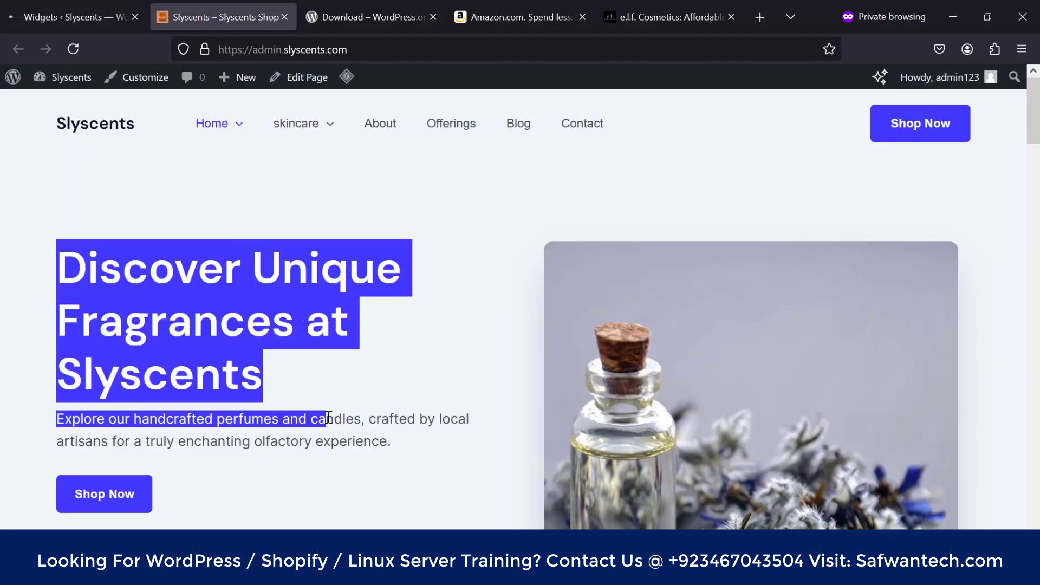
pyautogui.click(361, 366)
pyautogui.scroll(-15, 361, 366)
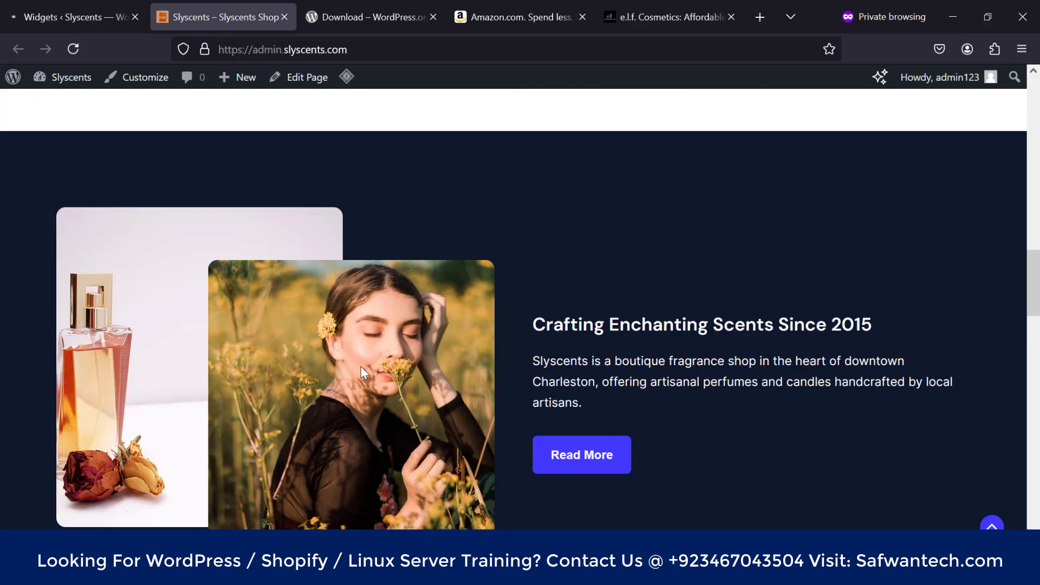
pyautogui.scroll(7, 361, 367)
pyautogui.scroll(2, 361, 366)
pyautogui.scroll(-4, 356, 372)
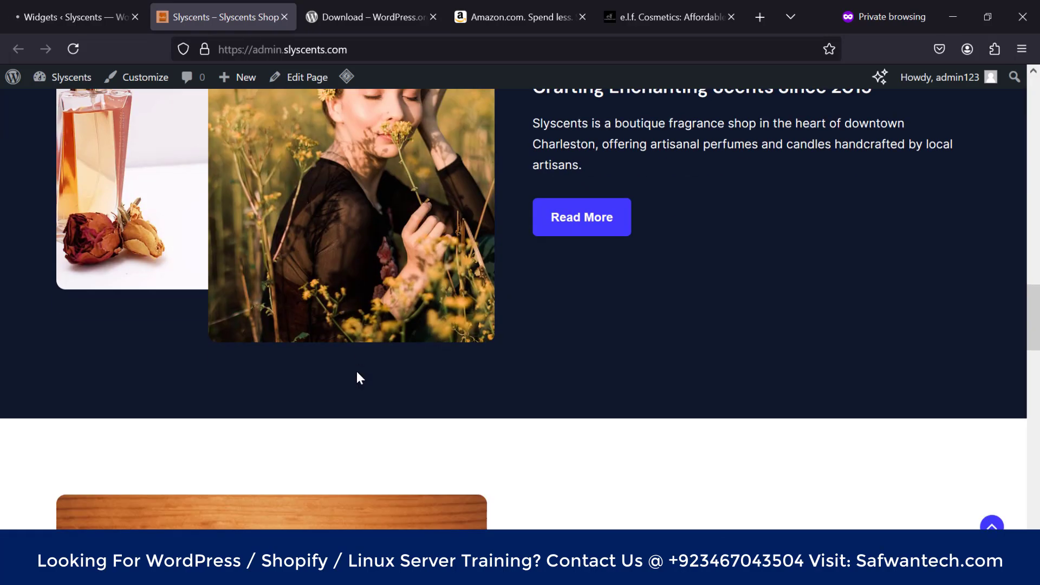
pyautogui.scroll(4, 356, 372)
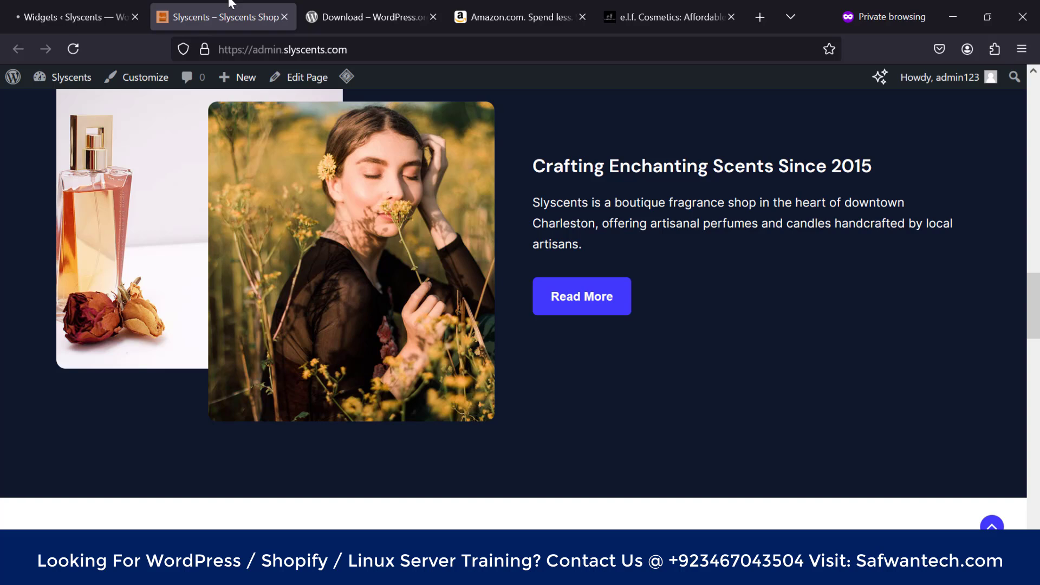
# Step: Check the Widgets page again, and highlight the "Crafting Enchanting Scents Since 2015" heading and description on the storefront
pyautogui.click(95, 8)
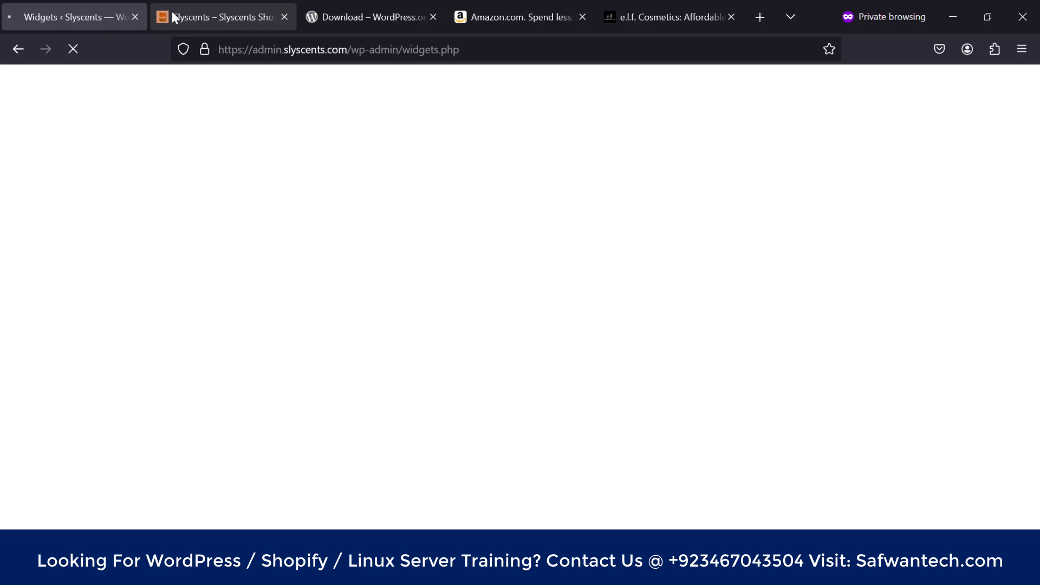
pyautogui.click(209, 11)
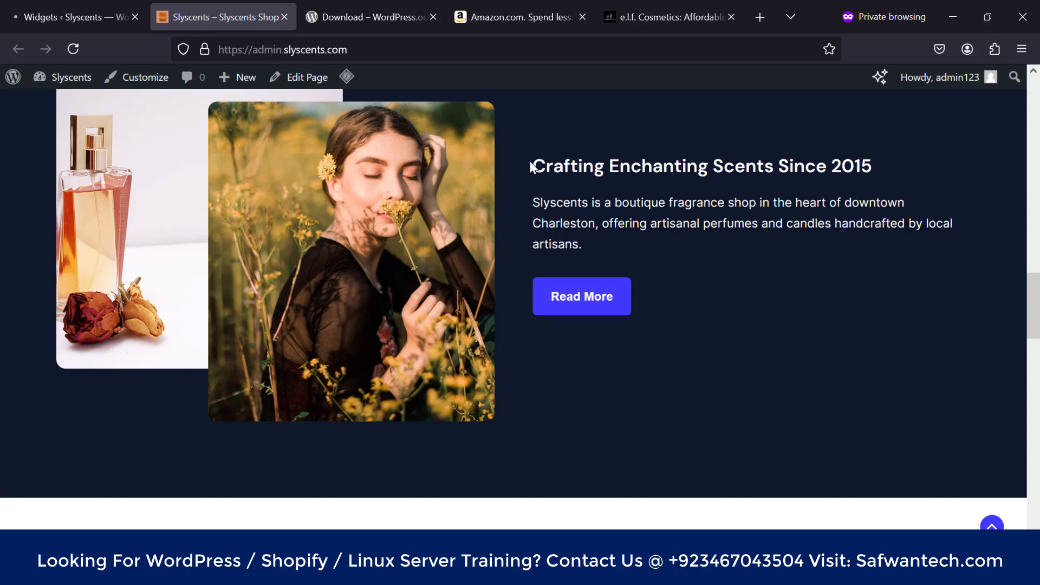
pyautogui.moveTo(533, 166); pyautogui.dragTo(595, 242)
pyautogui.scroll(5, 595, 241)
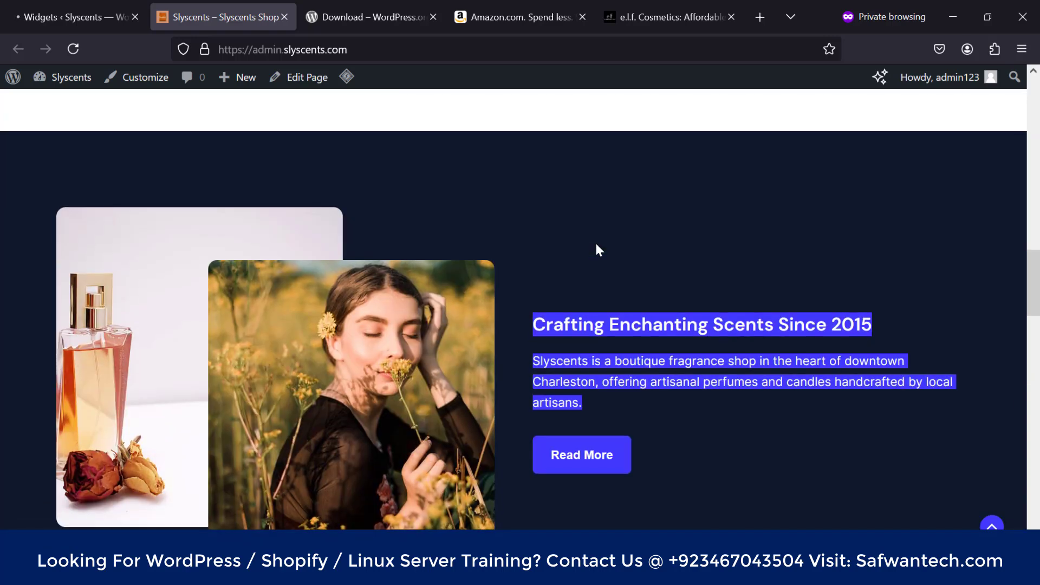
pyautogui.scroll(-3, 194, 389)
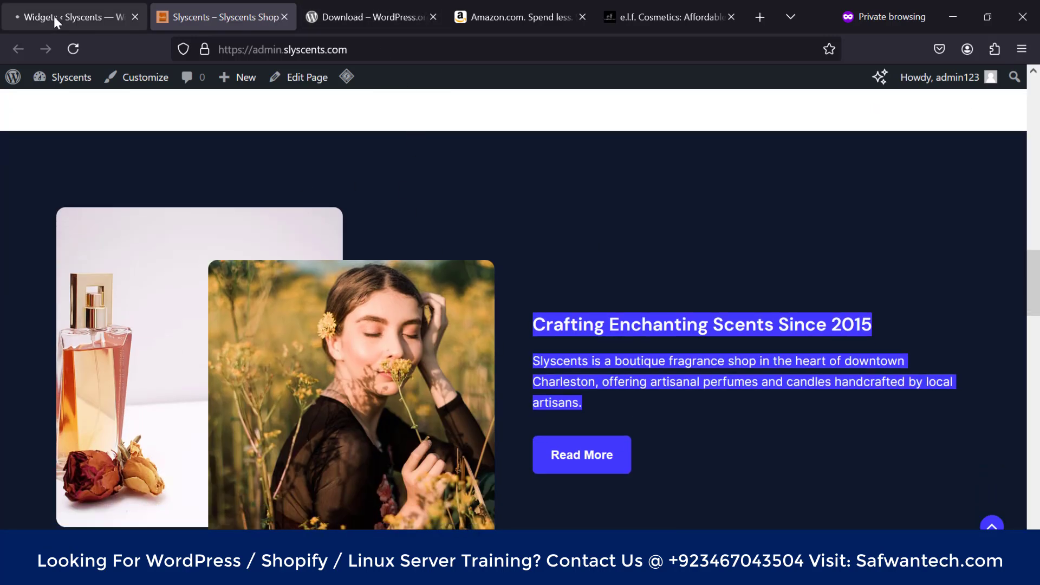
pyautogui.scroll(-2, 376, 405)
pyautogui.scroll(-1, 376, 405)
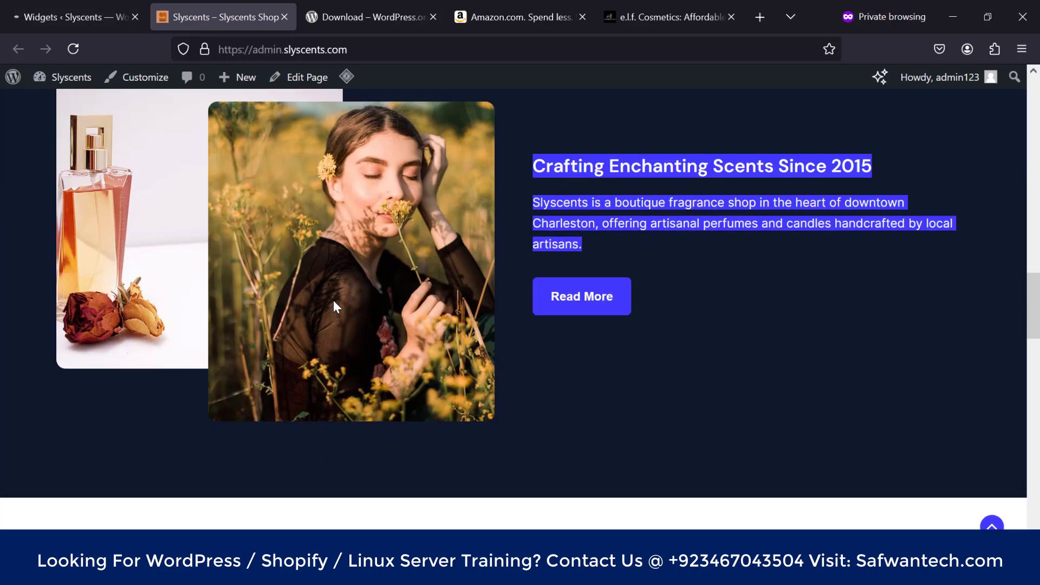
pyautogui.click(558, 216)
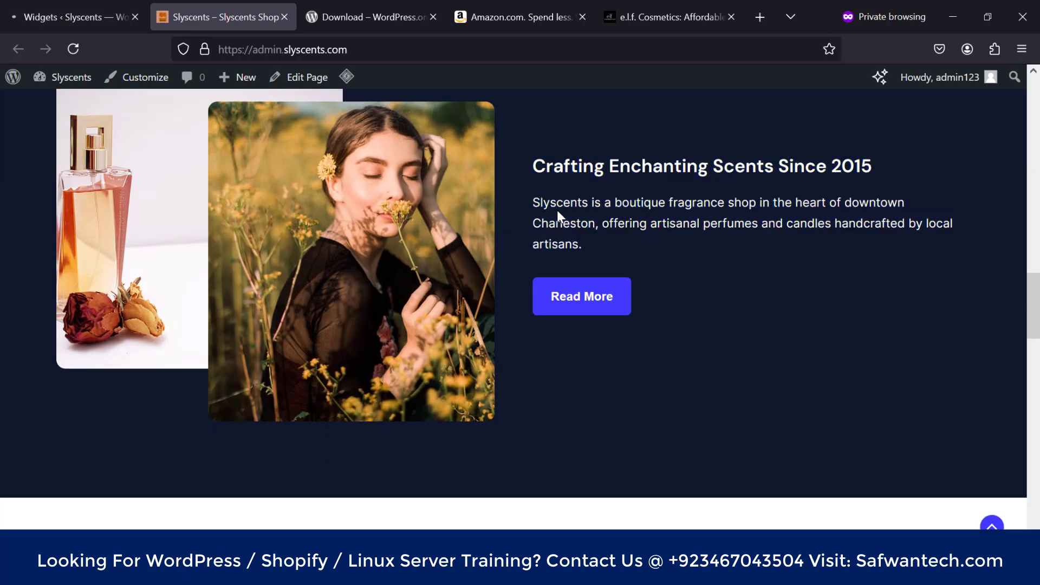
# Step: Point out the text block beside the images in the "Crafting Enchanting Scents Since 2015" section by selecting it repeatedly
pyautogui.scroll(3, 536, 162)
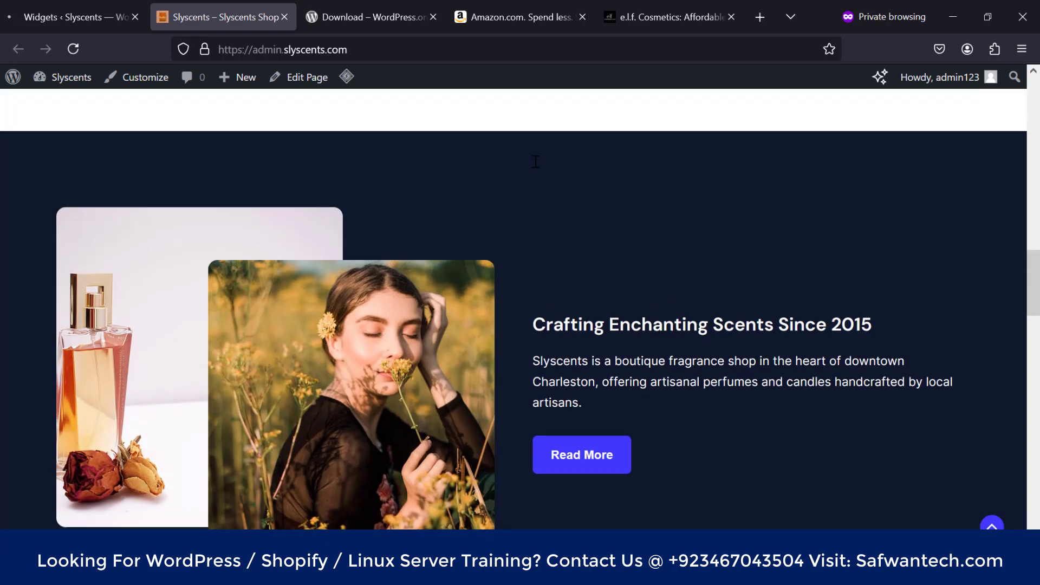
pyautogui.scroll(-2, 377, 239)
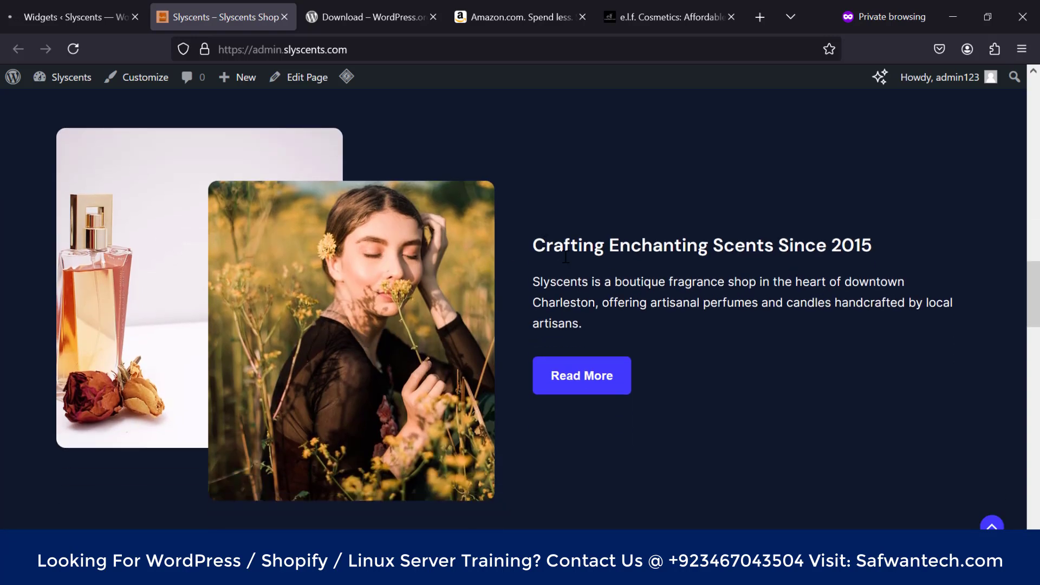
pyautogui.moveTo(546, 247); pyautogui.dragTo(652, 371)
pyautogui.click(632, 328)
pyautogui.moveTo(581, 321); pyautogui.dragTo(525, 241)
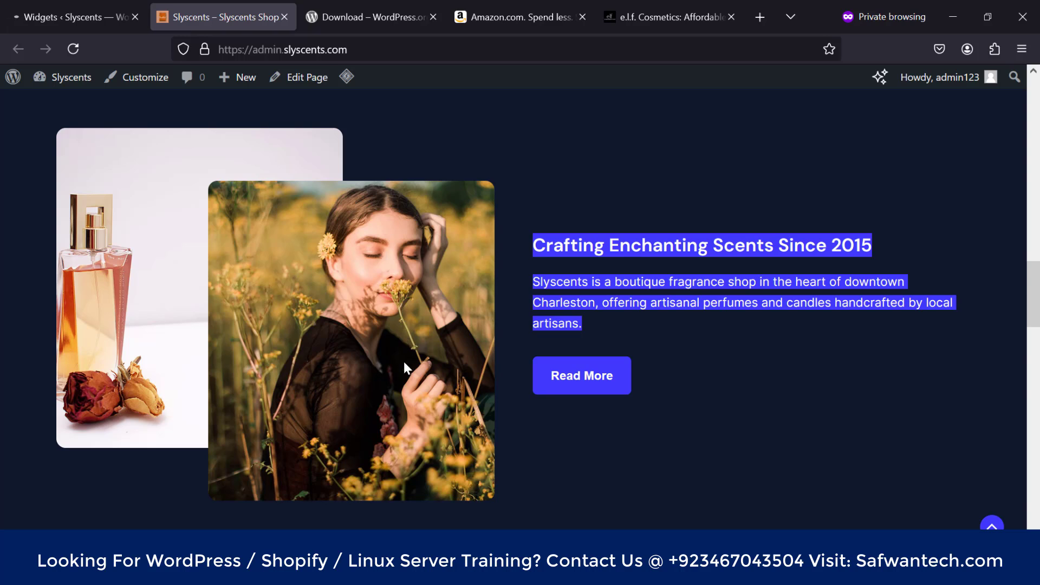
pyautogui.click(613, 332)
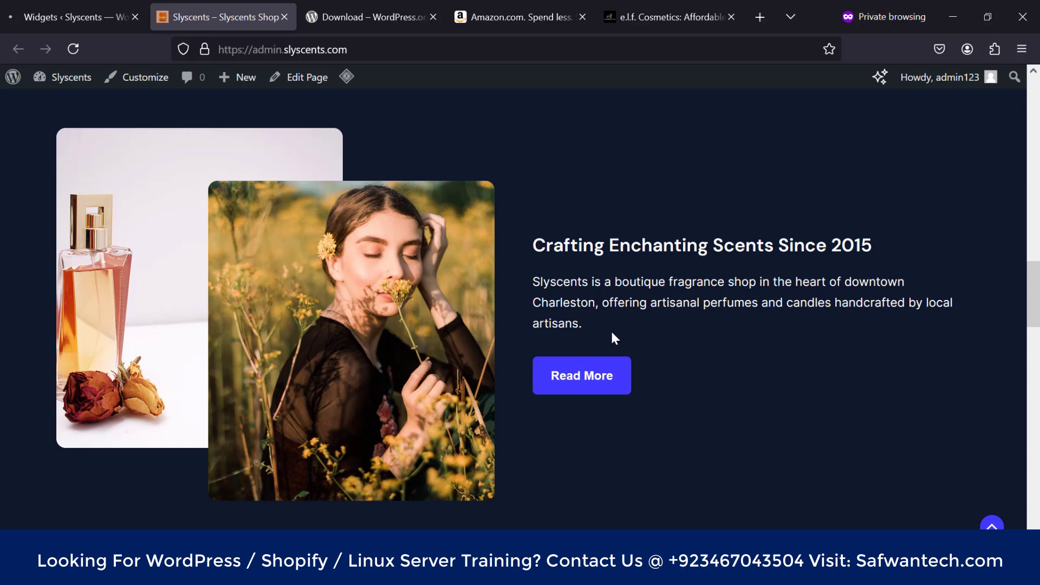
pyautogui.moveTo(612, 332); pyautogui.dragTo(526, 252)
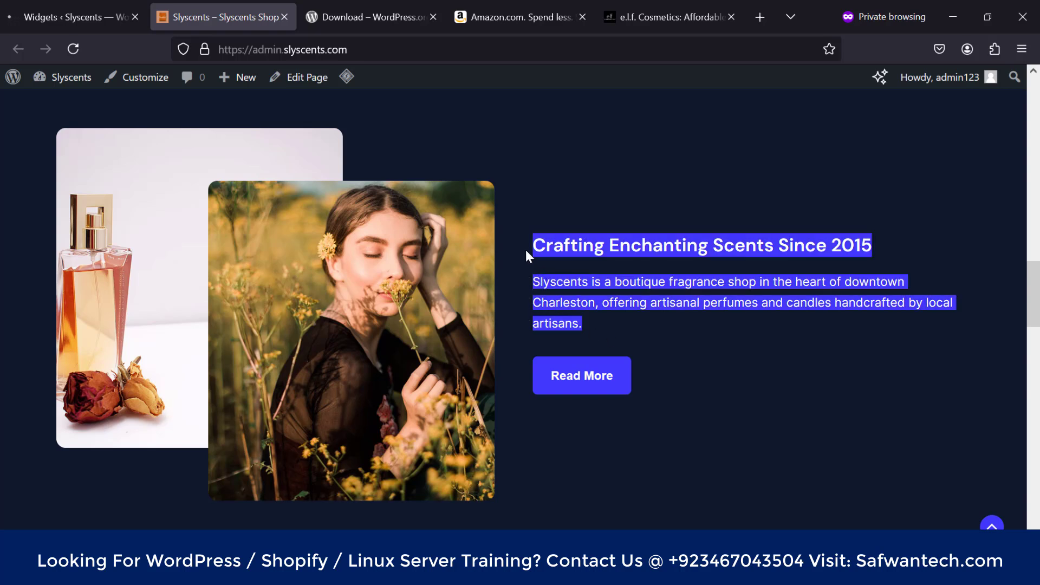
pyautogui.click(665, 391)
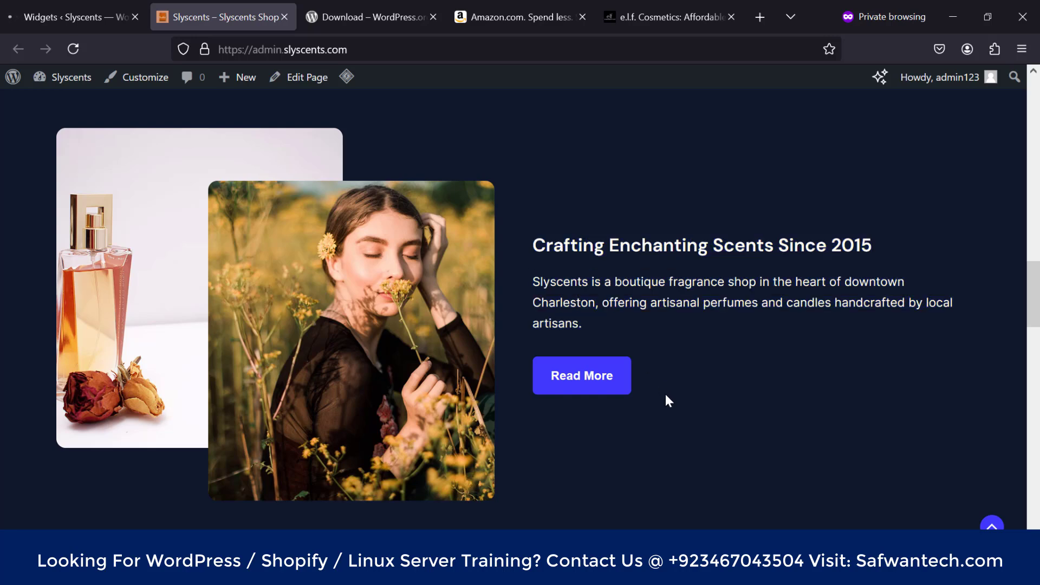
pyautogui.moveTo(588, 327); pyautogui.dragTo(513, 265)
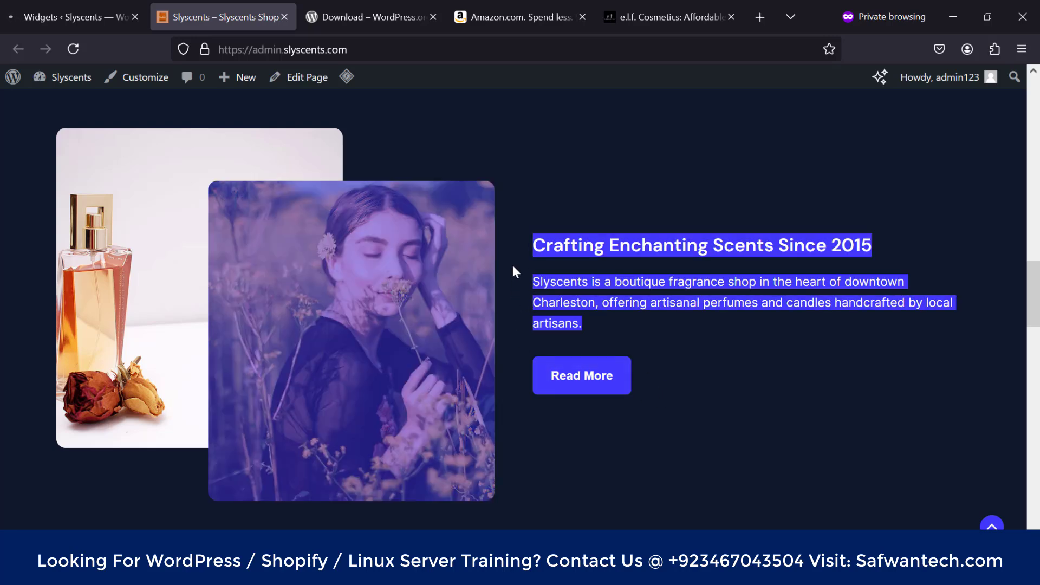
# Step: Point out the perfume bottle image beside the section's text, and recheck the Widgets page before returning to the storefront
pyautogui.click(162, 198)
pyautogui.rightClick(136, 271)
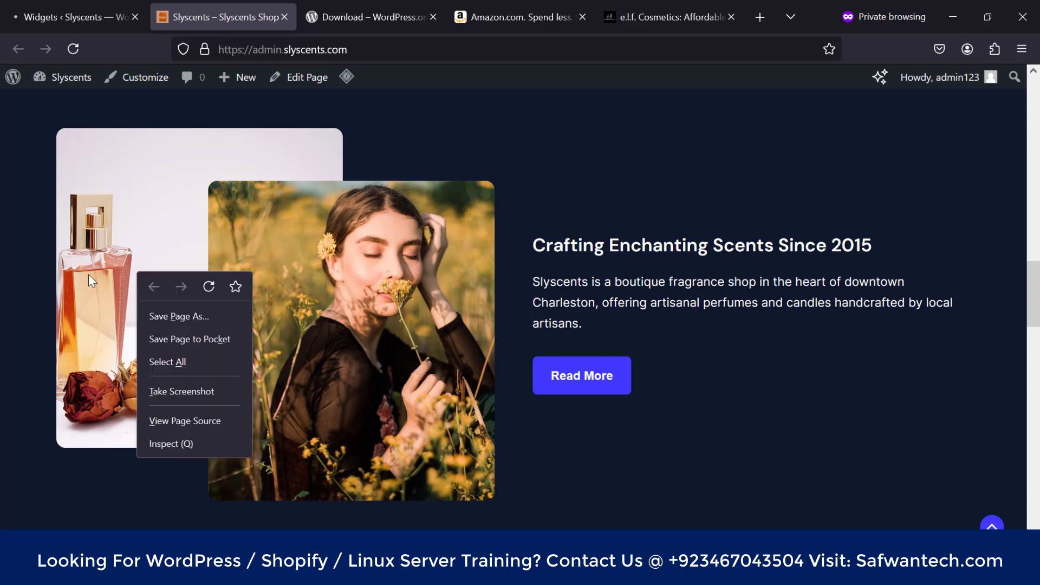
pyautogui.click(90, 281)
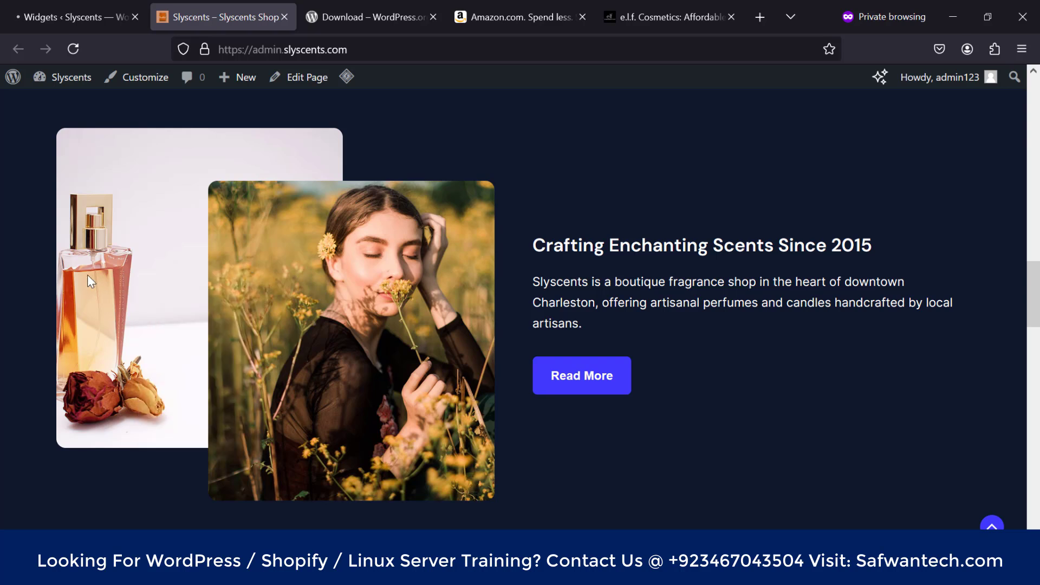
pyautogui.click(83, 5)
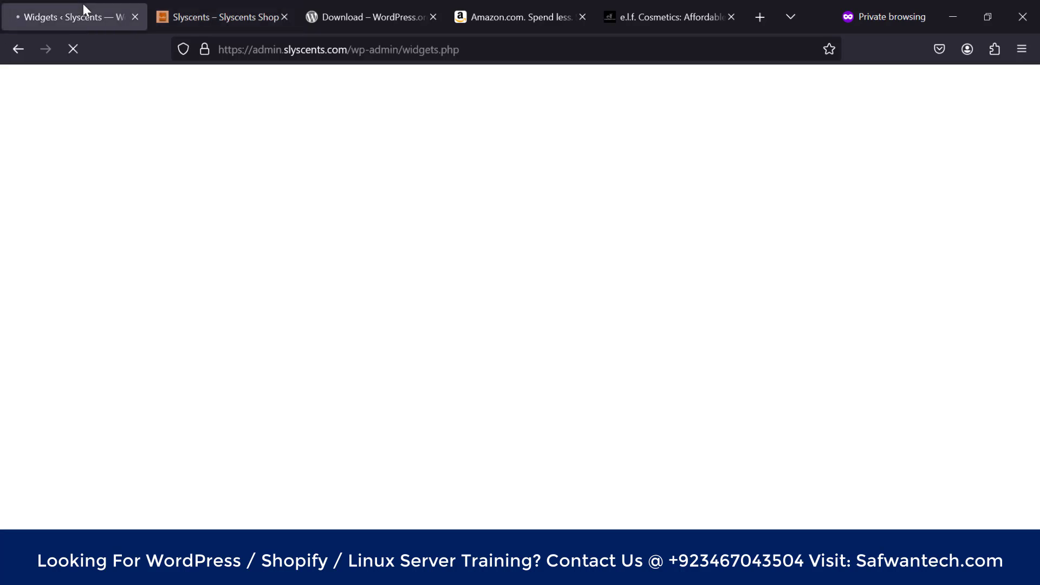
pyautogui.click(262, 10)
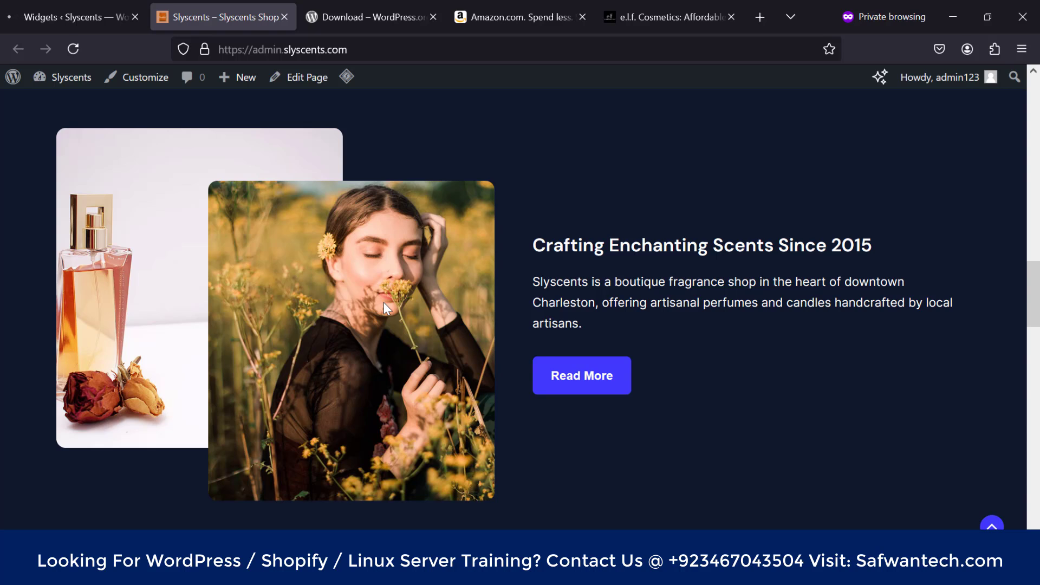
pyautogui.click(105, 9)
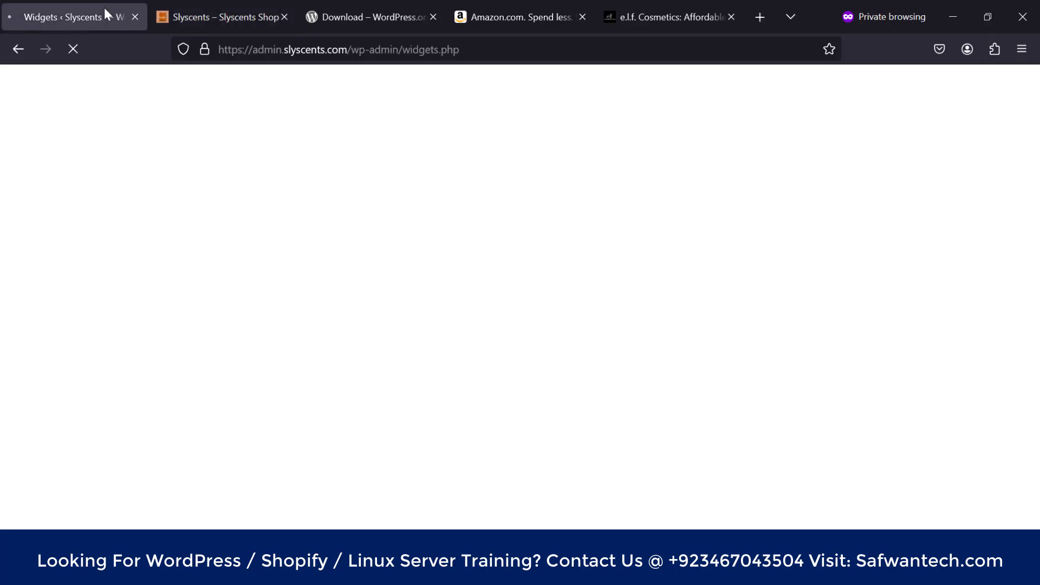
pyautogui.moveTo(403, 50); pyautogui.dragTo(462, 50)
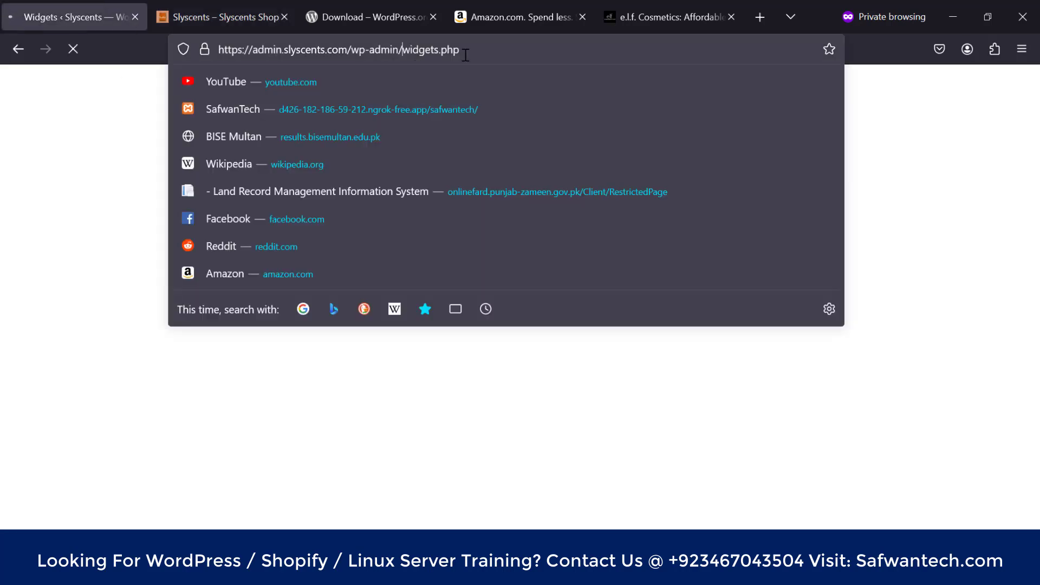
pyautogui.press('BackSpace')
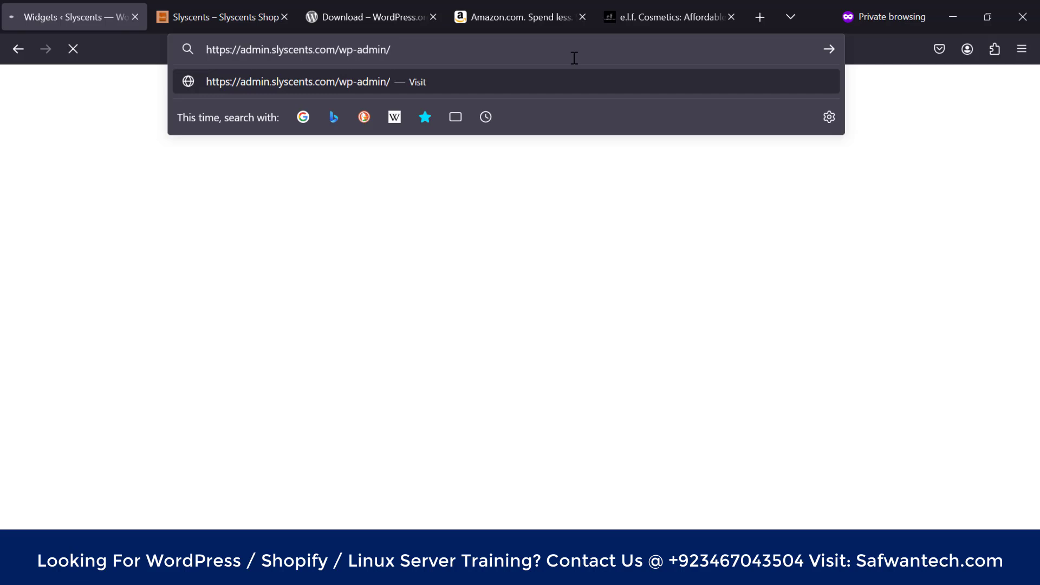
pyautogui.press('Return')
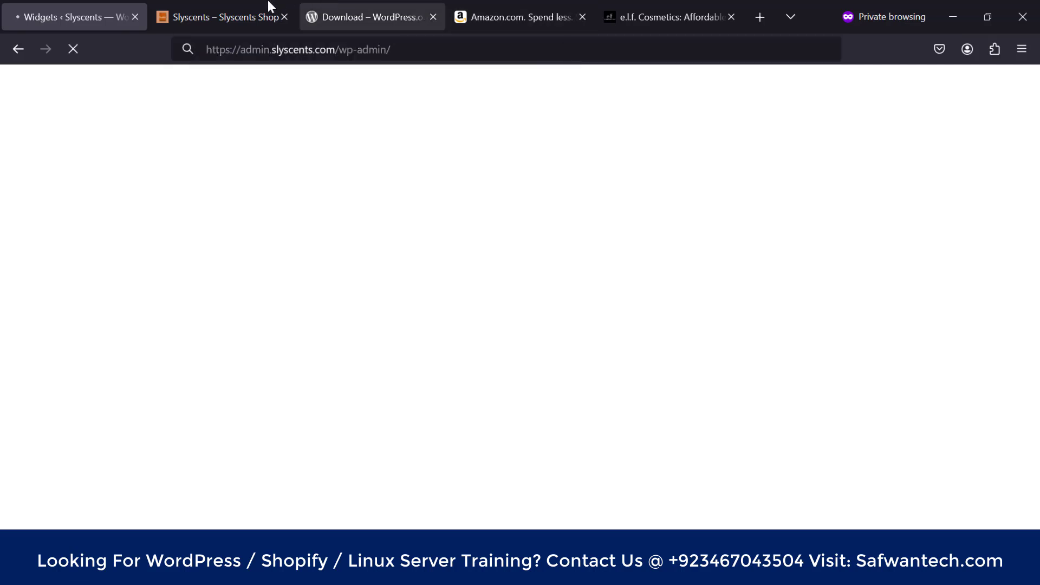
# Step: Open the storefront's photo of the woman with yellow flowers in its own browser tab
pyautogui.click(271, 8)
pyautogui.rightClick(332, 284)
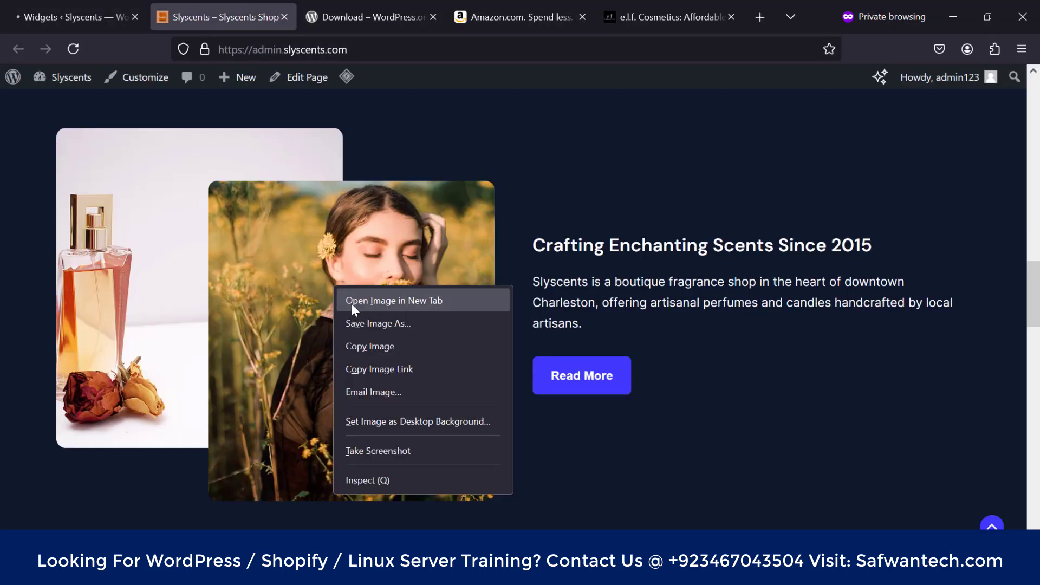
pyautogui.click(352, 304)
pyautogui.click(314, 8)
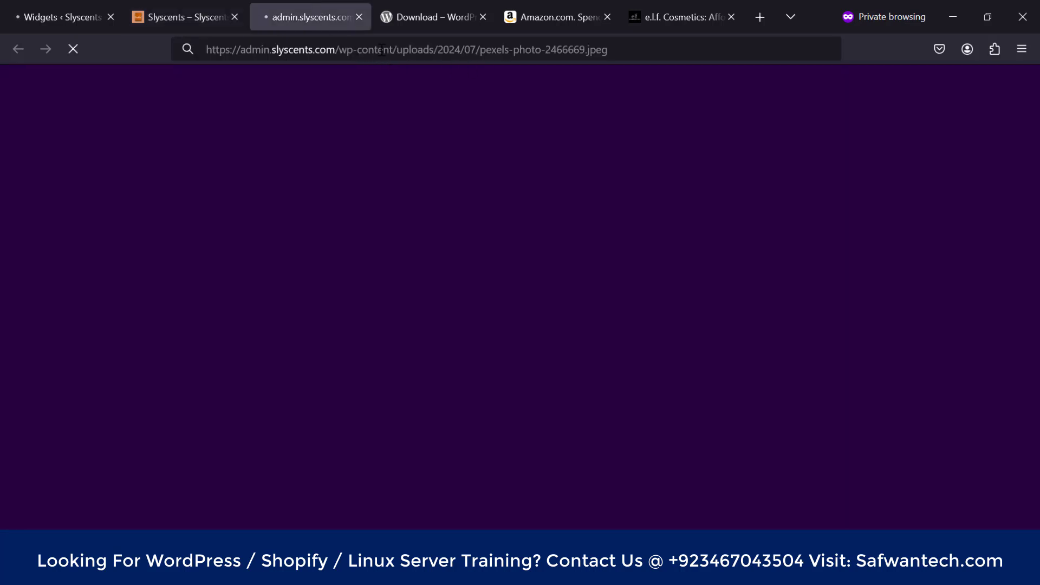
# Step: Point out the path wp-content/uploads/2024/07/pexels-photo-2466669.jpeg in the image's address, highlighting its folders, year and file name
pyautogui.moveTo(341, 54); pyautogui.dragTo(399, 57)
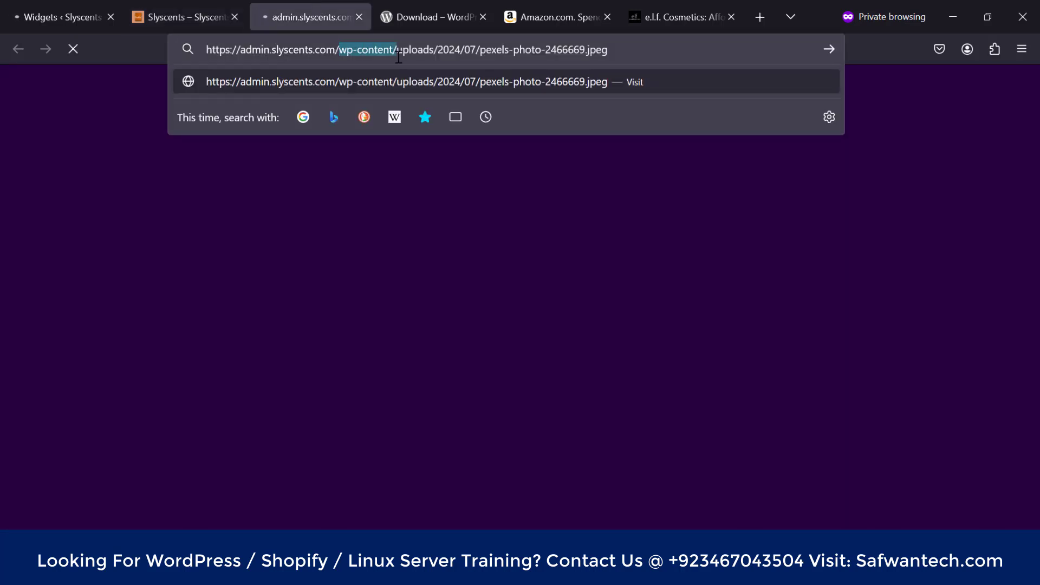
pyautogui.click(399, 54)
pyautogui.moveTo(341, 51); pyautogui.dragTo(458, 51)
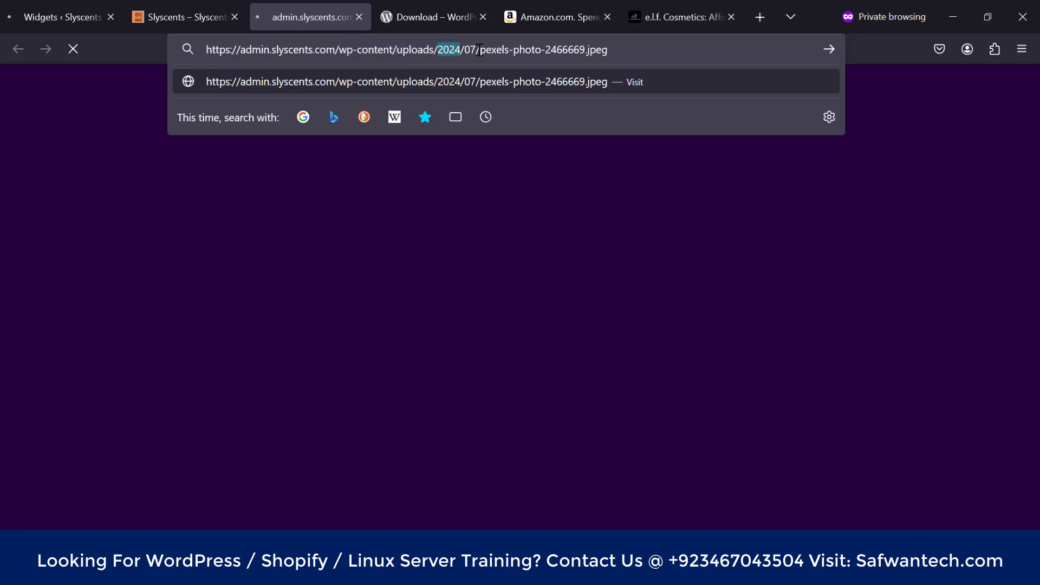
pyautogui.click(472, 49)
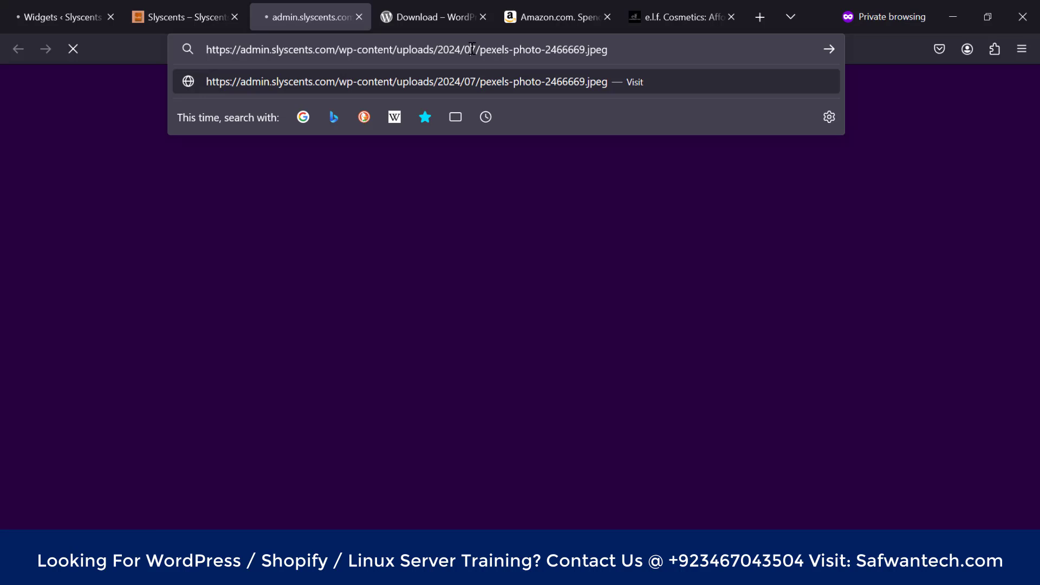
pyautogui.moveTo(628, 52); pyautogui.dragTo(480, 51)
pyautogui.click(623, 55)
pyautogui.moveTo(630, 51); pyautogui.dragTo(340, 48)
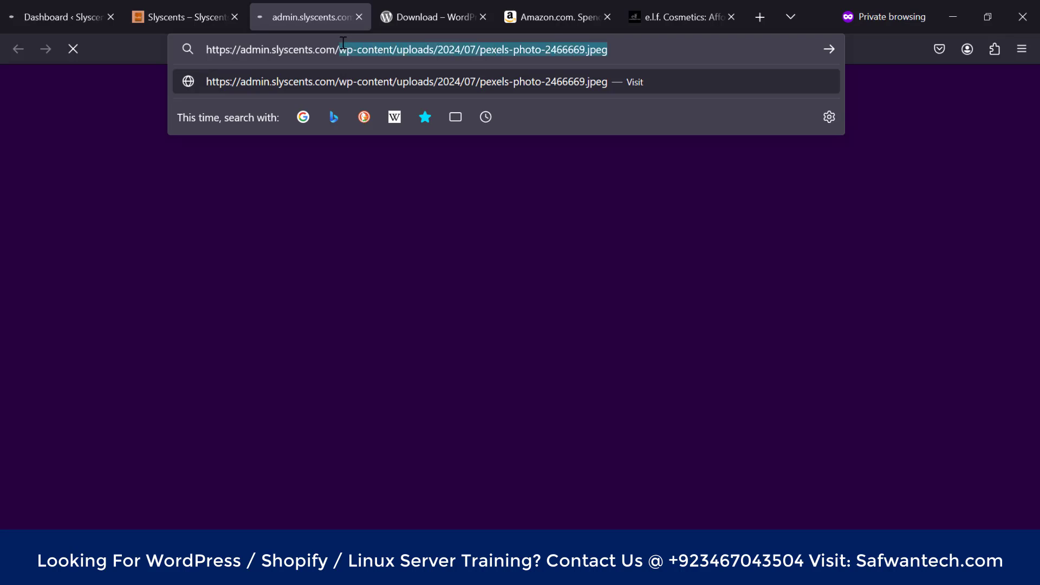
pyautogui.click(379, 200)
pyautogui.moveTo(340, 50); pyautogui.dragTo(637, 58)
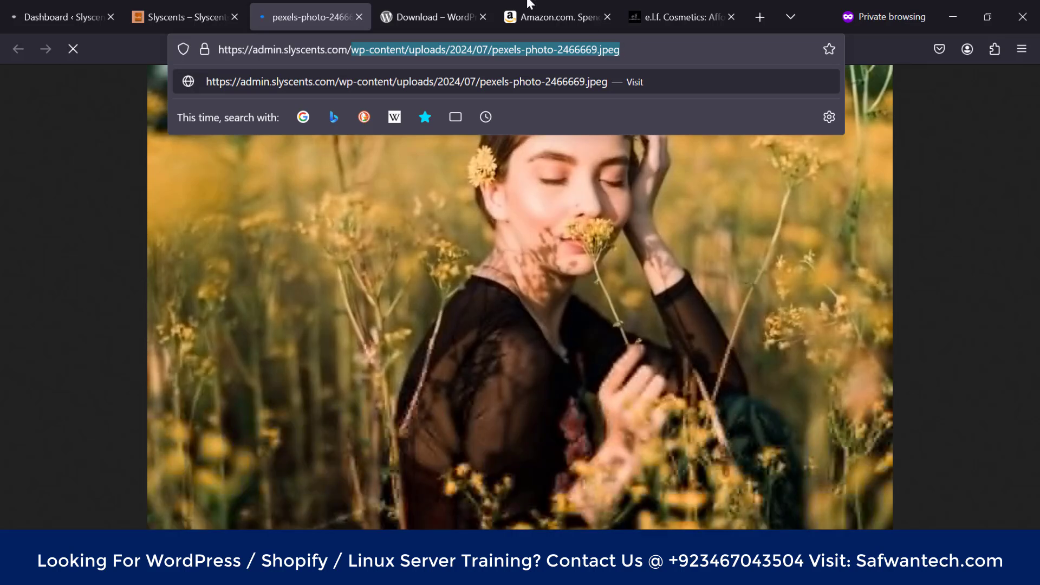
# Step: Look at the storefront section and the WordPress download page, and re-examine the photo and its address
pyautogui.click(184, 17)
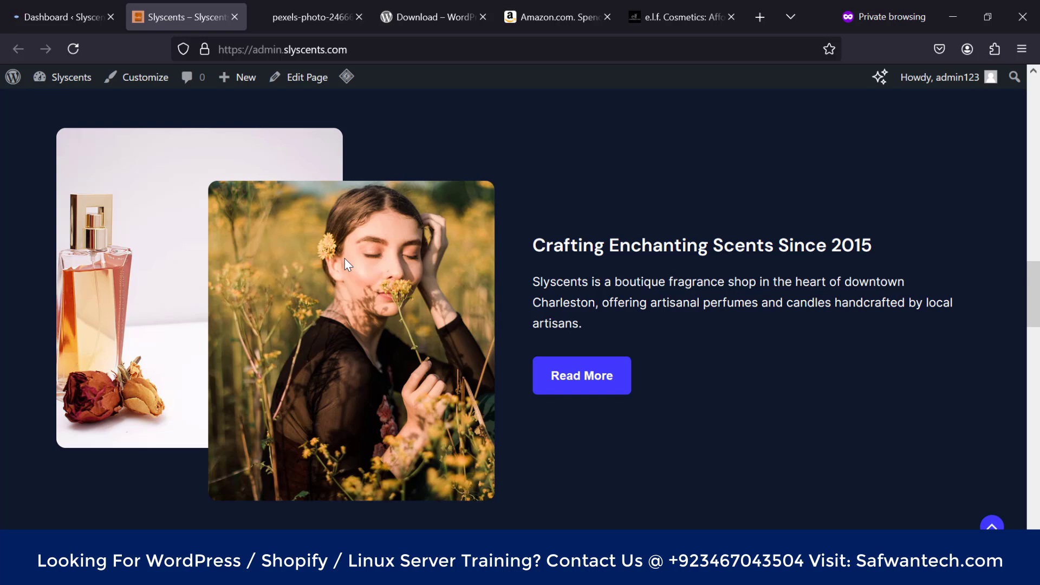
pyautogui.click(433, 6)
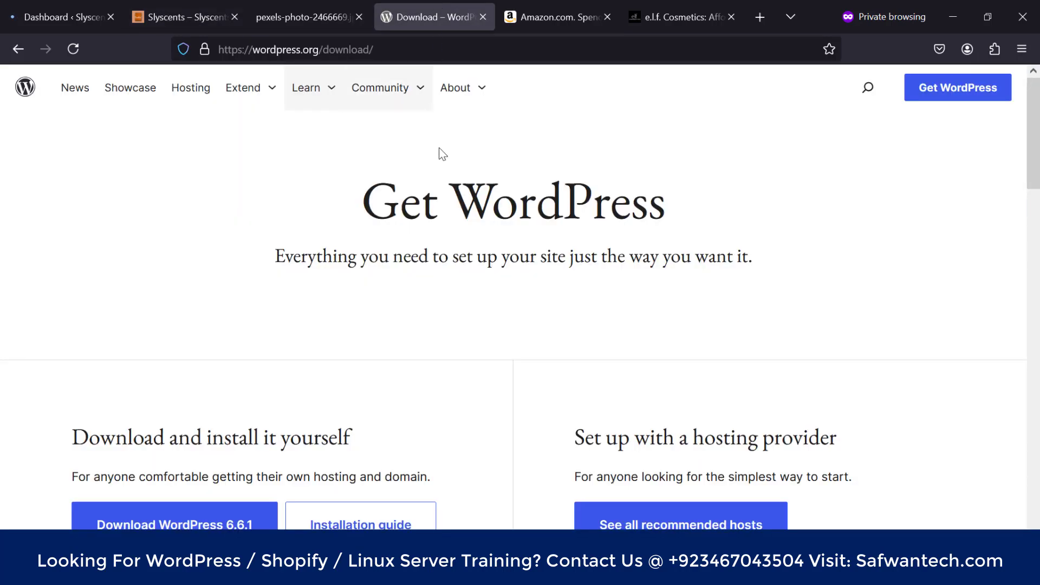
pyautogui.click(291, 6)
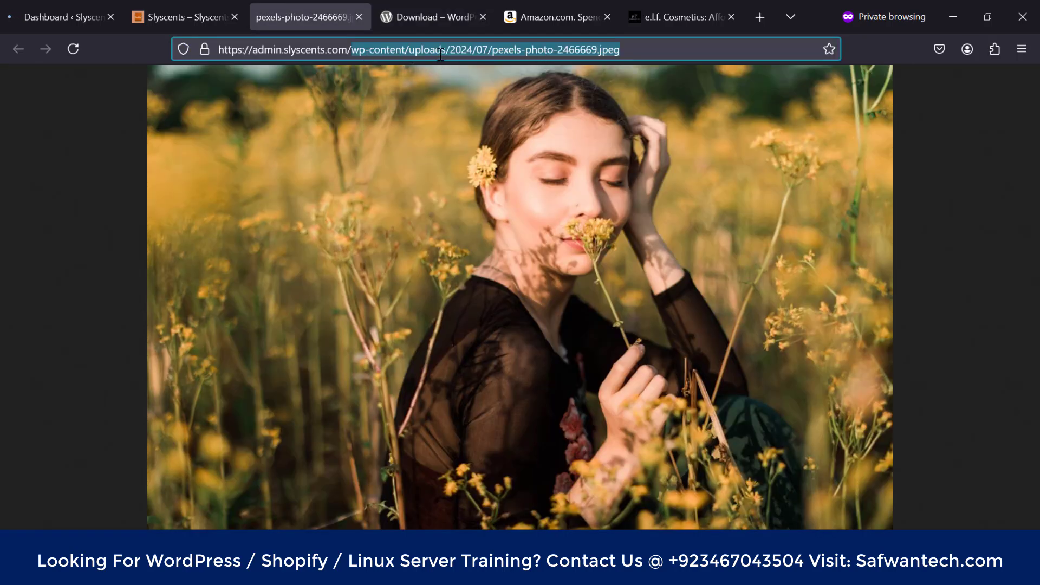
pyautogui.click(665, 54)
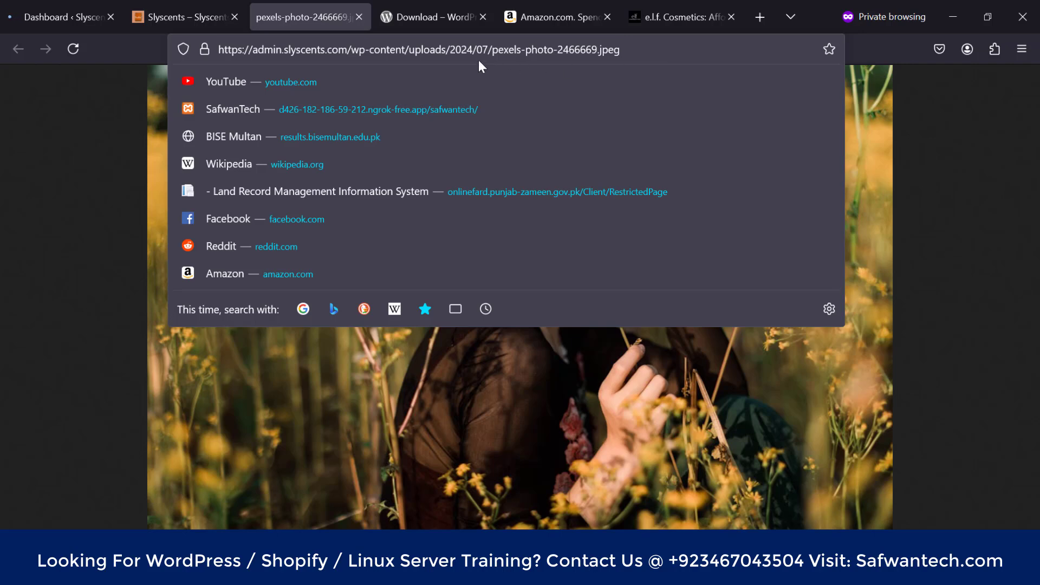
pyautogui.click(522, 411)
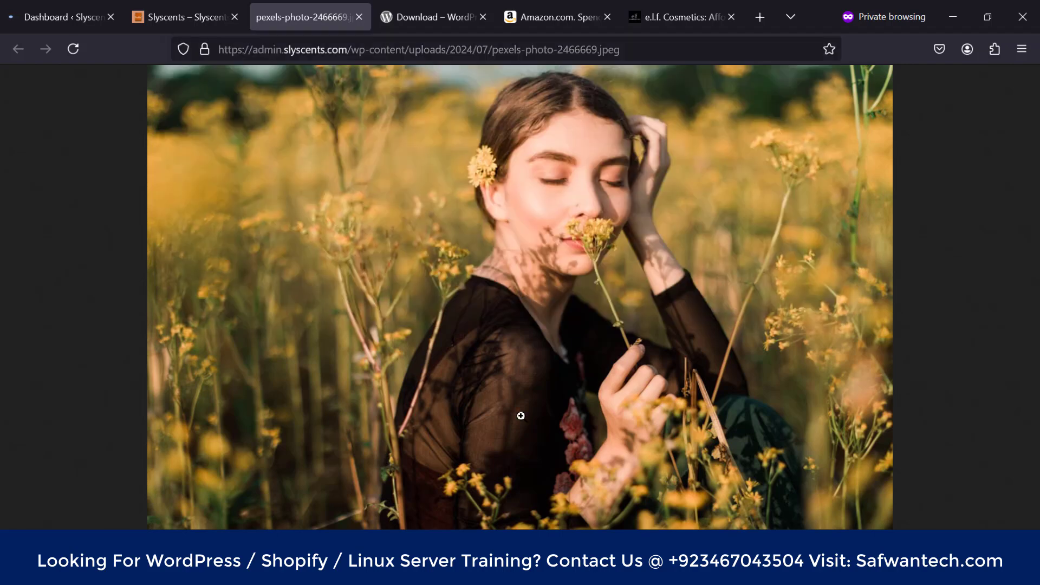
pyautogui.click(521, 412)
pyautogui.click(552, 183)
# Step: Review the storefront's "Why Choose Slyscents?" section with its Chanel perfume bottle image
pyautogui.click(197, 9)
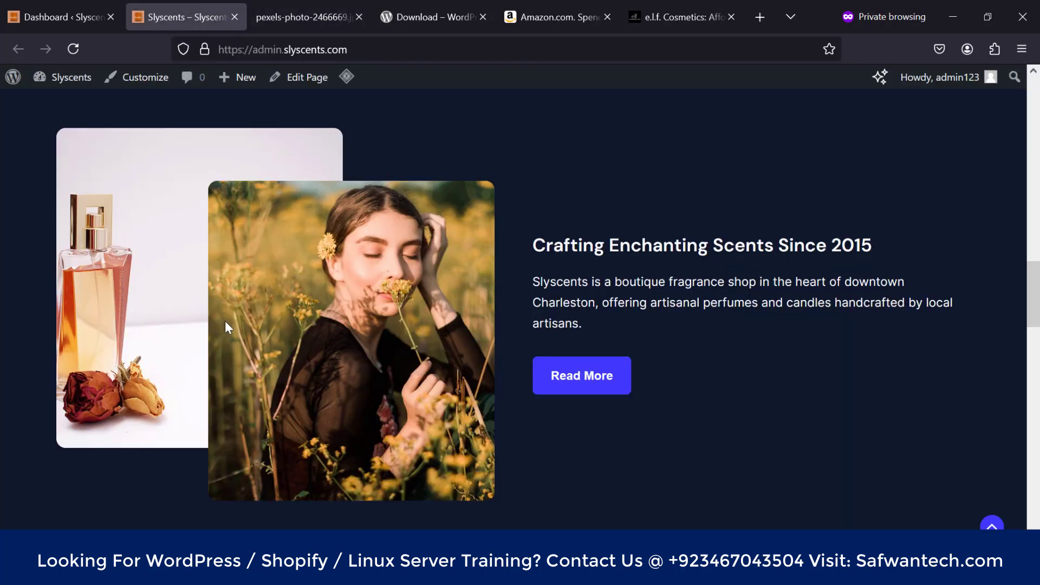
pyautogui.scroll(-6, 336, 296)
pyautogui.scroll(-4, 304, 303)
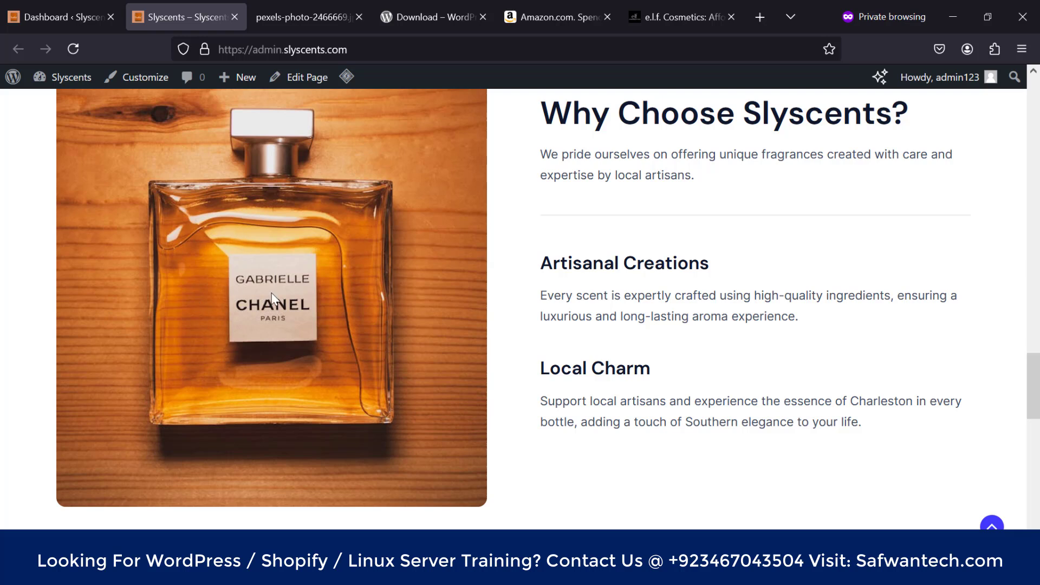
pyautogui.scroll(3, 271, 297)
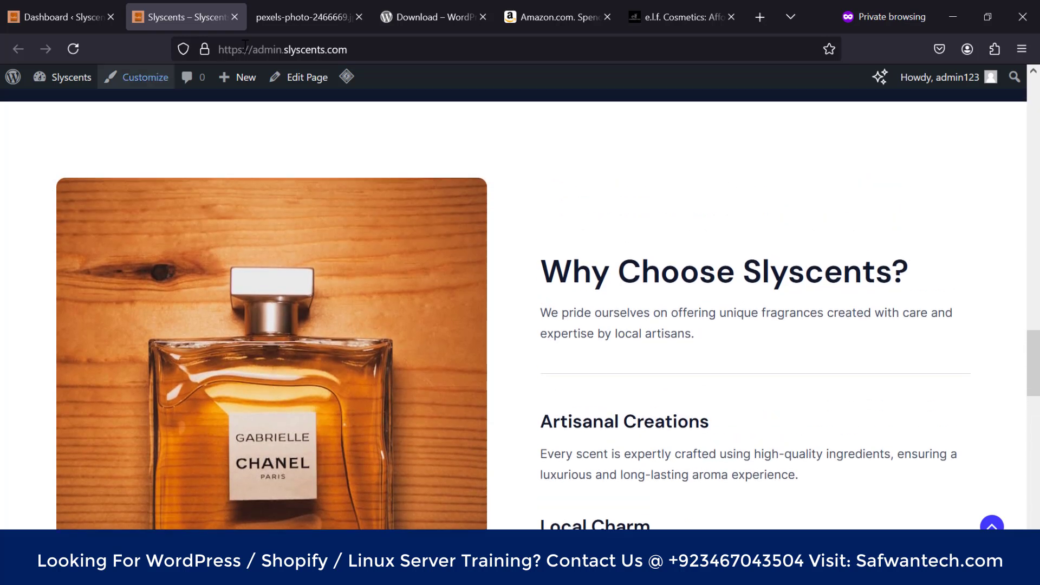
# Step: Highlight the upload date folders and file name in the photo's address, and return to the "Why Choose Slyscents?" section
pyautogui.click(298, 4)
pyautogui.moveTo(671, 51); pyautogui.dragTo(445, 48)
pyautogui.click(338, 374)
pyautogui.click(187, 8)
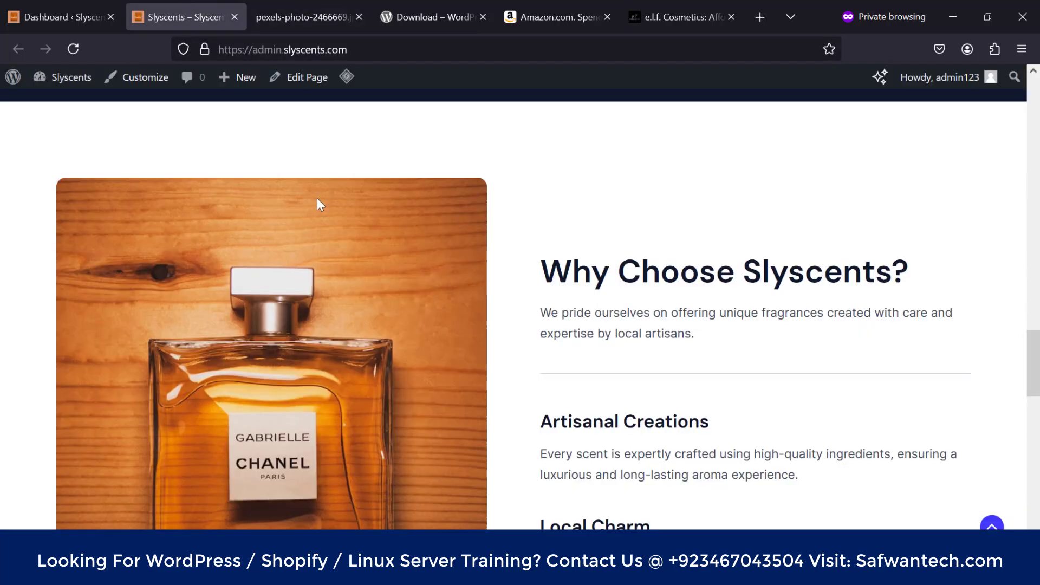
pyautogui.scroll(-3, 386, 332)
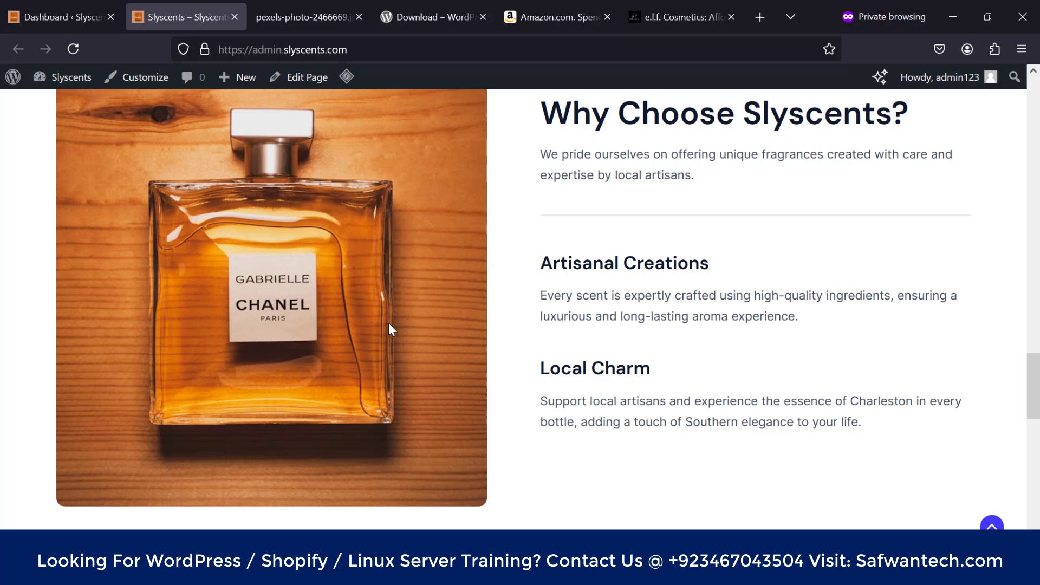
pyautogui.scroll(2, 392, 323)
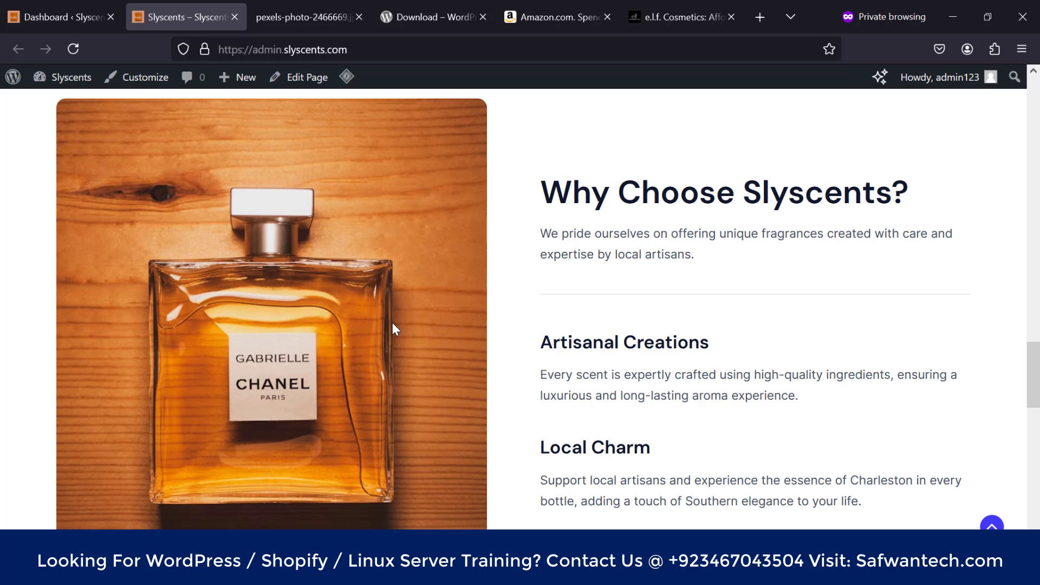
# Step: Point out the photo's full address, and compare the standalone image with the storefront's perfume bottle section
pyautogui.click(304, 17)
pyautogui.click(288, 48)
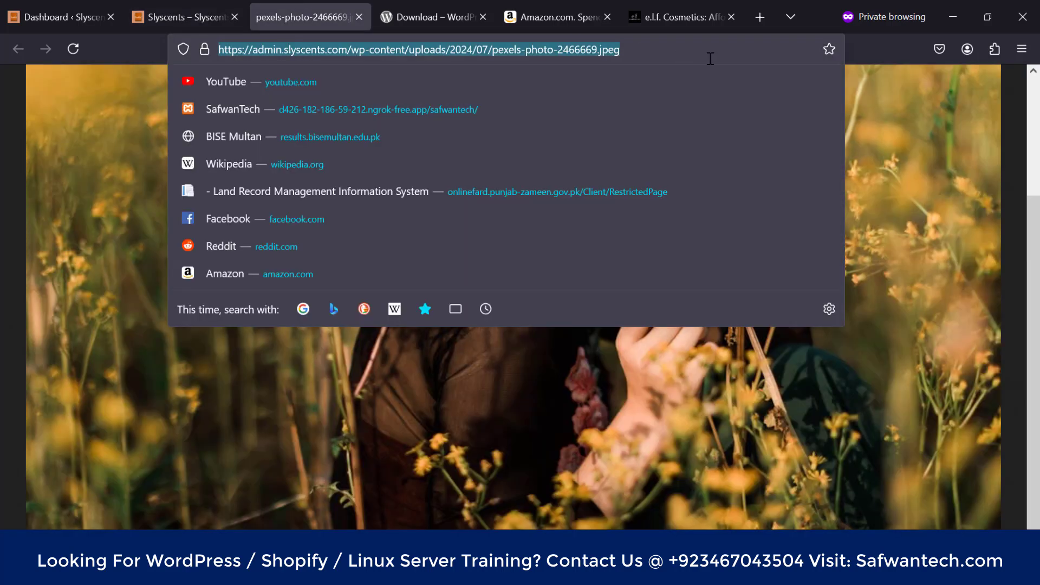
pyautogui.click(515, 309)
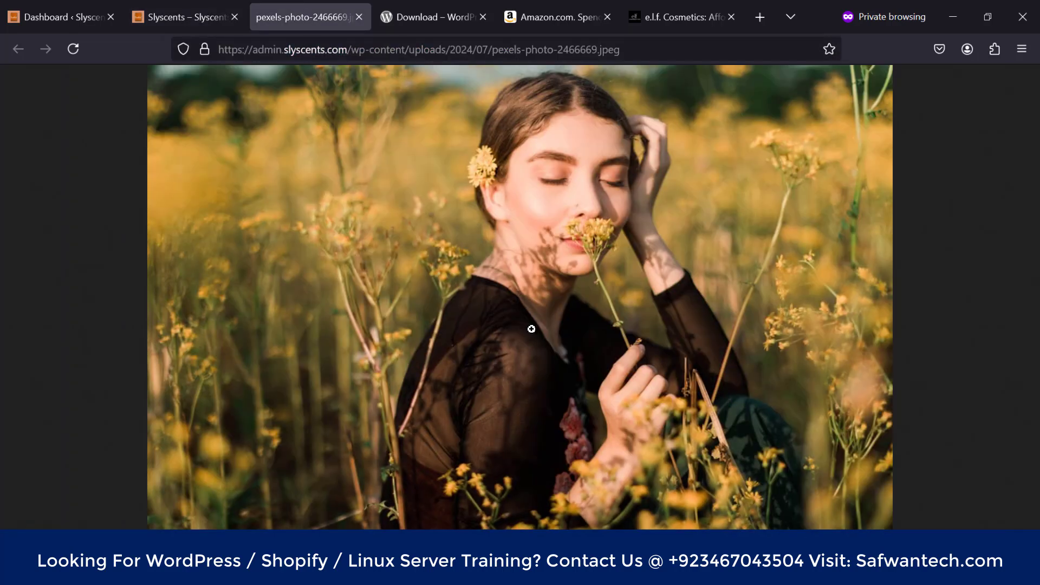
pyautogui.click(200, 15)
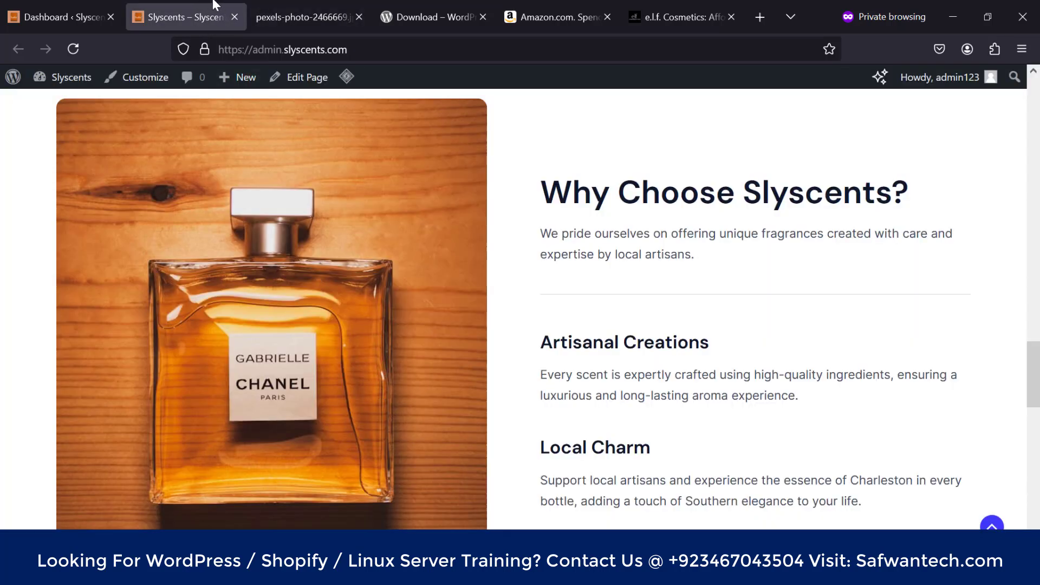
pyautogui.click(304, 16)
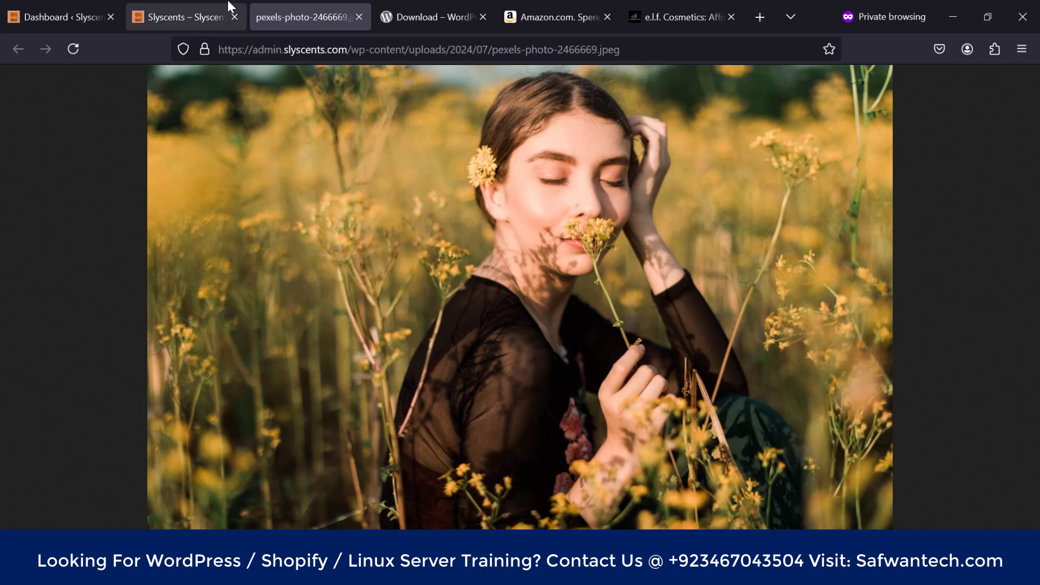
pyautogui.click(200, 7)
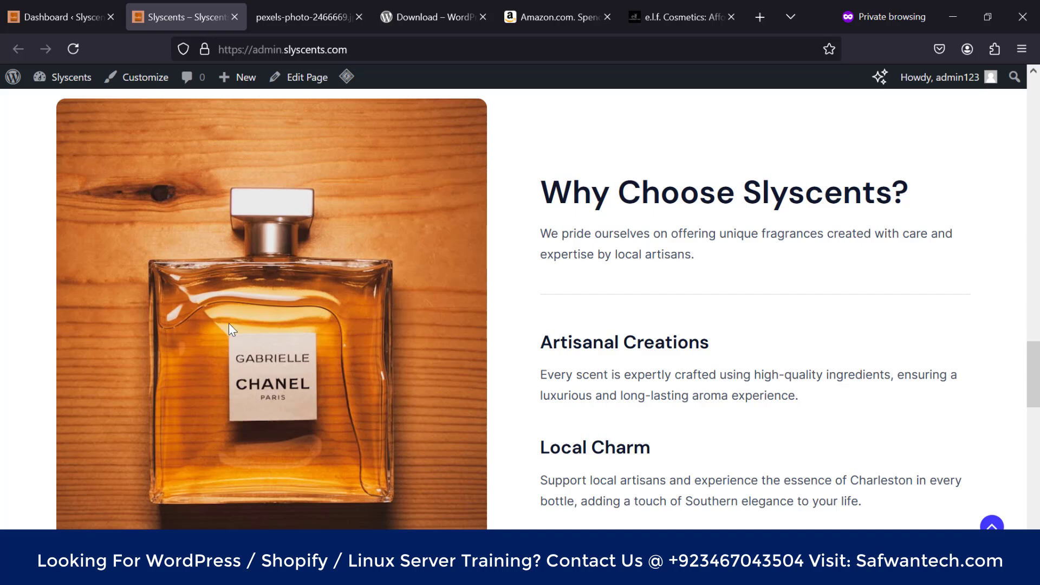
pyautogui.click(283, 11)
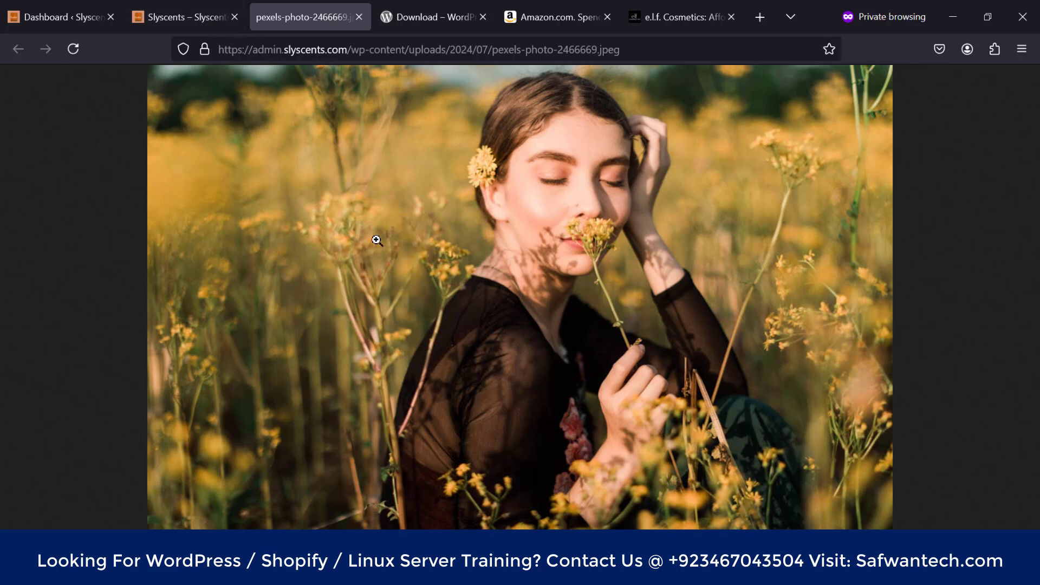
pyautogui.click(180, 10)
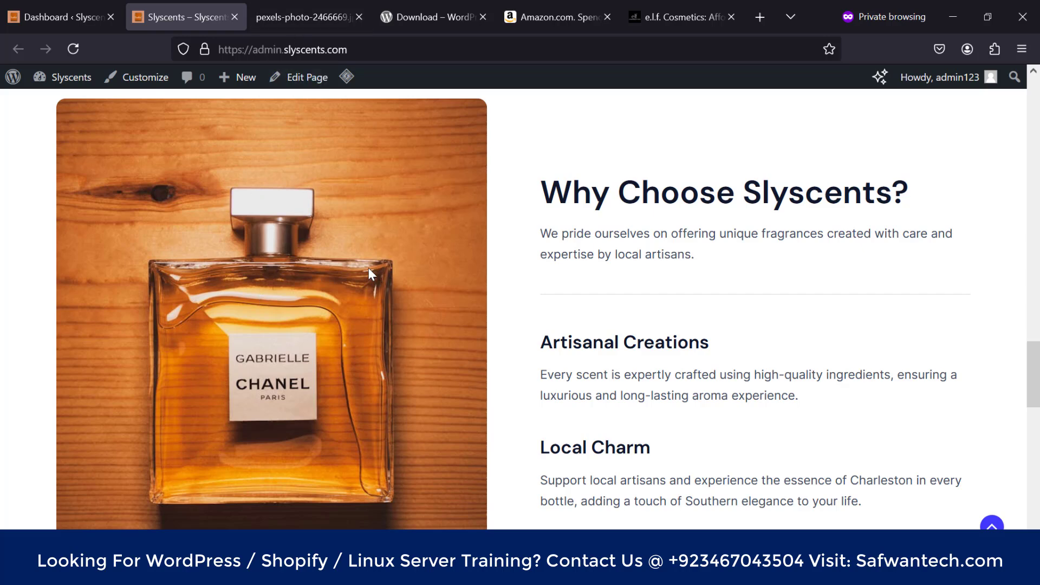
# Step: Highlight the file name pexels-photo-2466669.jpeg in the photo's address, and view the image at full size and fitted again
pyautogui.click(301, 7)
pyautogui.moveTo(492, 50); pyautogui.dragTo(614, 51)
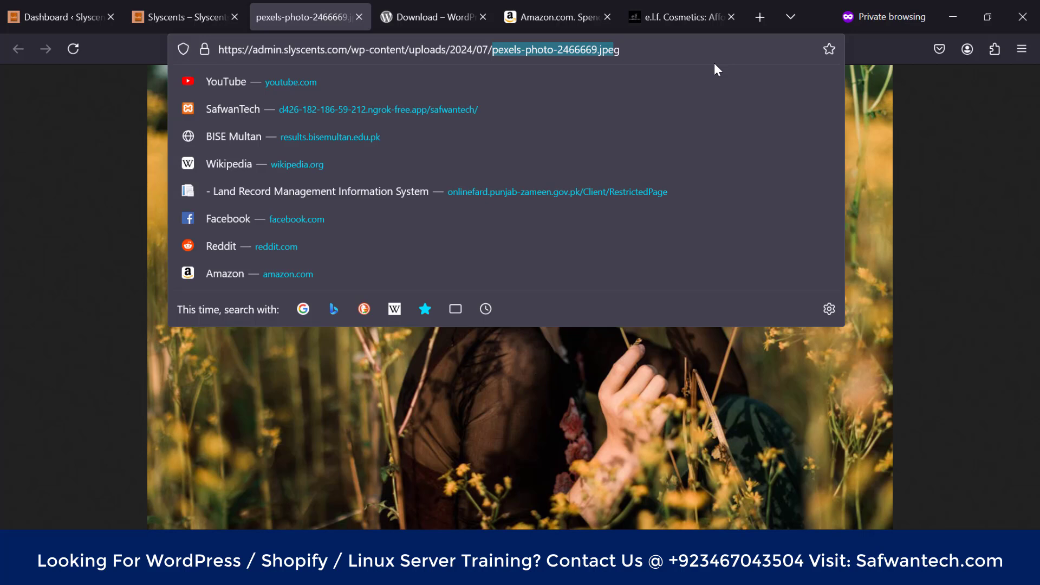
pyautogui.click(641, 399)
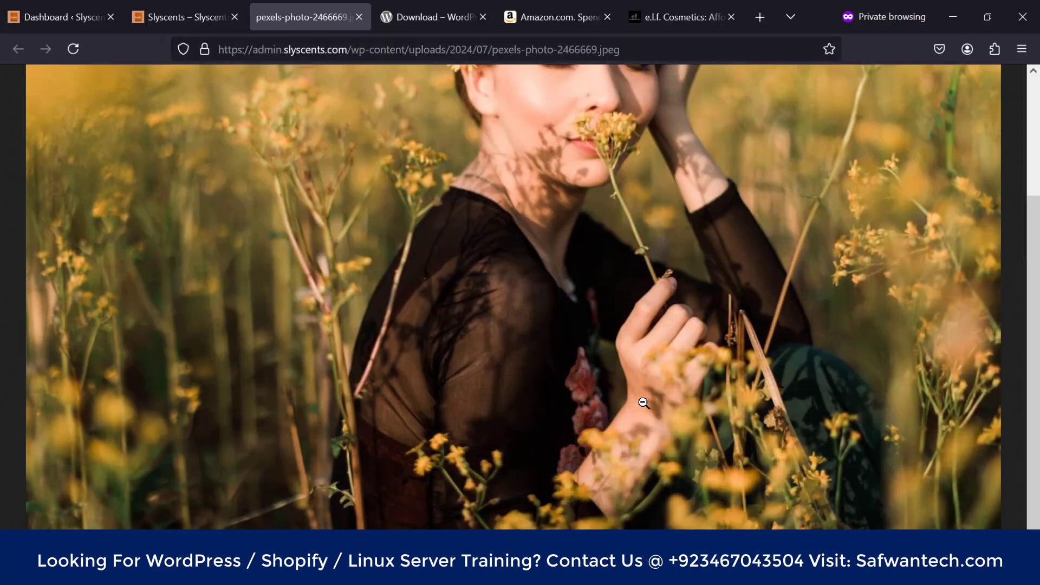
pyautogui.click(615, 360)
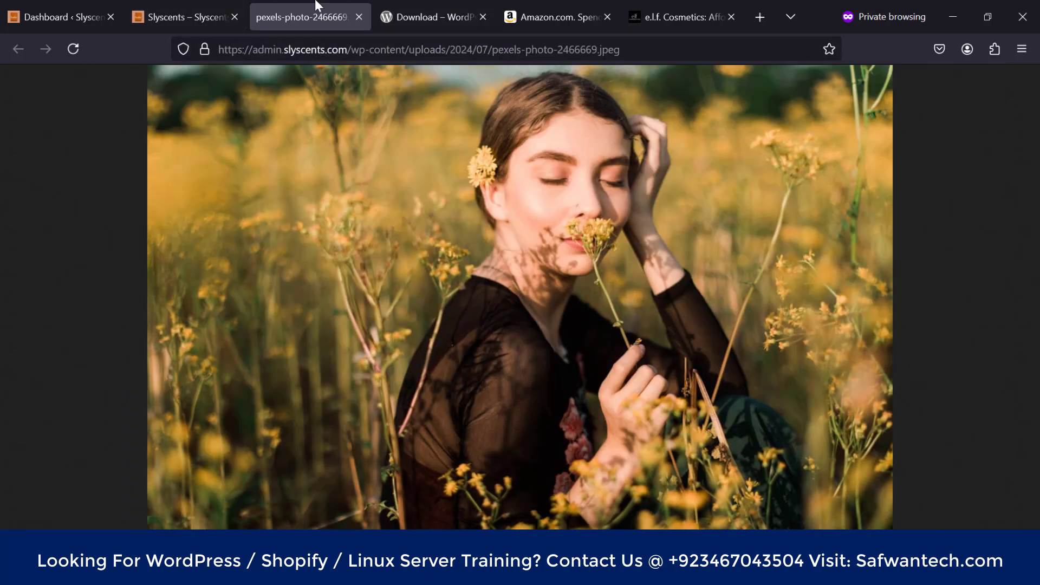
# Step: Check the WordPress dashboard page from top to bottom, and go back to the storefront
pyautogui.click(207, 5)
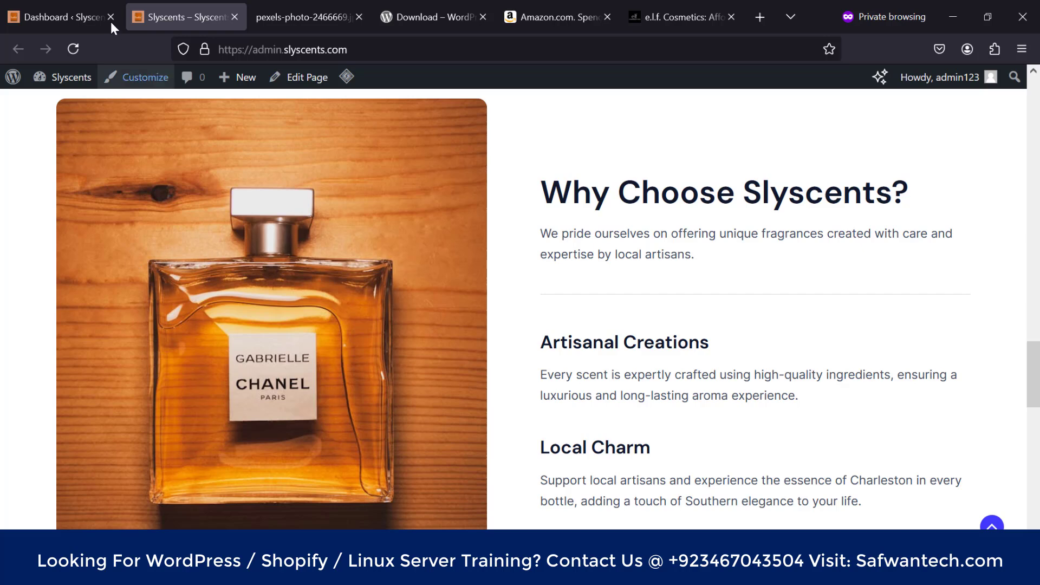
pyautogui.click(45, 12)
pyautogui.scroll(-5, 496, 318)
pyautogui.scroll(5, 497, 318)
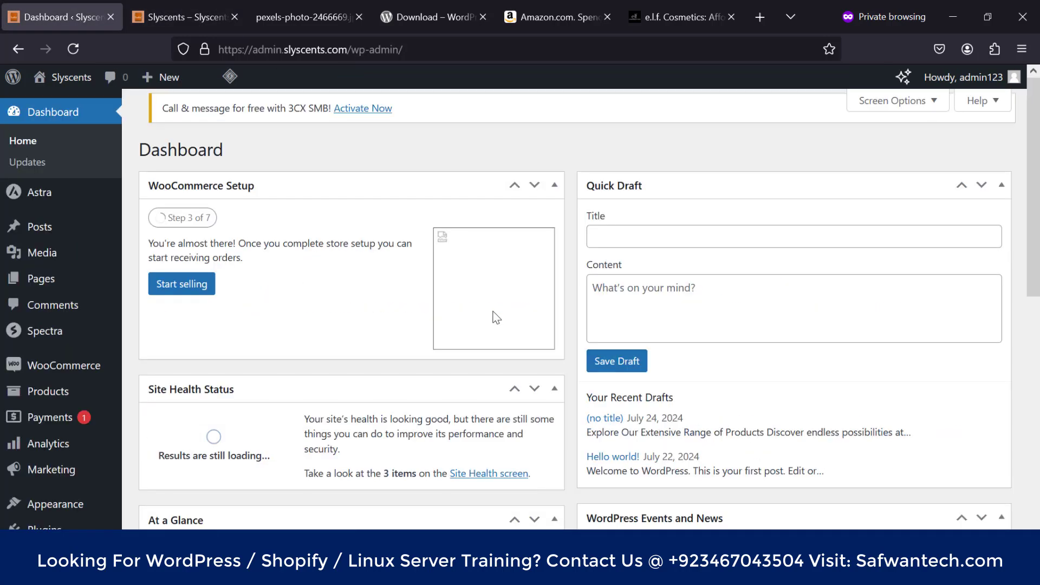
pyautogui.click(279, 7)
pyautogui.click(191, 6)
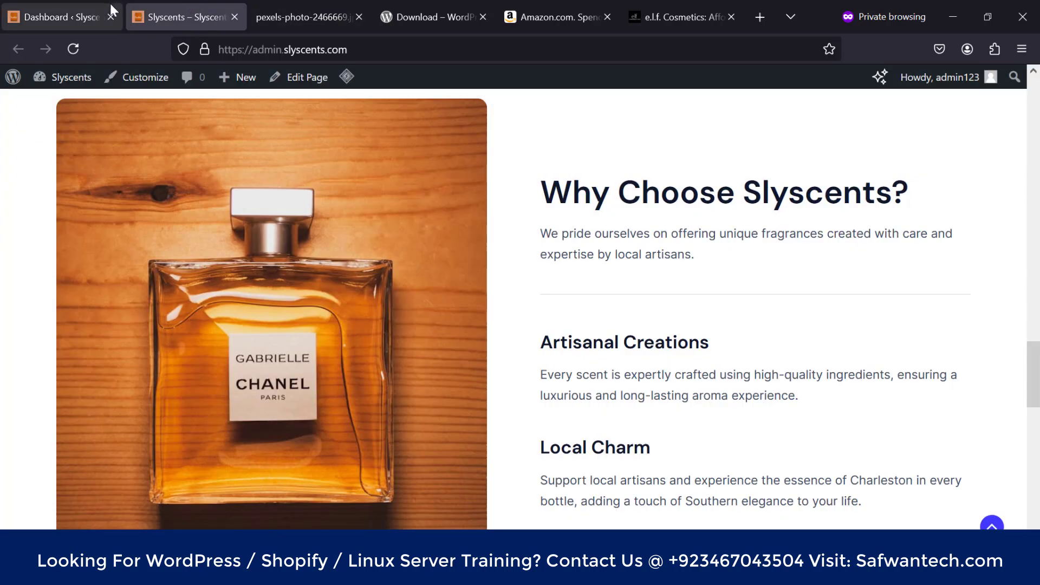
# Step: Return to the WordPress dashboard and look over its panels from WooCommerce Setup down to Activity and Recent Comments
pyautogui.click(103, 12)
pyautogui.scroll(-10, 375, 345)
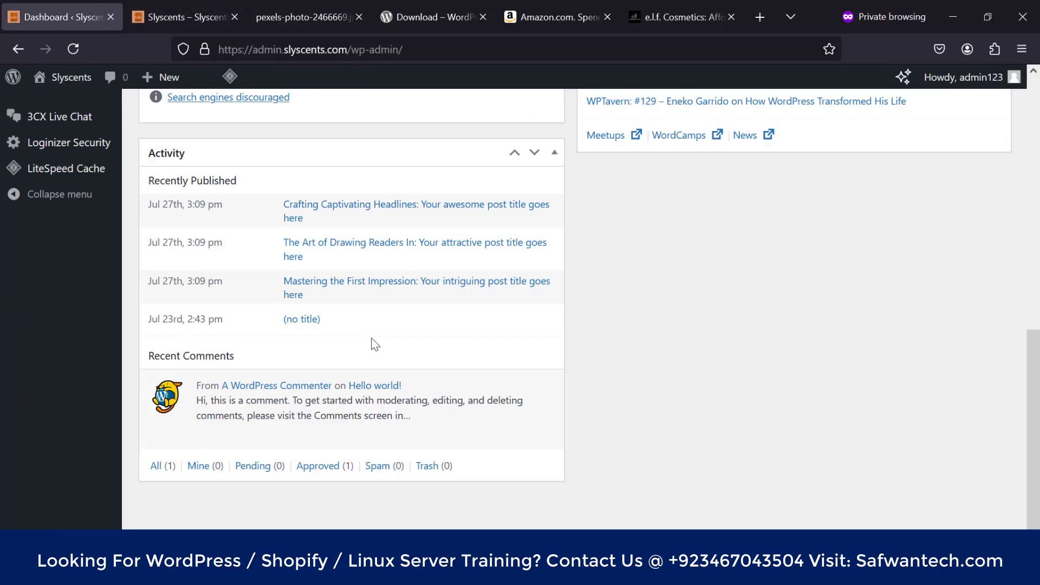
pyautogui.scroll(10, 84, 335)
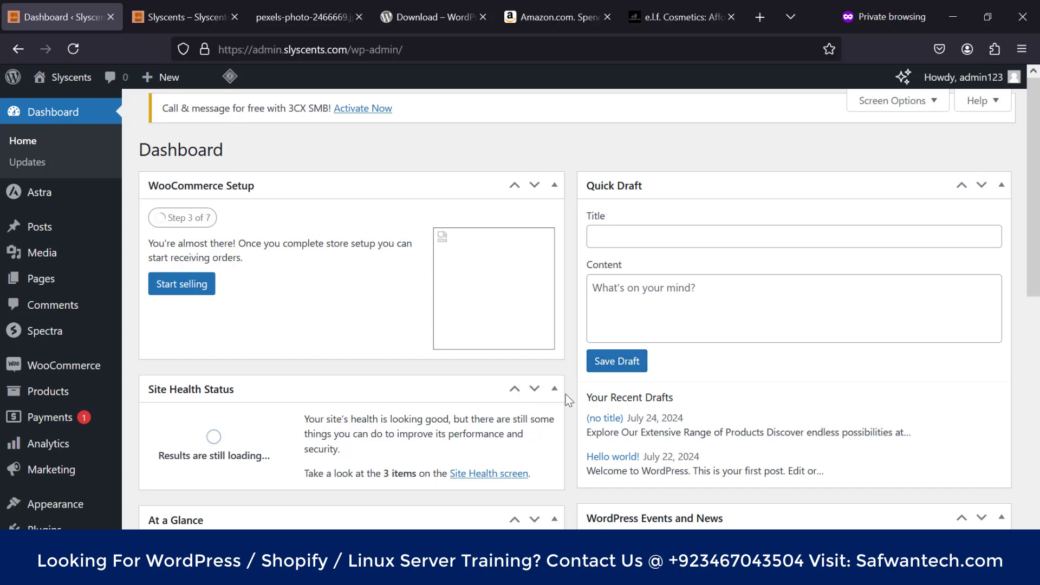
pyautogui.scroll(-7, 566, 400)
pyautogui.scroll(-1, 567, 401)
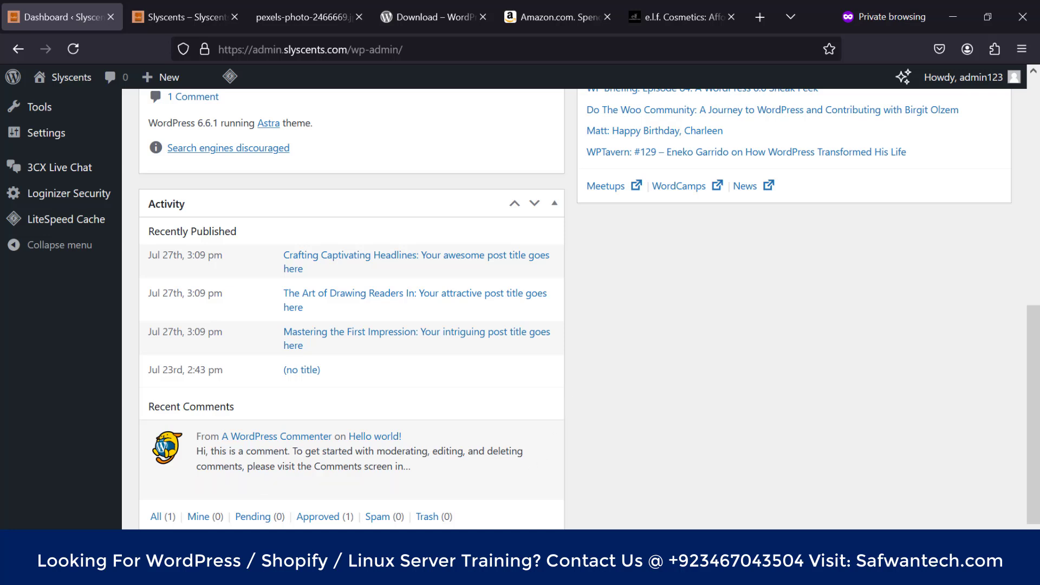
# Step: Check the Google Meet call, and switch back to the WordPress dashboard to review the page from top to bottom
pyautogui.click(325, 504)
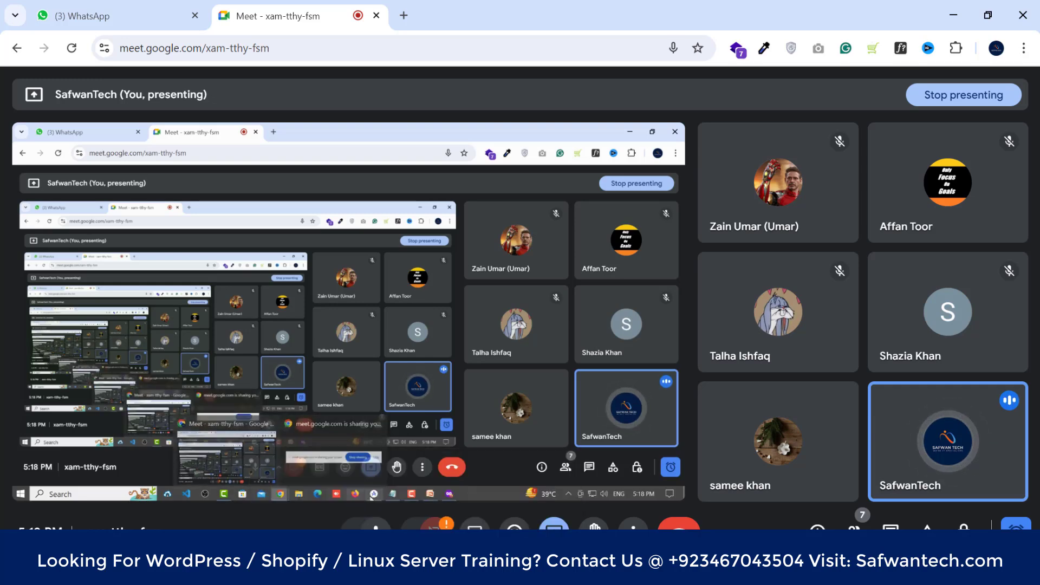
pyautogui.moveTo(439, 499)
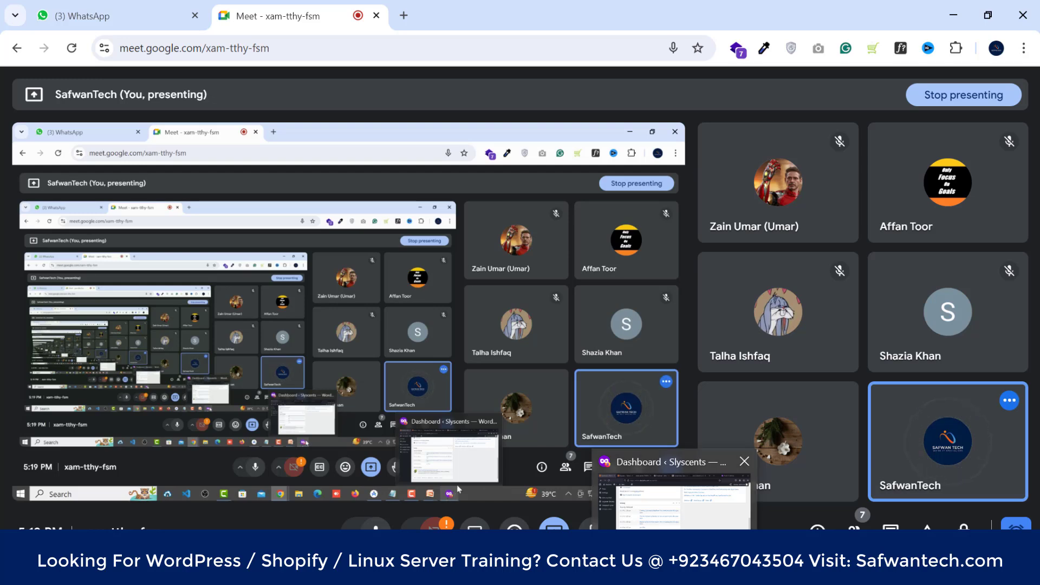
pyautogui.click(687, 547)
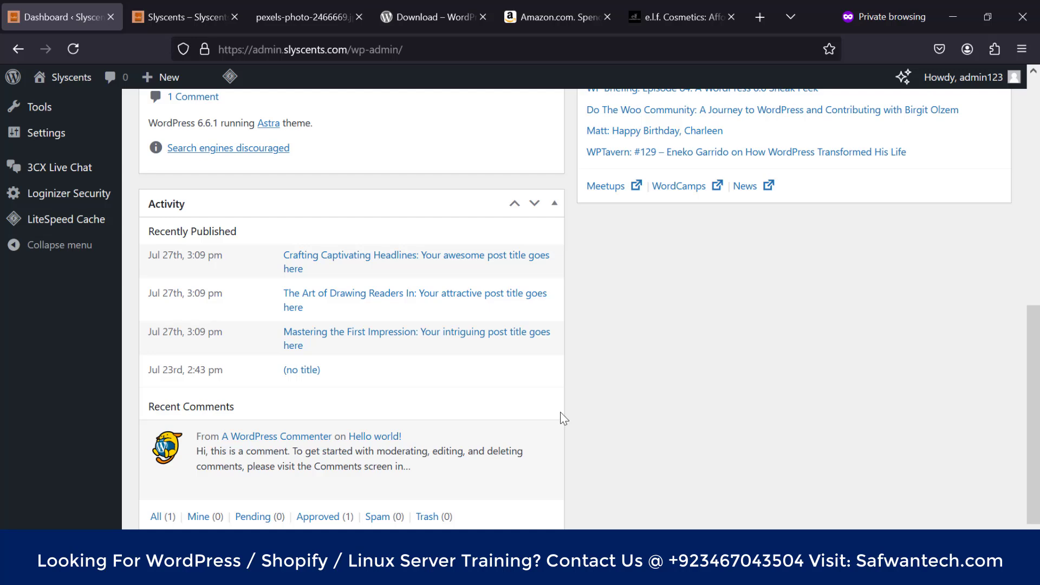
pyautogui.scroll(10, 560, 418)
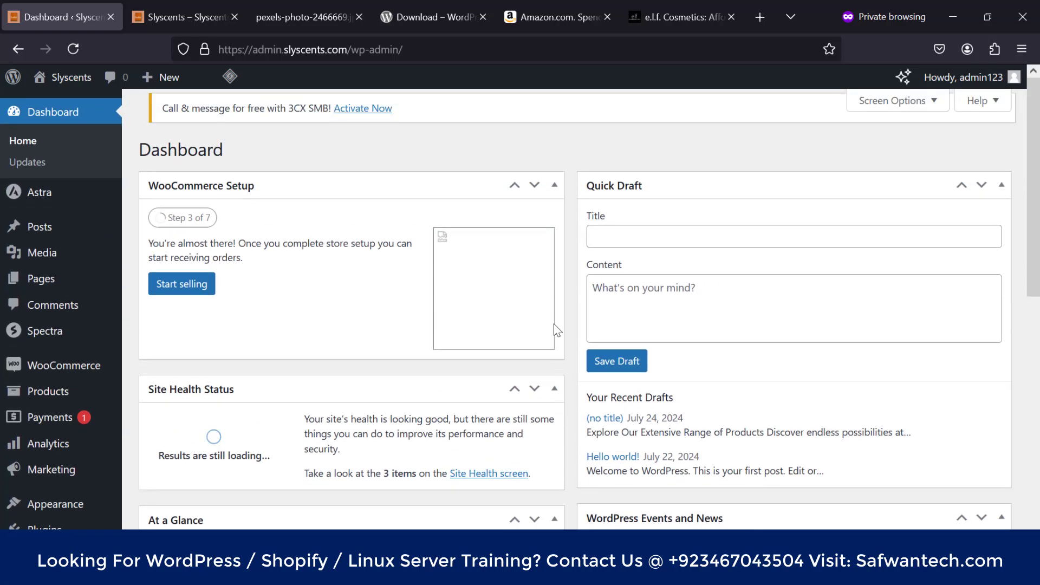
pyautogui.scroll(-10, 563, 151)
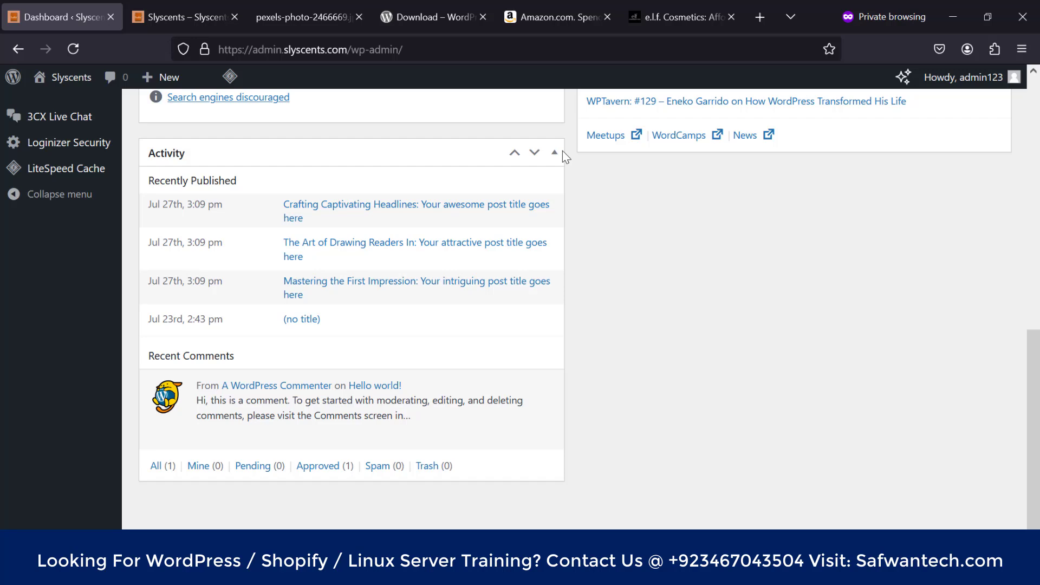
# Step: Browse the Amazon homepage from the main banner through its deal cards and product rows to Best Sellers in Toys & Games
pyautogui.click(517, 17)
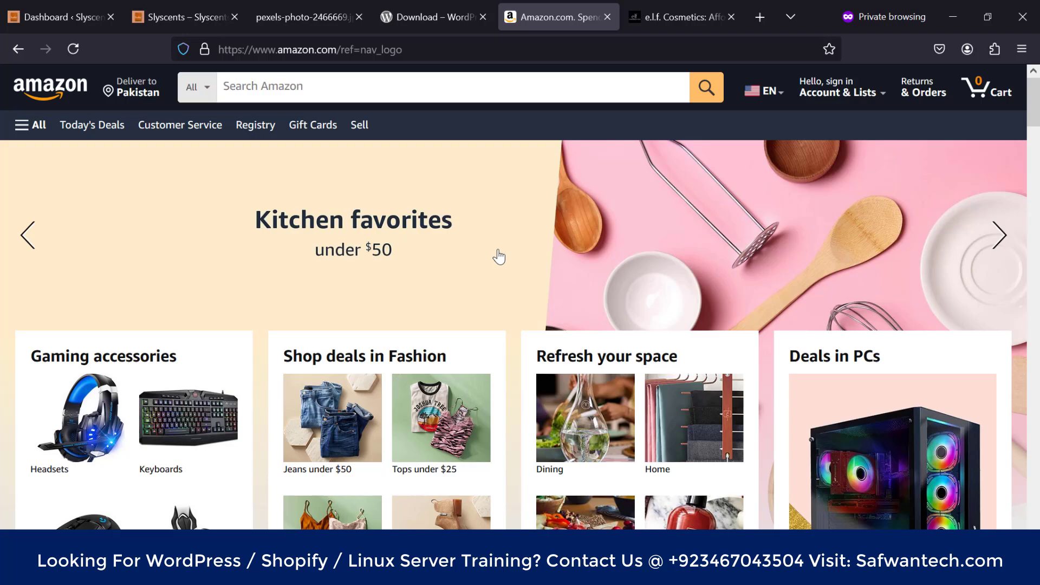
pyautogui.scroll(-5, 491, 209)
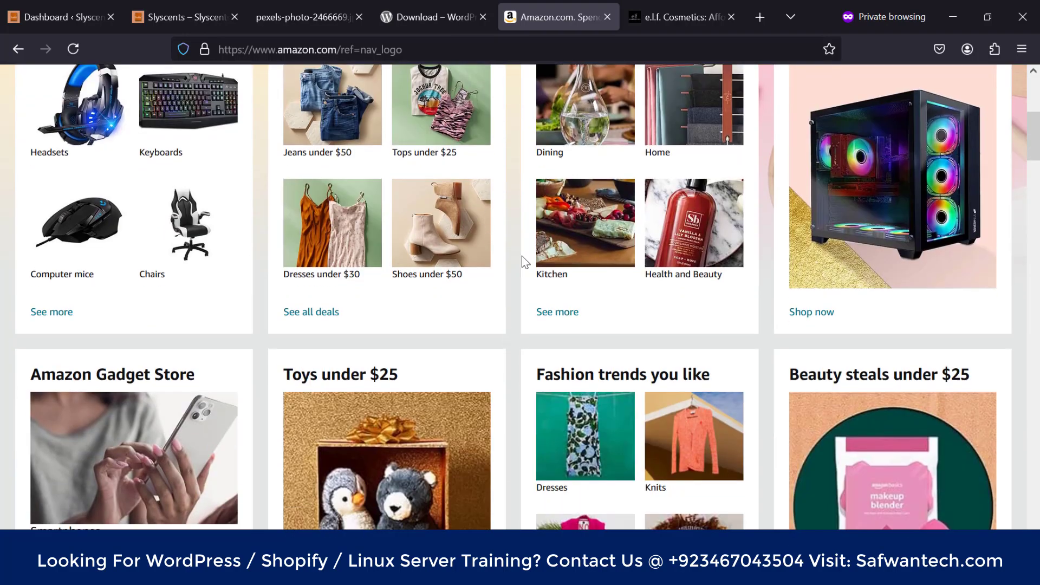
pyautogui.scroll(5, 522, 256)
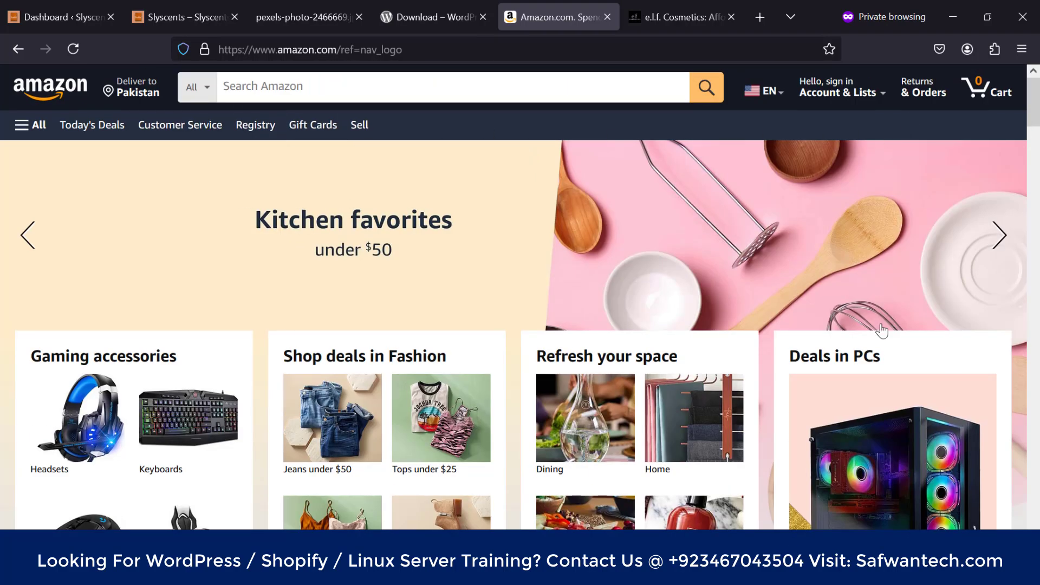
pyautogui.scroll(-15, 881, 330)
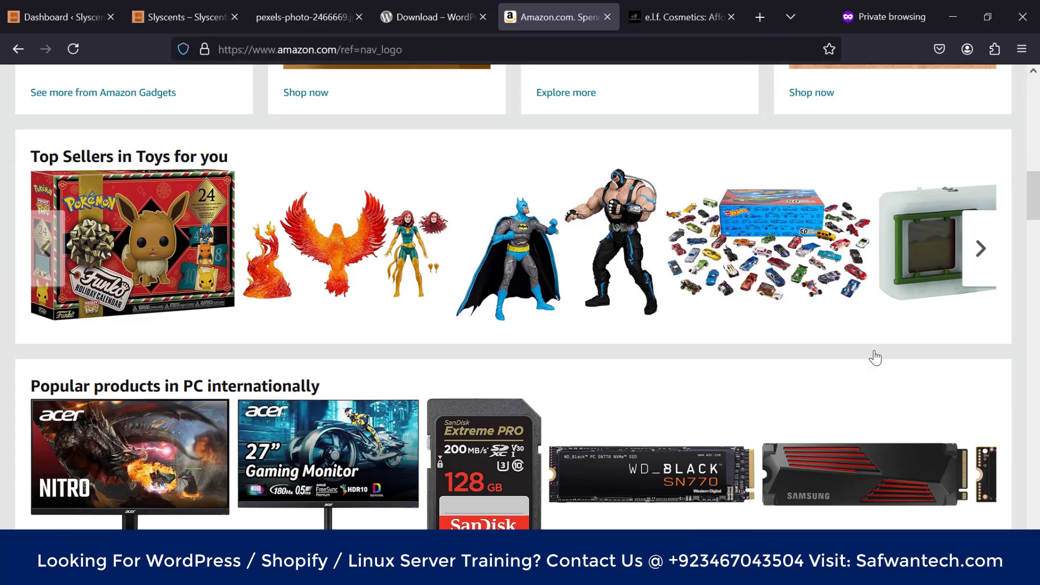
pyautogui.scroll(-15, 876, 355)
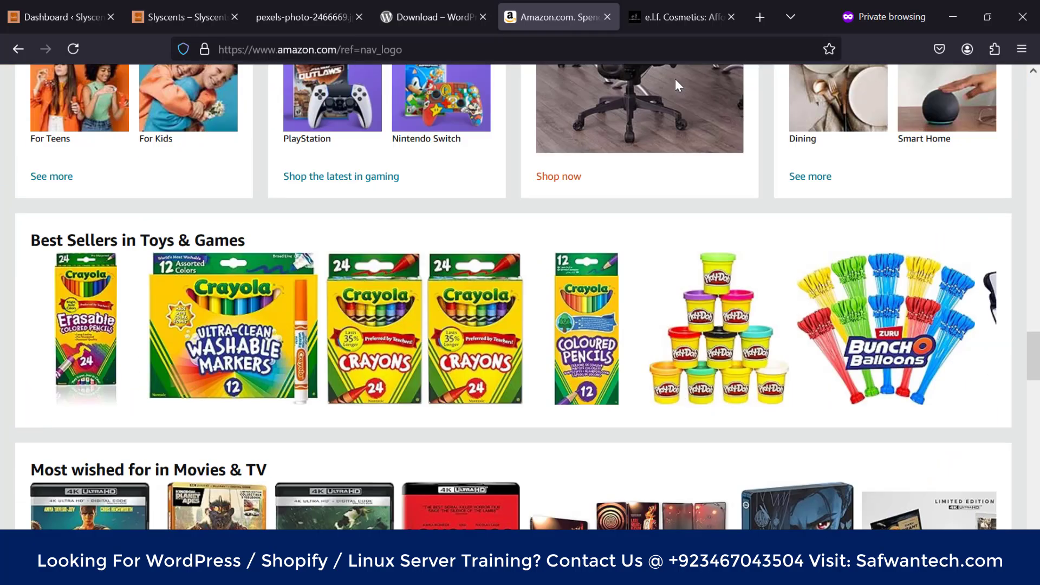
# Step: Go back from Amazon to the WordPress dashboard and show the beginning of the page
pyautogui.click(174, 3)
pyautogui.click(57, 9)
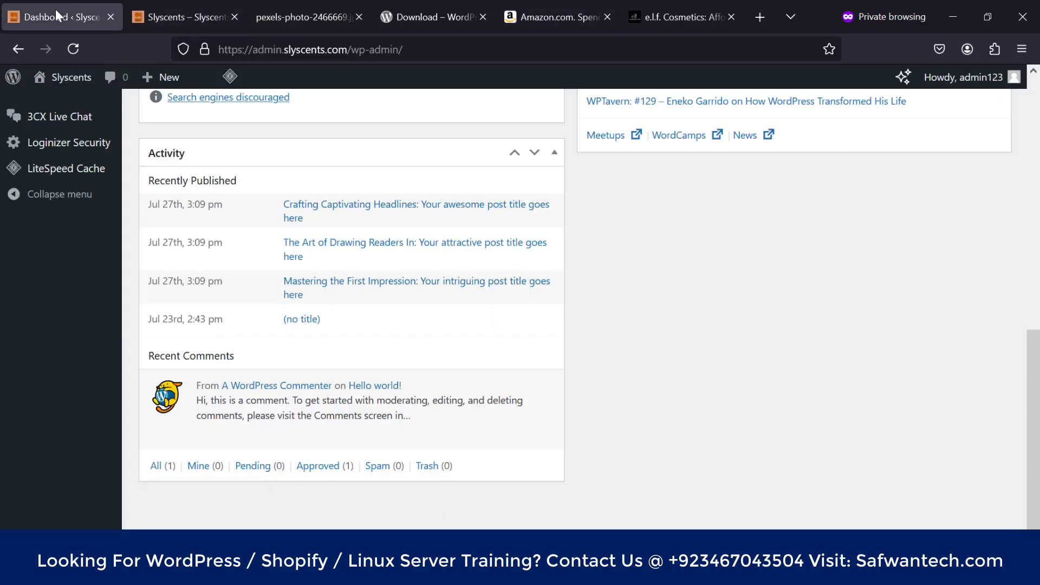
pyautogui.scroll(15, 456, 334)
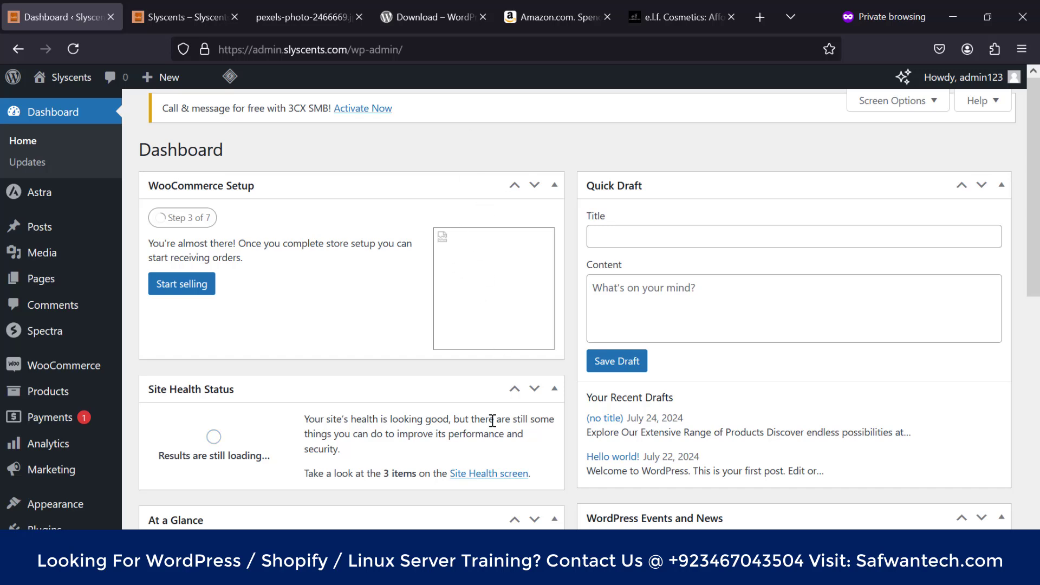
# Step: Switch to the Google Meet window and leave the meeting
pyautogui.click(414, 572)
pyautogui.click(319, 523)
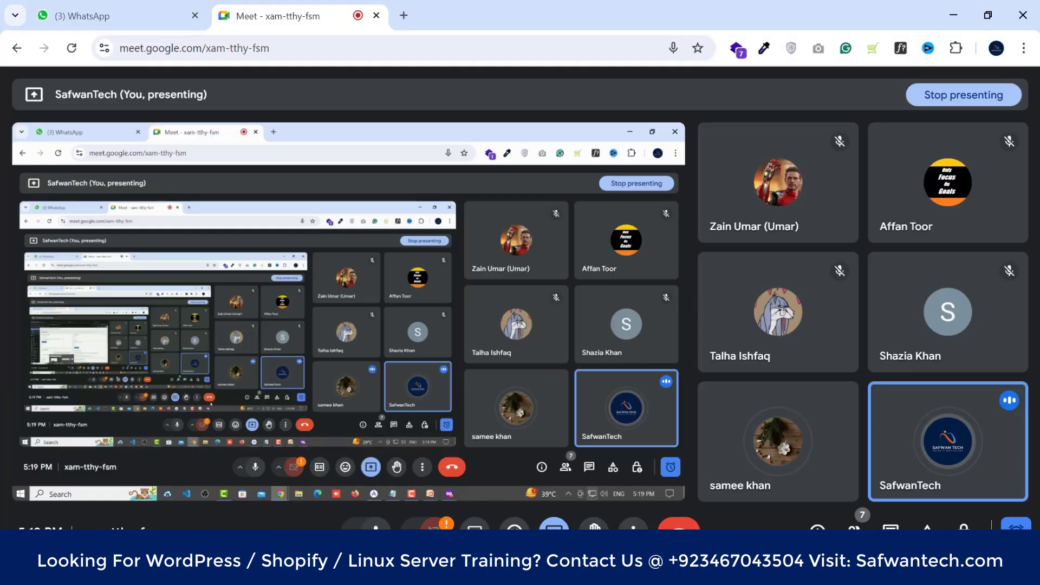
pyautogui.click(451, 468)
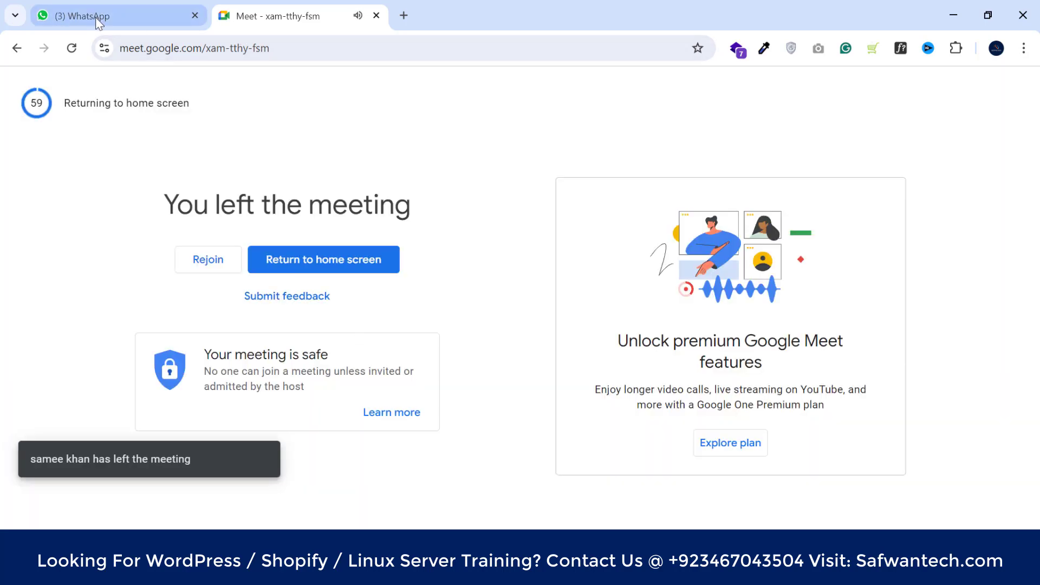